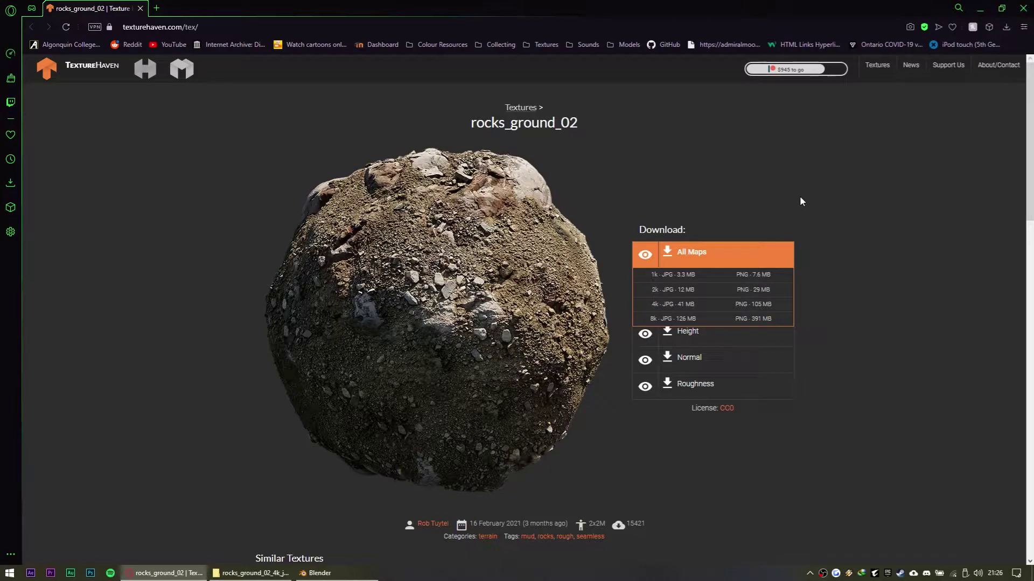
{"action": "left_click_drag", "start_coordinate": [457, 134], "coordinate": [596, 114]}
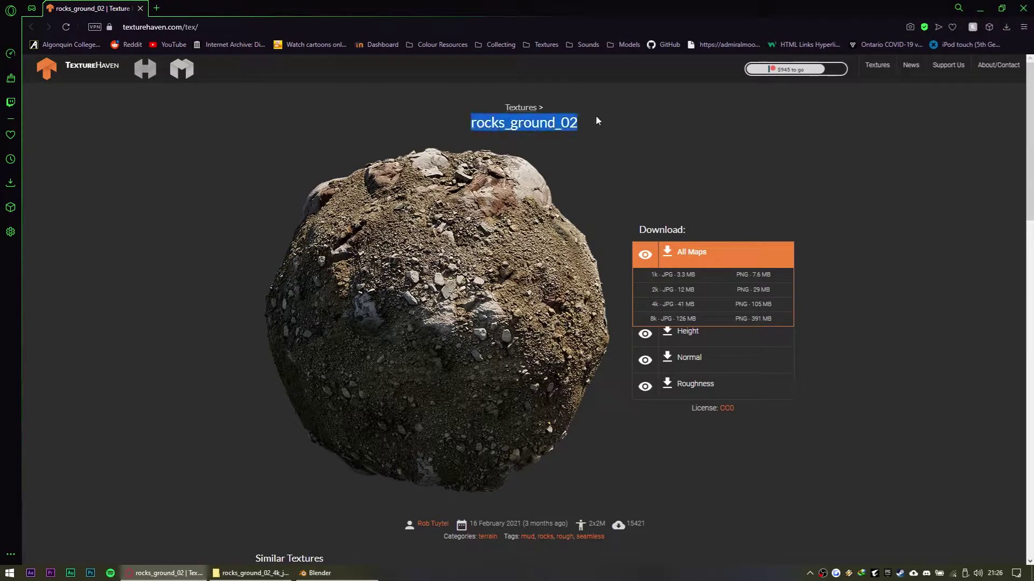
{"action": "left_click", "coordinate": [596, 124]}
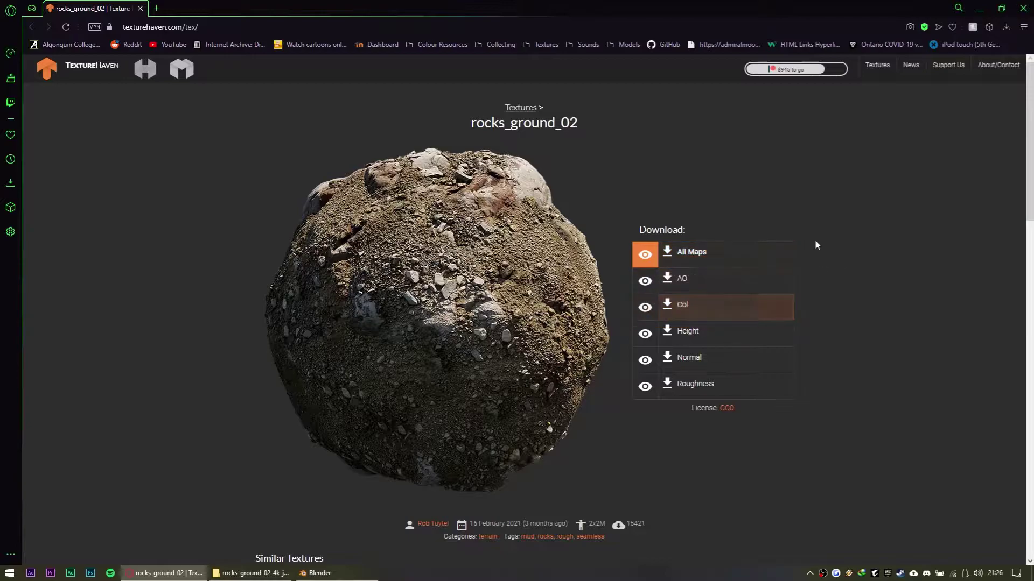
Switch to File Explorer, locate rocks_ground_02_4k_jpg.zip in Downloads, and open the extracted rocks_ground_02_4k_jpg folder to view its texture maps
{"action": "left_click", "coordinate": [980, 9]}
{"action": "left_click", "coordinate": [224, 572]}
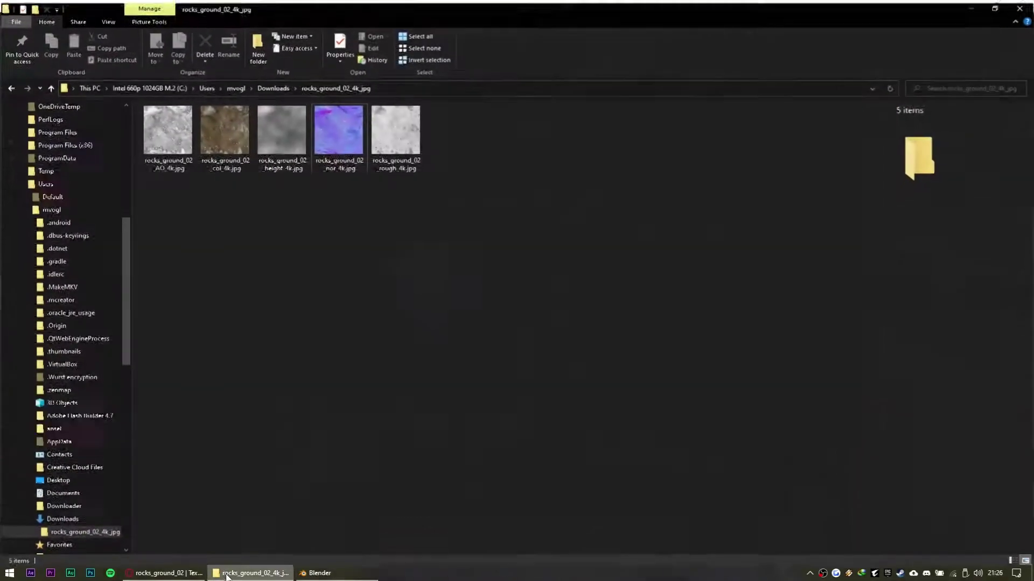
{"action": "left_click", "coordinate": [280, 85]}
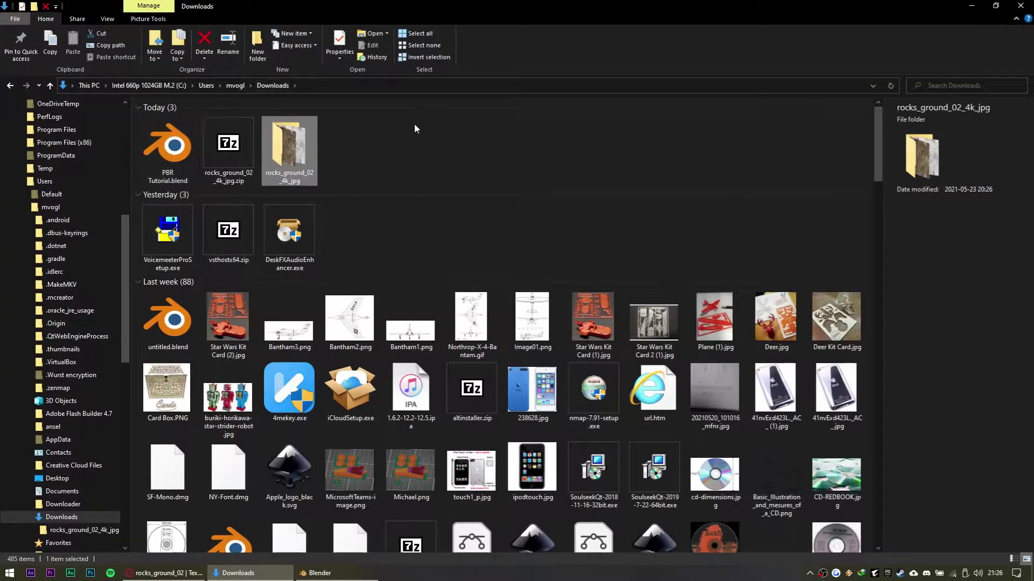
{"action": "left_click", "coordinate": [238, 145]}
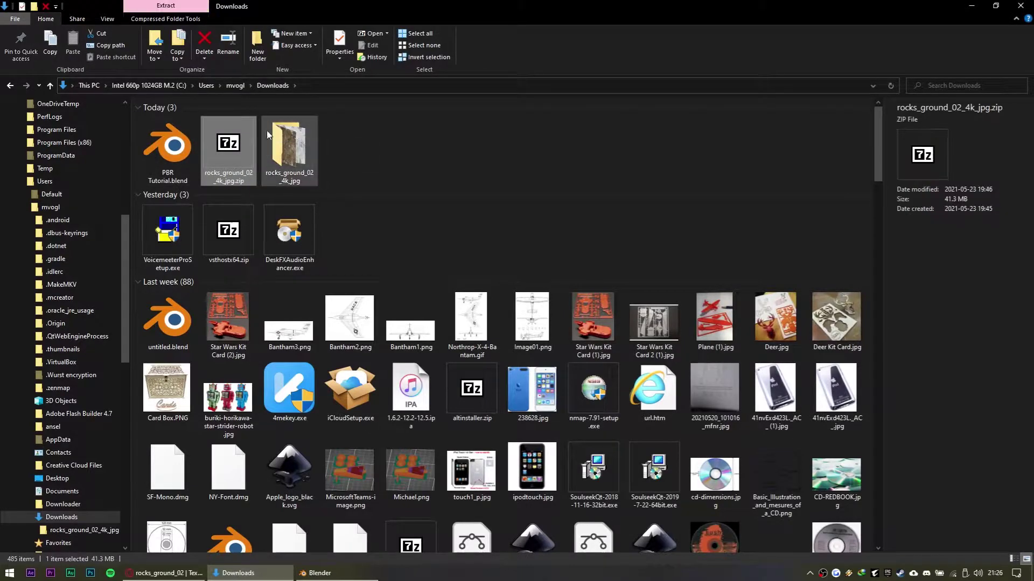
{"action": "right_click", "coordinate": [237, 141]}
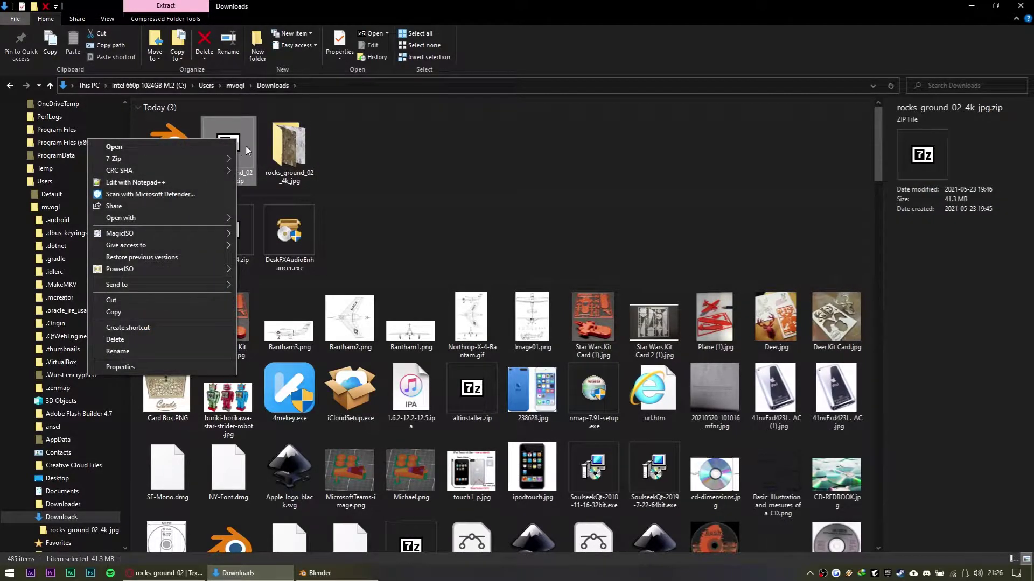
{"action": "left_click", "coordinate": [338, 140]}
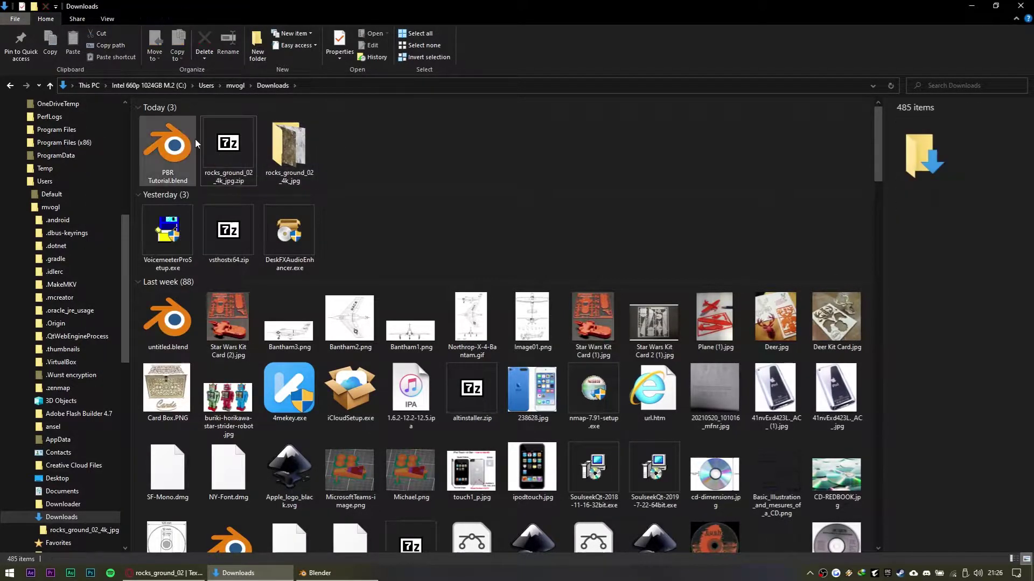
{"action": "left_click", "coordinate": [295, 156]}
{"action": "double_click", "coordinate": [295, 156]}
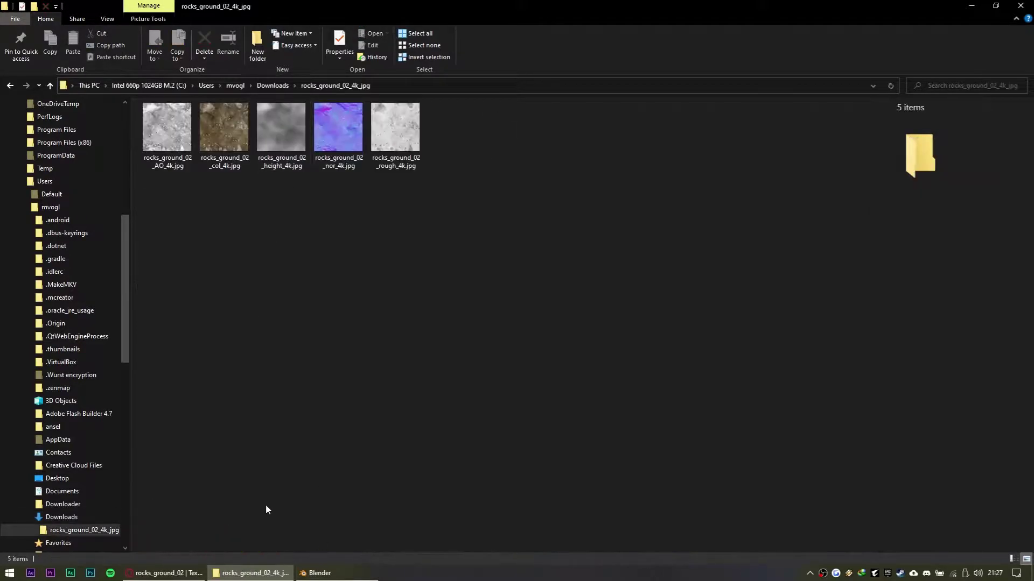
Switch to Blender and open the Shading workspace, checking the camera, cube and light in the scene
{"action": "left_click", "coordinate": [320, 573]}
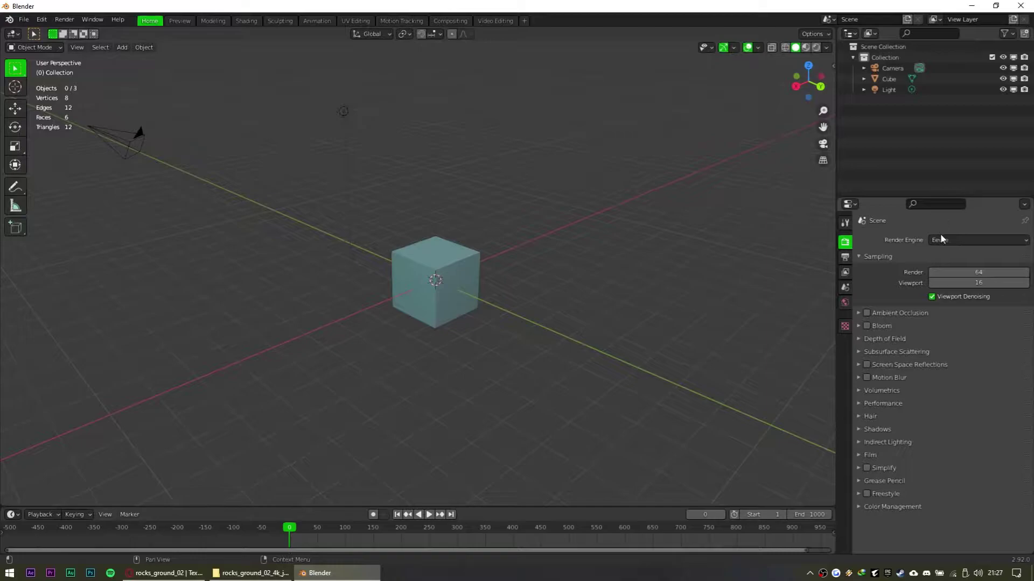
{"action": "middle_click_drag", "start_coordinate": [749, 538], "coordinate": [642, 548]}
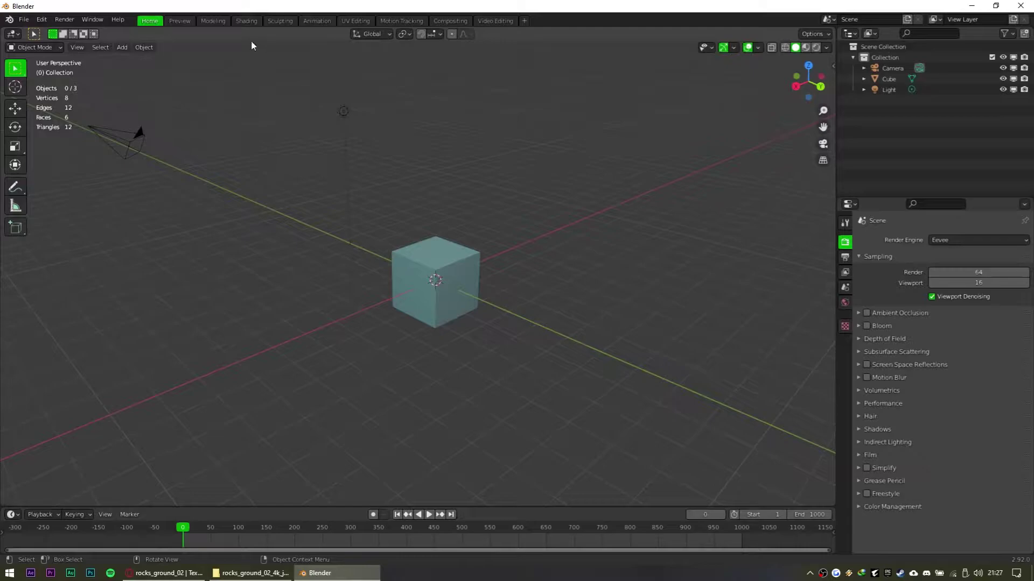
{"action": "left_click", "coordinate": [246, 20]}
{"action": "middle_click_drag", "start_coordinate": [650, 280], "coordinate": [886, 281]}
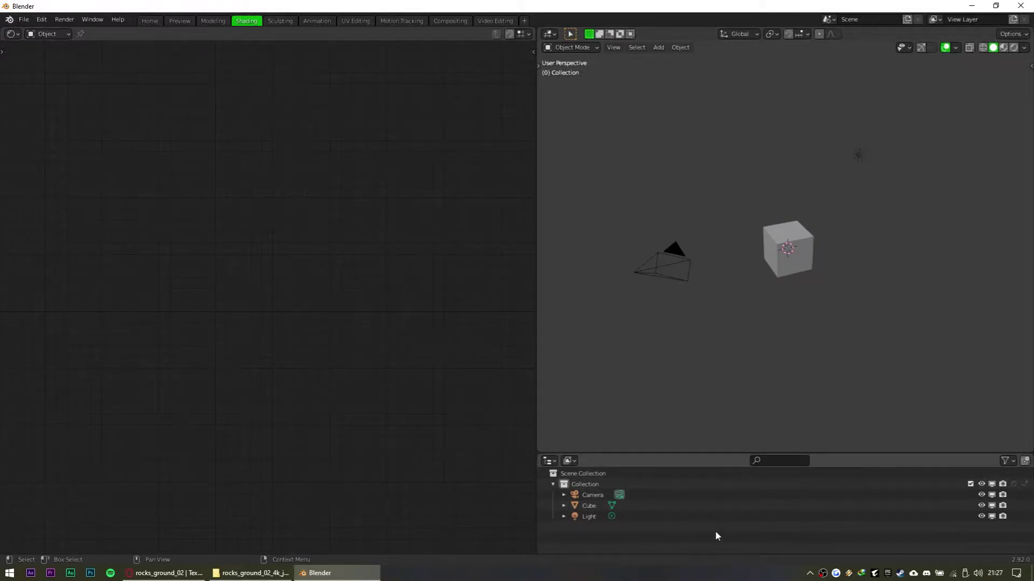
{"action": "left_click", "coordinate": [590, 495]}
{"action": "left_click", "coordinate": [590, 506]}
{"action": "left_click", "coordinate": [592, 516]}
{"action": "left_click", "coordinate": [918, 286]}
{"action": "middle_click_drag", "start_coordinate": [946, 198], "coordinate": [952, 203]}
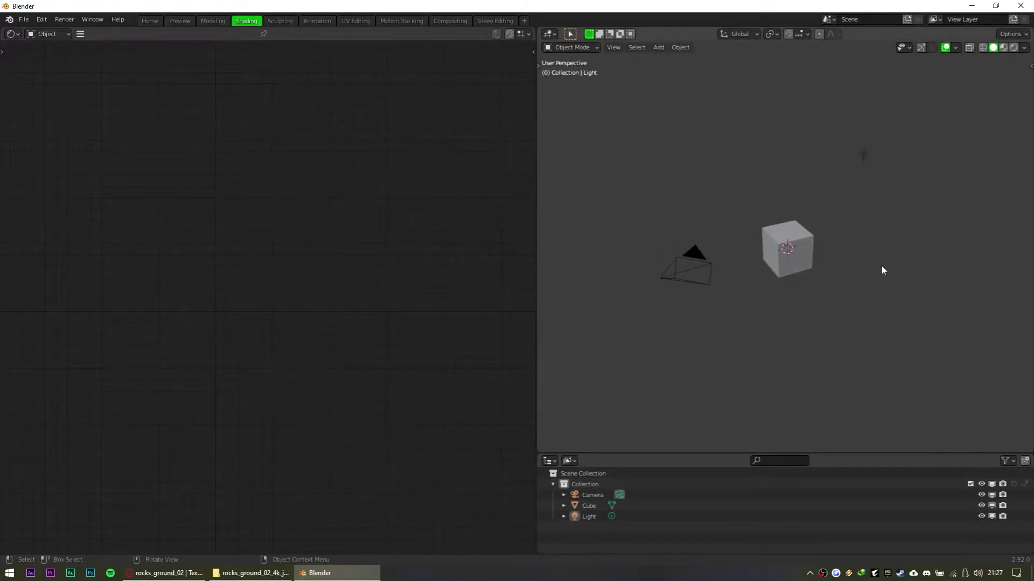
Cycle the Shading workspace's viewport through Wireframe, Solid and Material Preview shading, finishing on Rendered
{"action": "left_click", "coordinate": [1014, 48]}
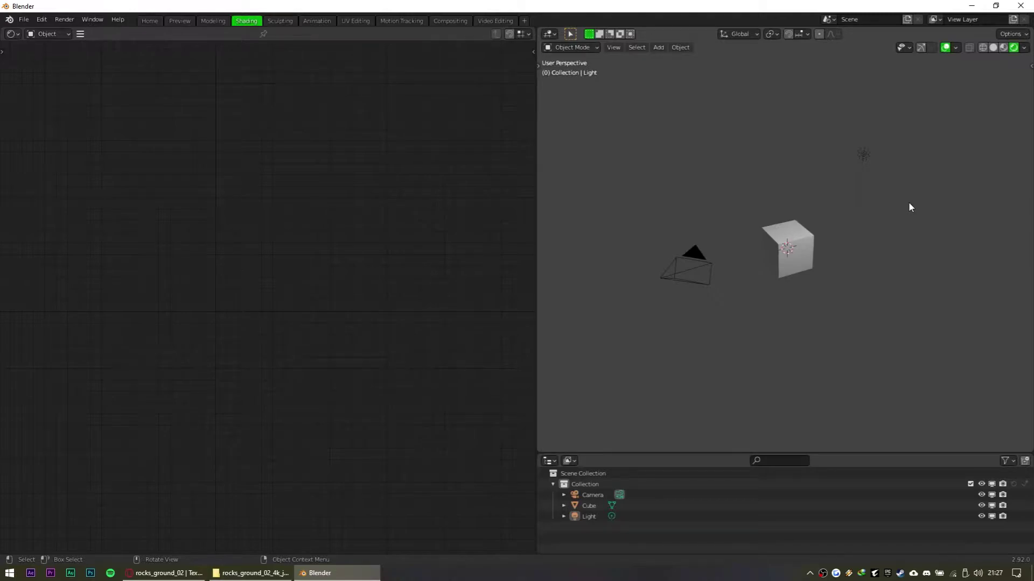
{"action": "key", "text": "z"}
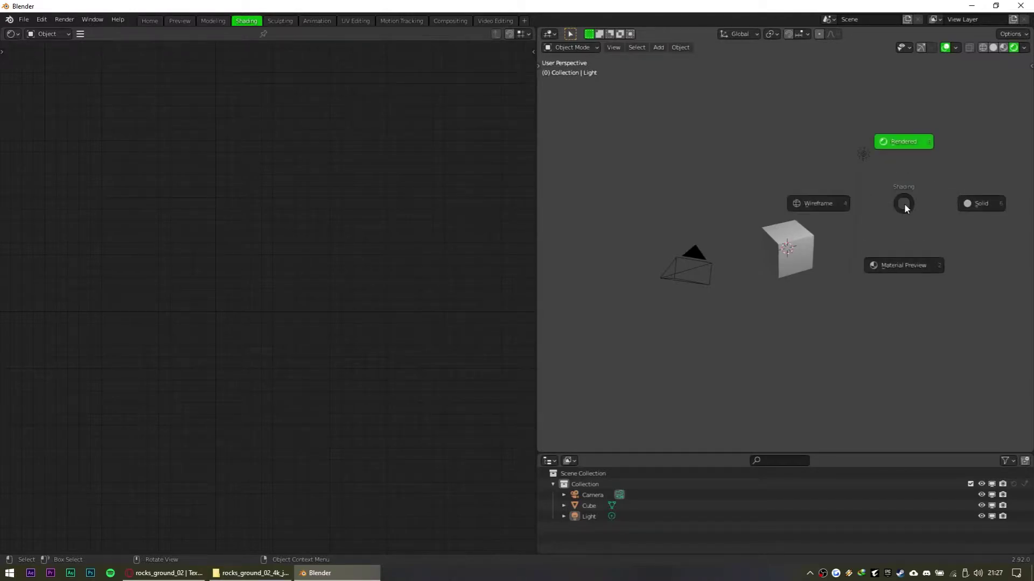
{"action": "left_click", "coordinate": [813, 205]}
{"action": "key", "text": "z"}
{"action": "left_click", "coordinate": [875, 229]}
{"action": "key", "text": "z"}
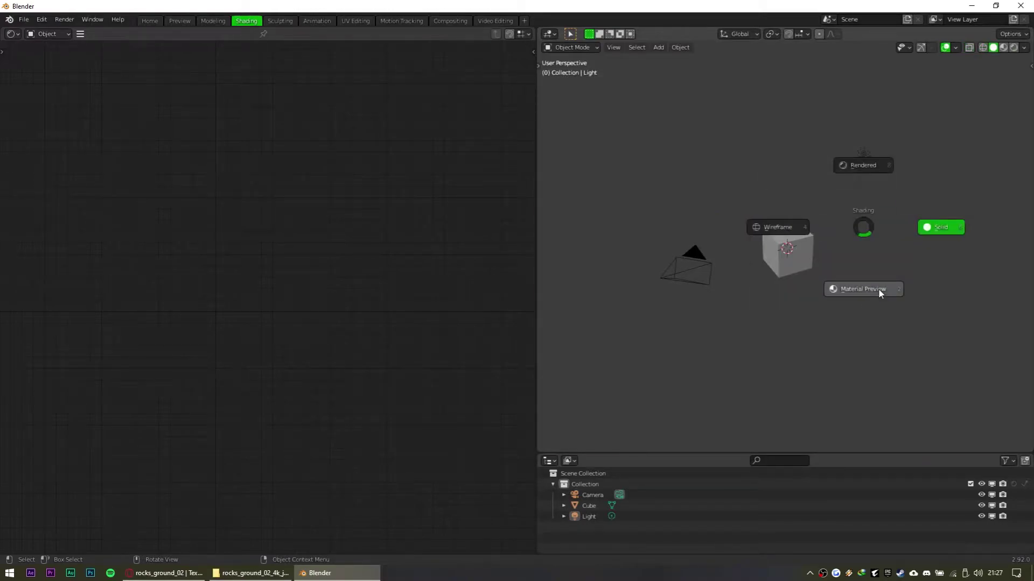
{"action": "left_click", "coordinate": [879, 291]}
{"action": "key", "text": "z"}
{"action": "left_click", "coordinate": [884, 243]}
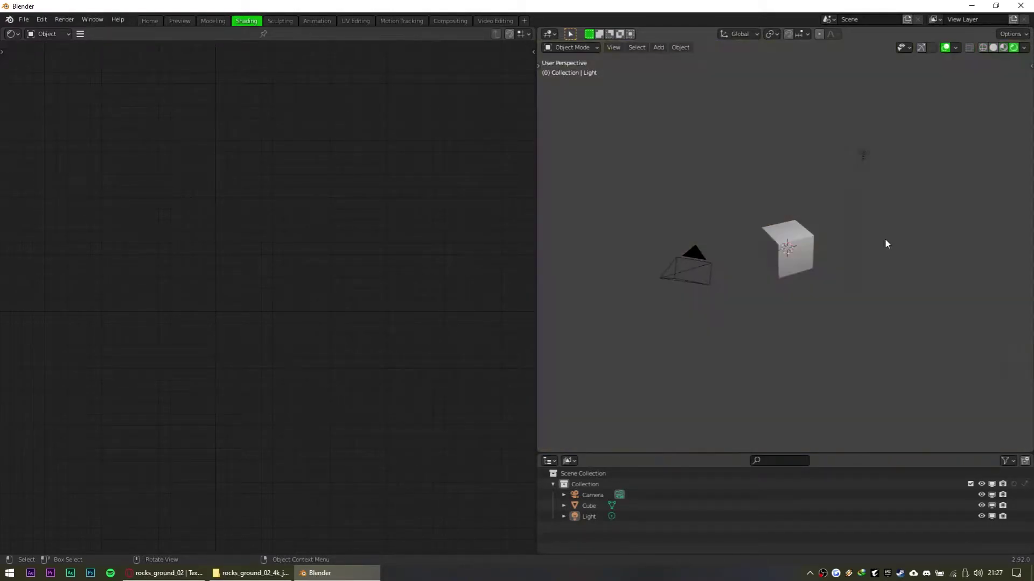
In the Home workspace, move the point light about 1.81 m in X and -1.29 m in Y, and enlarge its radius to about 8.31 m
{"action": "left_click", "coordinate": [149, 21]}
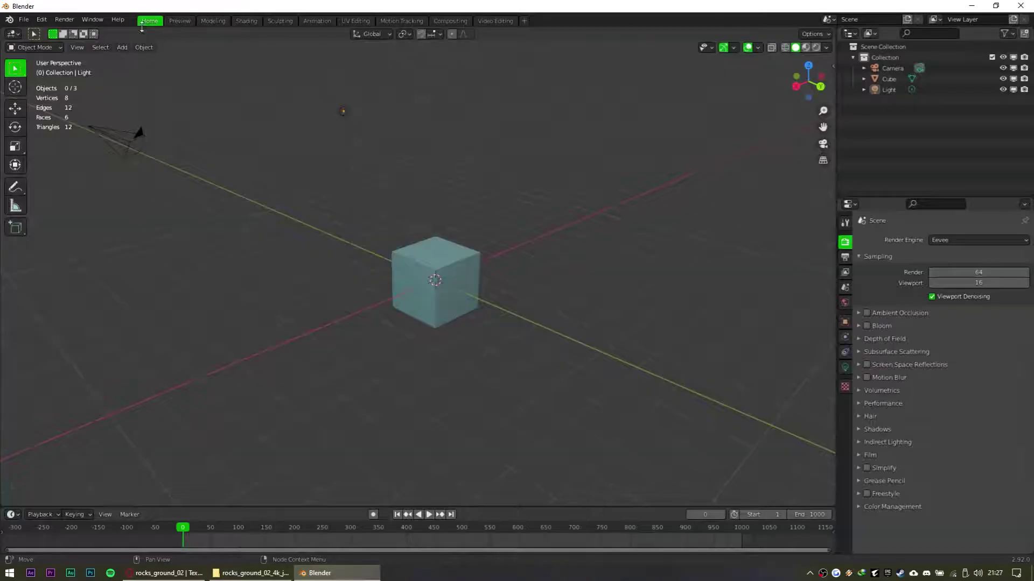
{"action": "left_click", "coordinate": [376, 178]}
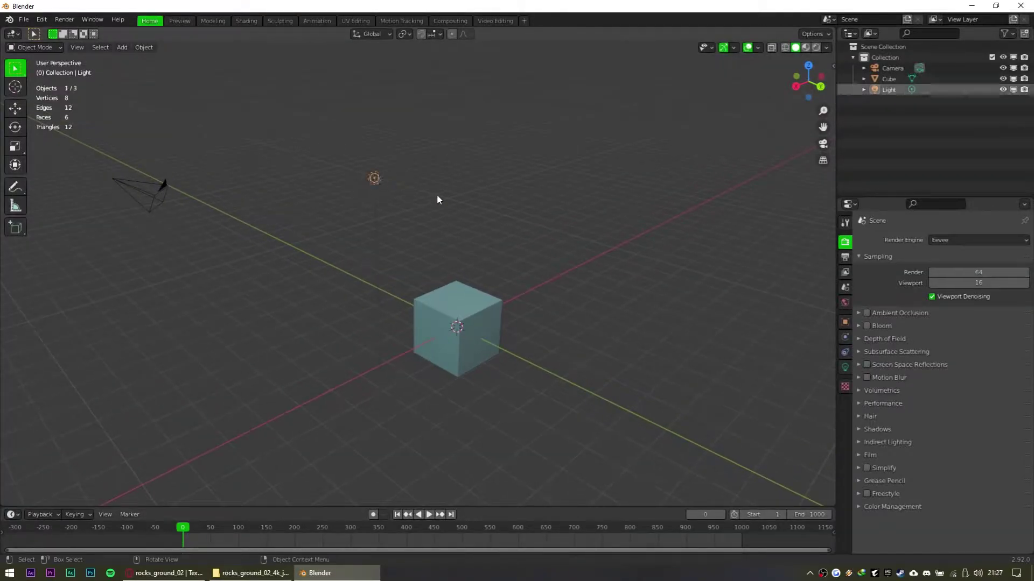
{"action": "middle_click_drag", "start_coordinate": [694, 236], "coordinate": [677, 231]}
{"action": "key", "text": "g"}
{"action": "left_click", "coordinate": [587, 206]}
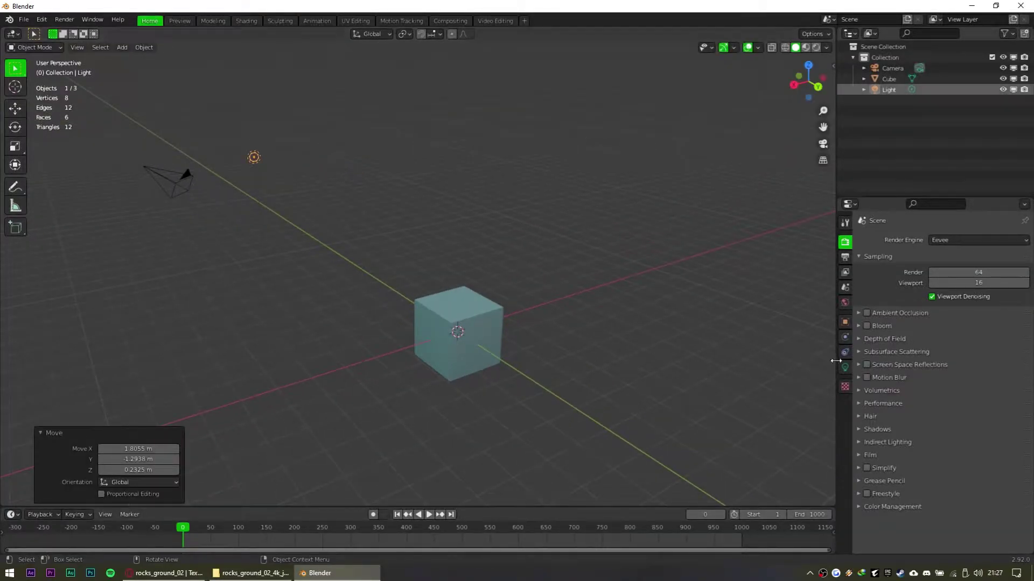
{"action": "left_click", "coordinate": [845, 368]}
{"action": "left_click_drag", "start_coordinate": [951, 339], "coordinate": [1008, 339]}
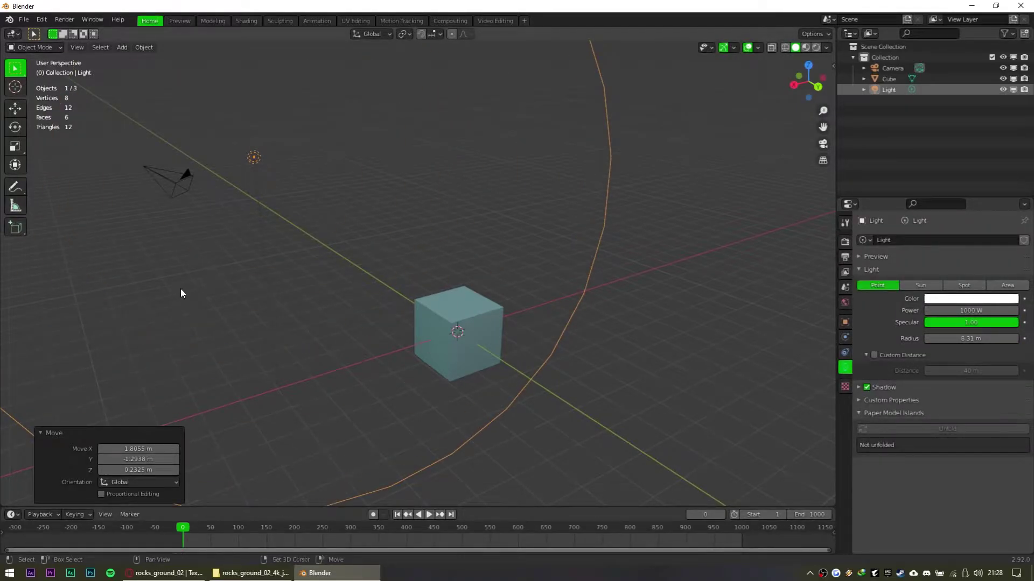
Duplicate the point light and place the copy on the opposite side of the cube
{"action": "key", "text": "shift+d"}
{"action": "left_click", "coordinate": [507, 306]}
{"action": "middle_click_drag", "start_coordinate": [507, 306], "coordinate": [484, 367]}
{"action": "key", "text": "g"}
{"action": "left_click", "coordinate": [545, 246]}
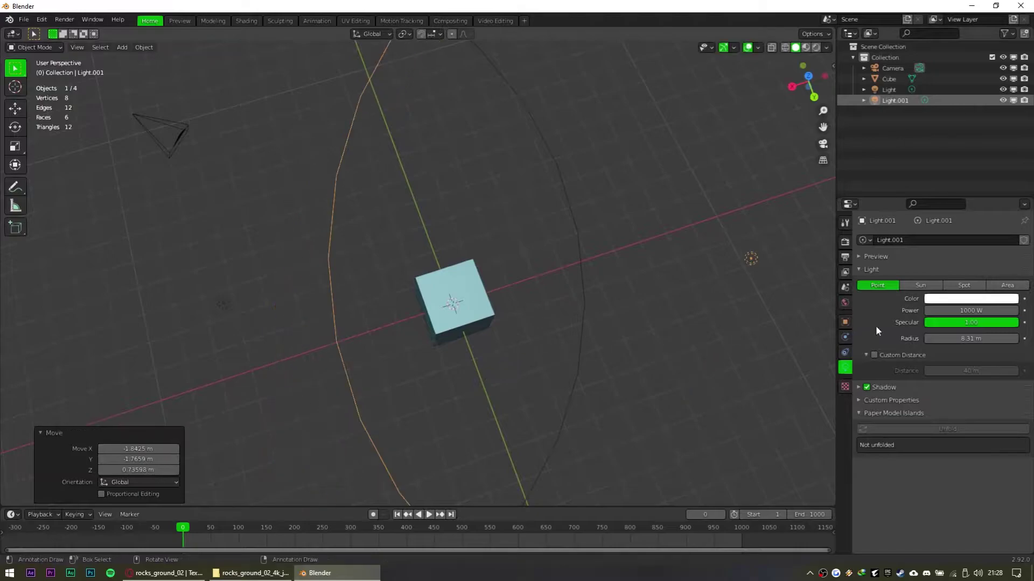
Keep the duplicated light as a Point light and tint its color a very pale yellow
{"action": "left_click", "coordinate": [952, 288]}
{"action": "left_click", "coordinate": [875, 286]}
{"action": "left_click", "coordinate": [950, 298]}
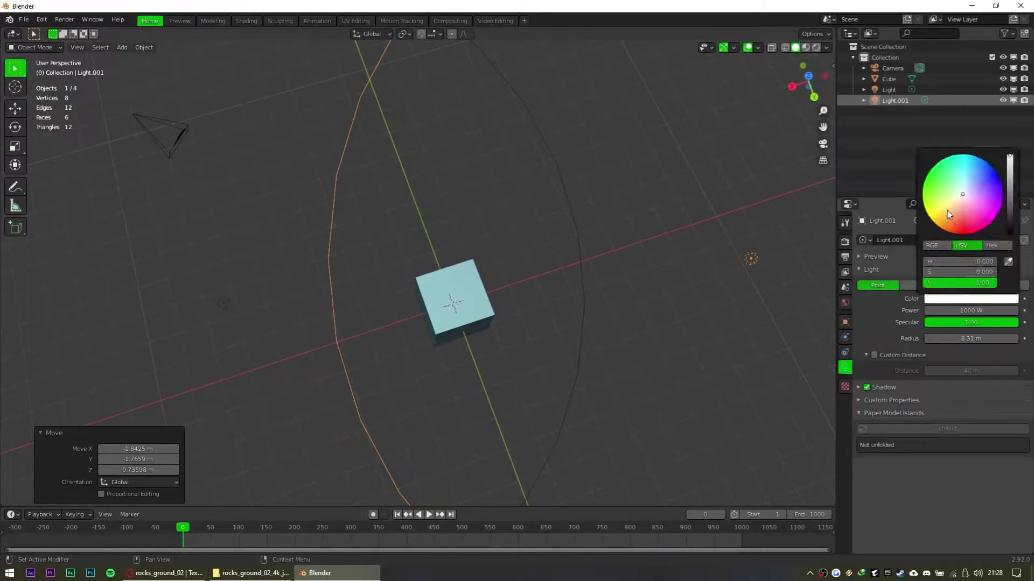
{"action": "left_click", "coordinate": [961, 200]}
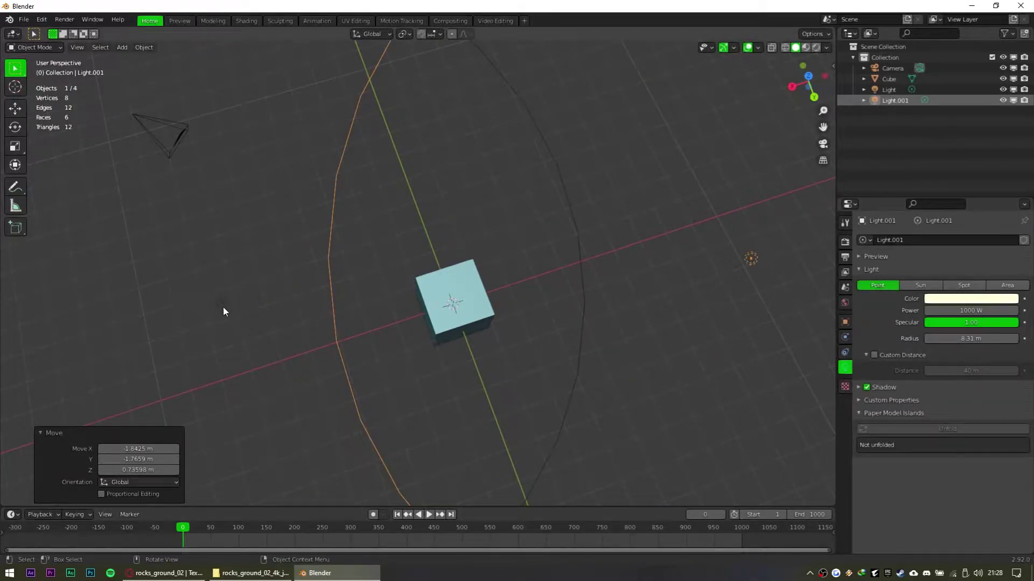
{"action": "left_click", "coordinate": [224, 310]}
{"action": "left_click", "coordinate": [950, 298]}
{"action": "left_click", "coordinate": [969, 190]}
{"action": "left_click", "coordinate": [748, 266]}
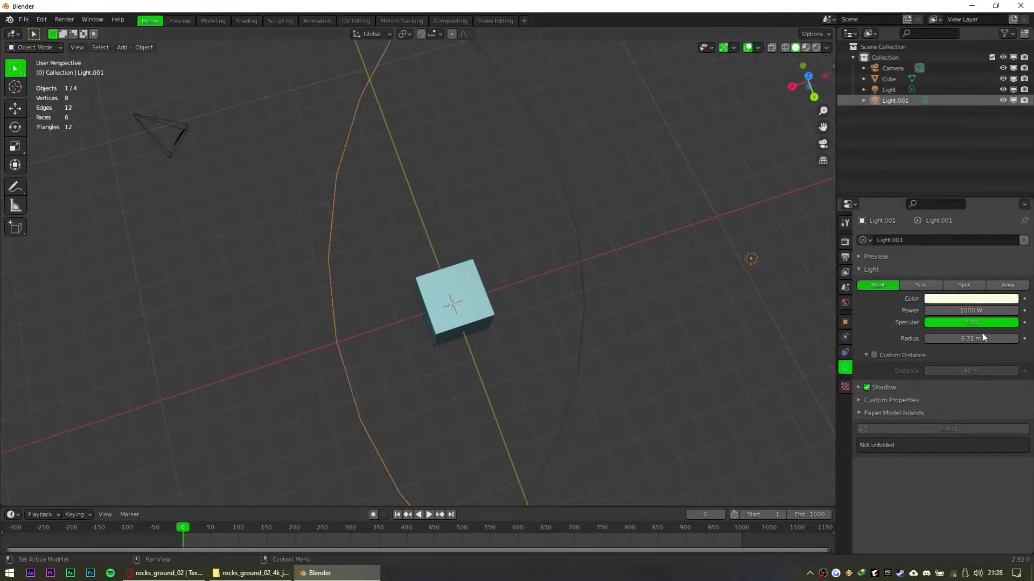
Double the duplicated light's power to 2000 W and deselect it
{"action": "double_click", "coordinate": [988, 313]}
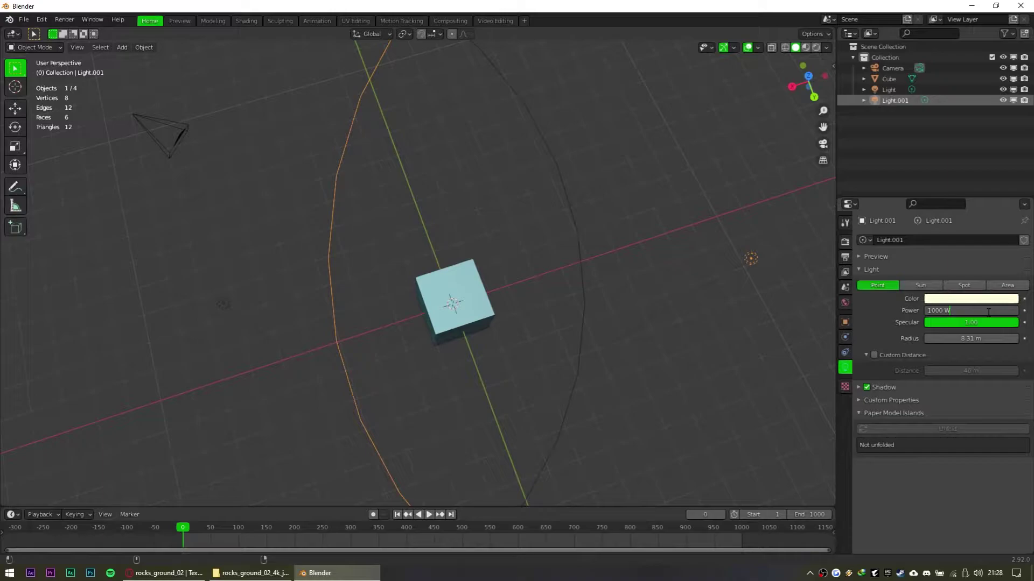
{"action": "type", "text": "*2"}
{"action": "key", "text": "Return"}
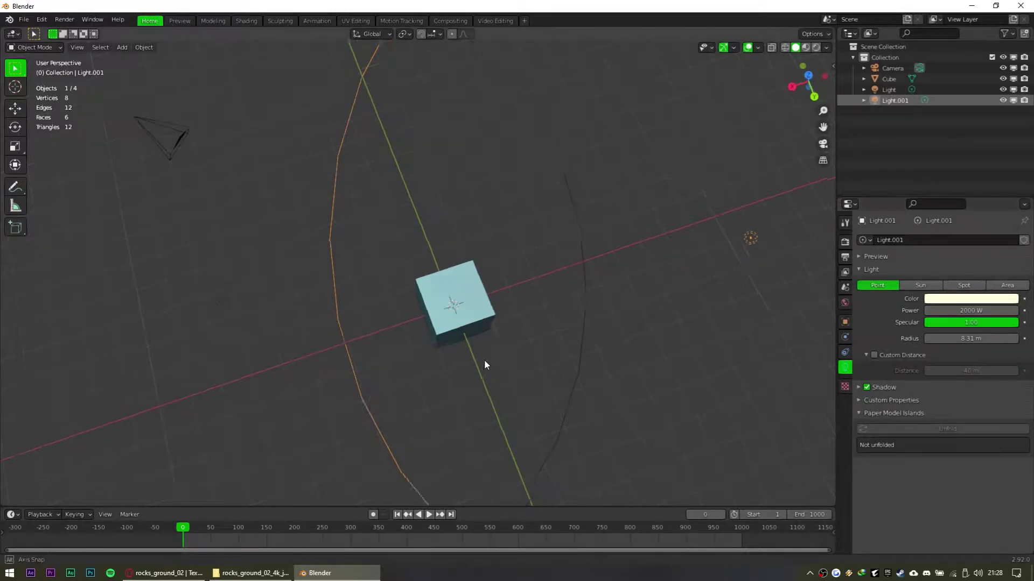
{"action": "middle_click_drag", "start_coordinate": [482, 365], "coordinate": [548, 370]}
{"action": "left_click", "coordinate": [250, 140]}
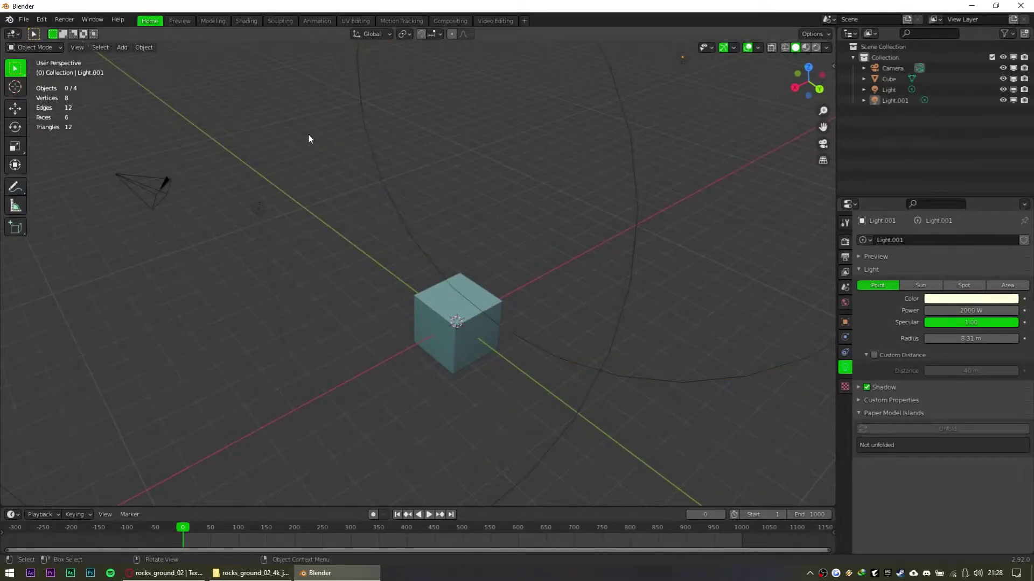
Add a plane mesh and move it beside the cube, on the camera's side of the scene
{"action": "middle_click_drag", "start_coordinate": [560, 333], "coordinate": [534, 290]}
{"action": "middle_click_drag", "start_coordinate": [484, 373], "coordinate": [467, 326], "text": "shift"}
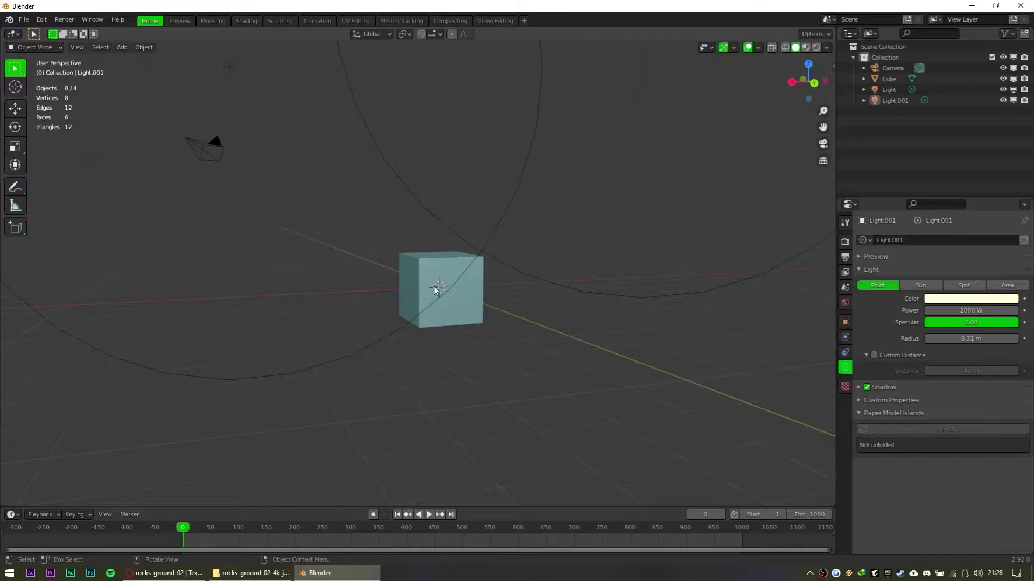
{"action": "middle_click_drag", "start_coordinate": [345, 266], "coordinate": [391, 301]}
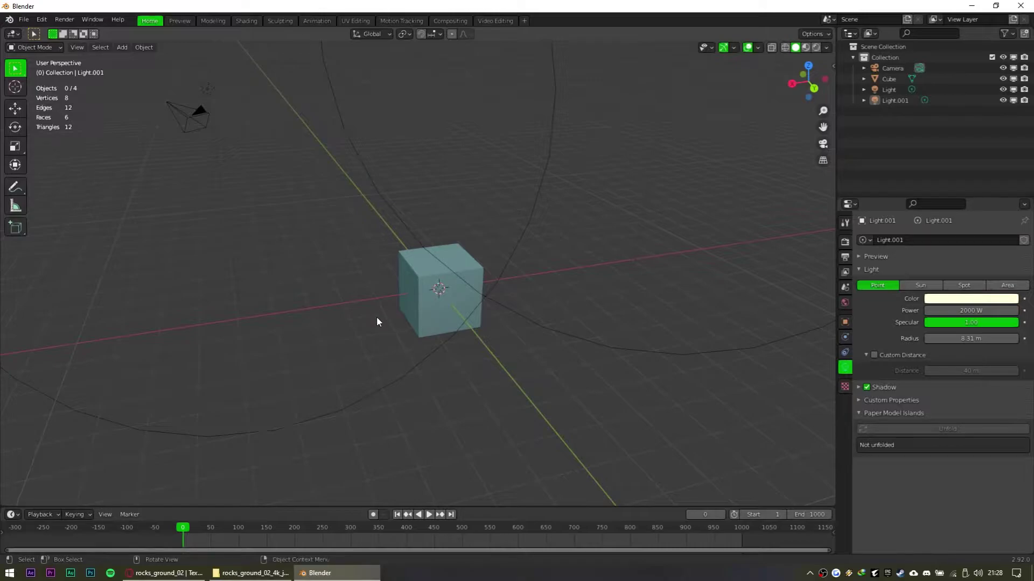
{"action": "key", "text": "shift+a"}
{"action": "mouse_move", "coordinate": [378, 321]}
{"action": "left_click", "coordinate": [458, 319]}
{"action": "key", "text": "g"}
{"action": "left_click", "coordinate": [399, 317]}
Scale the plane's geometry by 2 in Edit Mode and return to Object Mode
{"action": "key", "text": "Tab"}
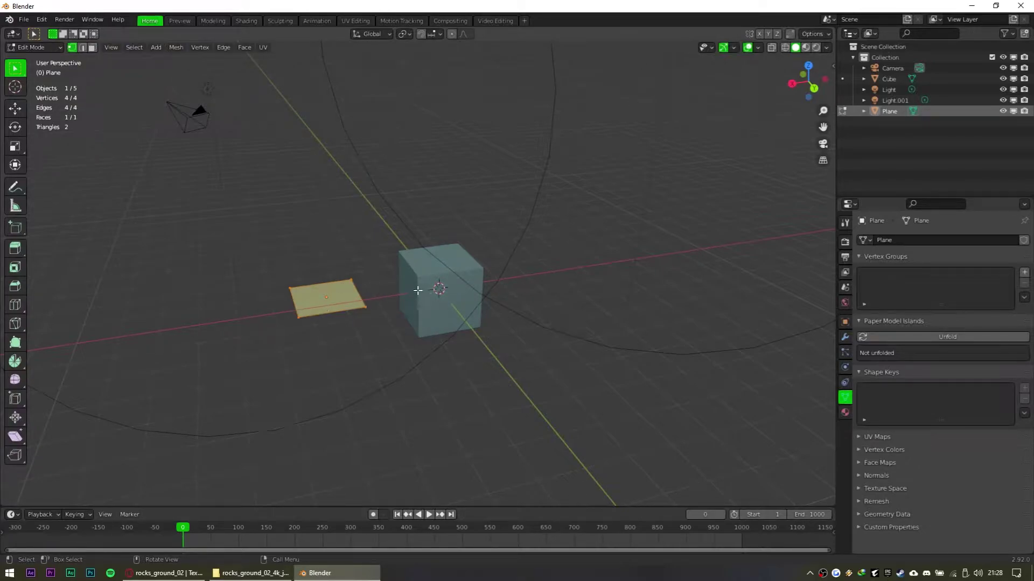
{"action": "key", "text": "s"}
{"action": "key", "text": "2"}
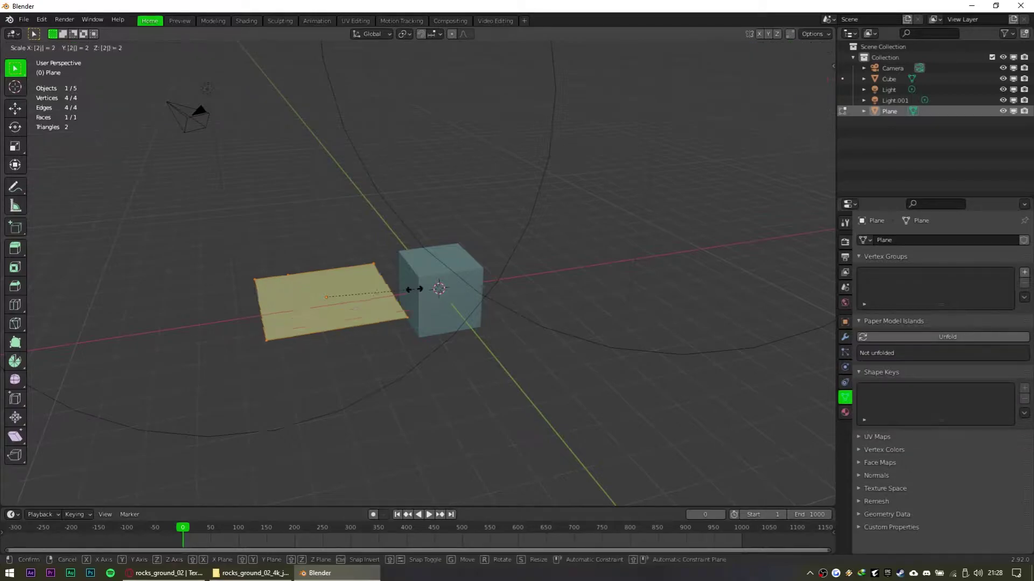
{"action": "key", "text": "Return"}
{"action": "key", "text": "Tab"}
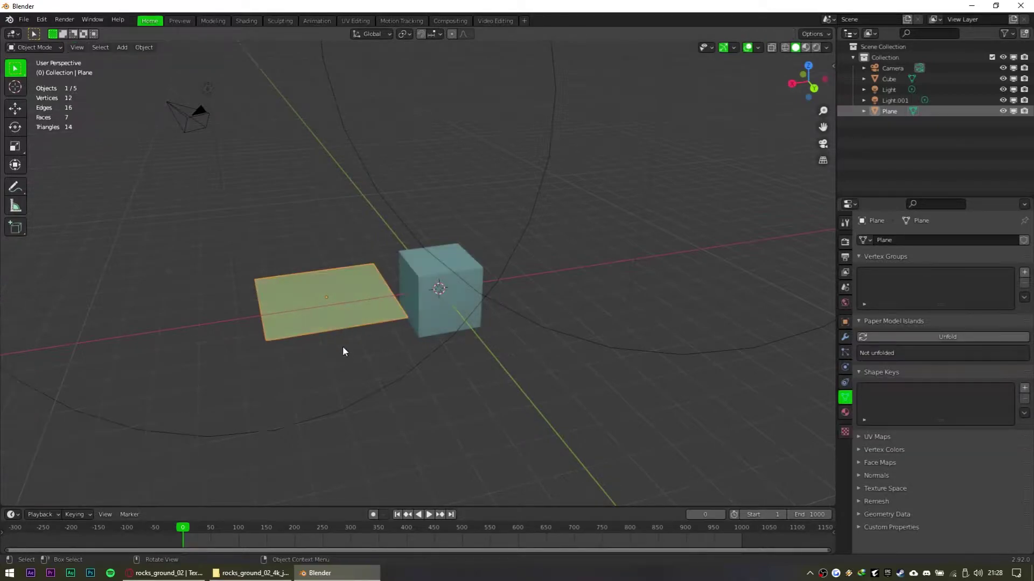
Add a monkey mesh and move it to the side of the cube opposite the plane
{"action": "middle_click_drag", "start_coordinate": [574, 308], "coordinate": [532, 307], "text": "shift"}
{"action": "key", "text": "shift+a"}
{"action": "mouse_move", "coordinate": [507, 276]}
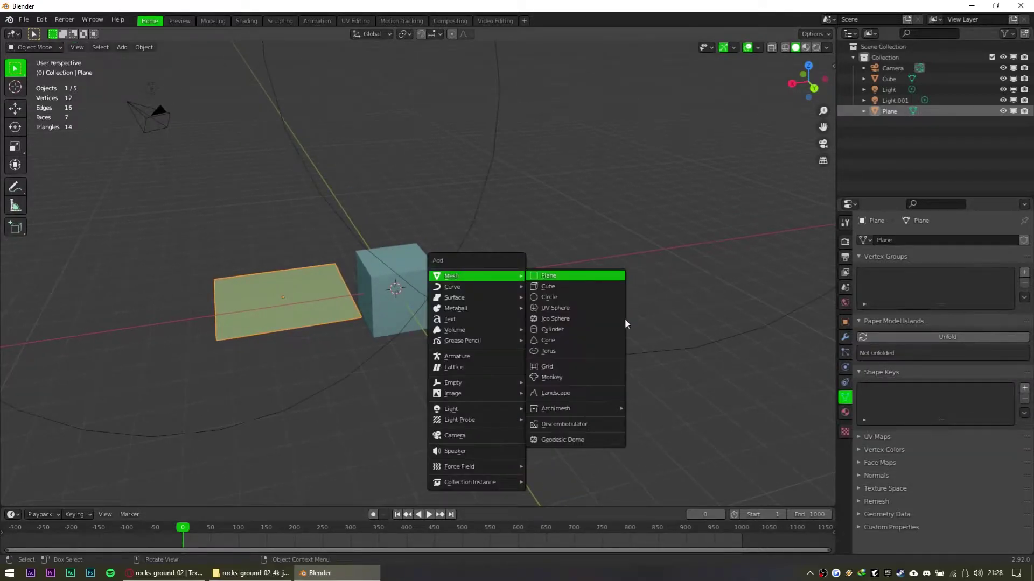
{"action": "left_click", "coordinate": [602, 380]}
{"action": "key", "text": "g"}
{"action": "left_click", "coordinate": [669, 260]}
Scale the monkey's geometry by 2 in Edit Mode and return to Object Mode
{"action": "key", "text": "Tab"}
{"action": "key", "text": "s"}
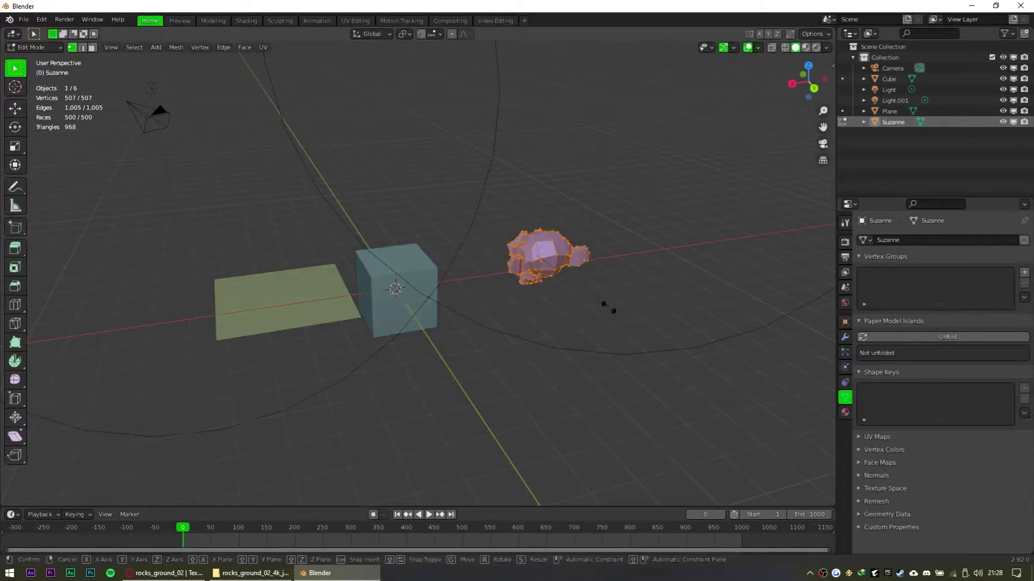
{"action": "key", "text": "2"}
{"action": "key", "text": "Return"}
{"action": "key", "text": "Tab"}
Add a UV sphere, scale its geometry by 2 in Edit Mode and return to Object Mode
{"action": "key", "text": "shift+a"}
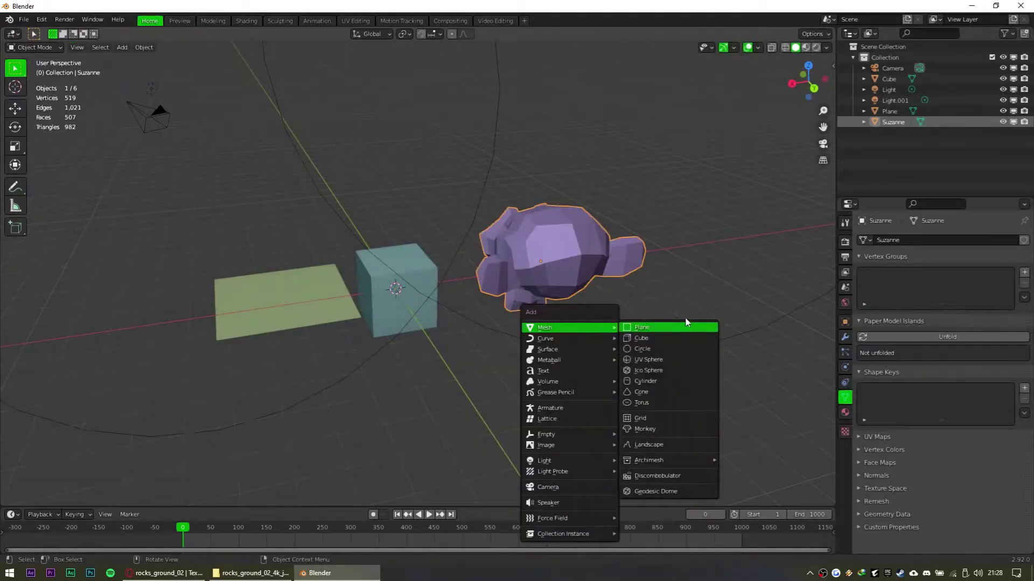
{"action": "left_click", "coordinate": [648, 359]}
{"action": "key", "text": "Tab"}
{"action": "key", "text": "s"}
{"action": "key", "text": "2"}
{"action": "key", "text": "Return"}
{"action": "key", "text": "Tab"}
Move the sphere along the Y axis to stand behind the cube and shade it smooth
{"action": "key", "text": "g"}
{"action": "key", "text": "x"}
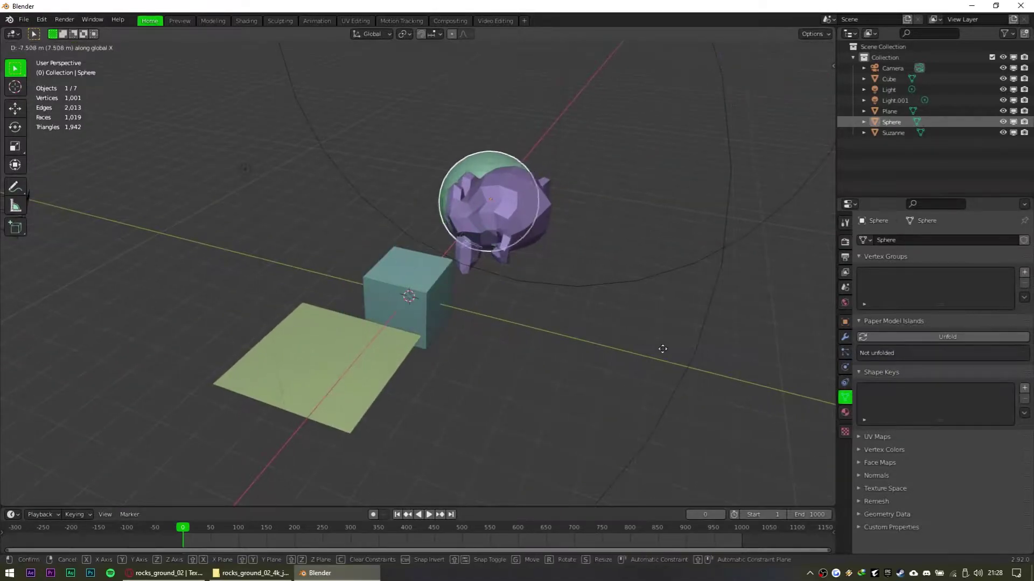
{"action": "key", "text": "y"}
{"action": "left_click", "coordinate": [721, 354]}
{"action": "middle_click_drag", "start_coordinate": [580, 361], "coordinate": [577, 402]}
{"action": "middle_click_drag", "start_coordinate": [540, 328], "coordinate": [554, 270]}
{"action": "right_click", "coordinate": [485, 265]}
{"action": "left_click", "coordinate": [488, 272]}
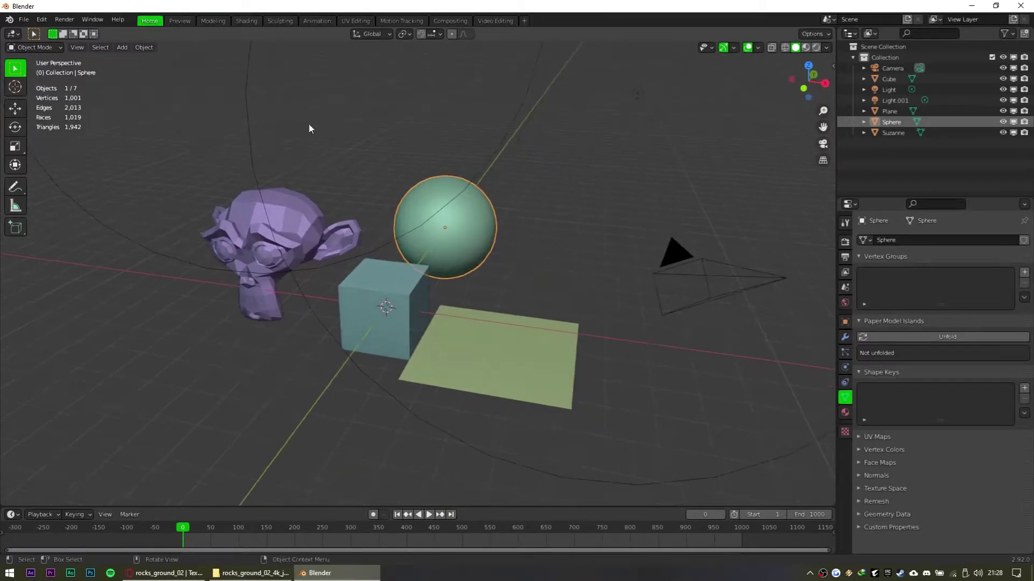
Switch to the Shading workspace
{"action": "left_click", "coordinate": [241, 21]}
{"action": "middle_click_drag", "start_coordinate": [722, 211], "coordinate": [807, 393]}
{"action": "middle_click_drag", "start_coordinate": [807, 393], "coordinate": [756, 350], "text": "shift"}
{"action": "middle_click_drag", "start_coordinate": [710, 281], "coordinate": [770, 324], "text": "shift"}
{"action": "middle_click_drag", "start_coordinate": [866, 326], "coordinate": [816, 315]}
Select the plane, cube, monkey and sphere with the sphere active, and create a new material for it
{"action": "left_click", "coordinate": [804, 316]}
{"action": "middle_click_drag", "start_coordinate": [554, 305], "coordinate": [652, 361]}
{"action": "left_click", "coordinate": [805, 285], "text": "shift"}
{"action": "left_click", "coordinate": [699, 255], "text": "shift"}
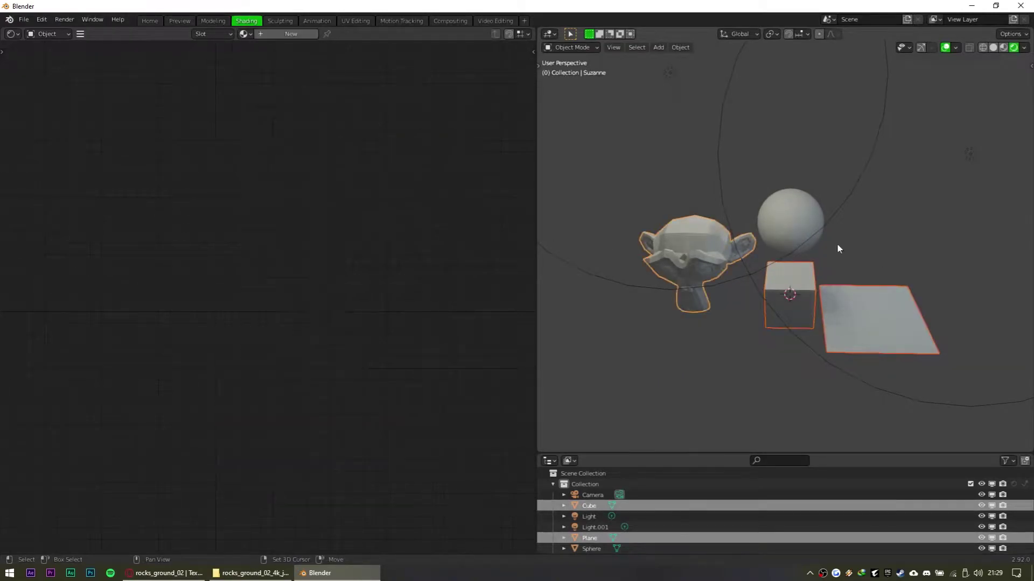
{"action": "left_click", "coordinate": [797, 235], "text": "shift"}
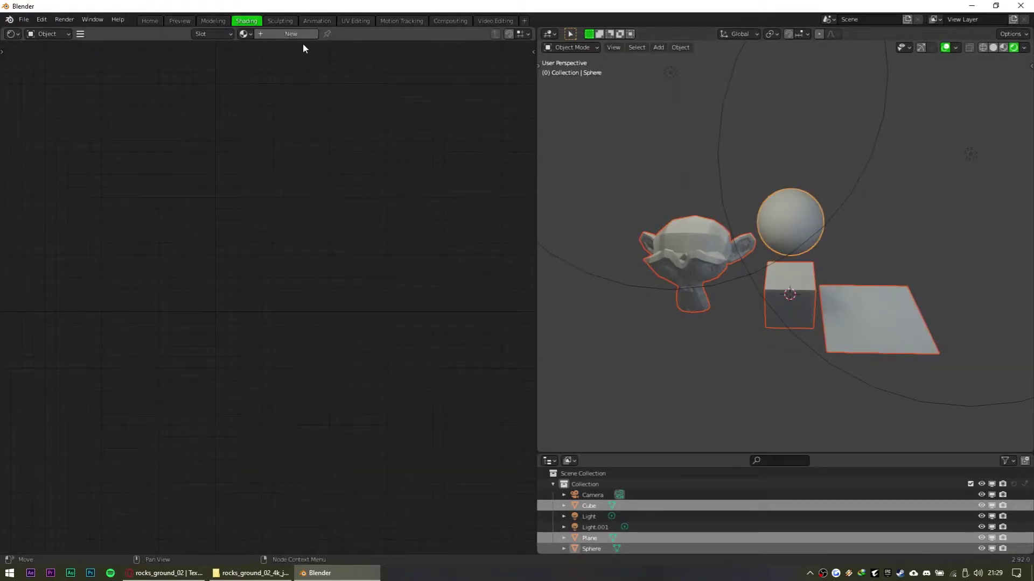
{"action": "left_click", "coordinate": [276, 35]}
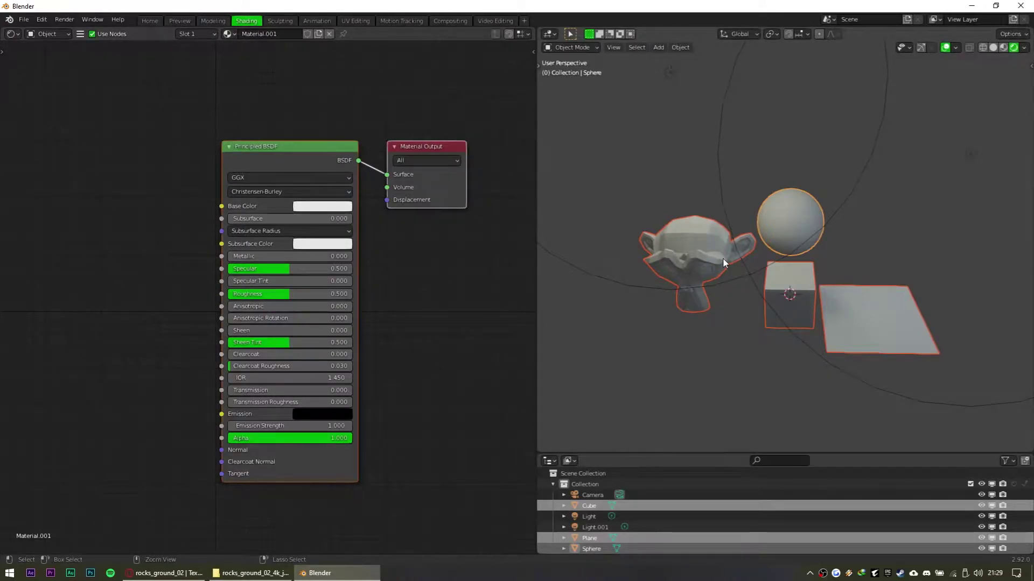
Link the sphere's material to the selected monkey, cube and plane
{"action": "key", "text": "ctrl+l"}
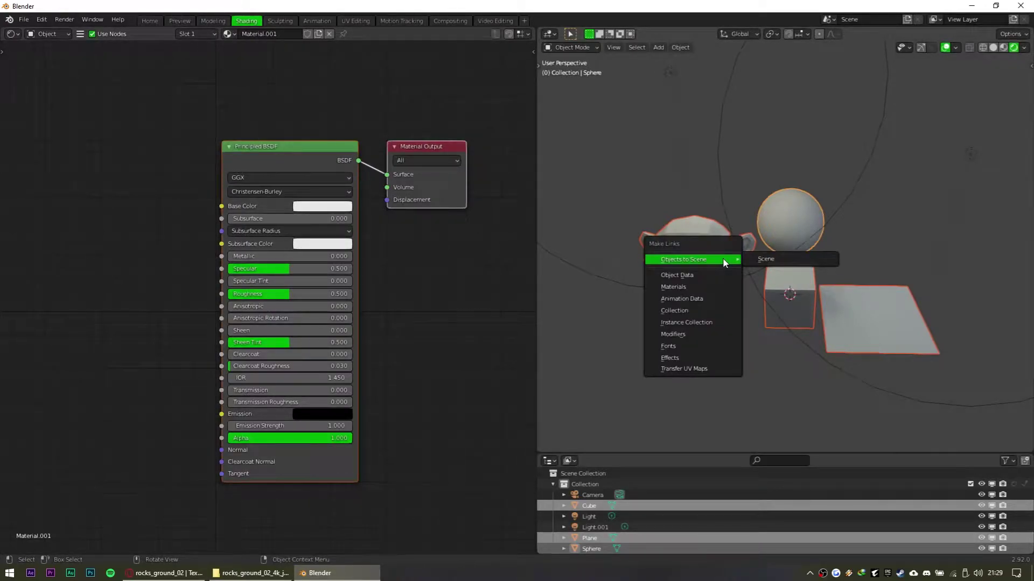
{"action": "left_click", "coordinate": [727, 287]}
{"action": "key", "text": "ctrl+l"}
{"action": "key", "text": "Down"}
{"action": "key", "text": "Down"}
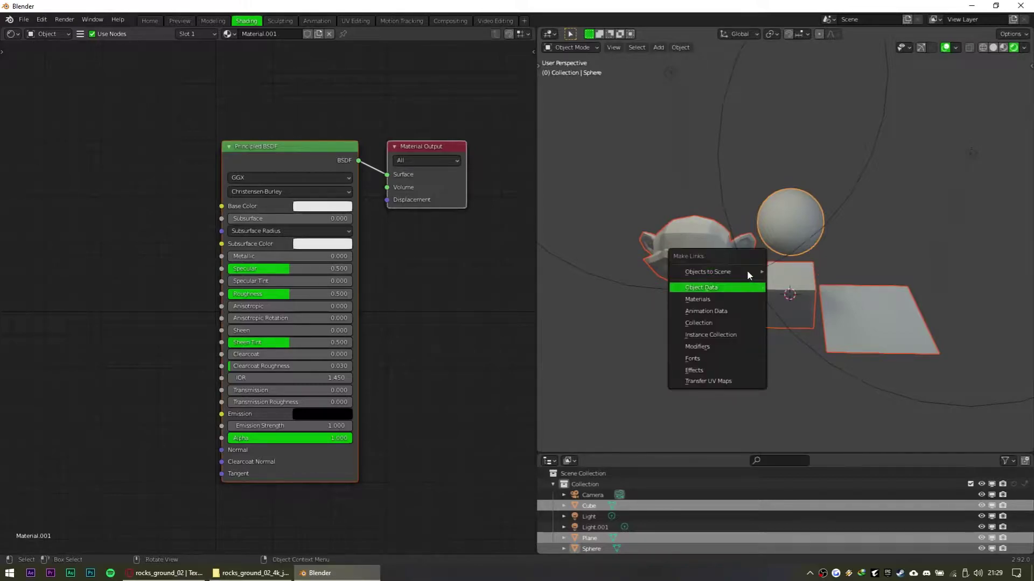
{"action": "key", "text": "Return"}
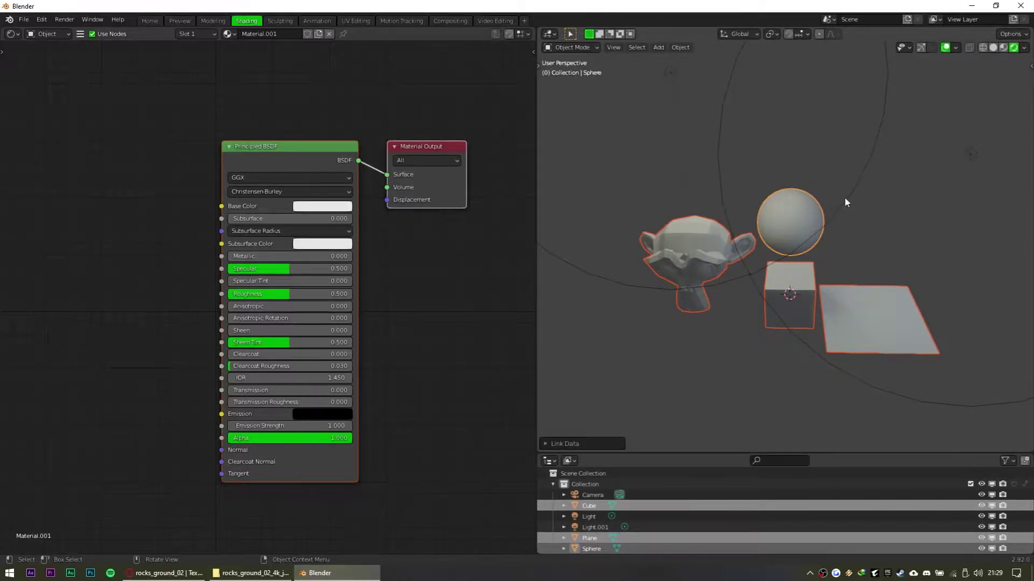
Check which material is assigned to the sphere, monkey, cube and plane by selecting each in turn
{"action": "left_click", "coordinate": [787, 201]}
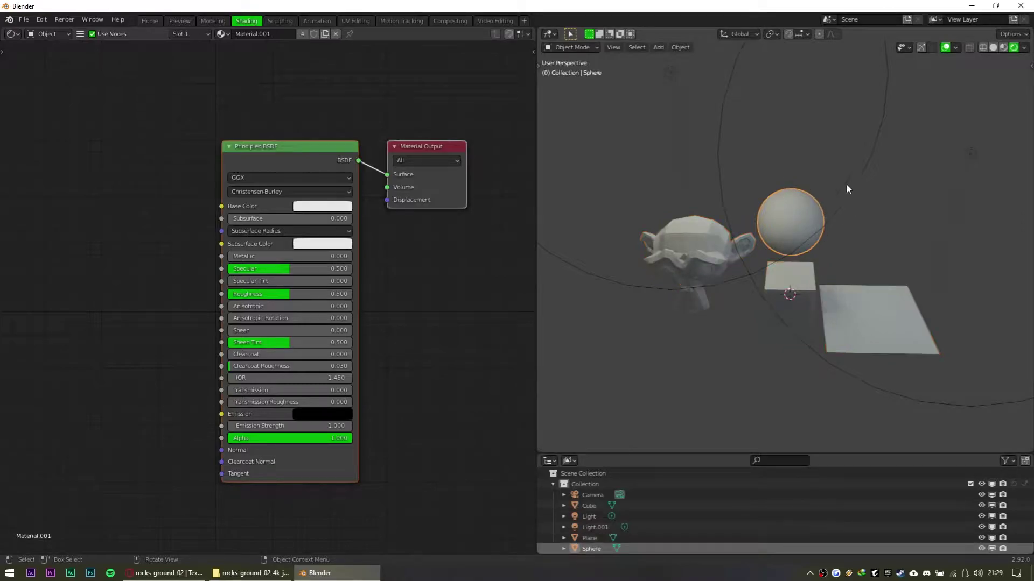
{"action": "left_click", "coordinate": [707, 231]}
{"action": "left_click", "coordinate": [804, 292]}
{"action": "left_click_drag", "start_coordinate": [890, 349], "coordinate": [883, 338]}
{"action": "left_click", "coordinate": [687, 295]}
{"action": "left_click", "coordinate": [221, 34]}
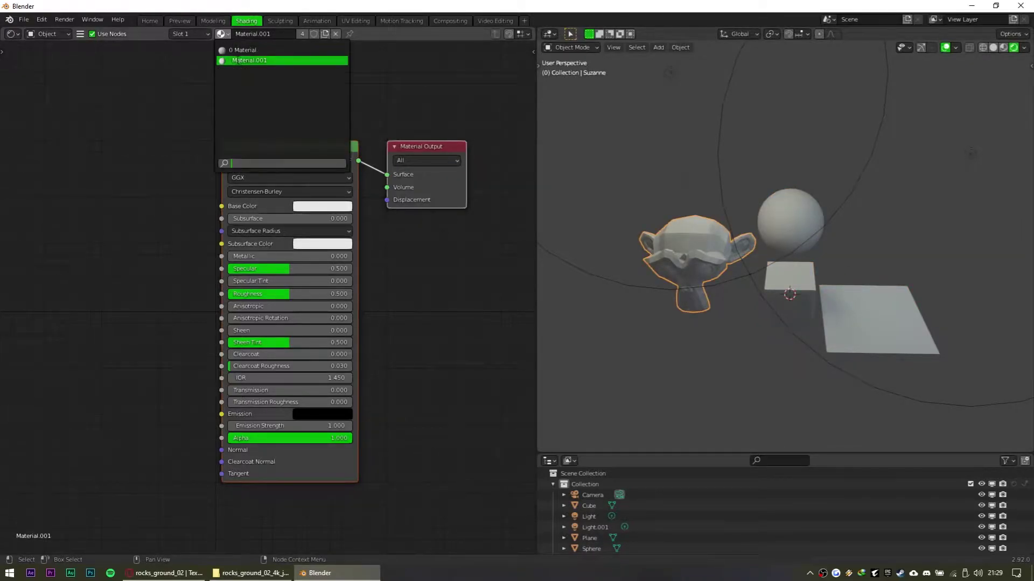
{"action": "left_click", "coordinate": [802, 249]}
{"action": "left_click", "coordinate": [811, 283]}
{"action": "left_click", "coordinate": [873, 302]}
{"action": "left_click", "coordinate": [889, 270]}
Move the plane farther away from the cube
{"action": "middle_click_drag", "start_coordinate": [890, 280], "coordinate": [884, 302]}
{"action": "left_click", "coordinate": [924, 309]}
{"action": "key", "text": "g"}
{"action": "left_click", "coordinate": [969, 256]}
{"action": "left_click", "coordinate": [804, 300]}
{"action": "left_click", "coordinate": [671, 270]}
{"action": "middle_click_drag", "start_coordinate": [867, 355], "coordinate": [845, 356]}
{"action": "left_click", "coordinate": [937, 252]}
{"action": "key", "text": "g"}
{"action": "left_click", "coordinate": [937, 279]}
{"action": "middle_click_drag", "start_coordinate": [724, 334], "coordinate": [727, 348], "text": "shift"}
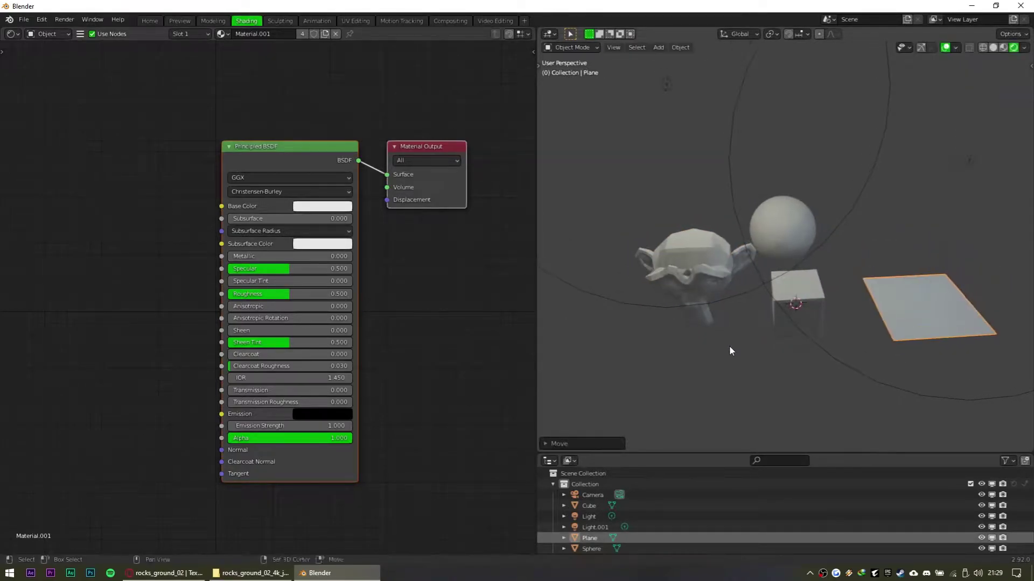
Try higher Metallic, Specular Tint, Roughness and Transmission values on the Principled BSDF node, undoing each change
{"action": "left_click", "coordinate": [425, 337]}
{"action": "middle_click_drag", "start_coordinate": [221, 244], "coordinate": [267, 247]}
{"action": "middle_click_drag", "start_coordinate": [298, 171], "coordinate": [295, 174]}
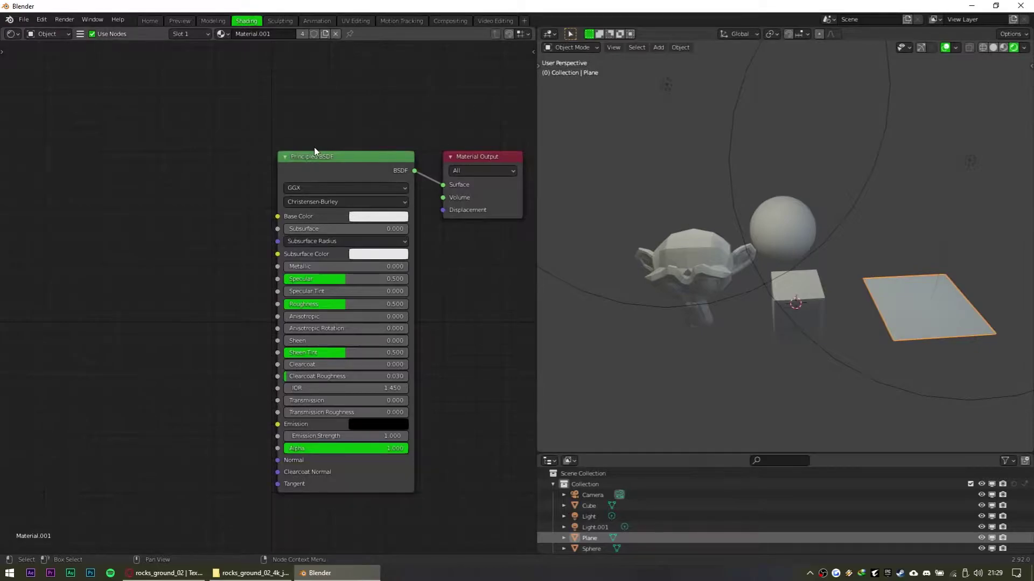
{"action": "left_click_drag", "start_coordinate": [228, 125], "coordinate": [430, 502]}
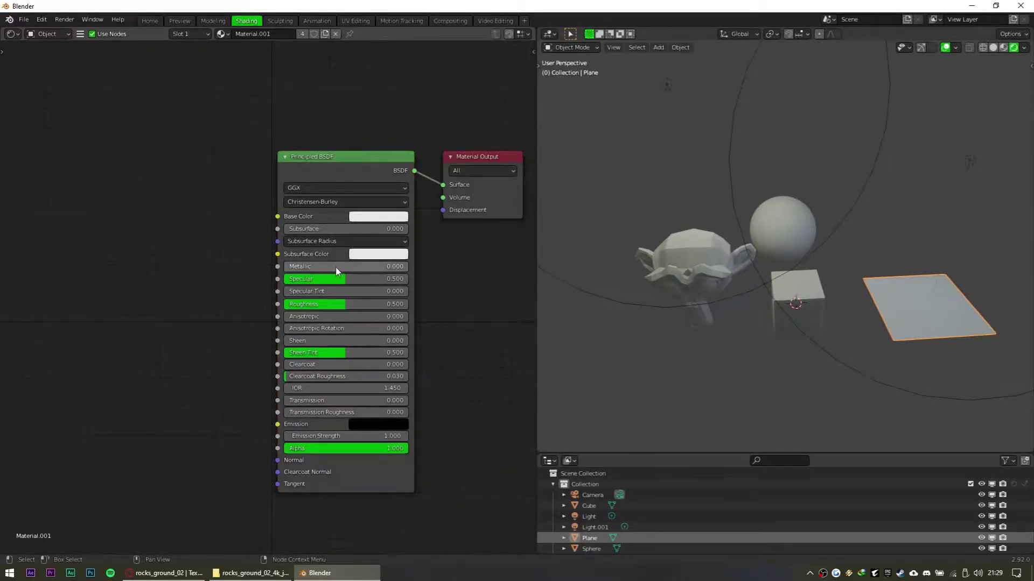
{"action": "mouse_move", "coordinate": [302, 268]}
{"action": "left_mouse_down"}
{"action": "mouse_move", "coordinate": [426, 268]}
{"action": "mouse_move", "coordinate": [302, 268]}
{"action": "mouse_move", "coordinate": [372, 279]}
{"action": "mouse_move", "coordinate": [284, 278]}
{"action": "mouse_move", "coordinate": [408, 278]}
{"action": "left_mouse_up"}
{"action": "key", "text": "ctrl+z"}
{"action": "left_click_drag", "start_coordinate": [294, 293], "coordinate": [408, 292]}
{"action": "key", "text": "ctrl+z"}
{"action": "left_click_drag", "start_coordinate": [324, 304], "coordinate": [408, 305]}
{"action": "key", "text": "ctrl+z"}
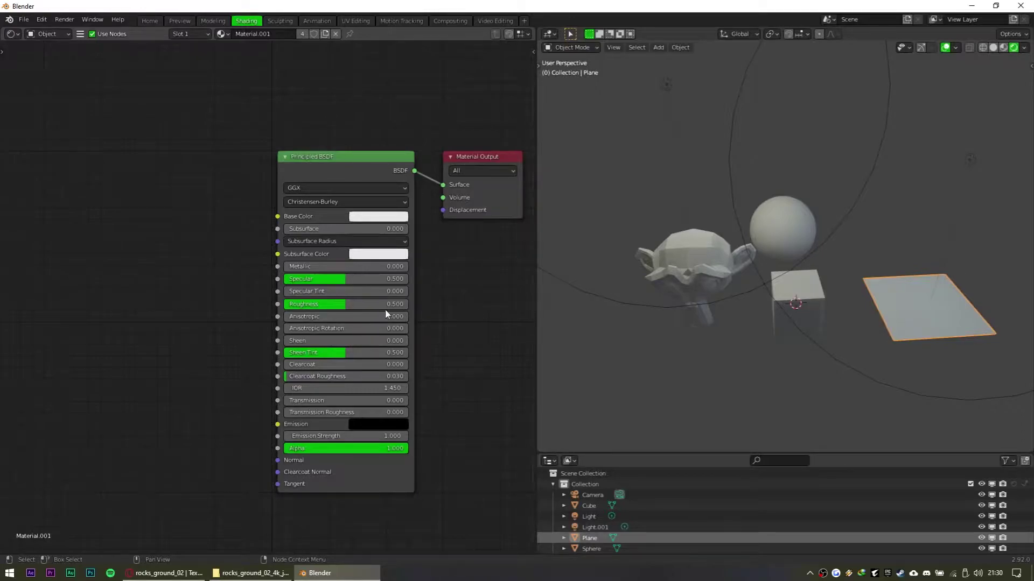
{"action": "left_click_drag", "start_coordinate": [396, 401], "coordinate": [431, 400]}
{"action": "left_click_drag", "start_coordinate": [299, 400], "coordinate": [277, 401]}
{"action": "key", "text": "ctrl+z"}
{"action": "middle_click_drag", "start_coordinate": [462, 269], "coordinate": [445, 265]}
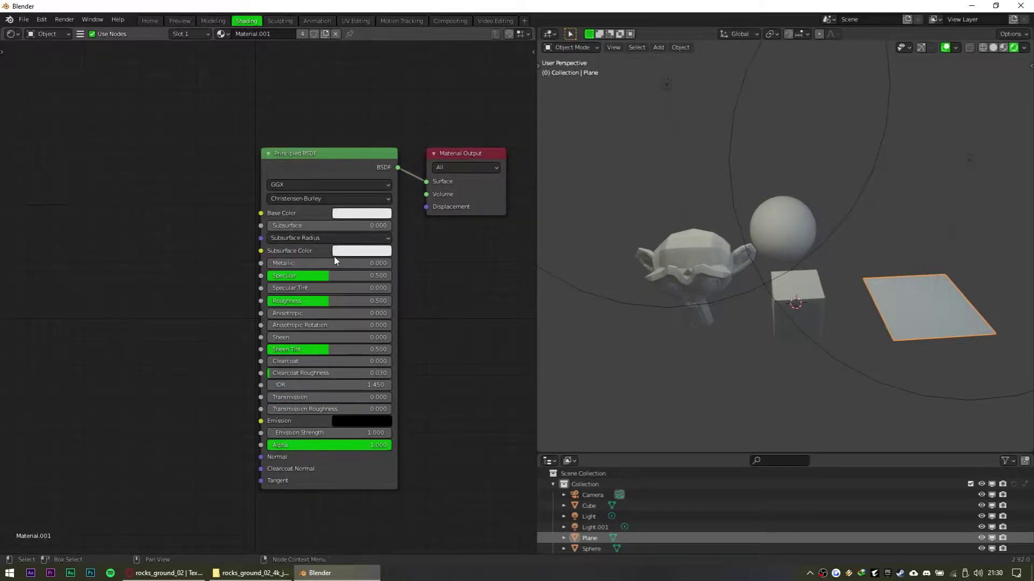
{"action": "middle_click_drag", "start_coordinate": [799, 312], "coordinate": [837, 305]}
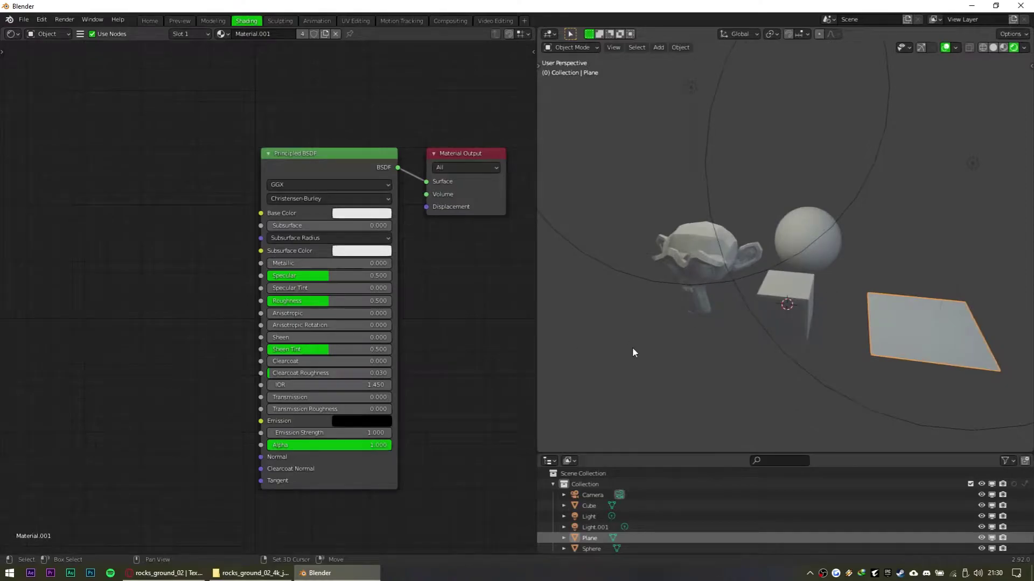
{"action": "left_click", "coordinate": [693, 333]}
Add an Image Texture node and place it to the left of the Principled BSDF node
{"action": "middle_click_drag", "start_coordinate": [156, 341], "coordinate": [141, 315]}
{"action": "scroll", "coordinate": [81, 324], "scroll_direction": "down", "scroll_amount": 2}
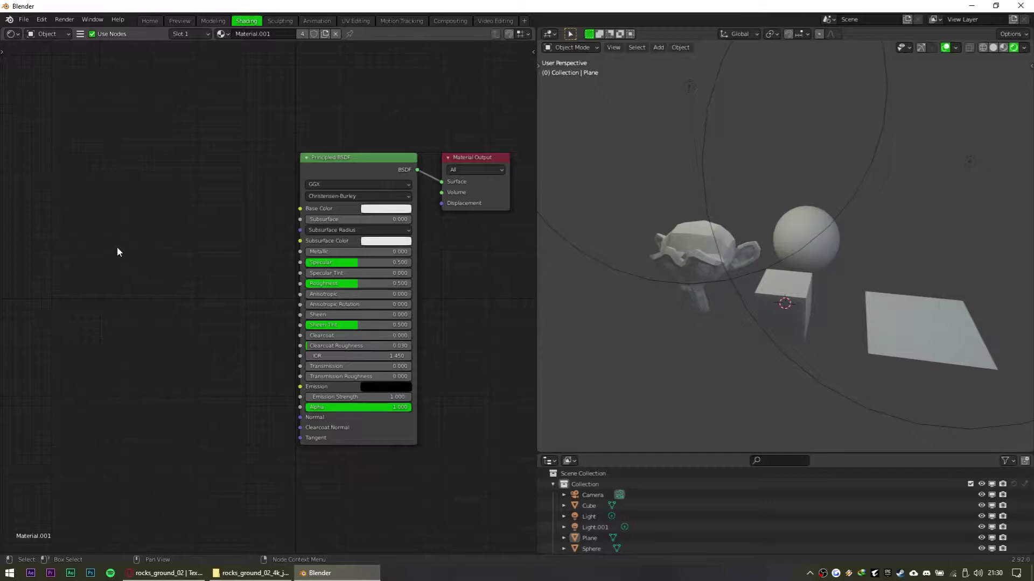
{"action": "middle_click_drag", "start_coordinate": [664, 340], "coordinate": [694, 332]}
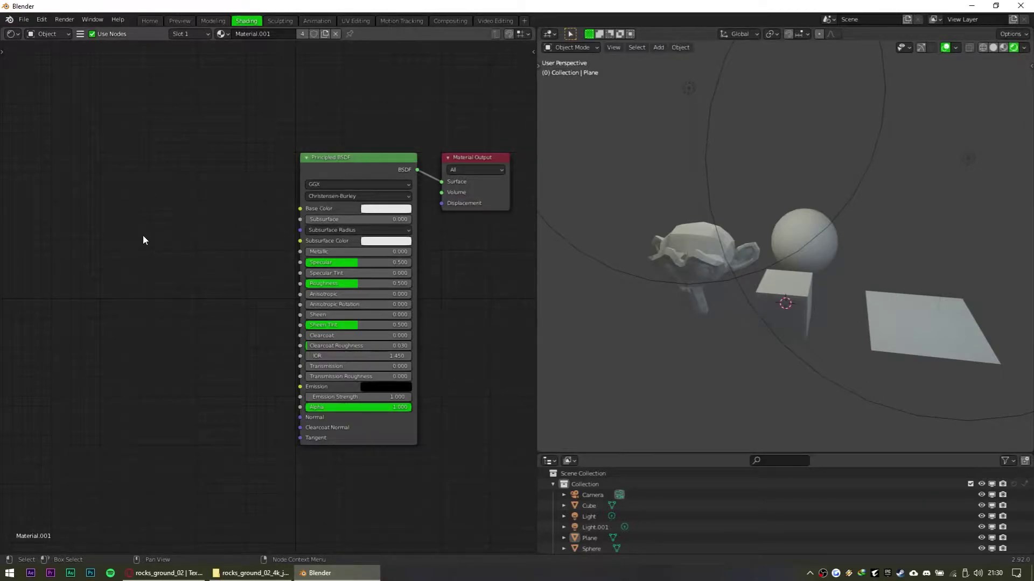
{"action": "key", "text": "shift+a"}
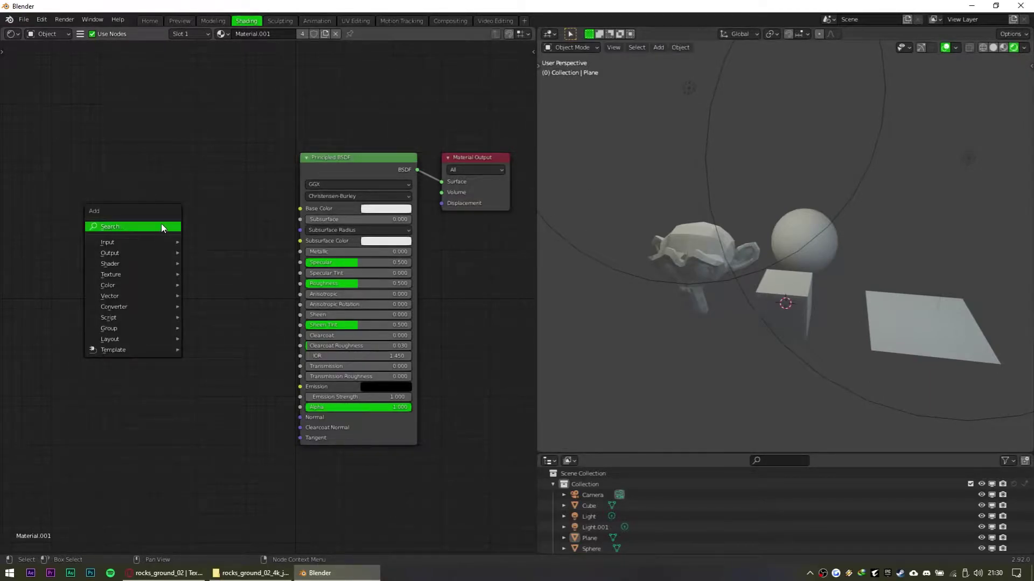
{"action": "mouse_move", "coordinate": [166, 352]}
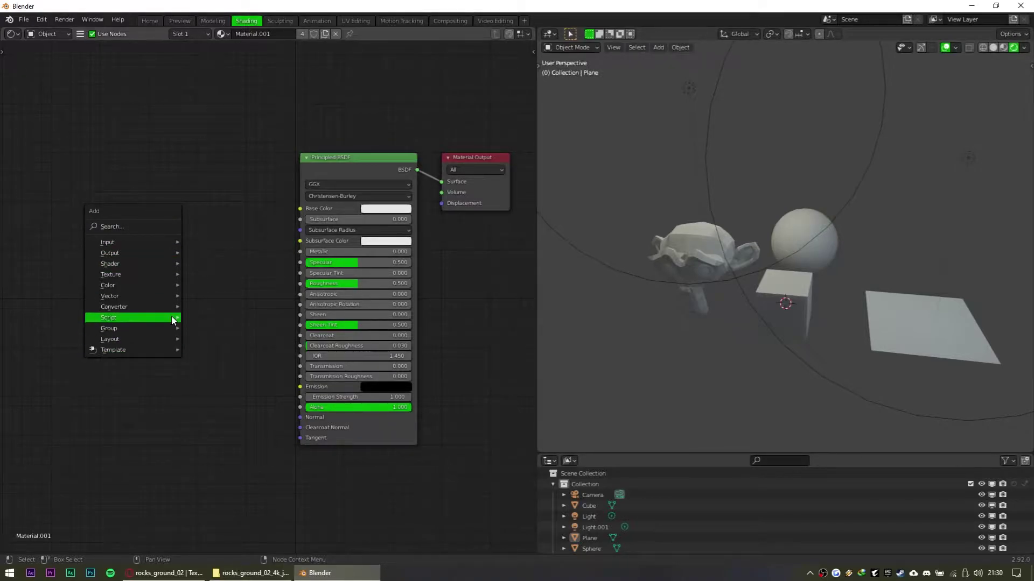
{"action": "left_click", "coordinate": [157, 225]}
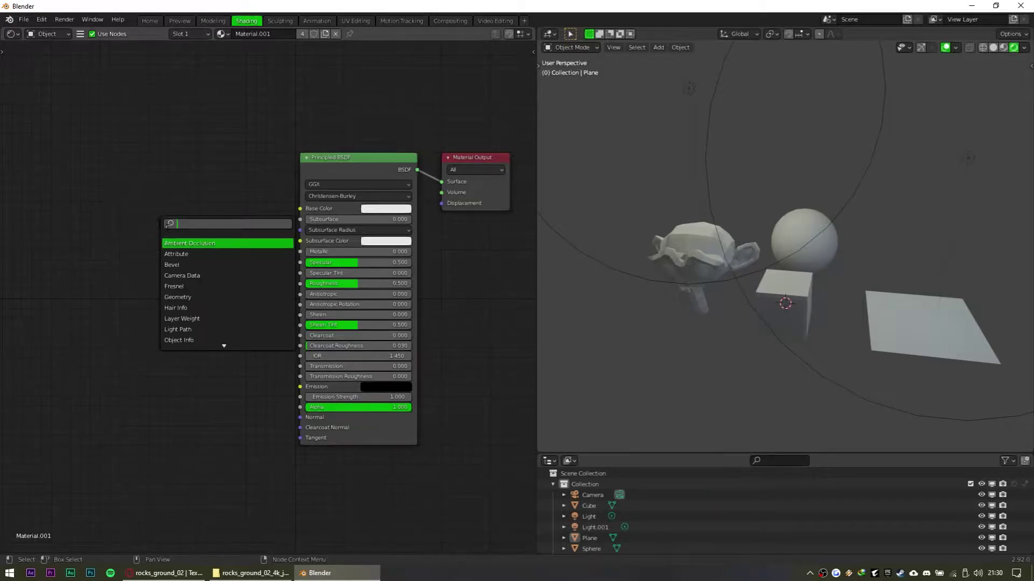
{"action": "type", "text": "image tex"}
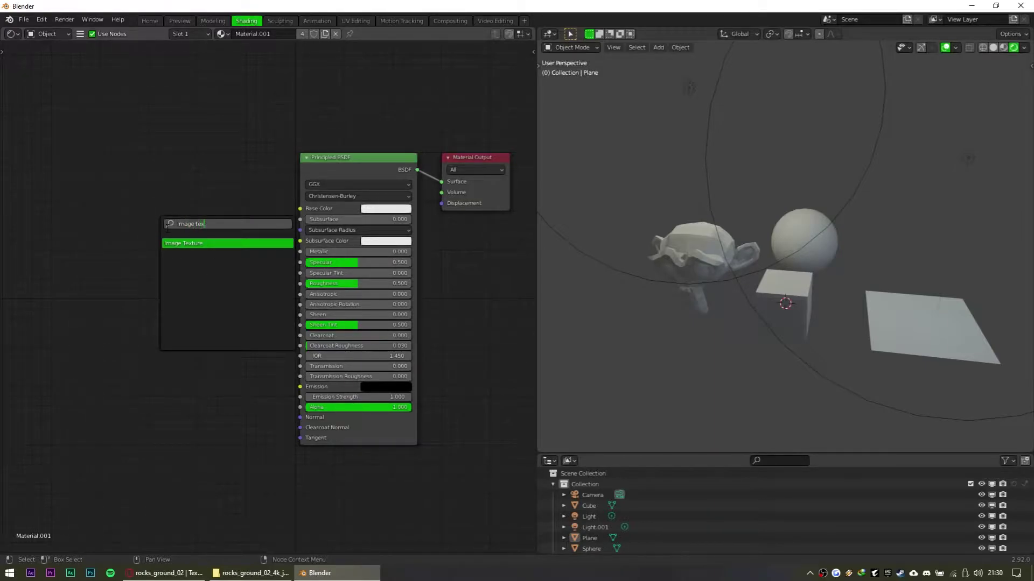
{"action": "key", "text": "Return"}
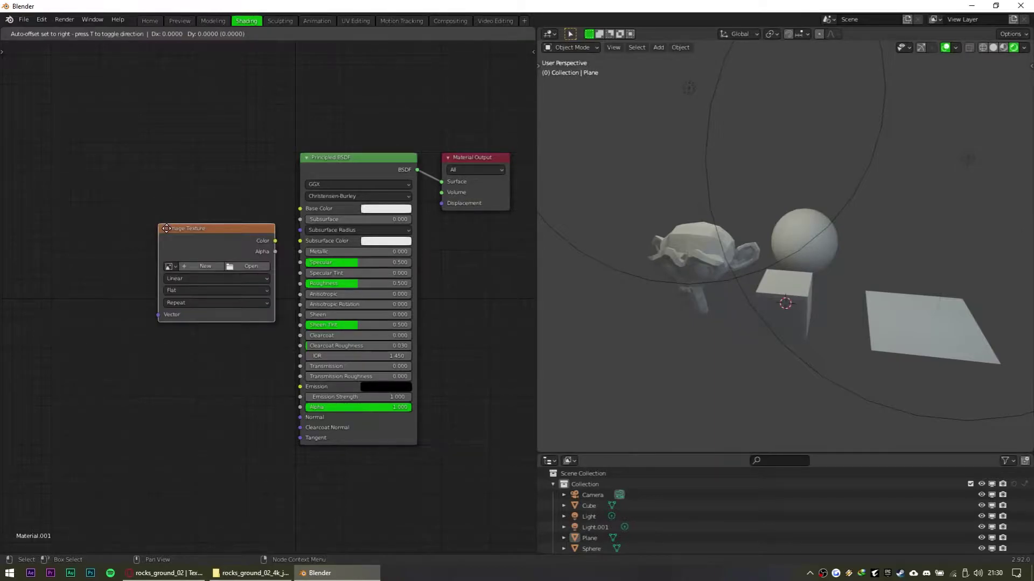
{"action": "left_click", "coordinate": [131, 156]}
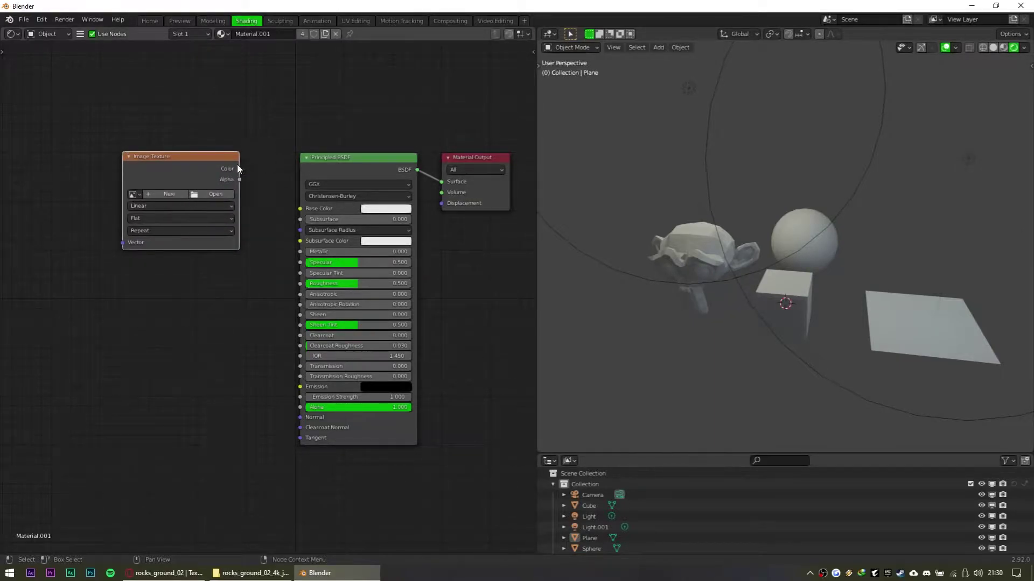
Load rocks_ground_02_col_4k.jpg from the rocks_ground_02_4k_jpg download folder into the Image Texture node, browsing the files as thumbnails
{"action": "left_click", "coordinate": [221, 193]}
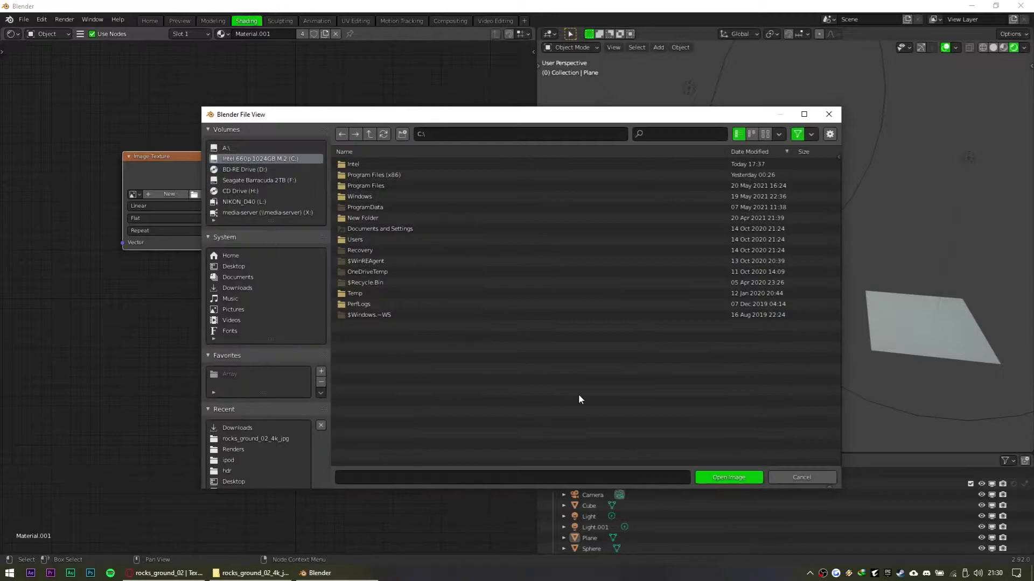
{"action": "left_click", "coordinate": [281, 430]}
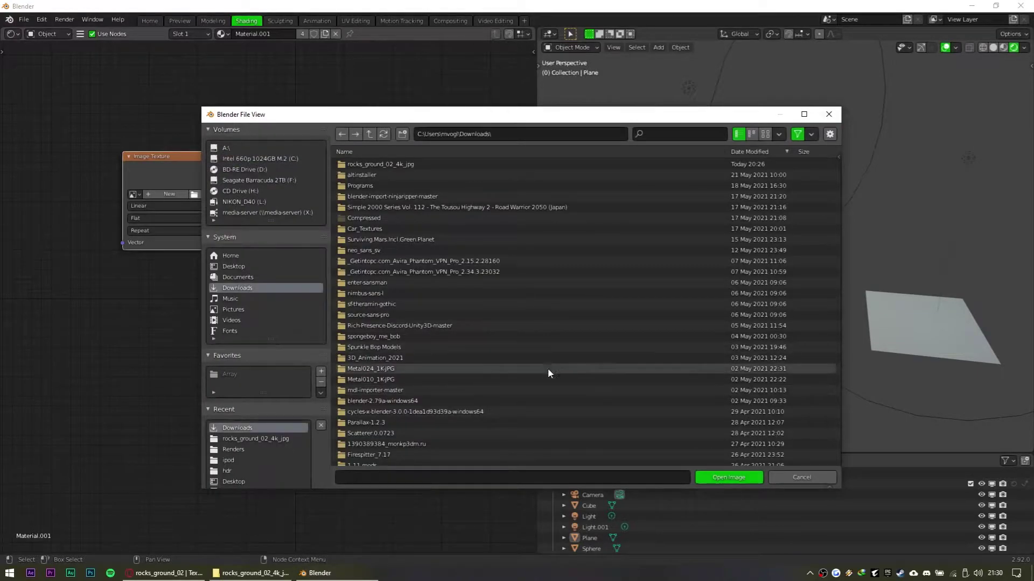
{"action": "double_click", "coordinate": [383, 165]}
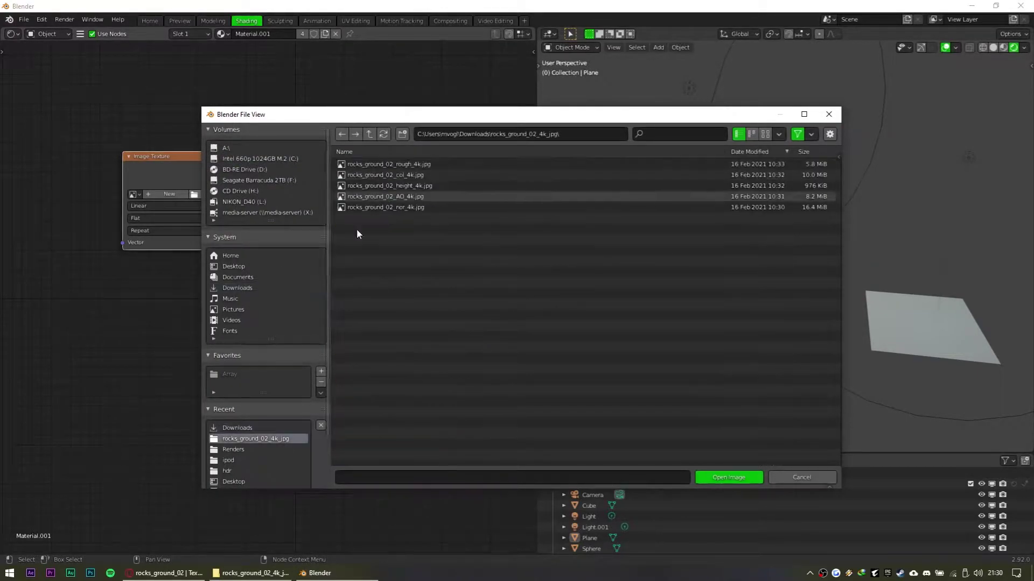
{"action": "left_click", "coordinate": [765, 135]}
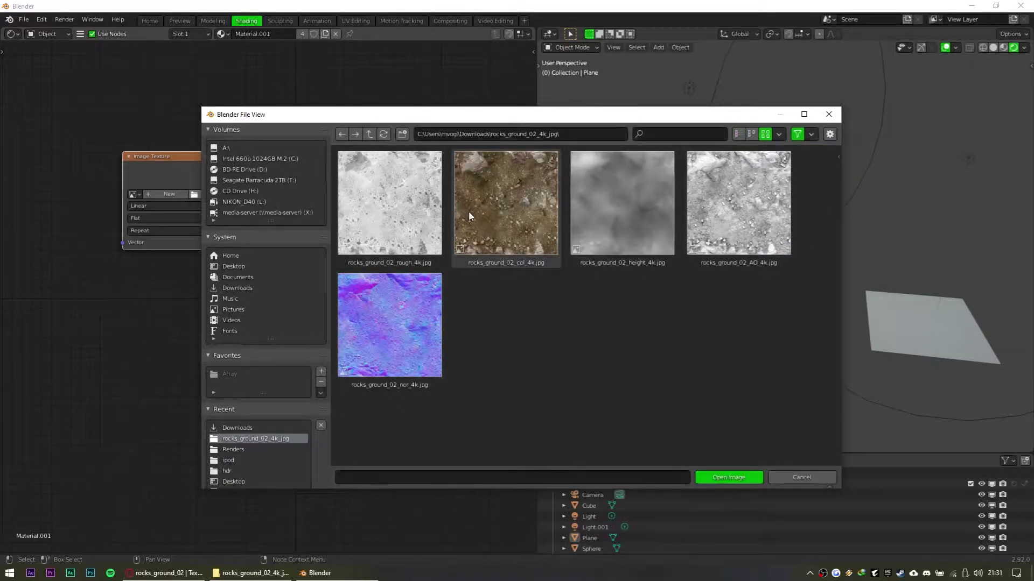
{"action": "left_click", "coordinate": [552, 249]}
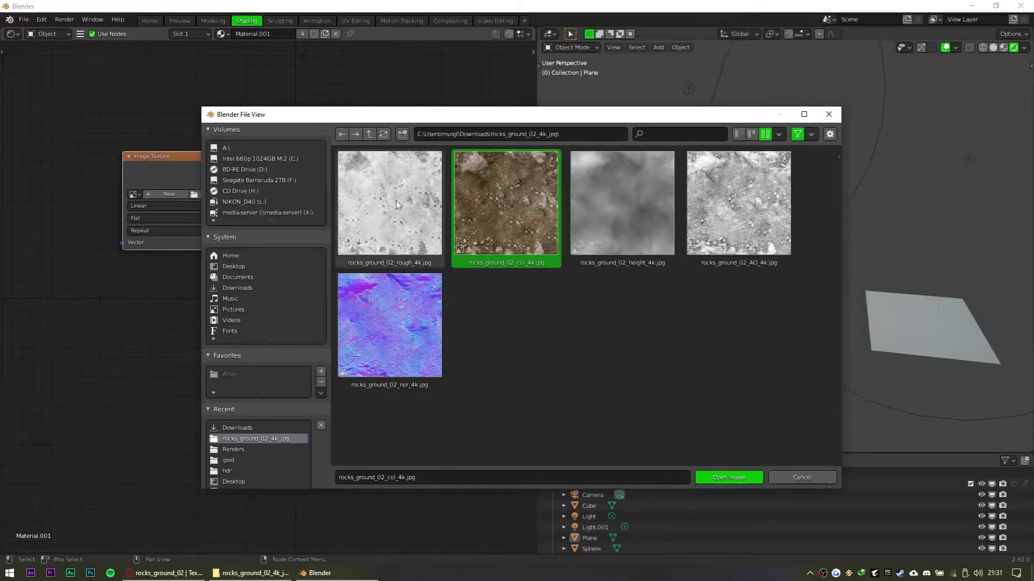
{"action": "left_click", "coordinate": [752, 478]}
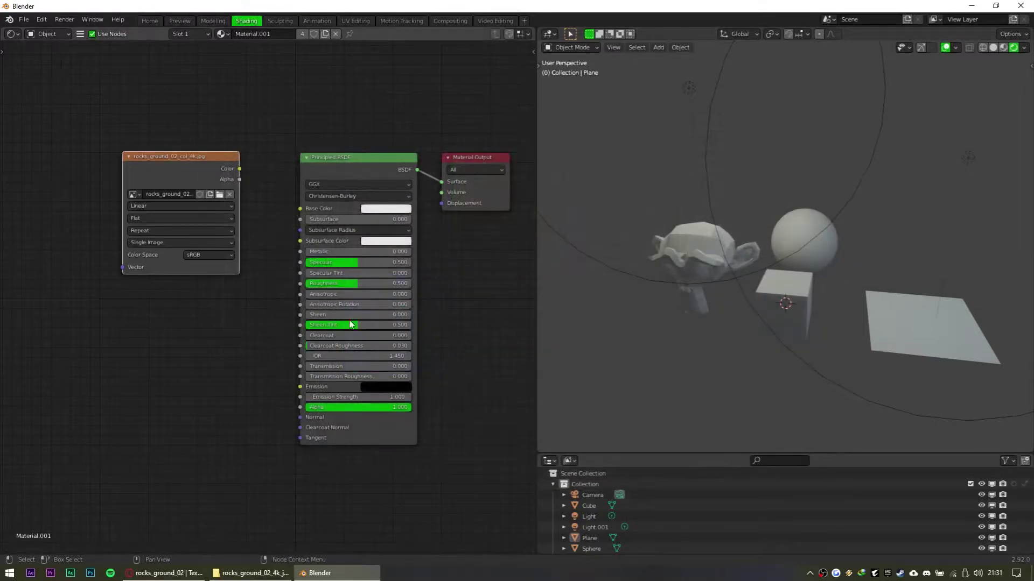
Connect the image texture's Color output to the Principled BSDF's Base Color input
{"action": "left_click", "coordinate": [263, 128]}
{"action": "scroll", "coordinate": [275, 284], "scroll_direction": "up", "scroll_amount": 1}
{"action": "middle_click_drag", "start_coordinate": [272, 300], "coordinate": [275, 368]}
{"action": "left_click_drag", "start_coordinate": [240, 228], "coordinate": [312, 272]}
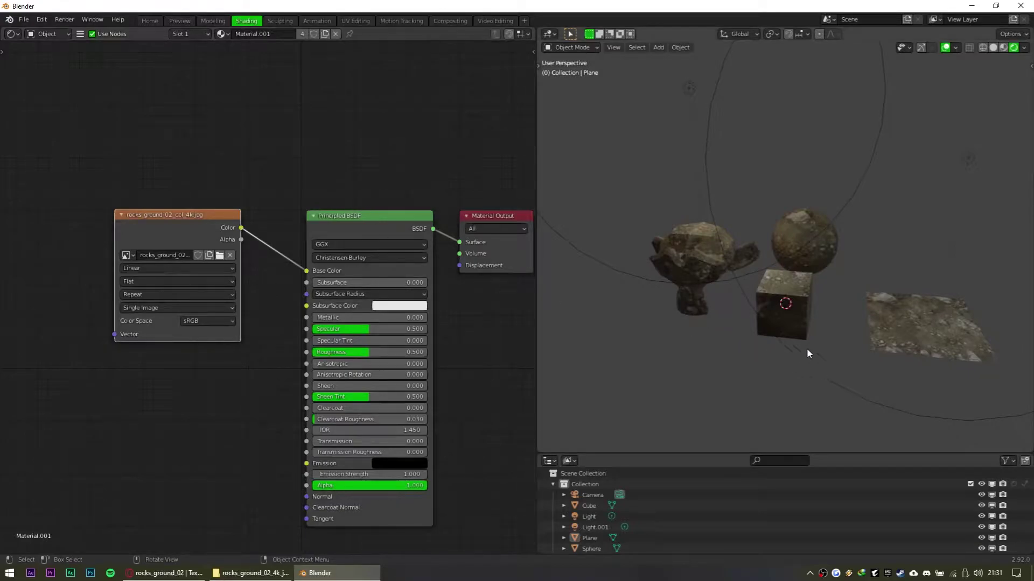
Examine the rock color texture on the monkey, cube, sphere and plane, and review the material's node setup
{"action": "middle_click_drag", "start_coordinate": [953, 374], "coordinate": [905, 360], "text": "shift"}
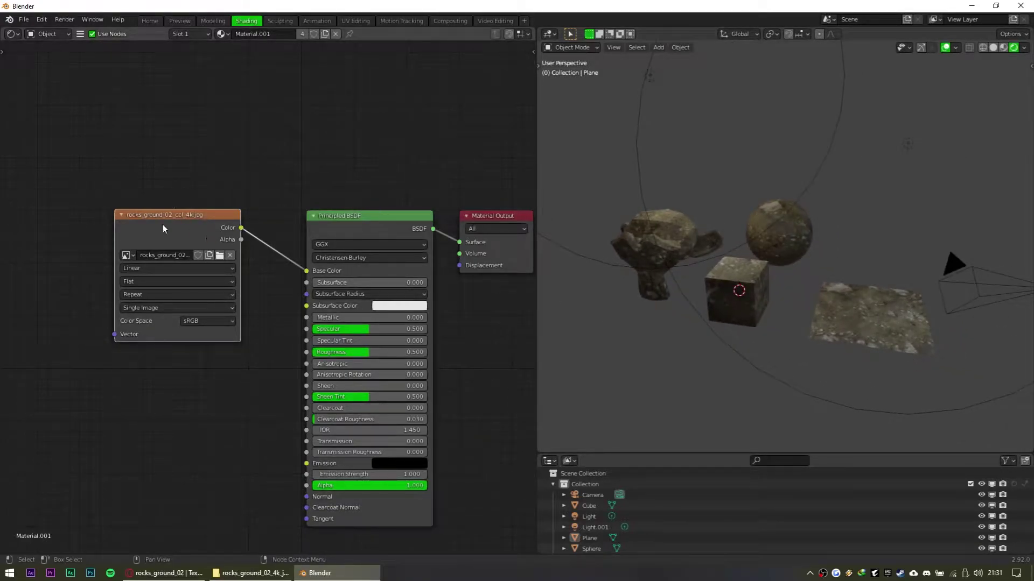
{"action": "left_click", "coordinate": [232, 169]}
{"action": "scroll", "coordinate": [874, 314], "scroll_direction": "up", "scroll_amount": 3}
{"action": "mouse_move", "coordinate": [873, 314]}
{"action": "middle_mouse_down"}
{"action": "mouse_move", "coordinate": [639, 266]}
{"action": "mouse_move", "coordinate": [857, 299]}
{"action": "mouse_move", "coordinate": [863, 320]}
{"action": "middle_mouse_up"}
{"action": "middle_click_drag", "start_coordinate": [681, 269], "coordinate": [807, 273]}
{"action": "scroll", "coordinate": [475, 291], "scroll_direction": "down", "scroll_amount": 1}
{"action": "middle_click_drag", "start_coordinate": [501, 313], "coordinate": [429, 274]}
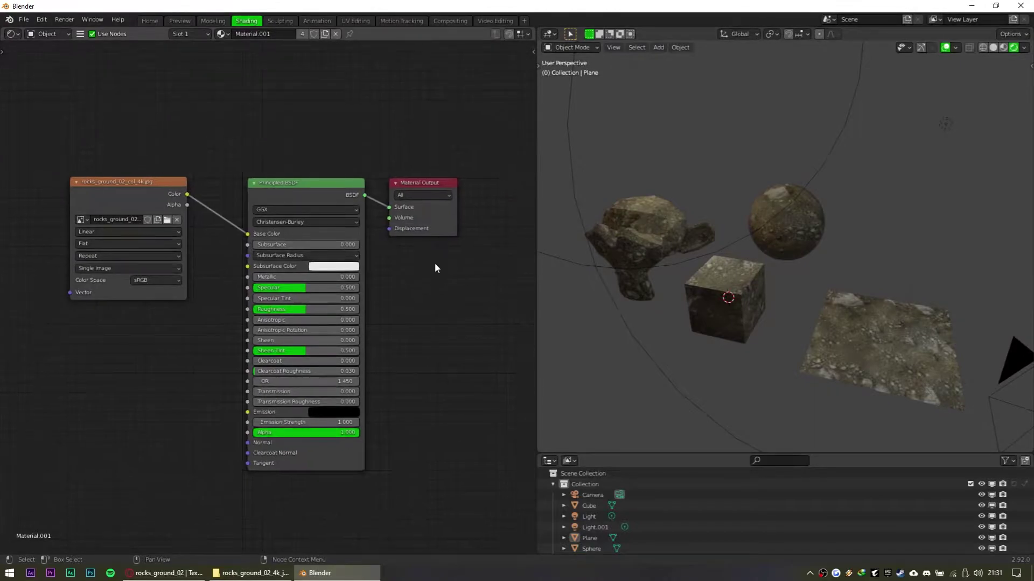
{"action": "scroll", "coordinate": [446, 355], "scroll_direction": "down", "scroll_amount": 1}
{"action": "middle_click_drag", "start_coordinate": [447, 359], "coordinate": [468, 383]}
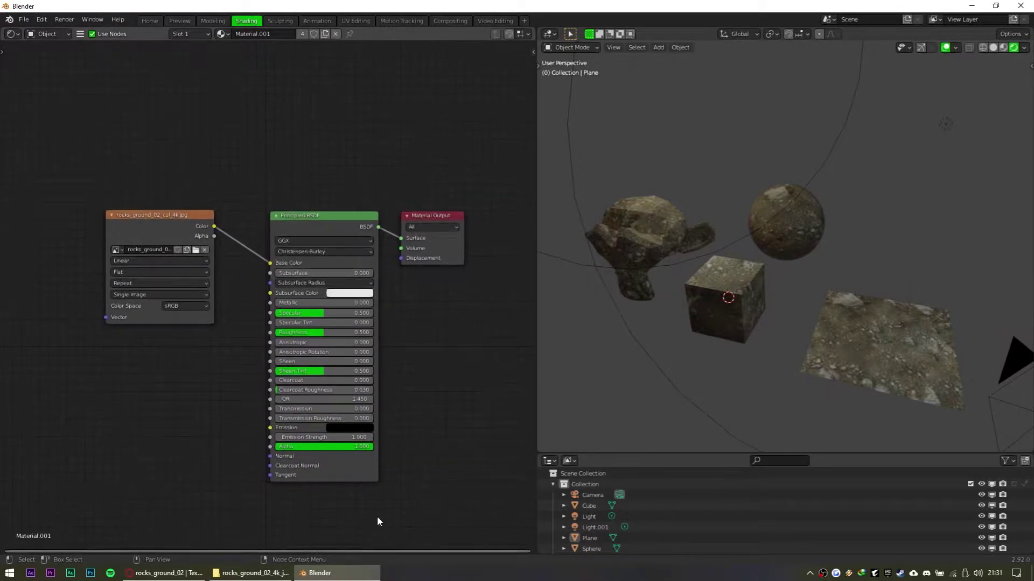
Try a different Specular value on the Principled BSDF and reset Specular to 0.5
{"action": "scroll", "coordinate": [276, 394], "scroll_direction": "up", "scroll_amount": 2}
{"action": "middle_click_drag", "start_coordinate": [275, 394], "coordinate": [316, 395]}
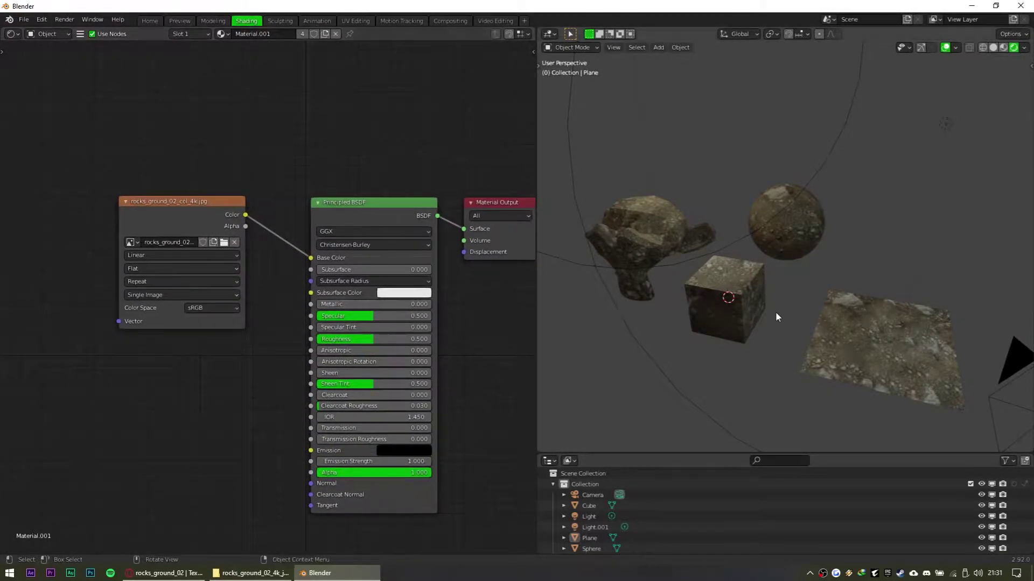
{"action": "scroll", "coordinate": [782, 307], "scroll_direction": "up", "scroll_amount": 2}
{"action": "middle_click_drag", "start_coordinate": [782, 308], "coordinate": [833, 303]}
{"action": "scroll", "coordinate": [833, 305], "scroll_direction": "down", "scroll_amount": 1}
{"action": "mouse_move", "coordinate": [348, 305]}
{"action": "left_mouse_down"}
{"action": "mouse_move", "coordinate": [463, 305]}
{"action": "mouse_move", "coordinate": [345, 305]}
{"action": "left_mouse_up"}
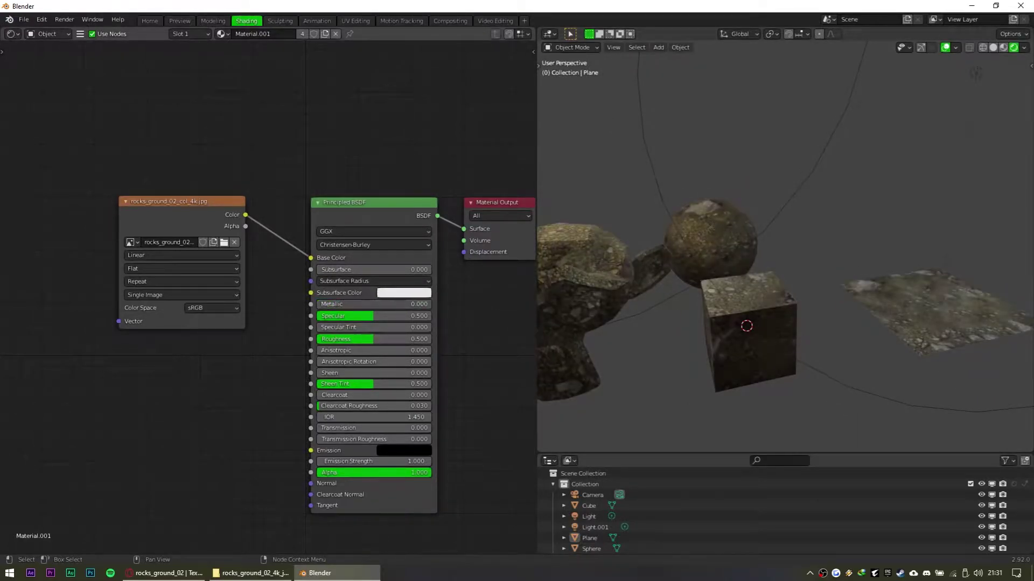
{"action": "left_click_drag", "start_coordinate": [419, 317], "coordinate": [357, 317]}
{"action": "double_click", "coordinate": [417, 317]}
{"action": "type", "text": "0.5"}
{"action": "key", "text": "Return"}
Raise the Principled BSDF's Roughness to 1.0 and view the surfaces of the objects from a low angle
{"action": "left_click_drag", "start_coordinate": [389, 338], "coordinate": [431, 338]}
{"action": "scroll", "coordinate": [798, 327], "scroll_direction": "up", "scroll_amount": 1}
{"action": "middle_click_drag", "start_coordinate": [797, 328], "coordinate": [849, 279]}
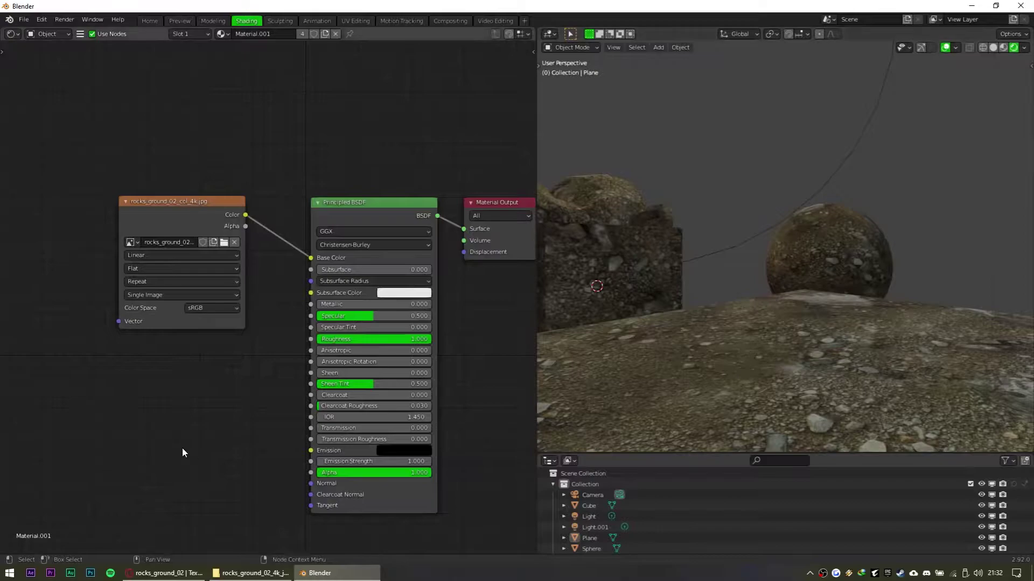
Lower the Roughness to 0, inspect the reflections on the plane and sphere, and reset Roughness to 0.5
{"action": "left_click_drag", "start_coordinate": [387, 338], "coordinate": [273, 339]}
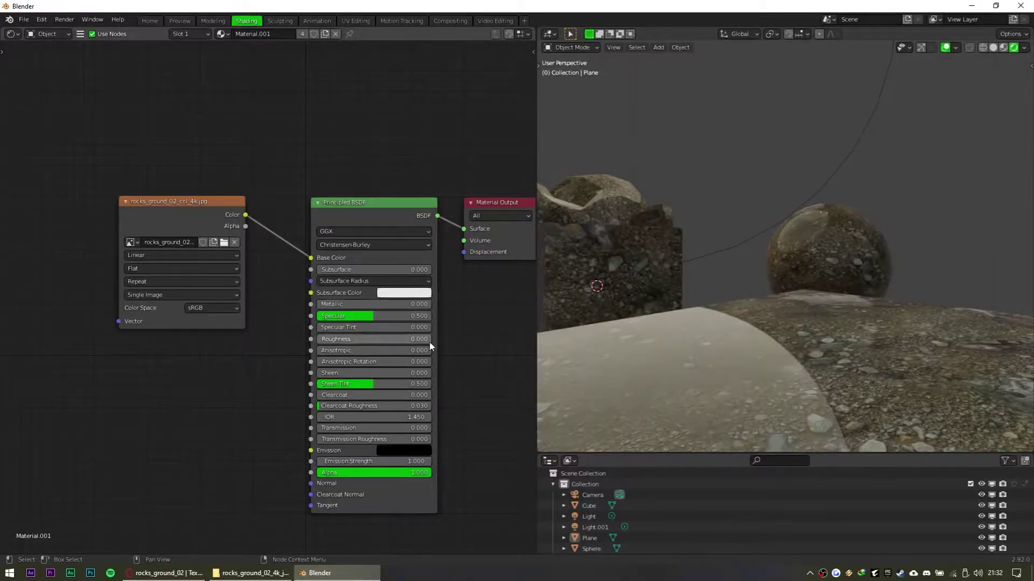
{"action": "scroll", "coordinate": [938, 270], "scroll_direction": "down", "scroll_amount": 3}
{"action": "middle_click_drag", "start_coordinate": [938, 270], "coordinate": [822, 206]}
{"action": "scroll", "coordinate": [818, 206], "scroll_direction": "down", "scroll_amount": 4}
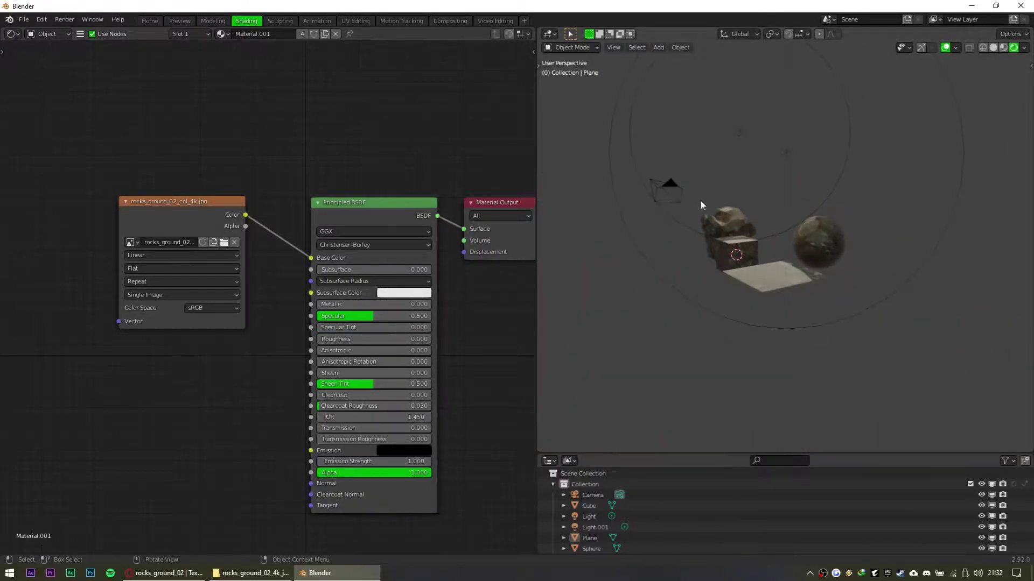
{"action": "scroll", "coordinate": [743, 198], "scroll_direction": "up", "scroll_amount": 2}
{"action": "scroll", "coordinate": [780, 240], "scroll_direction": "up", "scroll_amount": 2}
{"action": "middle_click_drag", "start_coordinate": [781, 238], "coordinate": [797, 211]}
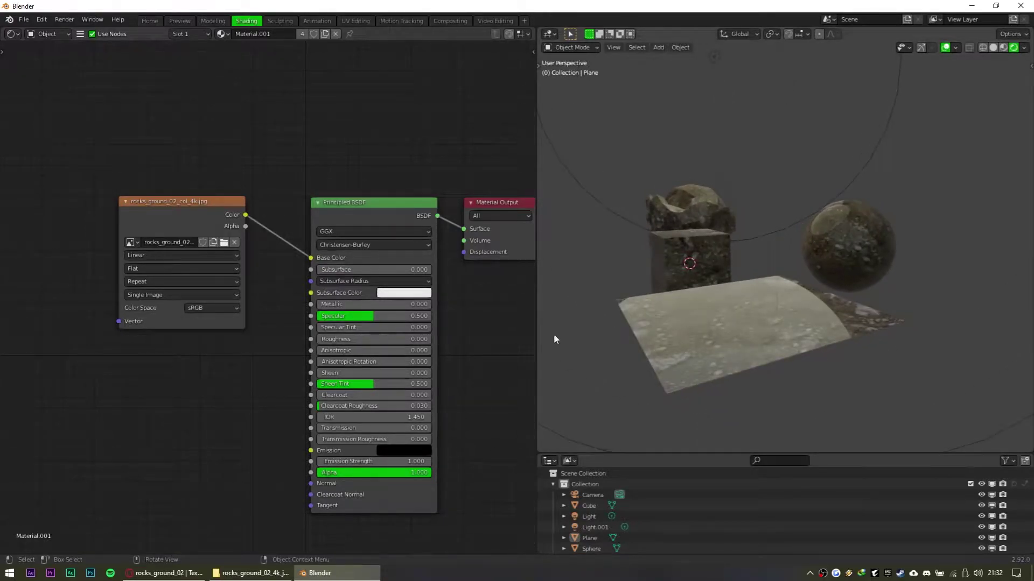
{"action": "left_click", "coordinate": [405, 339]}
{"action": "type", "text": ".0"}
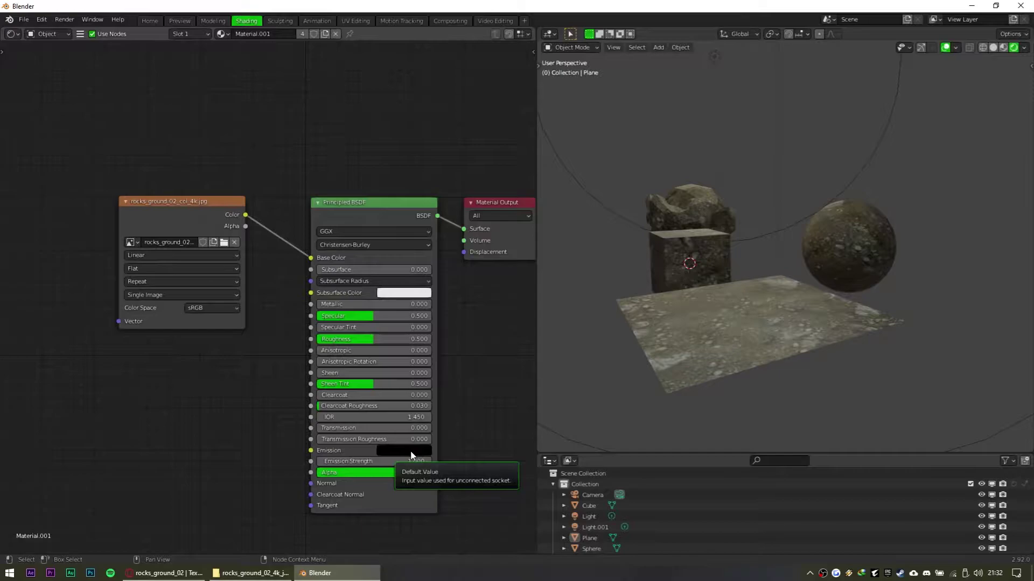
Try feeding the image texture's Color output into the Principled BSDF's Emission input, inspect the objects, and remove that link
{"action": "left_click_drag", "start_coordinate": [245, 215], "coordinate": [315, 477]}
{"action": "middle_click_drag", "start_coordinate": [722, 367], "coordinate": [613, 310]}
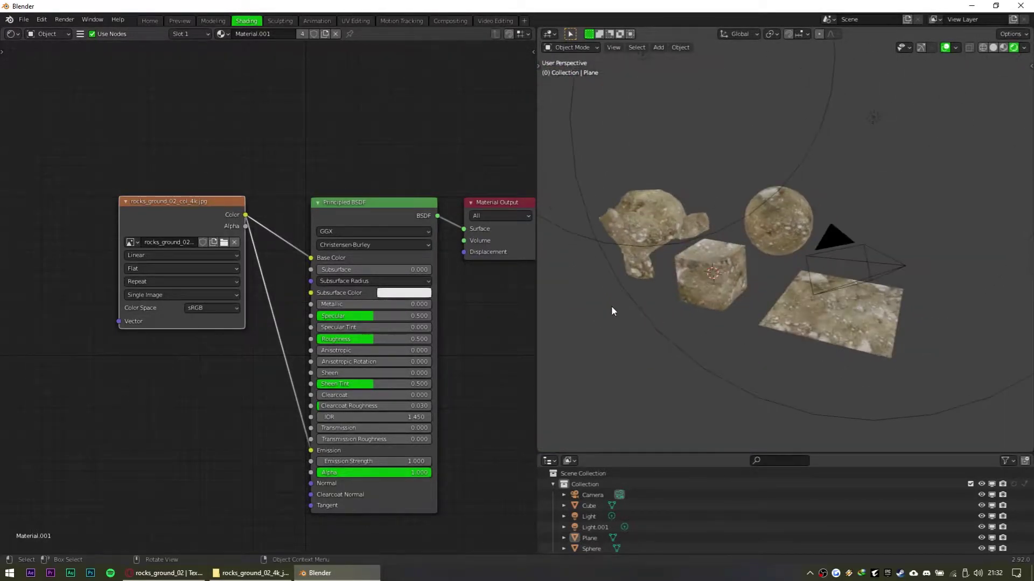
{"action": "scroll", "coordinate": [613, 311], "scroll_direction": "up", "scroll_amount": 2}
{"action": "key", "text": "Caps_Lock"}
{"action": "key", "text": "a"}
{"action": "left_click", "coordinate": [666, 317]}
{"action": "key", "text": "Tab"}
{"action": "key", "text": "Tab"}
{"action": "middle_click_drag", "start_coordinate": [795, 322], "coordinate": [756, 311]}
{"action": "key", "text": "Caps_Lock"}
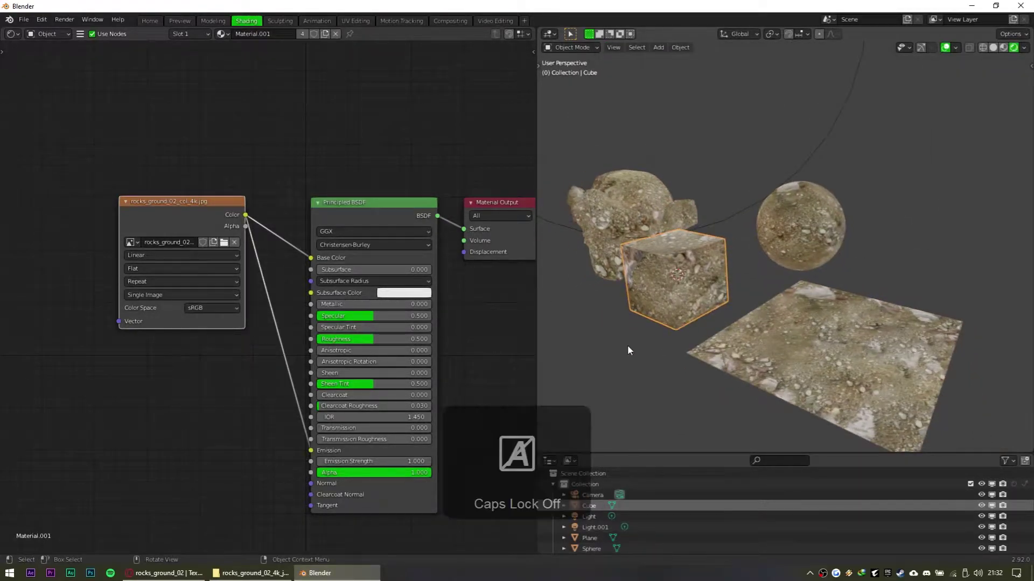
{"action": "left_click", "coordinate": [629, 342]}
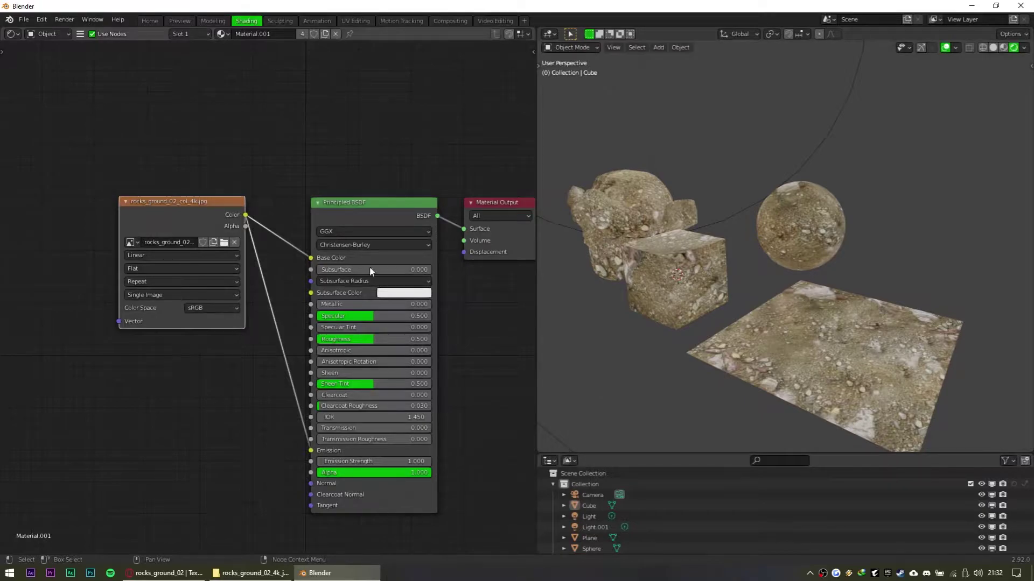
{"action": "mouse_move", "coordinate": [310, 450]}
{"action": "left_mouse_down"}
{"action": "mouse_move", "coordinate": [299, 449]}
{"action": "mouse_move", "coordinate": [313, 453]}
{"action": "left_mouse_up"}
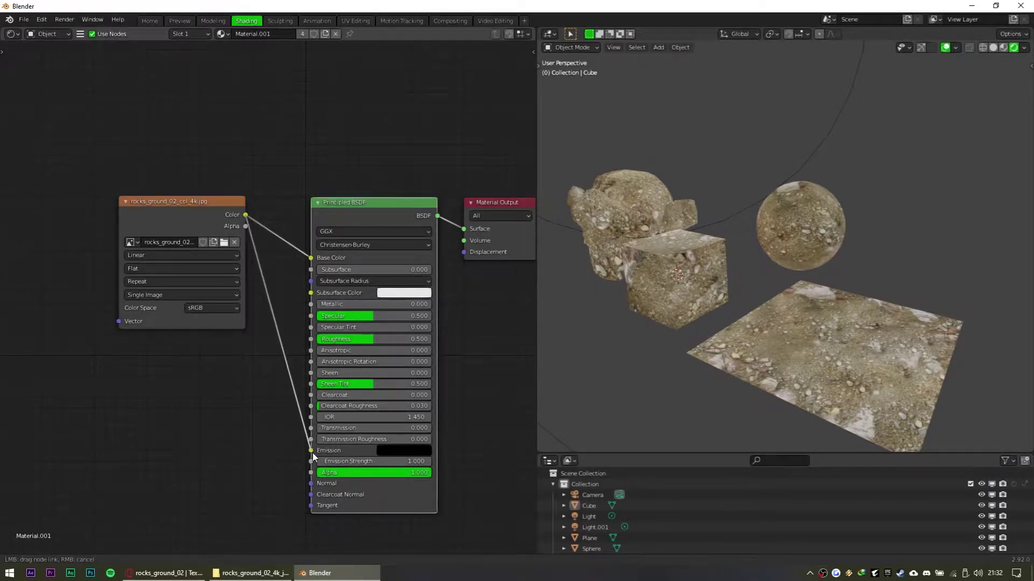
{"action": "left_click_drag", "start_coordinate": [310, 450], "coordinate": [269, 449]}
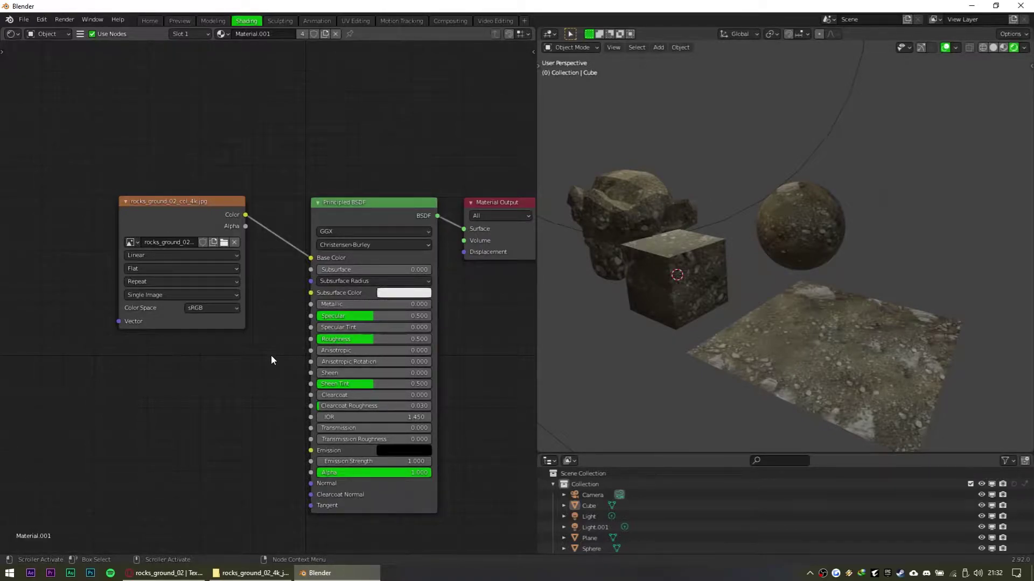
Check the texture files in the rocks_ground_02_4k_jpg folder and examine the Alpha setting of the Principled BSDF
{"action": "left_click", "coordinate": [269, 573]}
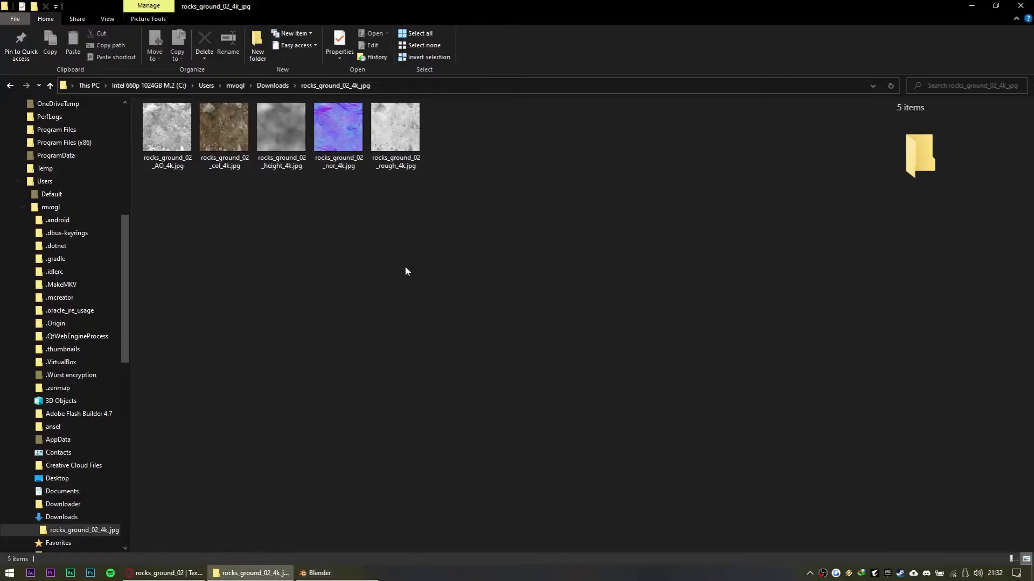
{"action": "left_click", "coordinate": [349, 573]}
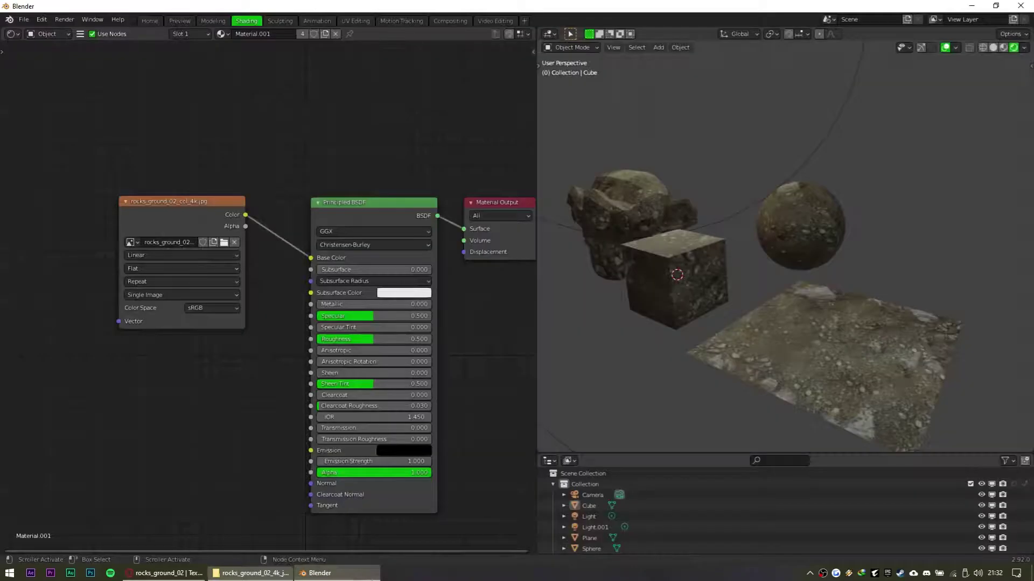
{"action": "middle_click_drag", "start_coordinate": [215, 342], "coordinate": [205, 312]}
{"action": "mouse_move", "coordinate": [377, 448]}
{"action": "left_mouse_down"}
{"action": "mouse_move", "coordinate": [363, 444]}
{"action": "mouse_move", "coordinate": [415, 431]}
{"action": "mouse_move", "coordinate": [366, 434]}
{"action": "mouse_move", "coordinate": [365, 448]}
{"action": "left_mouse_up"}
{"action": "mouse_move", "coordinate": [366, 446]}
{"action": "left_mouse_down"}
{"action": "mouse_move", "coordinate": [249, 445]}
{"action": "mouse_move", "coordinate": [377, 445]}
{"action": "left_mouse_up"}
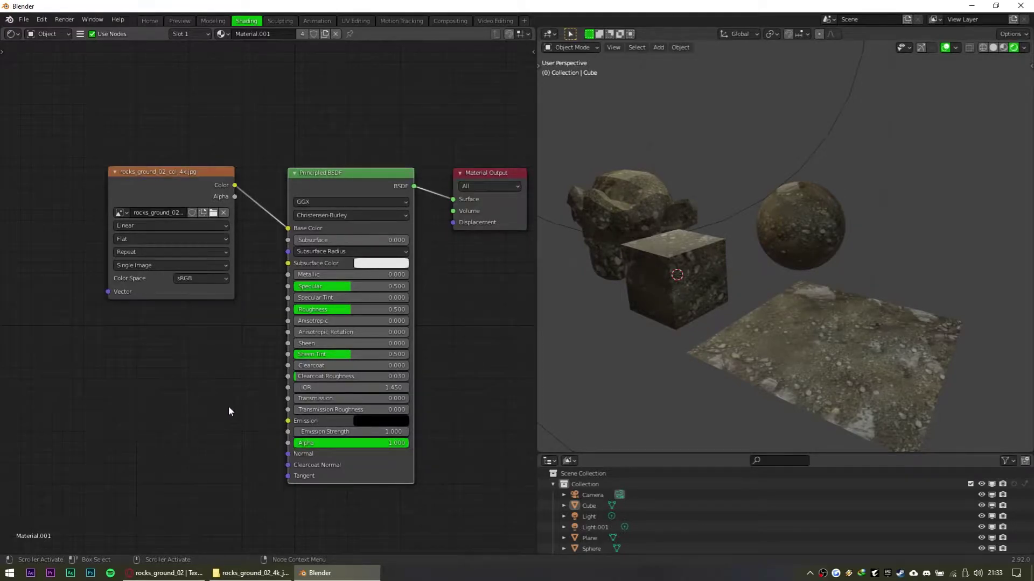
{"action": "mouse_move", "coordinate": [377, 444]}
{"action": "left_mouse_down"}
{"action": "mouse_move", "coordinate": [259, 444]}
{"action": "mouse_move", "coordinate": [377, 444]}
{"action": "left_mouse_up"}
{"action": "mouse_move", "coordinate": [377, 443]}
{"action": "left_mouse_down"}
{"action": "mouse_move", "coordinate": [258, 444]}
{"action": "mouse_move", "coordinate": [377, 443]}
{"action": "left_mouse_up"}
{"action": "middle_click_drag", "start_coordinate": [699, 355], "coordinate": [733, 327]}
{"action": "scroll", "coordinate": [699, 324], "scroll_direction": "down", "scroll_amount": 1}
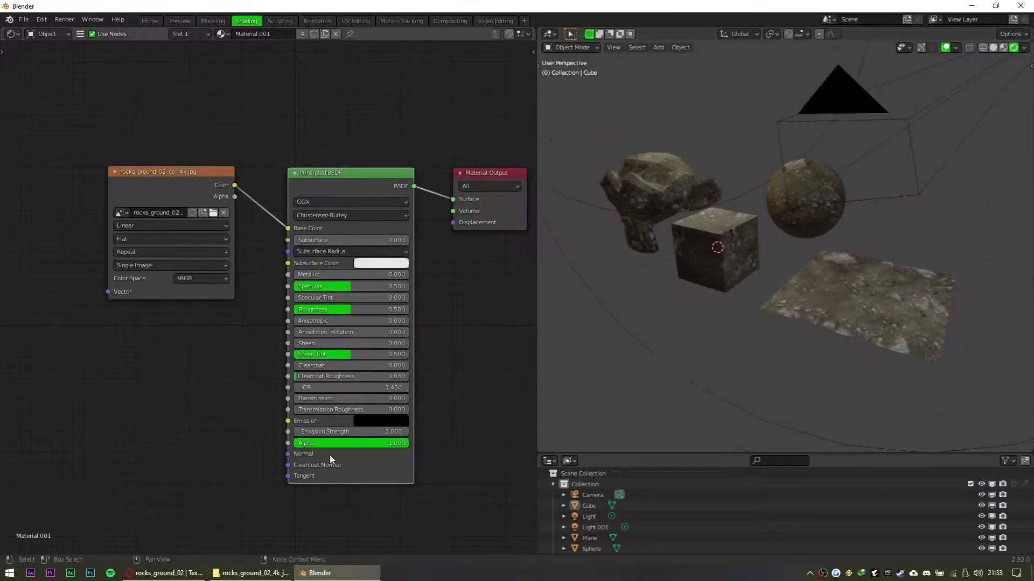
{"action": "mouse_move", "coordinate": [385, 446]}
{"action": "left_mouse_down"}
{"action": "mouse_move", "coordinate": [306, 445]}
{"action": "mouse_move", "coordinate": [386, 446]}
{"action": "left_mouse_up"}
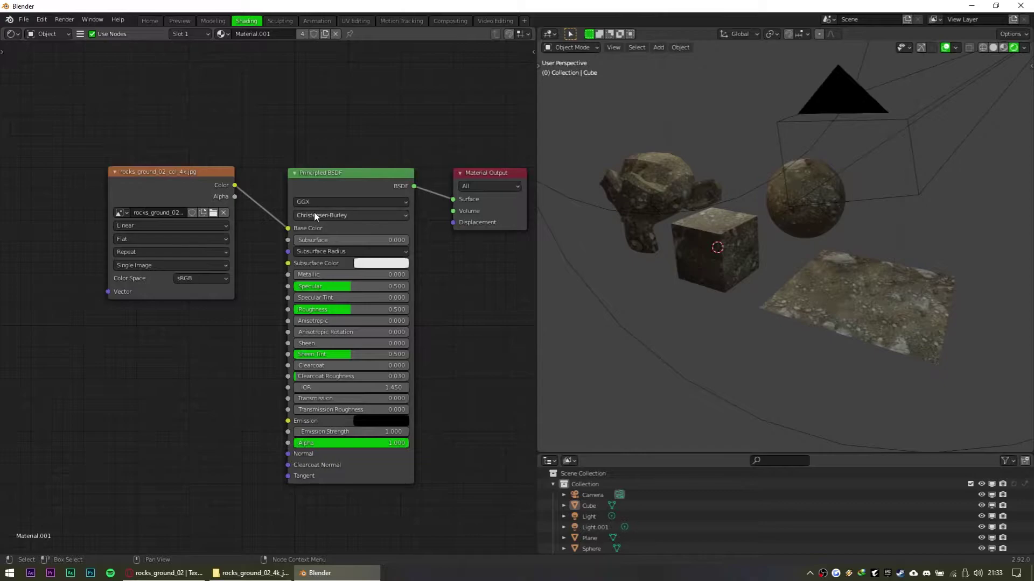
{"action": "middle_click_drag", "start_coordinate": [384, 131], "coordinate": [373, 127]}
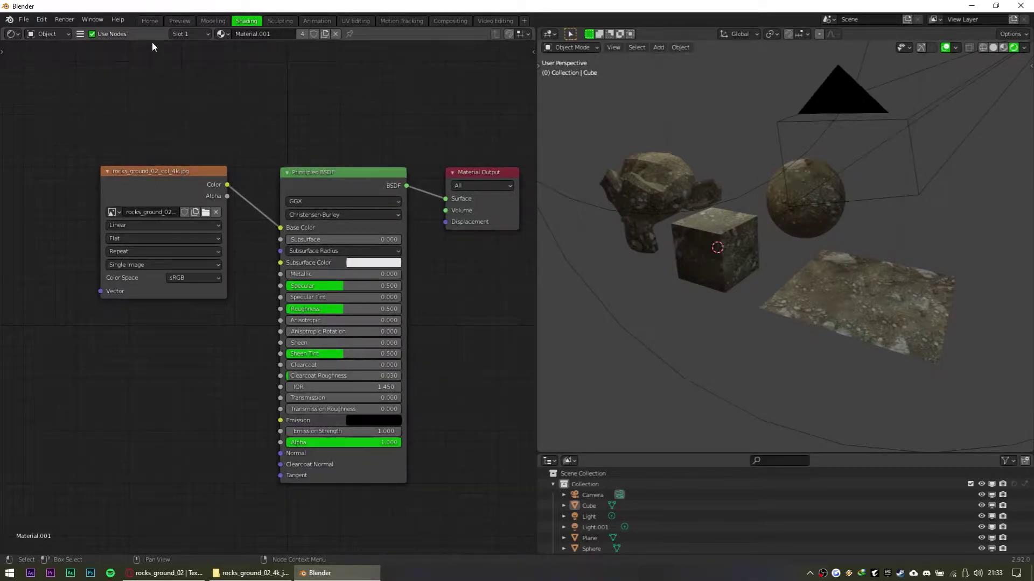
Switch to the Home workspace with rendered viewport shading, show the material properties and select the cube
{"action": "left_click", "coordinate": [147, 21]}
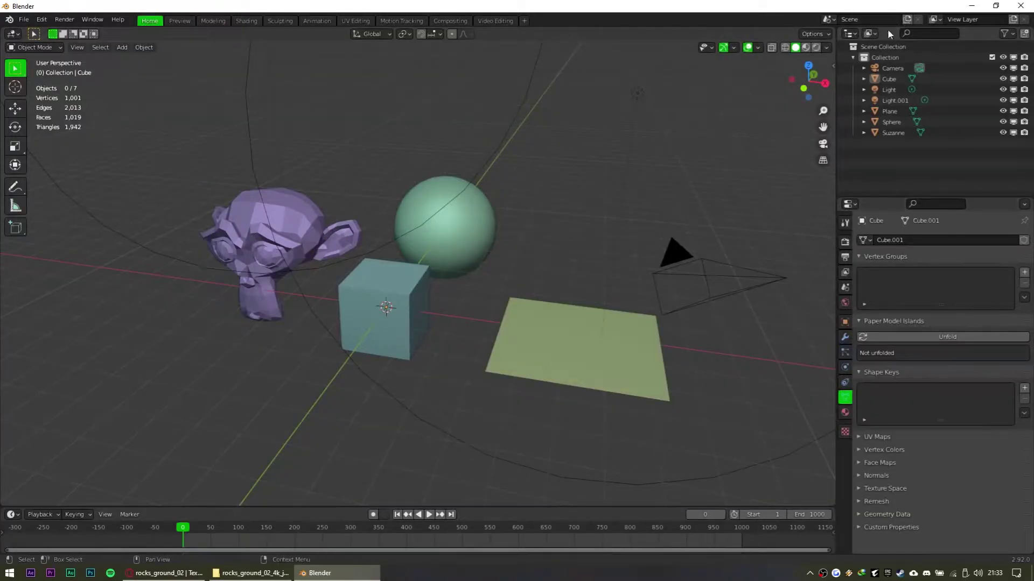
{"action": "key", "text": "z"}
{"action": "left_click", "coordinate": [655, 176]}
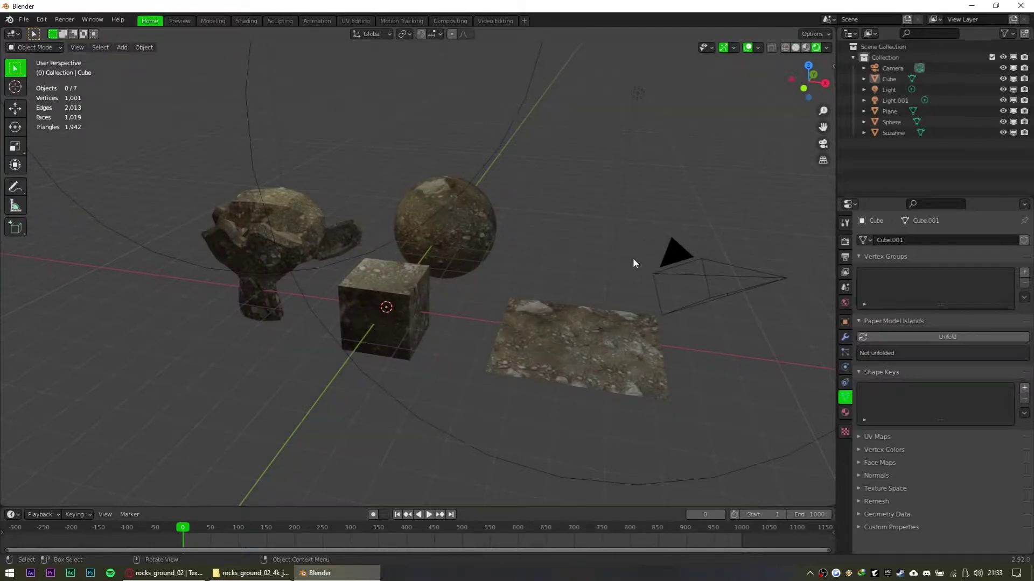
{"action": "left_click", "coordinate": [846, 411]}
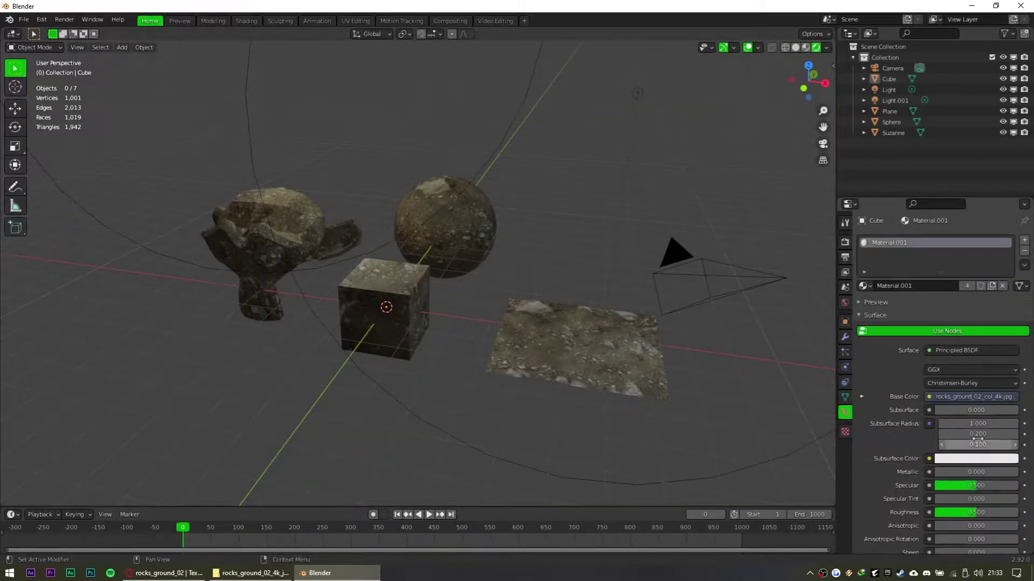
{"action": "left_click", "coordinate": [413, 285]}
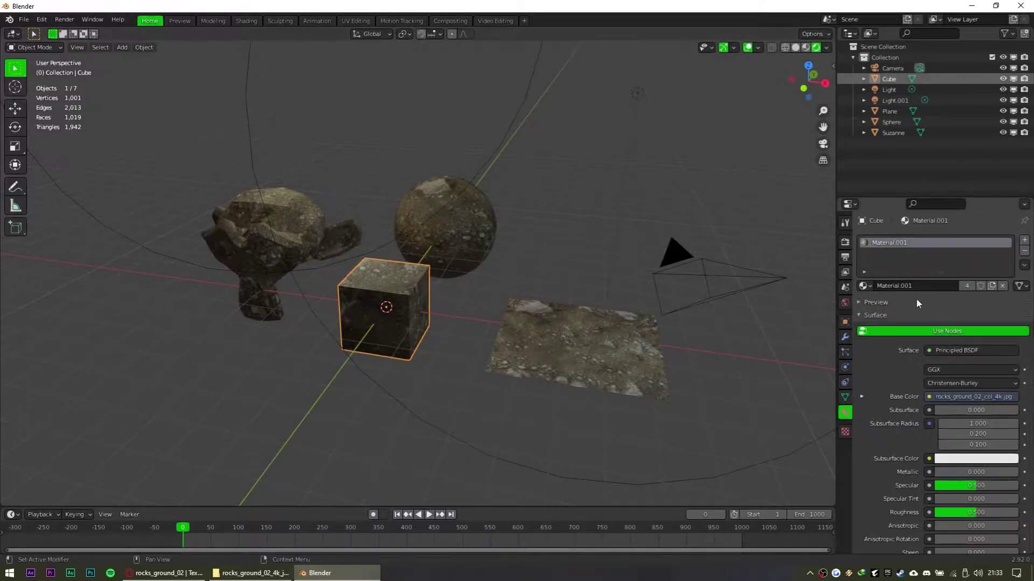
Try the Alpha Clip blend mode in the cube material's settings and change the Blend Mode to Alpha Hashed
{"action": "scroll", "coordinate": [910, 291], "scroll_direction": "down", "scroll_amount": 2}
{"action": "scroll", "coordinate": [912, 302], "scroll_direction": "down", "scroll_amount": 12}
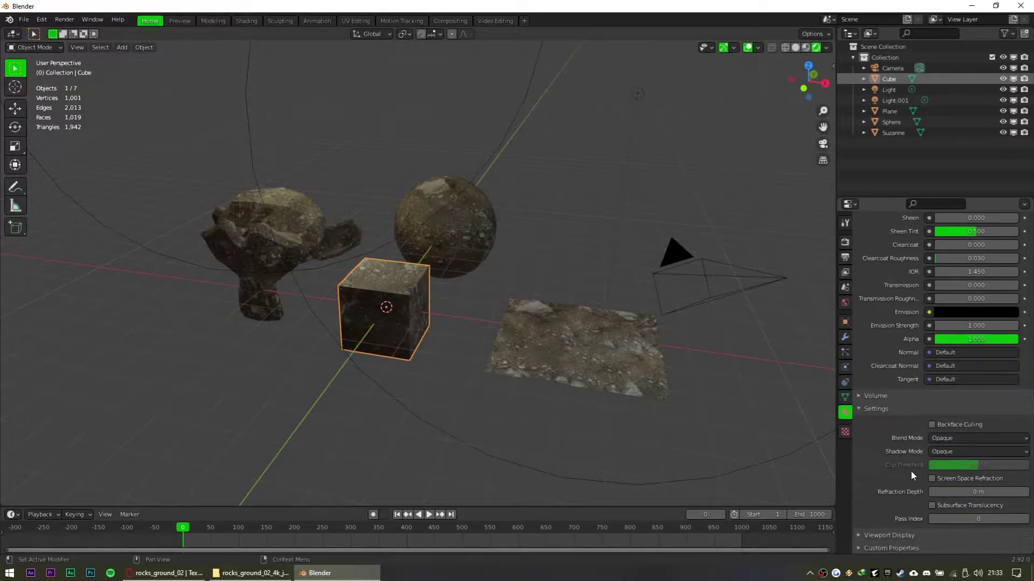
{"action": "left_click", "coordinate": [871, 412]}
{"action": "left_click", "coordinate": [894, 517]}
{"action": "scroll", "coordinate": [894, 515], "scroll_direction": "down", "scroll_amount": 5}
{"action": "left_click", "coordinate": [937, 440]}
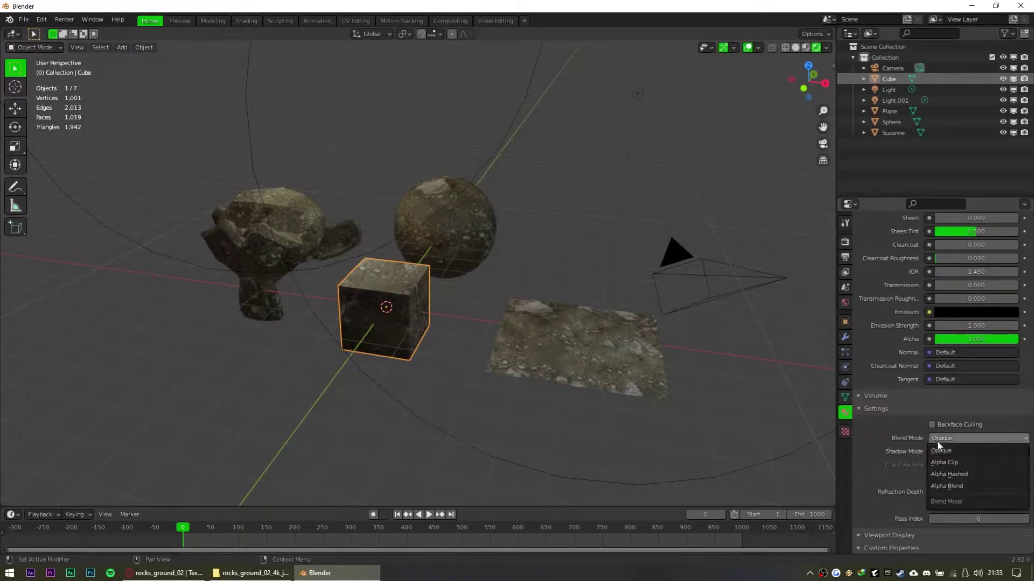
{"action": "left_click", "coordinate": [957, 438]}
{"action": "left_click", "coordinate": [962, 462]}
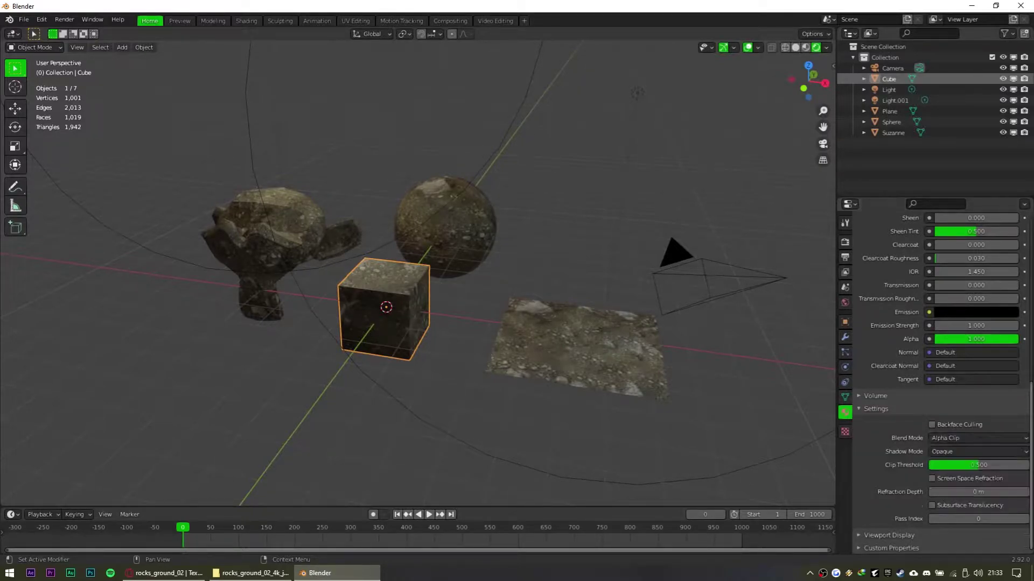
{"action": "left_click", "coordinate": [978, 438]}
{"action": "left_click", "coordinate": [983, 472]}
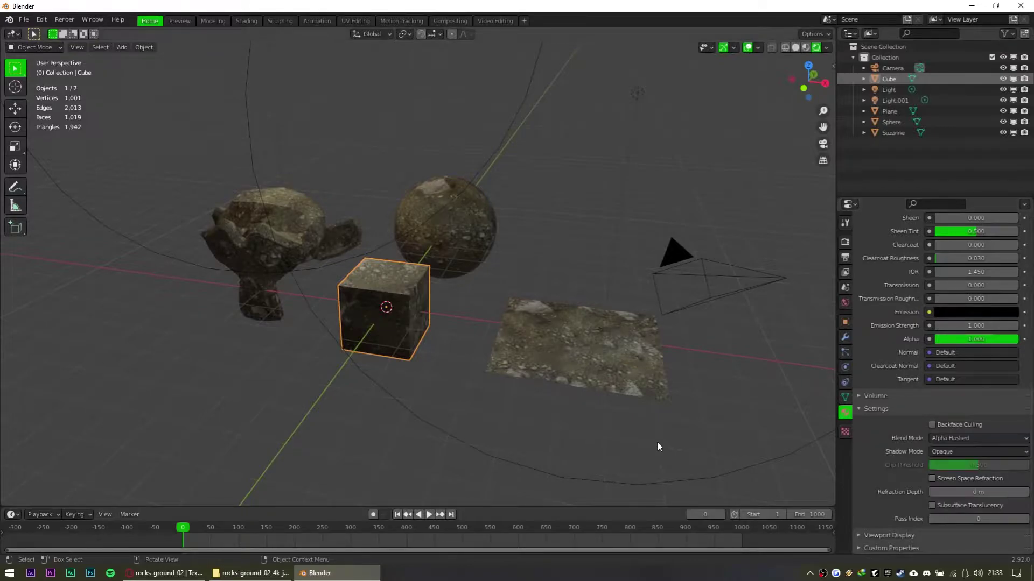
Return to the Shading workspace, lower the Principled BSDF's Alpha to 0.591 and view the transparency on the objects
{"action": "left_click", "coordinate": [246, 21]}
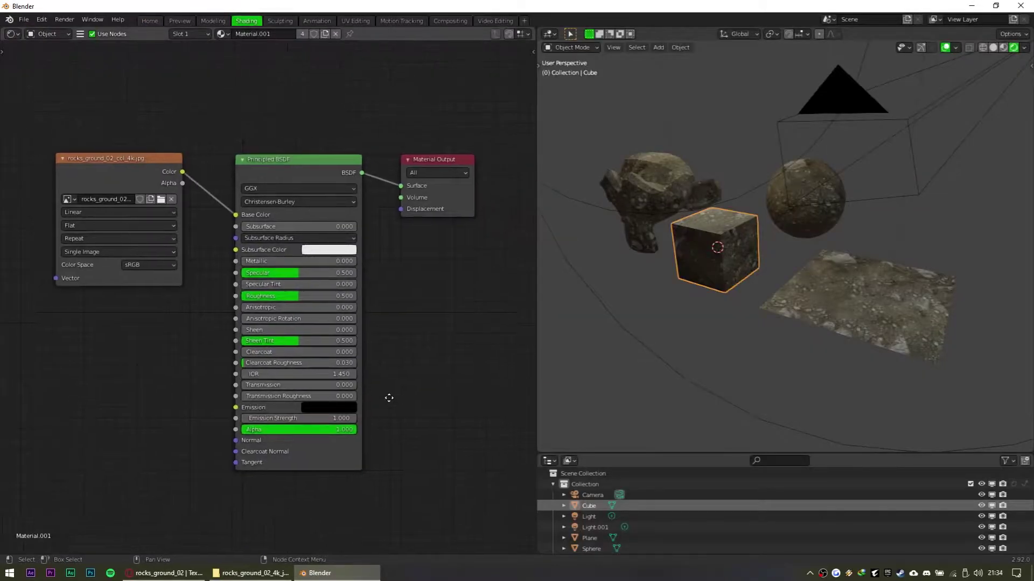
{"action": "left_click_drag", "start_coordinate": [348, 429], "coordinate": [307, 430]}
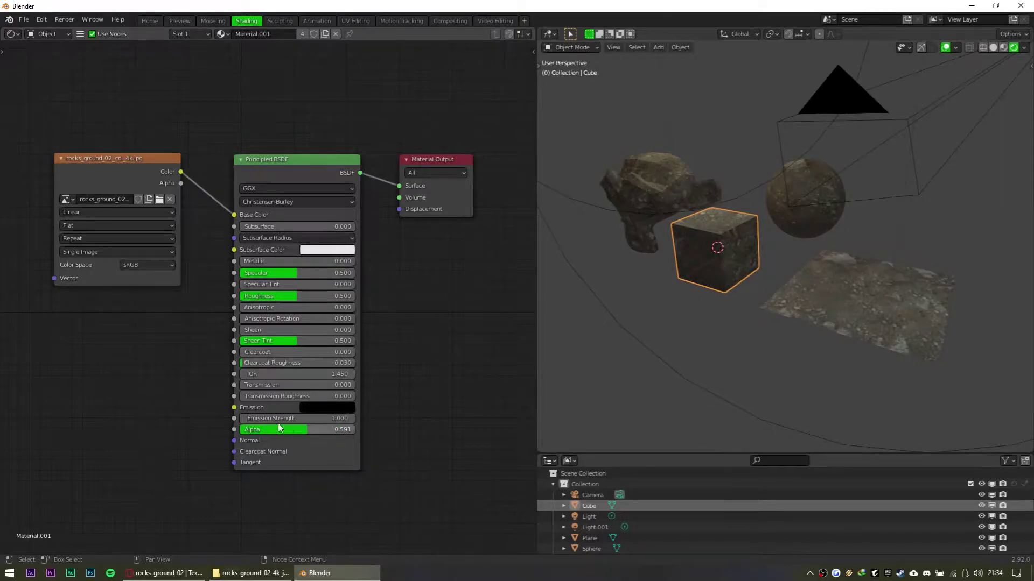
{"action": "mouse_move", "coordinate": [693, 382]}
{"action": "middle_mouse_down"}
{"action": "mouse_move", "coordinate": [696, 349]}
{"action": "mouse_move", "coordinate": [734, 376]}
{"action": "mouse_move", "coordinate": [692, 351]}
{"action": "mouse_move", "coordinate": [688, 366]}
{"action": "middle_mouse_up"}
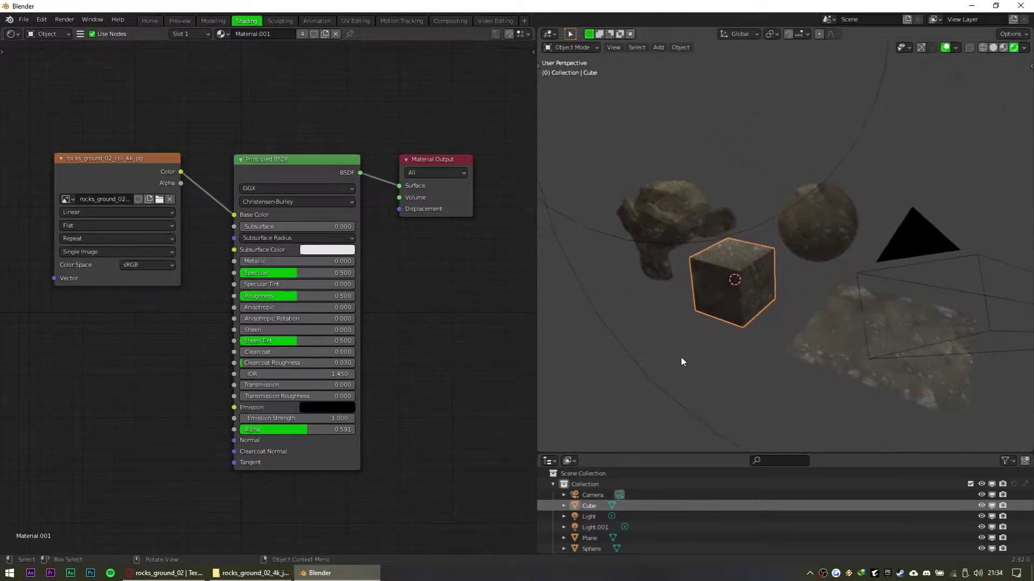
{"action": "mouse_move", "coordinate": [769, 331]}
{"action": "middle_mouse_down"}
{"action": "mouse_move", "coordinate": [791, 334]}
{"action": "mouse_move", "coordinate": [790, 348]}
{"action": "mouse_move", "coordinate": [777, 344]}
{"action": "mouse_move", "coordinate": [790, 340]}
{"action": "mouse_move", "coordinate": [812, 296]}
{"action": "mouse_move", "coordinate": [781, 327]}
{"action": "middle_mouse_up"}
{"action": "left_click", "coordinate": [778, 343]}
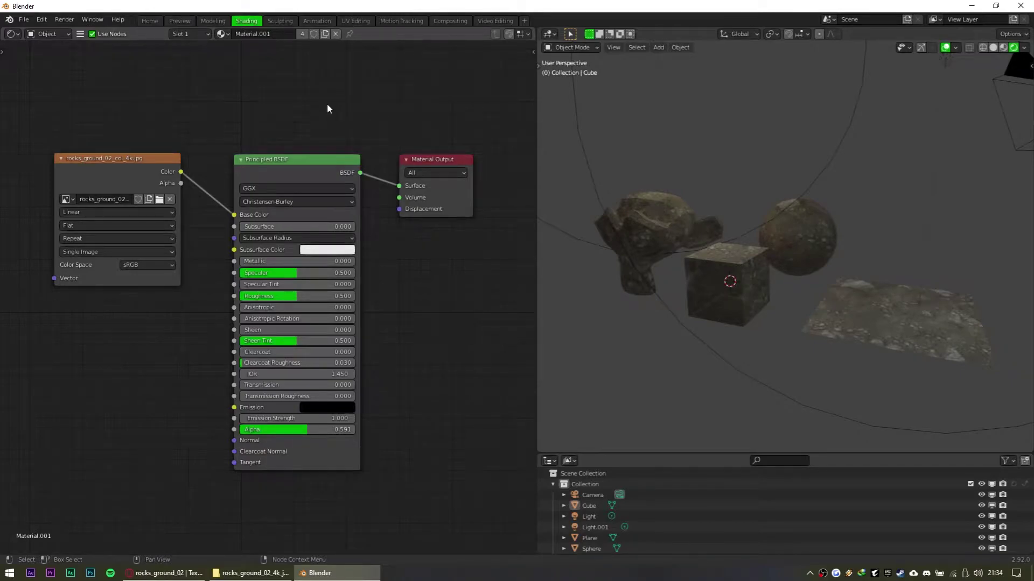
Show the material options in the node editor, set Blend Mode to Alpha Blend, and inspect the objects up close
{"action": "key", "text": "n"}
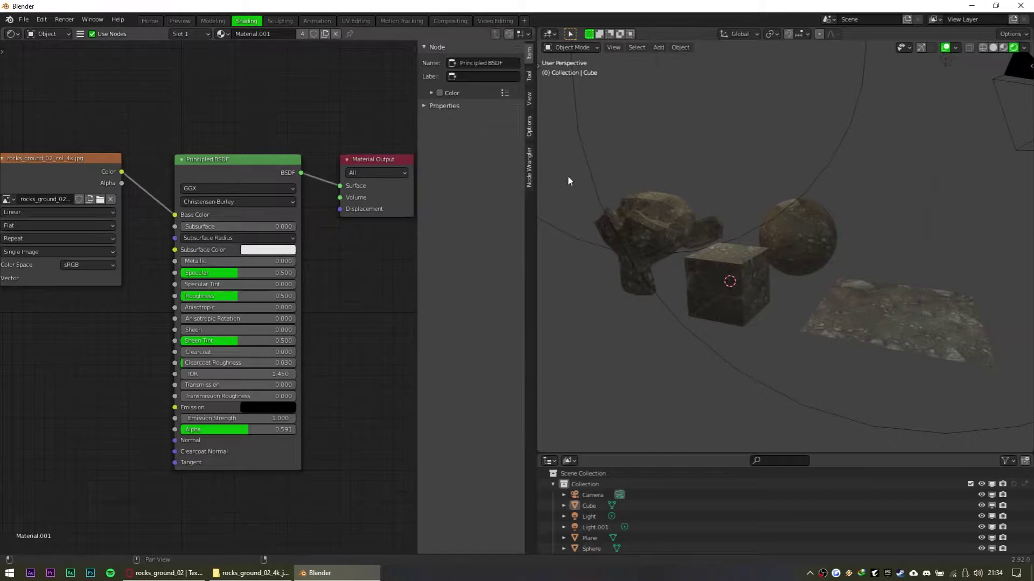
{"action": "left_click", "coordinate": [530, 128]}
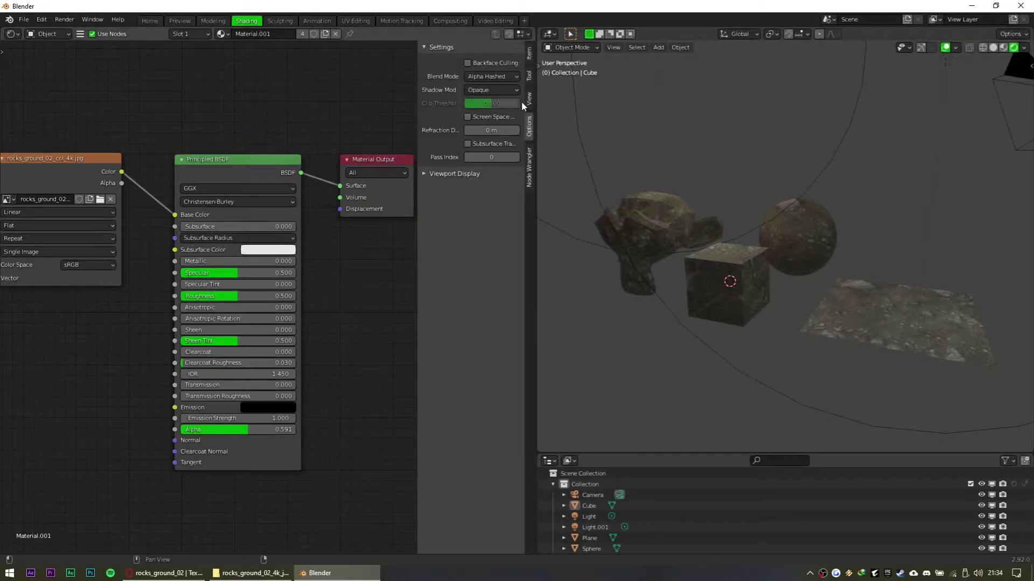
{"action": "left_click", "coordinate": [500, 76]}
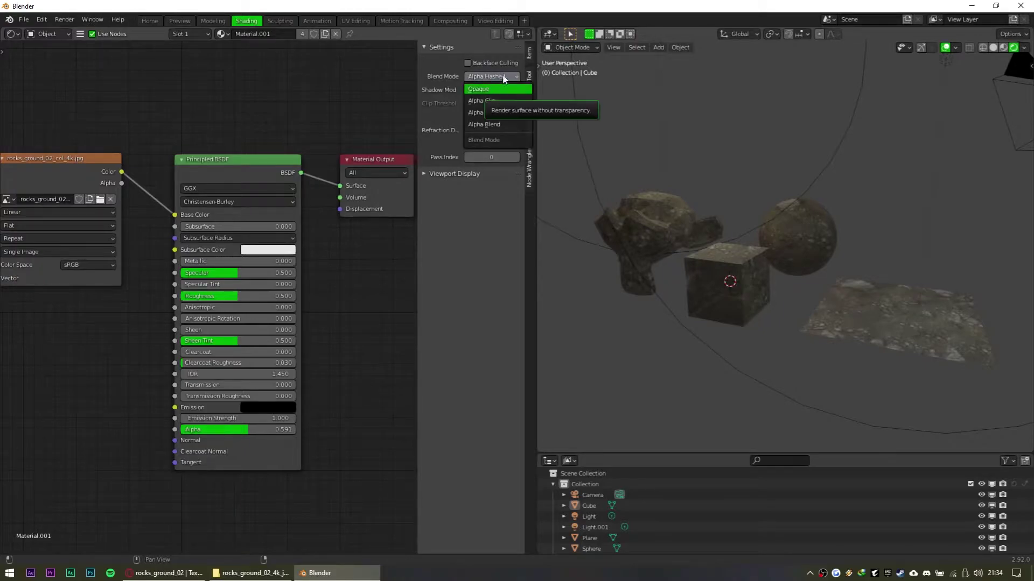
{"action": "left_click", "coordinate": [513, 127]}
{"action": "middle_click_drag", "start_coordinate": [883, 247], "coordinate": [841, 248]}
{"action": "scroll", "coordinate": [955, 324], "scroll_direction": "up", "scroll_amount": 1}
{"action": "scroll", "coordinate": [956, 327], "scroll_direction": "up", "scroll_amount": 3}
{"action": "scroll", "coordinate": [862, 267], "scroll_direction": "up", "scroll_amount": 2}
{"action": "middle_click_drag", "start_coordinate": [1014, 334], "coordinate": [839, 257], "text": "shift"}
Lower the Principled BSDF's Alpha to 0.482 and view the see-through objects from several angles
{"action": "mouse_move", "coordinate": [266, 430]}
{"action": "left_mouse_down"}
{"action": "mouse_move", "coordinate": [218, 430]}
{"action": "mouse_move", "coordinate": [270, 430]}
{"action": "mouse_move", "coordinate": [253, 430]}
{"action": "left_mouse_up"}
{"action": "scroll", "coordinate": [663, 284], "scroll_direction": "down", "scroll_amount": 4}
{"action": "middle_click_drag", "start_coordinate": [664, 285], "coordinate": [804, 280]}
{"action": "middle_click_drag", "start_coordinate": [662, 251], "coordinate": [759, 300]}
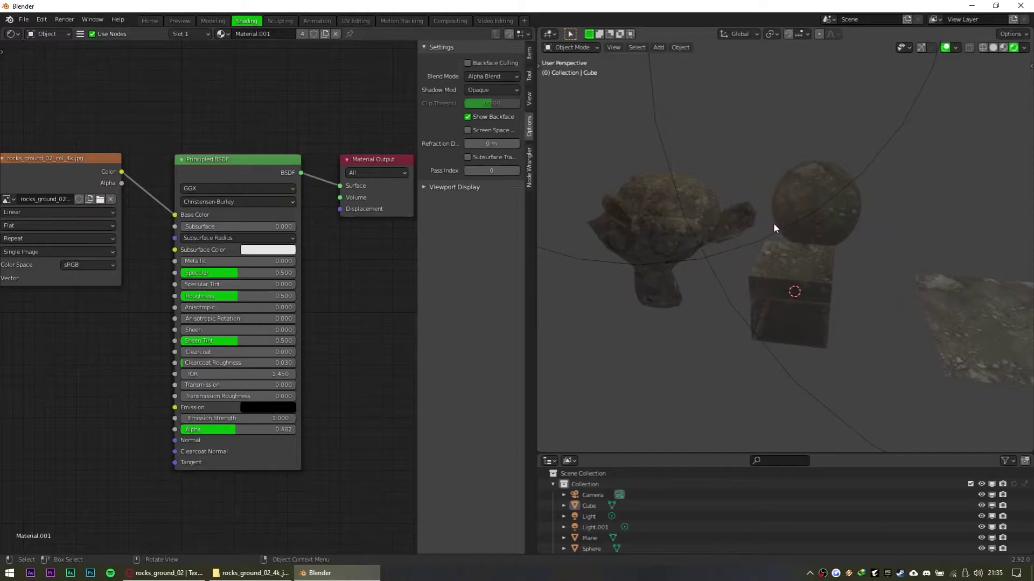
Enable Backface Culling for the material and inspect the monkey's ear and the sphere up close
{"action": "left_click", "coordinate": [489, 62]}
{"action": "middle_click_drag", "start_coordinate": [762, 226], "coordinate": [854, 228]}
{"action": "scroll", "coordinate": [802, 214], "scroll_direction": "up", "scroll_amount": 4}
{"action": "scroll", "coordinate": [859, 248], "scroll_direction": "up", "scroll_amount": 4}
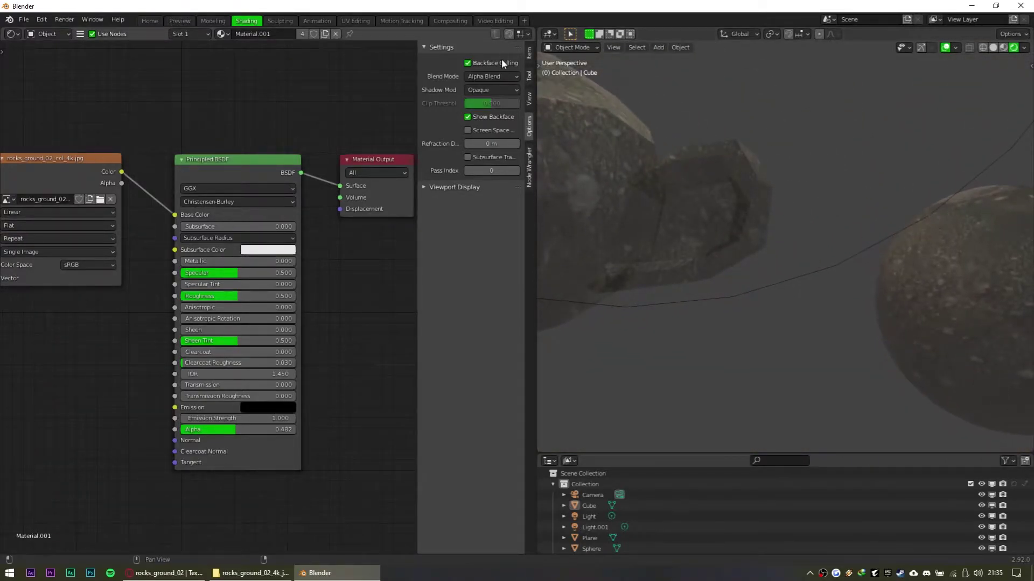
Disable Backface Culling for the material, raise the Principled BSDF's Alpha to 1.000, and inspect the objects from several angles
{"action": "left_click", "coordinate": [500, 62]}
{"action": "left_click_drag", "start_coordinate": [247, 431], "coordinate": [318, 430]}
{"action": "middle_click_drag", "start_coordinate": [747, 230], "coordinate": [706, 273]}
{"action": "middle_click_drag", "start_coordinate": [890, 304], "coordinate": [693, 266]}
{"action": "scroll", "coordinate": [950, 294], "scroll_direction": "down", "scroll_amount": 3}
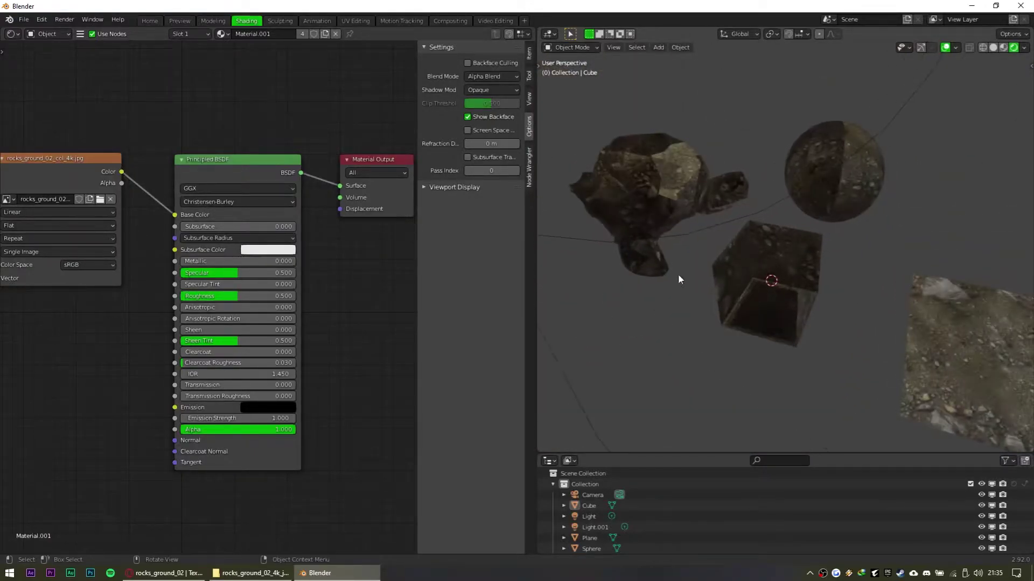
{"action": "scroll", "coordinate": [835, 301], "scroll_direction": "up", "scroll_amount": 4}
{"action": "middle_click_drag", "start_coordinate": [835, 301], "coordinate": [729, 272]}
{"action": "scroll", "coordinate": [661, 227], "scroll_direction": "up", "scroll_amount": 1}
Re-enable Backface Culling and inspect the monkey, cube and sphere from near and far
{"action": "left_click", "coordinate": [477, 64]}
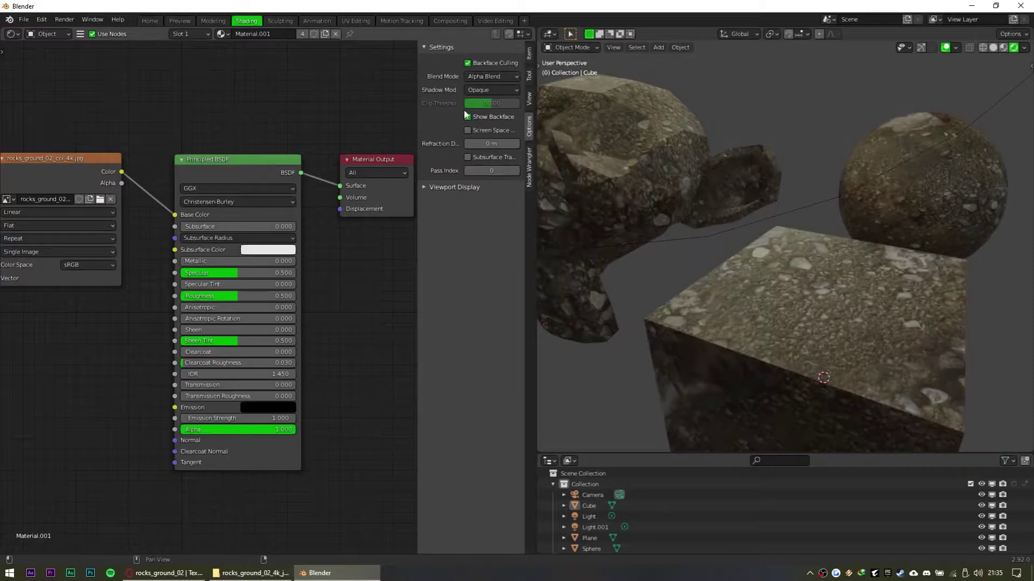
{"action": "scroll", "coordinate": [814, 299], "scroll_direction": "down", "scroll_amount": 4}
{"action": "middle_click_drag", "start_coordinate": [814, 299], "coordinate": [845, 261]}
{"action": "scroll", "coordinate": [840, 314], "scroll_direction": "up", "scroll_amount": 4}
{"action": "scroll", "coordinate": [852, 300], "scroll_direction": "down", "scroll_amount": 4}
{"action": "scroll", "coordinate": [892, 292], "scroll_direction": "up", "scroll_amount": 4}
{"action": "scroll", "coordinate": [645, 300], "scroll_direction": "down", "scroll_amount": 4}
{"action": "scroll", "coordinate": [853, 306], "scroll_direction": "down", "scroll_amount": 4}
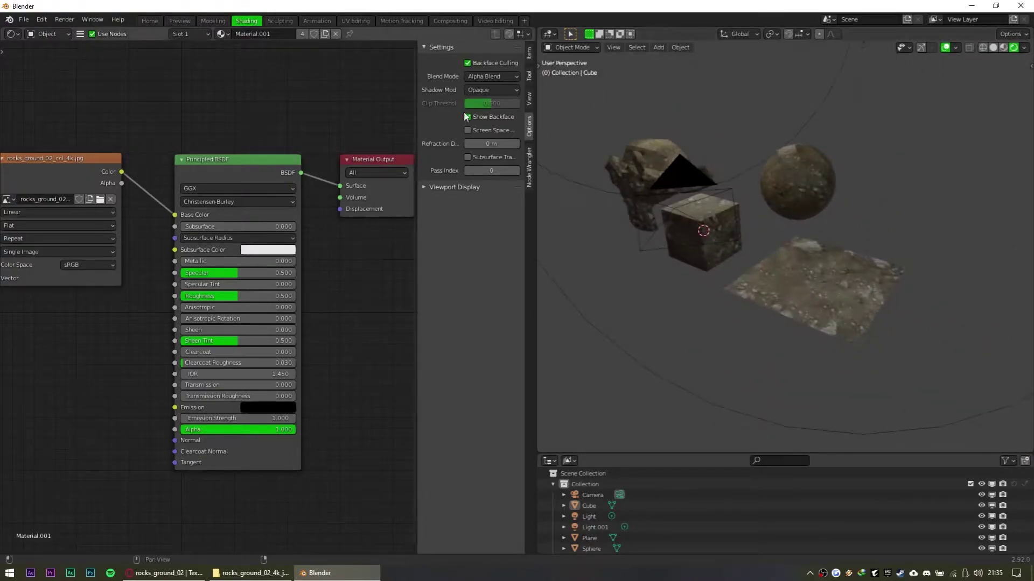
Set the material's Blend Mode to Opaque, disable Backface Culling, and check the objects from above and below
{"action": "left_click", "coordinate": [488, 77]}
{"action": "left_click", "coordinate": [485, 103]}
{"action": "left_click", "coordinate": [467, 63]}
{"action": "middle_click_drag", "start_coordinate": [793, 182], "coordinate": [745, 254]}
{"action": "middle_click_drag", "start_coordinate": [848, 204], "coordinate": [834, 211], "text": "shift"}
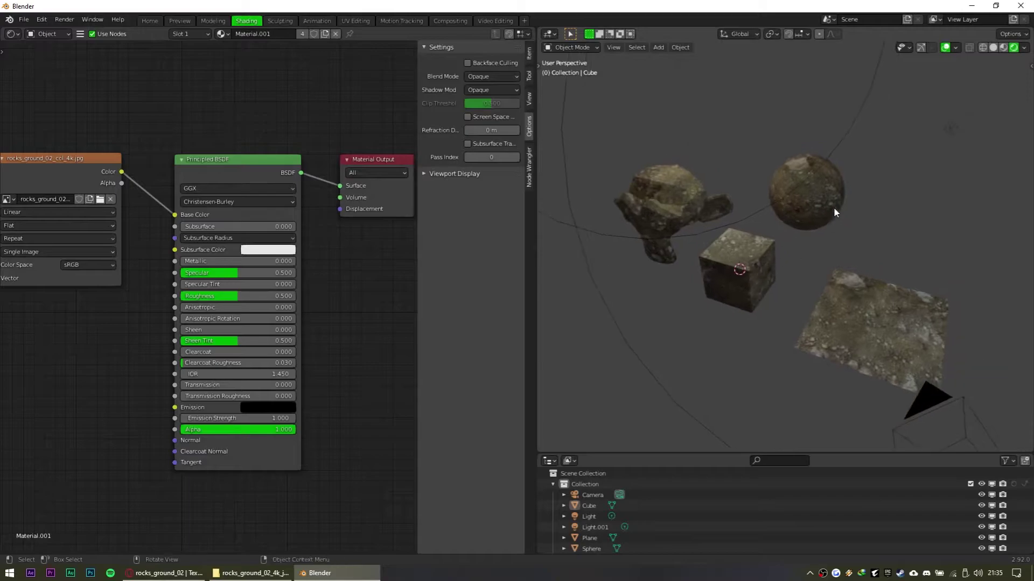
{"action": "middle_click_drag", "start_coordinate": [848, 291], "coordinate": [798, 215]}
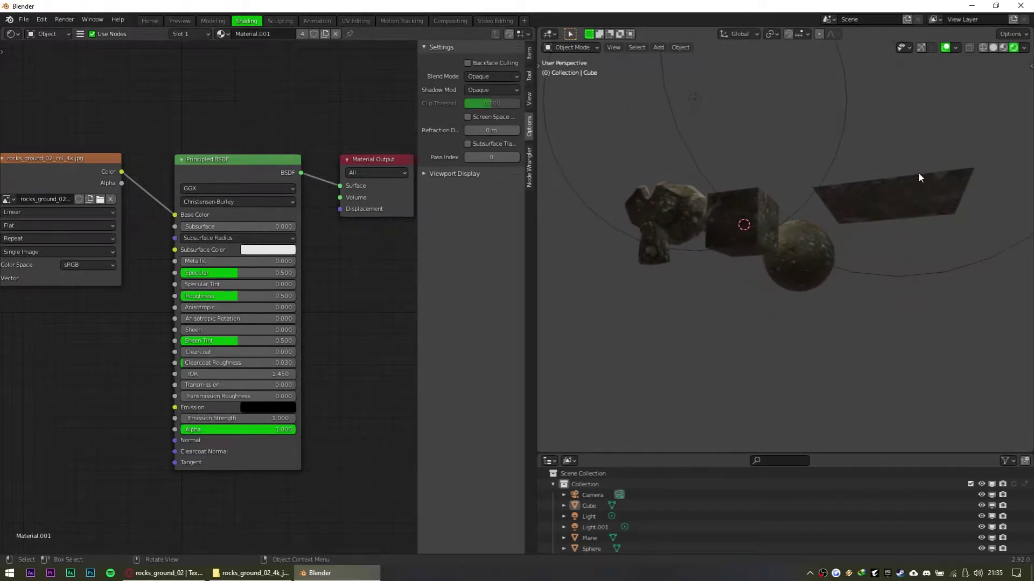
{"action": "middle_click_drag", "start_coordinate": [920, 179], "coordinate": [909, 240]}
{"action": "middle_click_drag", "start_coordinate": [905, 356], "coordinate": [879, 335]}
{"action": "scroll", "coordinate": [273, 291], "scroll_direction": "down", "scroll_amount": 1}
Hide the node editor's settings sidebar and display its tool shelf
{"action": "middle_click_drag", "start_coordinate": [287, 285], "coordinate": [305, 273]}
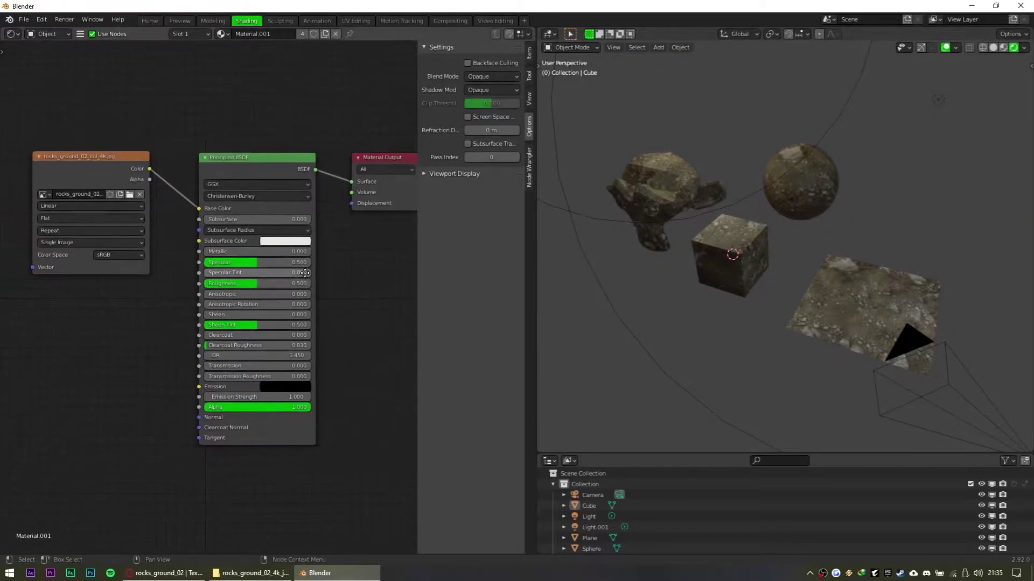
{"action": "scroll", "coordinate": [303, 272], "scroll_direction": "down", "scroll_amount": 1}
{"action": "key", "text": "n"}
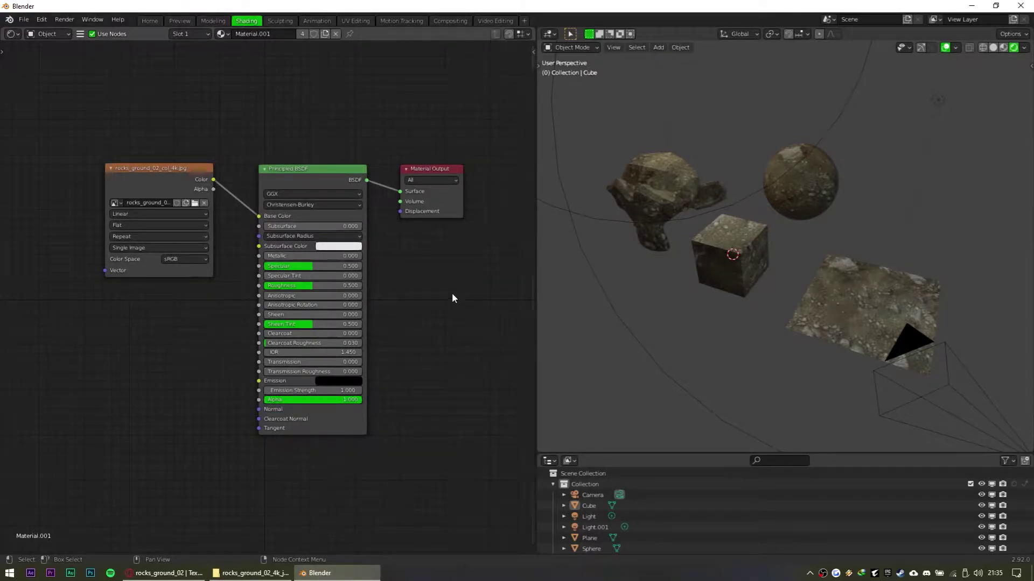
{"action": "key", "text": "t"}
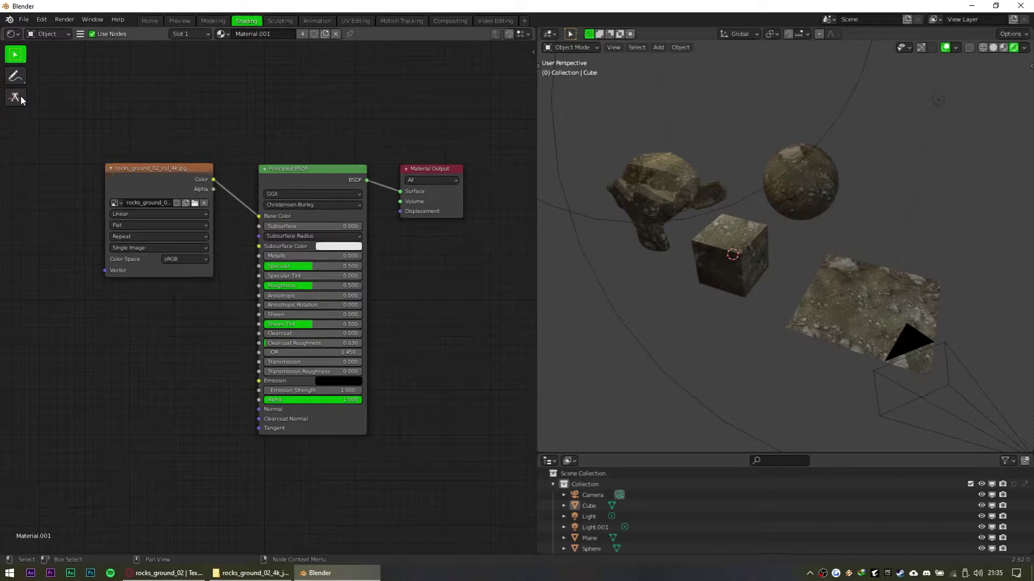
Switch the node editor to the Select Box tool and box-select around the material's nodes
{"action": "left_click", "coordinate": [24, 62]}
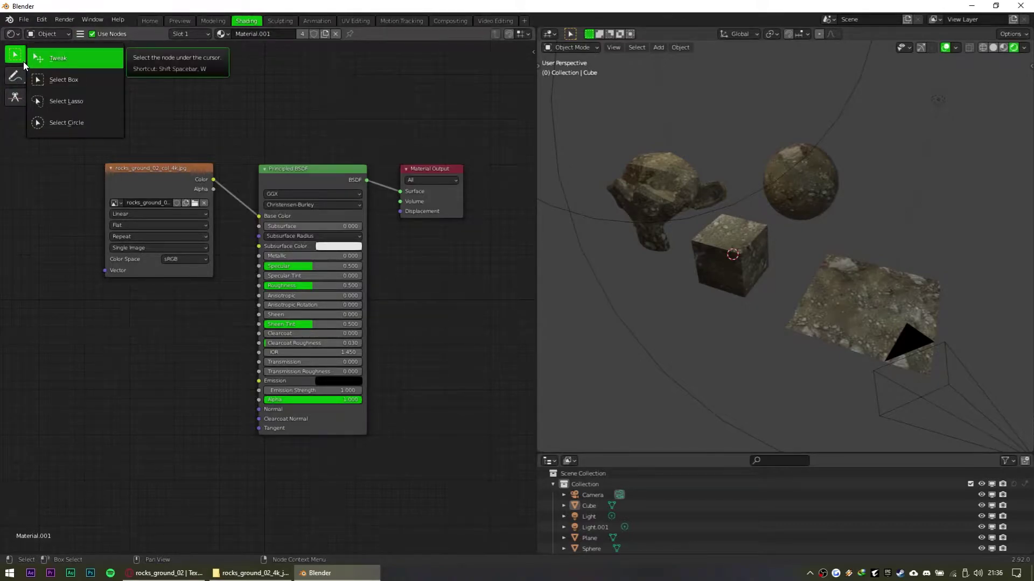
{"action": "left_click", "coordinate": [54, 79]}
{"action": "left_click", "coordinate": [18, 60]}
{"action": "left_click", "coordinate": [48, 76]}
{"action": "left_click_drag", "start_coordinate": [59, 66], "coordinate": [433, 508]}
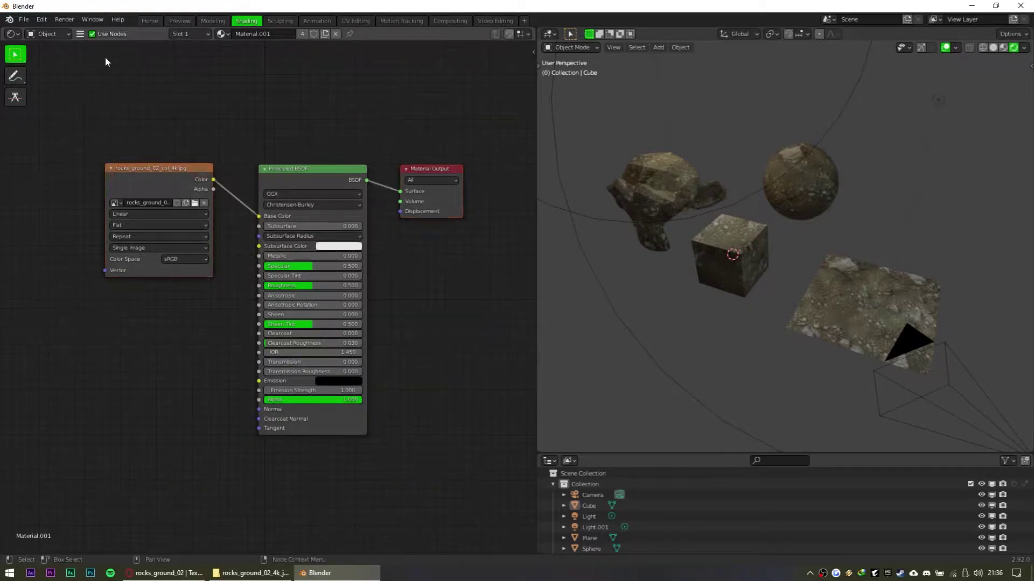
{"action": "left_click", "coordinate": [8, 54]}
{"action": "left_click", "coordinate": [126, 103]}
{"action": "mouse_move", "coordinate": [102, 101]}
{"action": "left_mouse_down"}
{"action": "mouse_move", "coordinate": [98, 197]}
{"action": "mouse_move", "coordinate": [253, 155]}
{"action": "left_mouse_up"}
Try the Select Lasso tool in the empty area above the nodes, and return to Select Box
{"action": "left_click", "coordinate": [24, 54]}
{"action": "left_click", "coordinate": [61, 102]}
{"action": "mouse_move", "coordinate": [88, 99]}
{"action": "left_mouse_down"}
{"action": "mouse_move", "coordinate": [198, 80]}
{"action": "mouse_move", "coordinate": [397, 100]}
{"action": "mouse_move", "coordinate": [498, 180]}
{"action": "mouse_move", "coordinate": [380, 376]}
{"action": "mouse_move", "coordinate": [169, 369]}
{"action": "mouse_move", "coordinate": [131, 88]}
{"action": "mouse_move", "coordinate": [141, 97]}
{"action": "left_mouse_up"}
{"action": "left_click", "coordinate": [128, 99]}
{"action": "left_click", "coordinate": [24, 57]}
{"action": "left_click", "coordinate": [76, 81]}
Cut the color texture's link to Base Color with the Links Cut tool, and reconnect its Color output to Base Color
{"action": "left_click", "coordinate": [21, 79]}
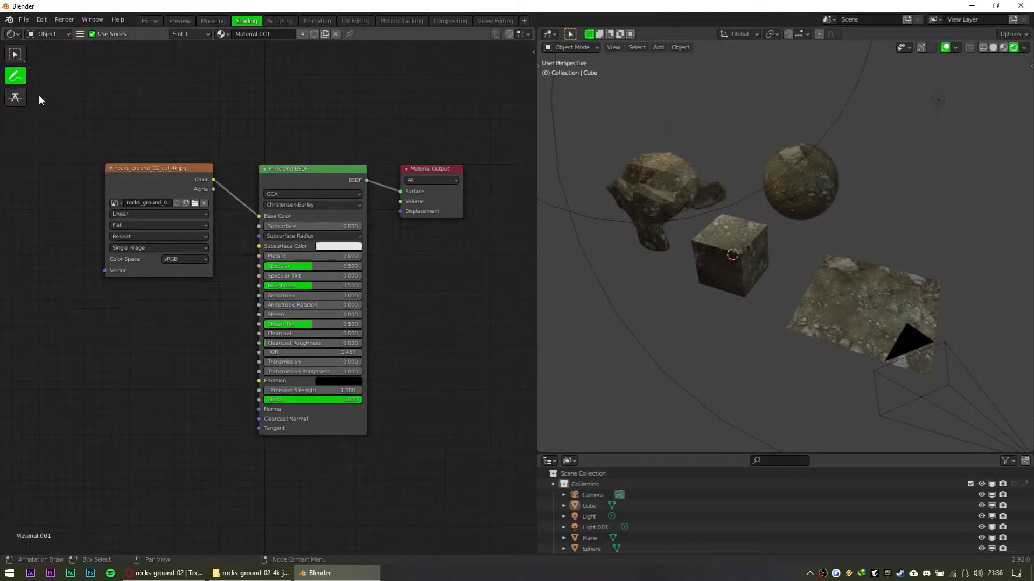
{"action": "left_click", "coordinate": [23, 83]}
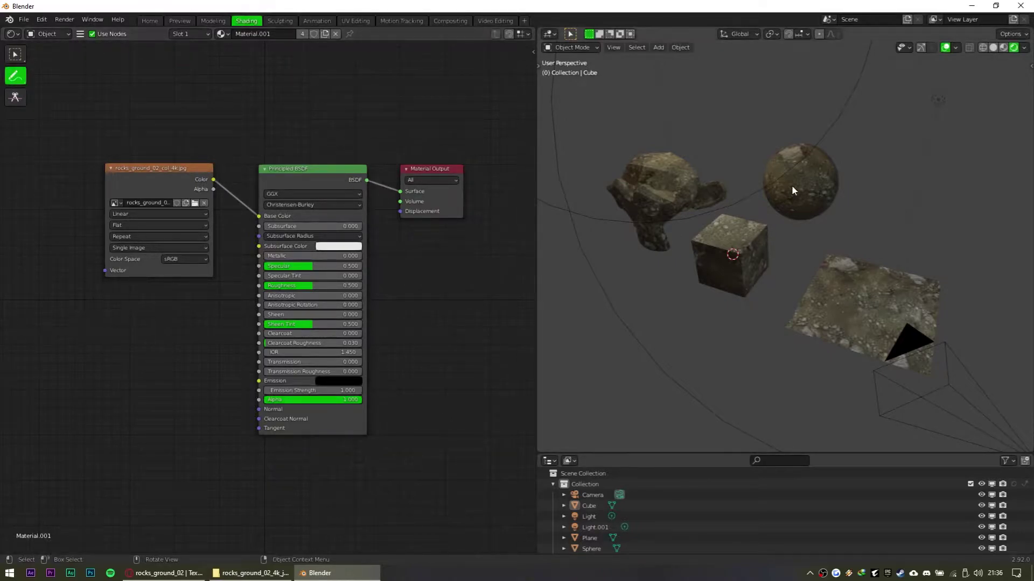
{"action": "left_click", "coordinate": [15, 100]}
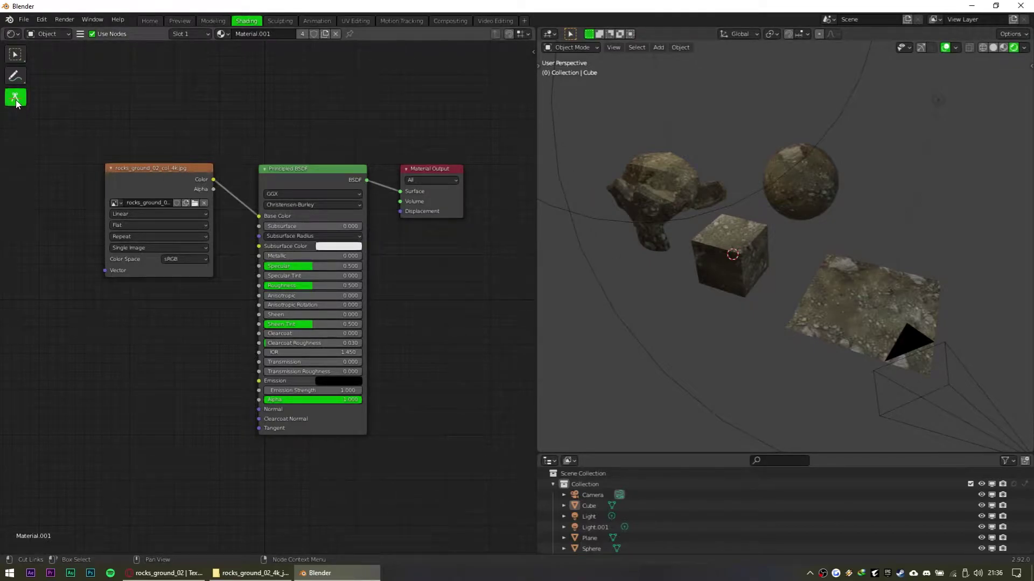
{"action": "left_click_drag", "start_coordinate": [237, 104], "coordinate": [231, 300]}
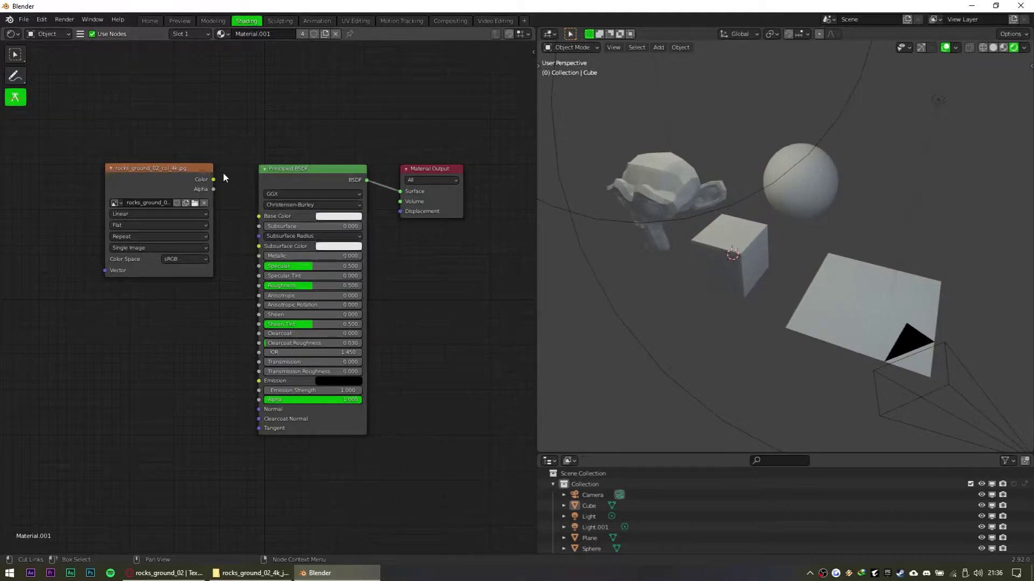
{"action": "left_click", "coordinate": [17, 52]}
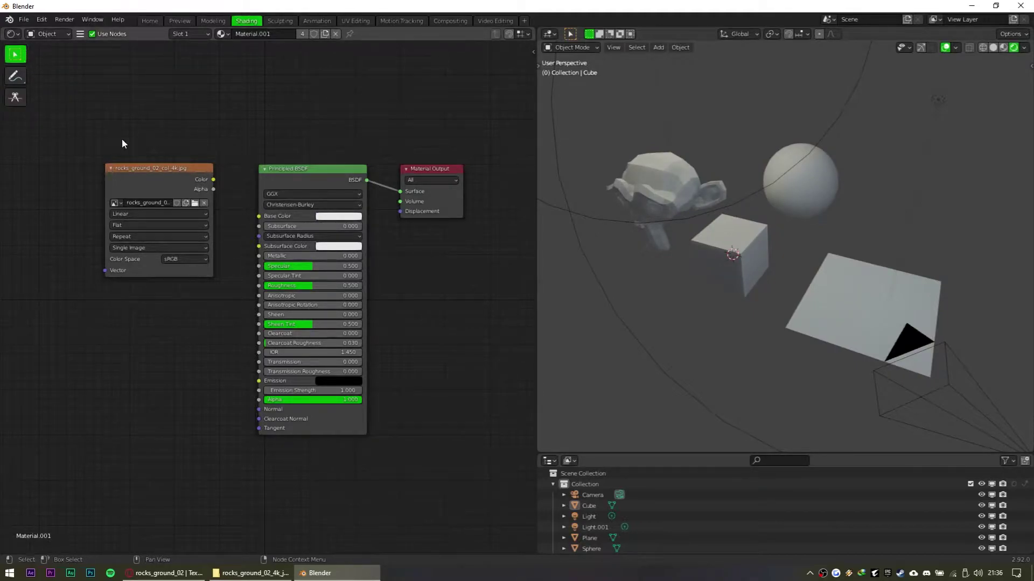
{"action": "scroll", "coordinate": [161, 134], "scroll_direction": "up", "scroll_amount": 2}
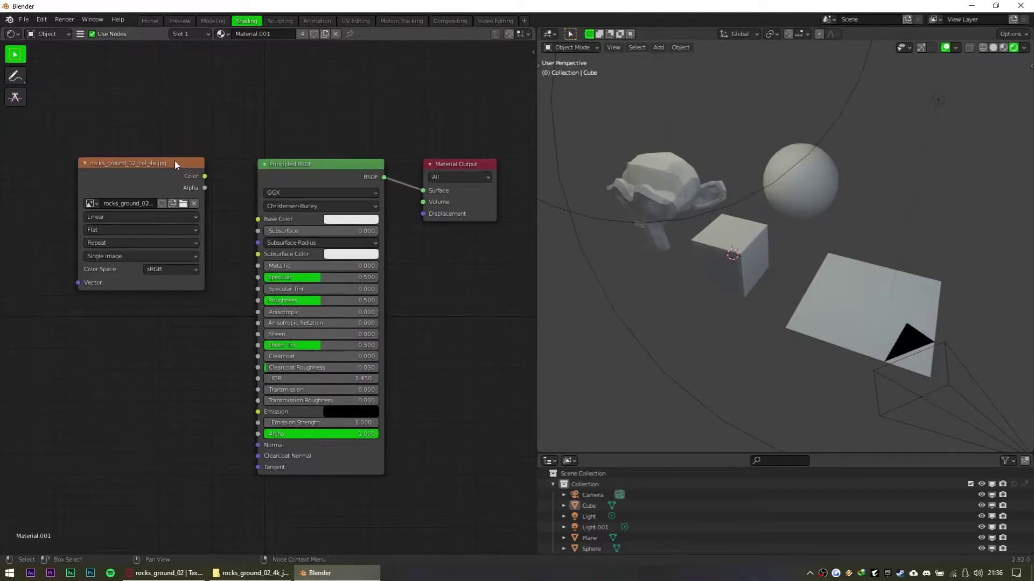
{"action": "left_click_drag", "start_coordinate": [205, 176], "coordinate": [258, 219]}
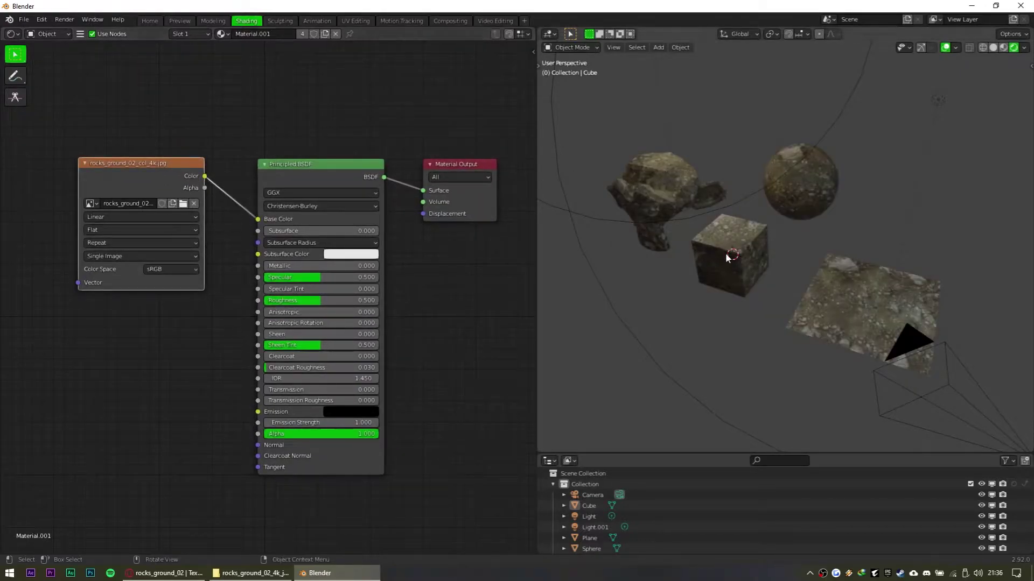
{"action": "middle_click_drag", "start_coordinate": [718, 277], "coordinate": [728, 304], "text": "shift"}
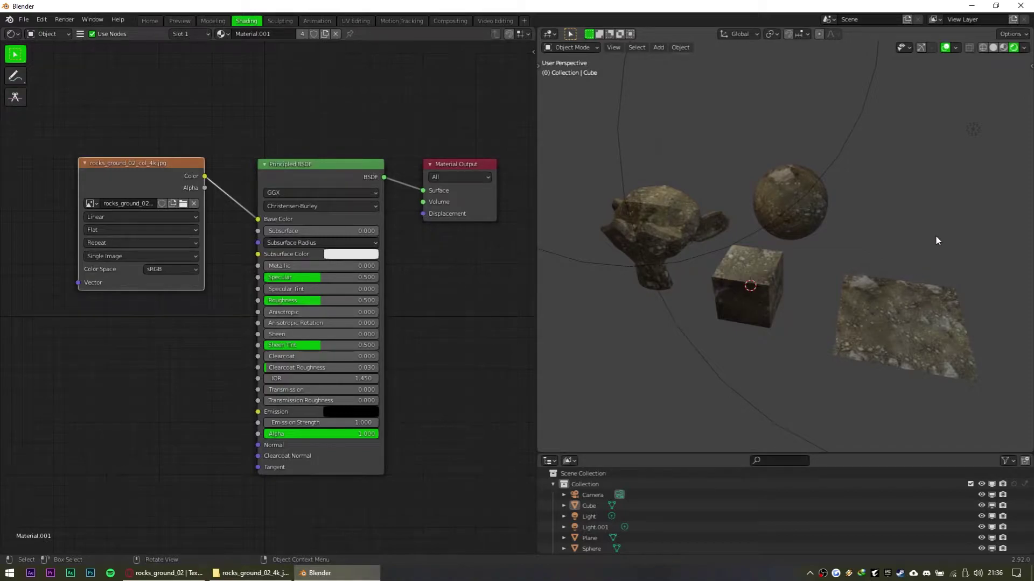
Duplicate the rocks_ground_02 color texture node, place the copy directly below the original, and move both nodes up
{"action": "scroll", "coordinate": [383, 252], "scroll_direction": "up", "scroll_amount": 1}
{"action": "middle_click_drag", "start_coordinate": [171, 200], "coordinate": [186, 282]}
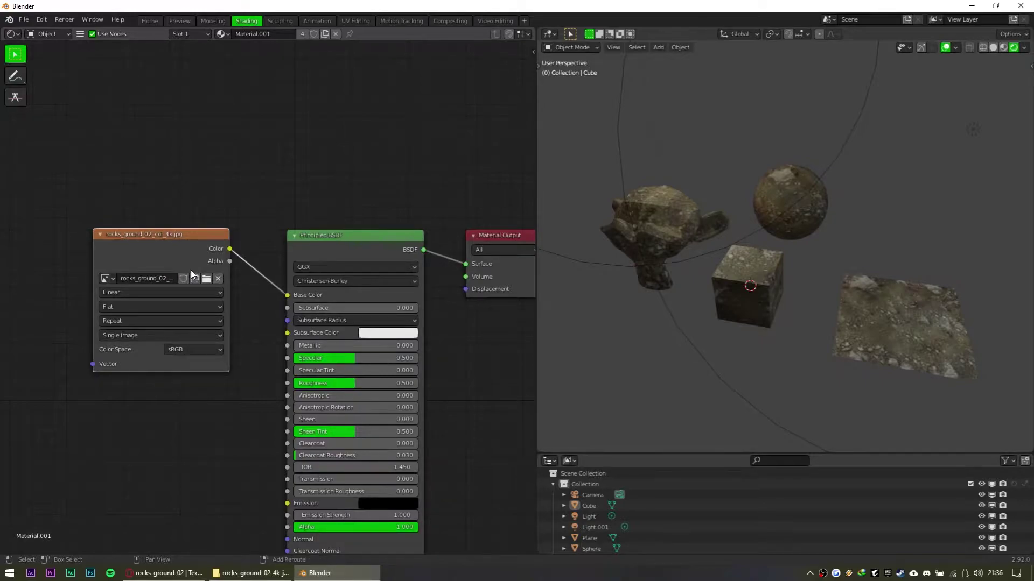
{"action": "key", "text": "shift+d"}
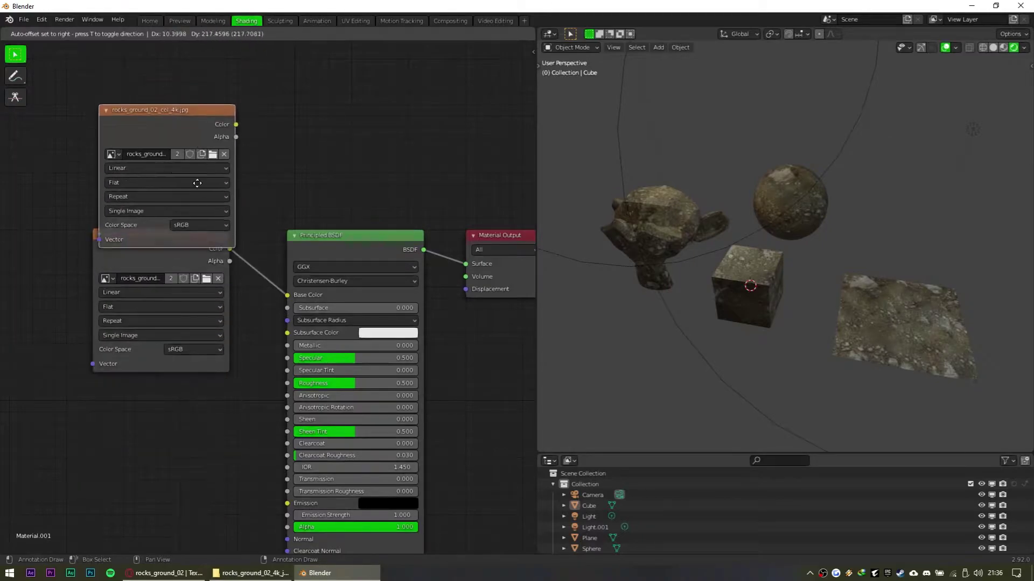
{"action": "left_click", "coordinate": [190, 413]}
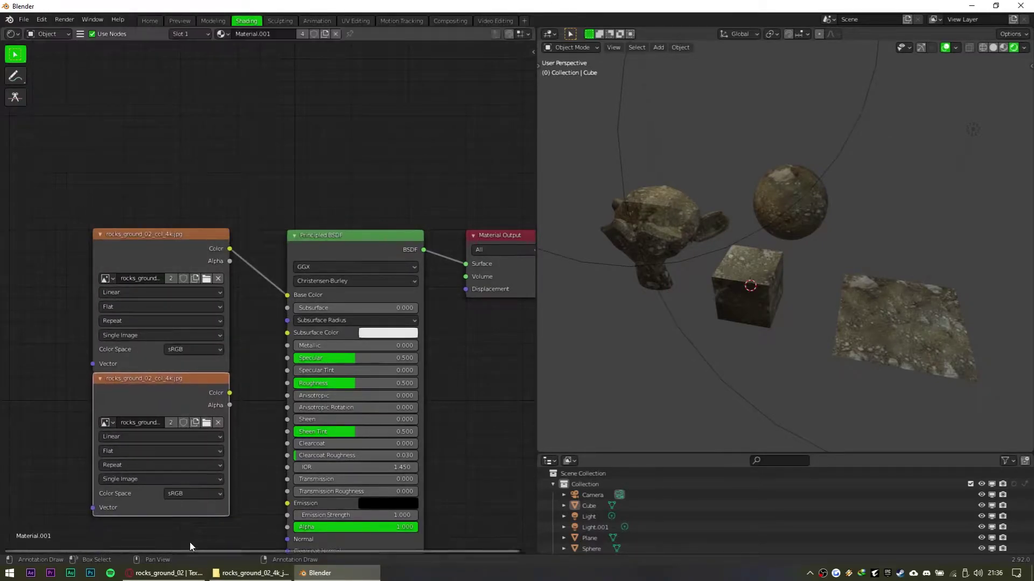
{"action": "left_click_drag", "start_coordinate": [194, 525], "coordinate": [60, 150]}
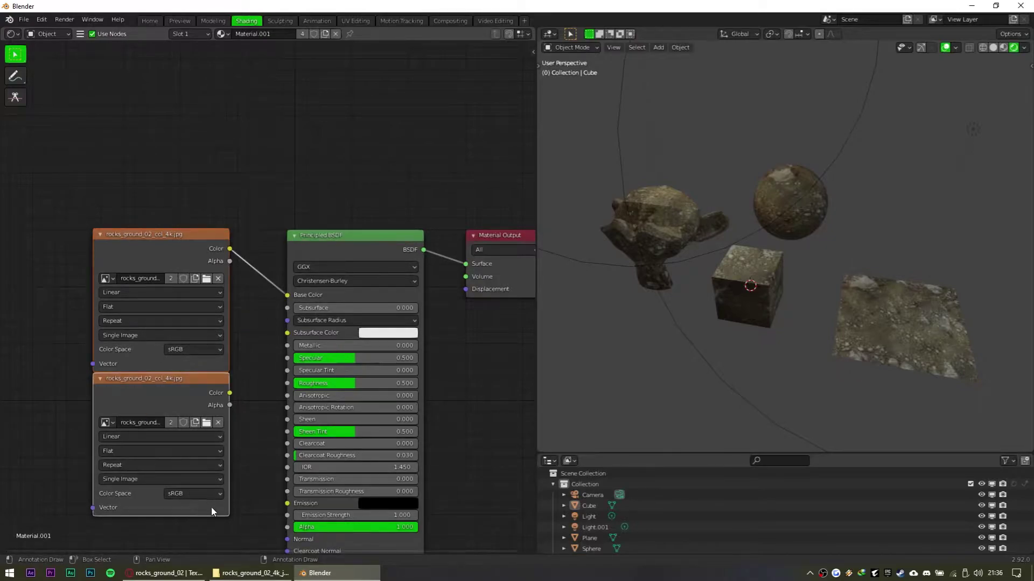
{"action": "left_click_drag", "start_coordinate": [212, 511], "coordinate": [217, 403]}
{"action": "scroll", "coordinate": [266, 387], "scroll_direction": "up", "scroll_amount": 1}
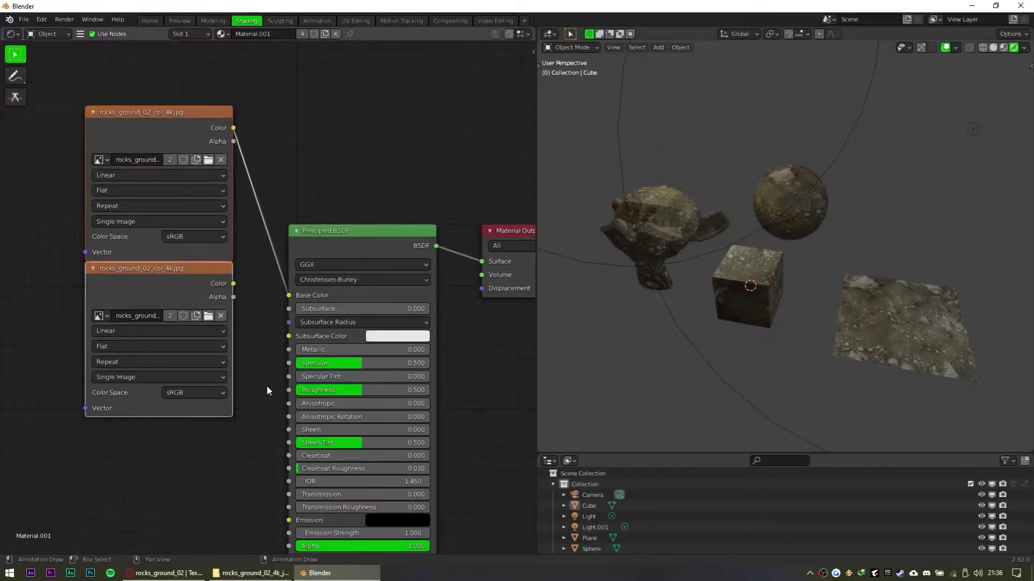
{"action": "left_click", "coordinate": [267, 387]}
{"action": "scroll", "coordinate": [257, 410], "scroll_direction": "down", "scroll_amount": 3}
{"action": "middle_click_drag", "start_coordinate": [257, 410], "coordinate": [252, 365]}
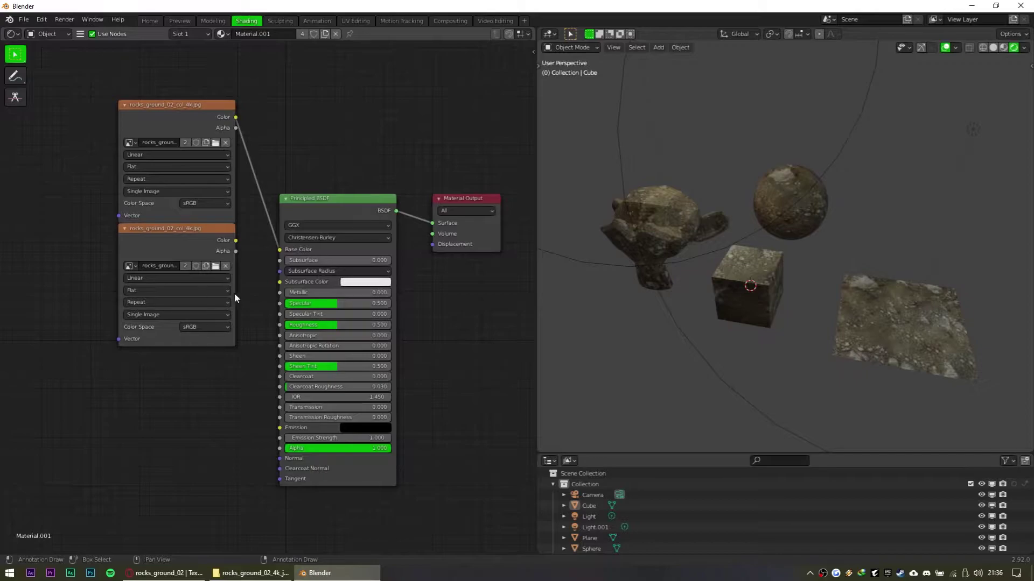
Replace the duplicated node's image with rocks_ground_02_rough_4k.jpg from the rocks_ground_02_4k_jpg folder
{"action": "left_click", "coordinate": [225, 265]}
{"action": "left_click", "coordinate": [227, 266]}
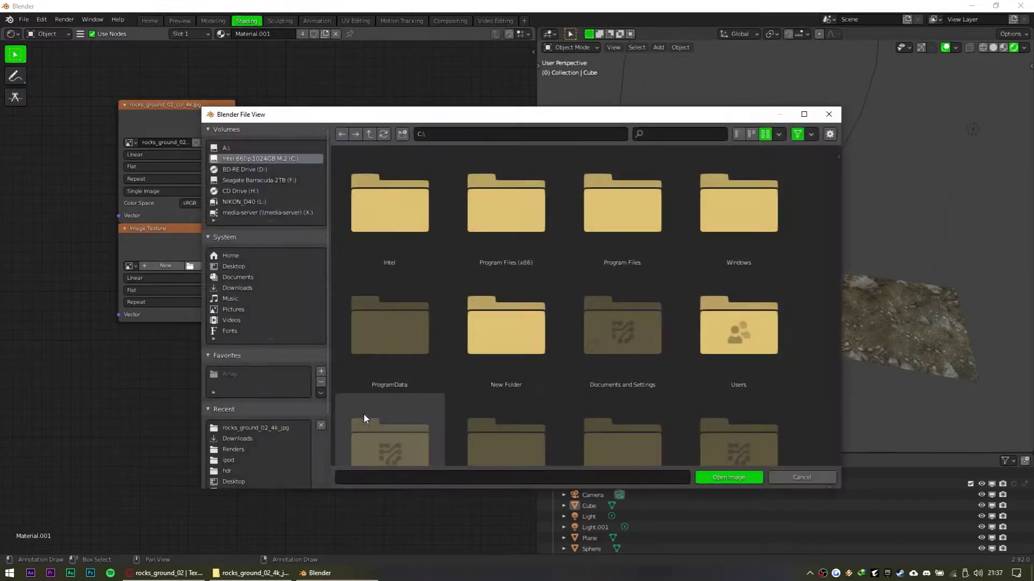
{"action": "left_click", "coordinate": [280, 428]}
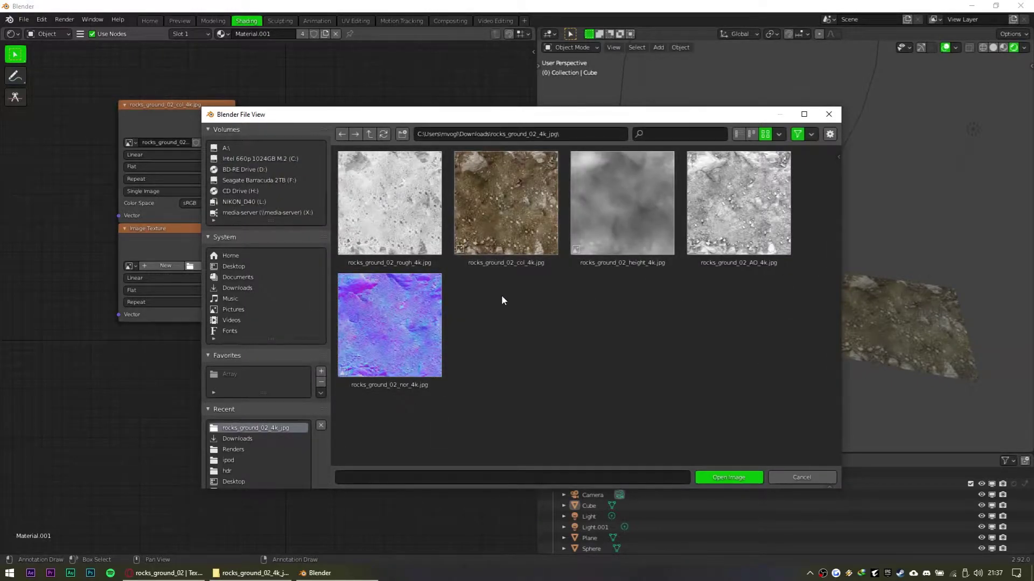
{"action": "double_click", "coordinate": [395, 242]}
{"action": "scroll", "coordinate": [254, 368], "scroll_direction": "up", "scroll_amount": 2}
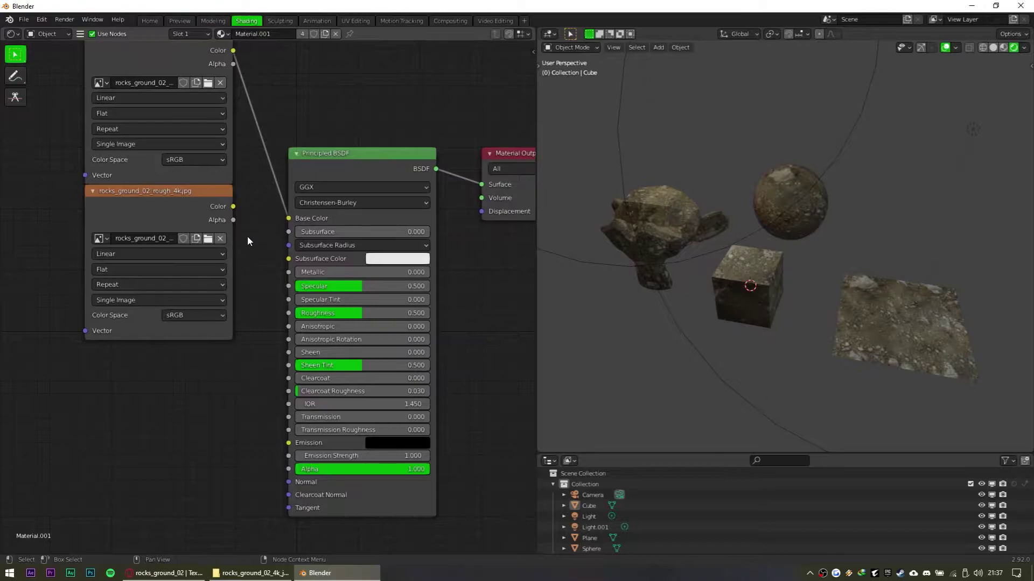
Connect the rough texture's Color output to the Principled BSDF's Roughness input and inspect the cube's surface up close
{"action": "left_click_drag", "start_coordinate": [233, 207], "coordinate": [293, 317]}
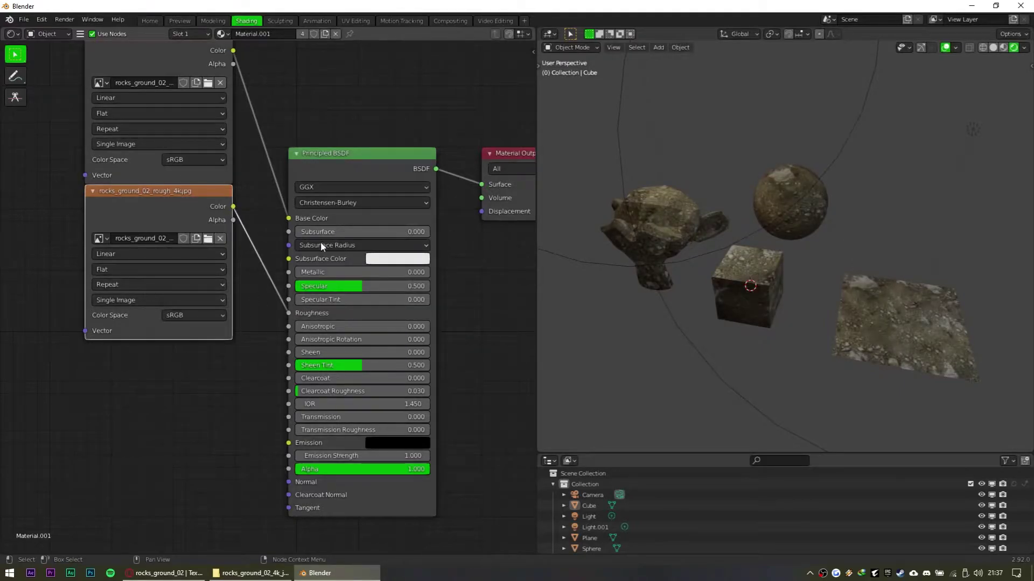
{"action": "scroll", "coordinate": [741, 315], "scroll_direction": "up", "scroll_amount": 6}
{"action": "middle_click_drag", "start_coordinate": [740, 315], "coordinate": [806, 318]}
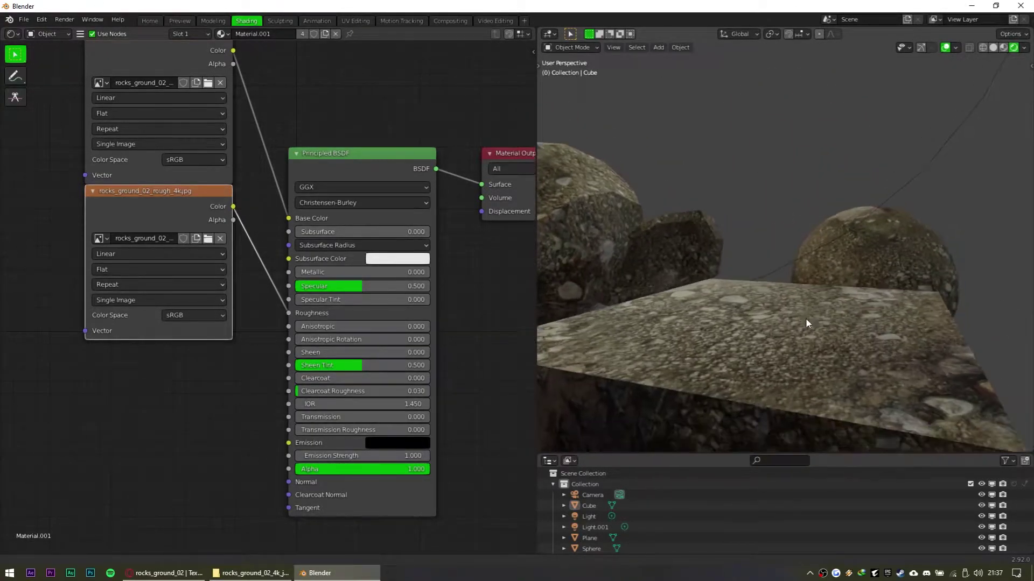
Disconnect the rough texture from Roughness to compare the surface, and reconnect its Color output to the Roughness input
{"action": "left_click_drag", "start_coordinate": [289, 313], "coordinate": [256, 286]}
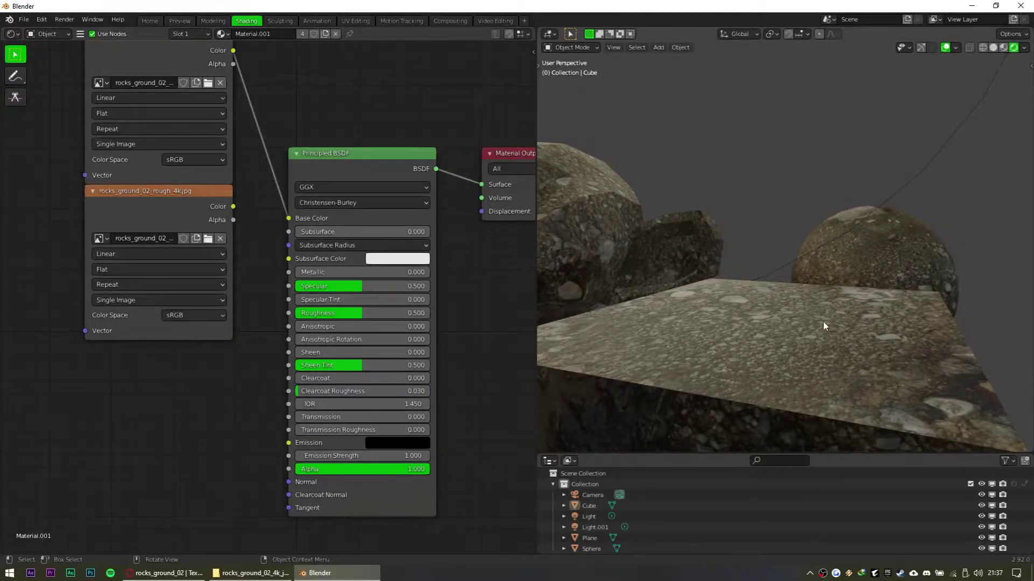
{"action": "mouse_move", "coordinate": [404, 286]}
{"action": "left_mouse_down"}
{"action": "mouse_move", "coordinate": [430, 286]}
{"action": "mouse_move", "coordinate": [295, 286]}
{"action": "mouse_move", "coordinate": [380, 286]}
{"action": "left_mouse_up"}
{"action": "key", "text": "ctrl+z"}
{"action": "mouse_move", "coordinate": [233, 208]}
{"action": "left_mouse_down"}
{"action": "mouse_move", "coordinate": [262, 303]}
{"action": "mouse_move", "coordinate": [296, 319]}
{"action": "left_mouse_up"}
{"action": "mouse_move", "coordinate": [778, 341]}
{"action": "middle_mouse_down"}
{"action": "mouse_move", "coordinate": [809, 346]}
{"action": "mouse_move", "coordinate": [776, 332]}
{"action": "mouse_move", "coordinate": [782, 341]}
{"action": "middle_mouse_up"}
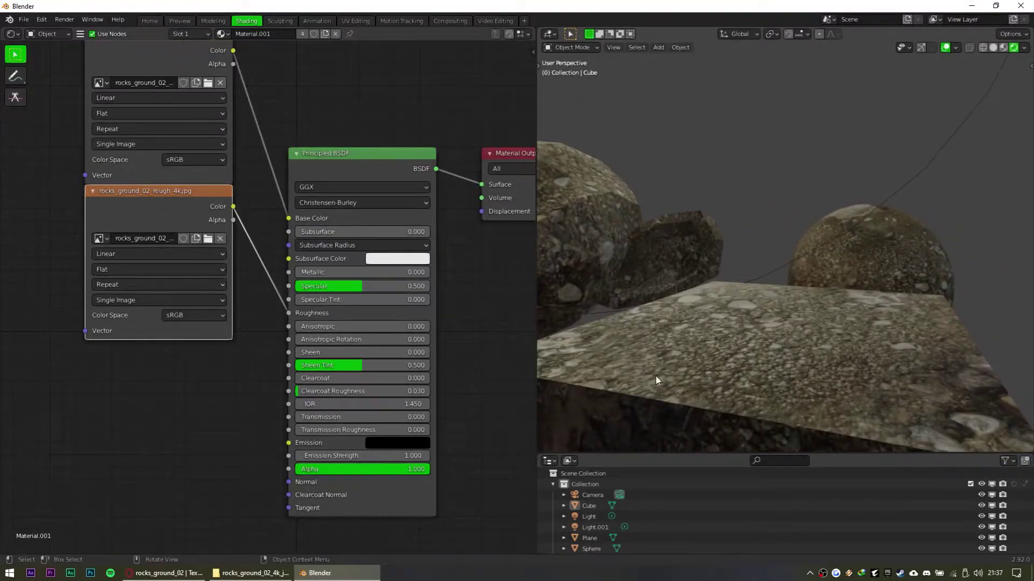
Switch to File Explorer, view the rocks_ground_02 rough map in Photos, and return to Blender
{"action": "left_click", "coordinate": [252, 573]}
{"action": "left_click", "coordinate": [154, 152]}
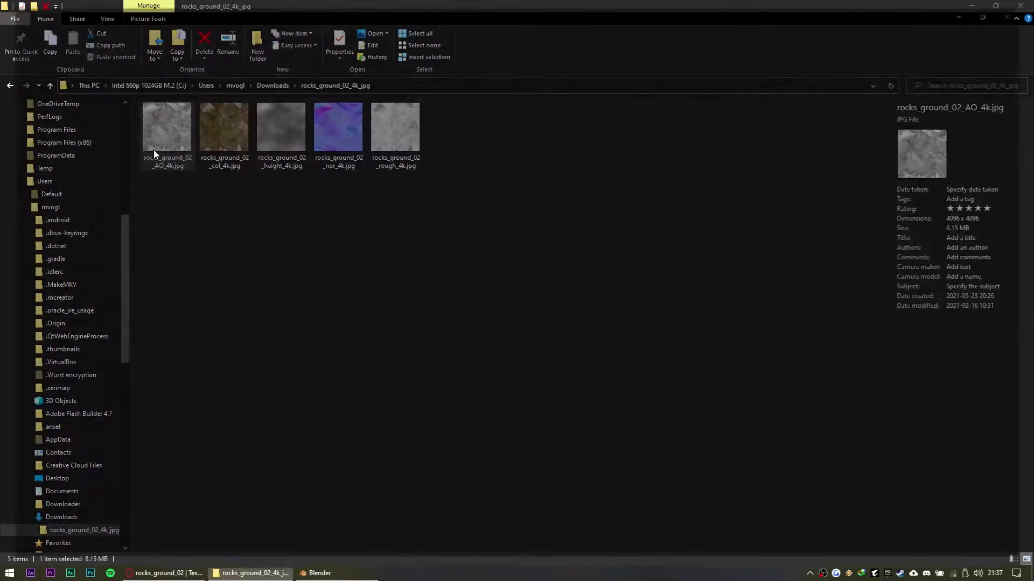
{"action": "left_click", "coordinate": [1021, 7]}
{"action": "double_click", "coordinate": [408, 120]}
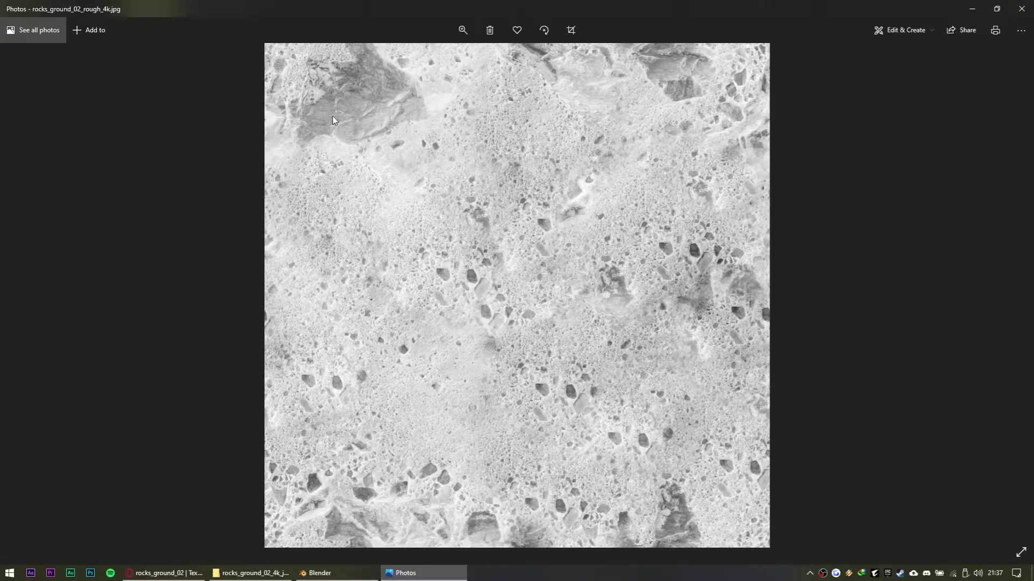
{"action": "left_click", "coordinate": [1023, 7]}
{"action": "left_click", "coordinate": [323, 573]}
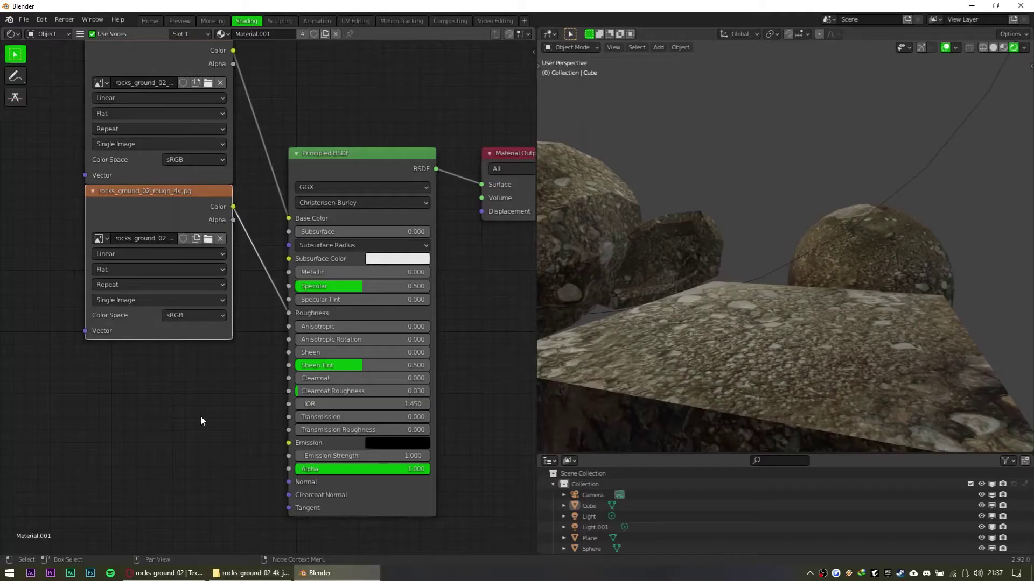
{"action": "scroll", "coordinate": [717, 298], "scroll_direction": "down", "scroll_amount": 4}
{"action": "middle_click_drag", "start_coordinate": [717, 297], "coordinate": [812, 281]}
{"action": "scroll", "coordinate": [850, 338], "scroll_direction": "down", "scroll_amount": 4}
{"action": "middle_click_drag", "start_coordinate": [720, 204], "coordinate": [686, 265]}
{"action": "middle_click_drag", "start_coordinate": [312, 237], "coordinate": [331, 397]}
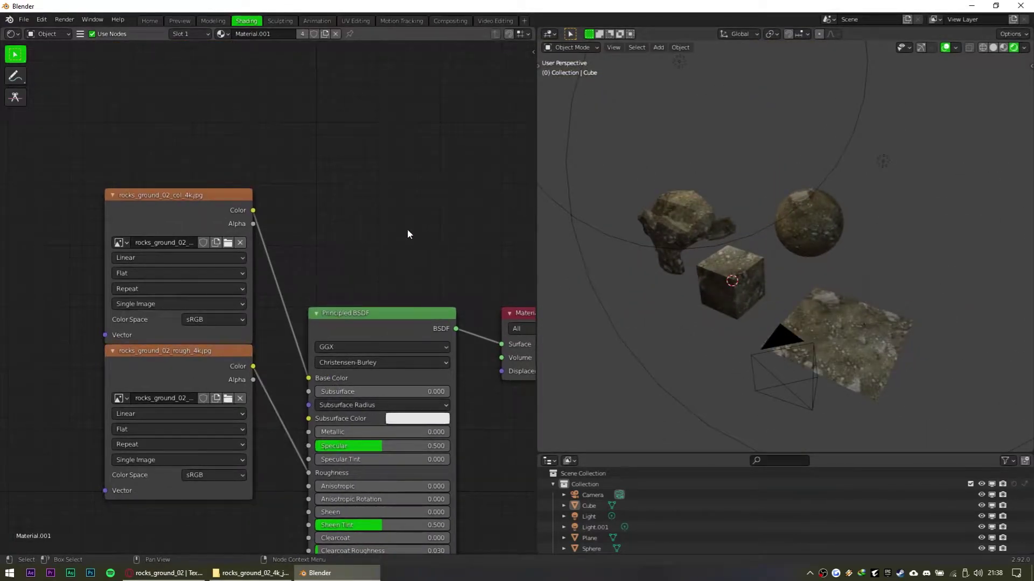
Duplicate the rocks_ground_02_rough_4k.jpg texture node and place the copy above the color texture node
{"action": "middle_click_drag", "start_coordinate": [786, 270], "coordinate": [795, 270]}
{"action": "left_click", "coordinate": [177, 375]}
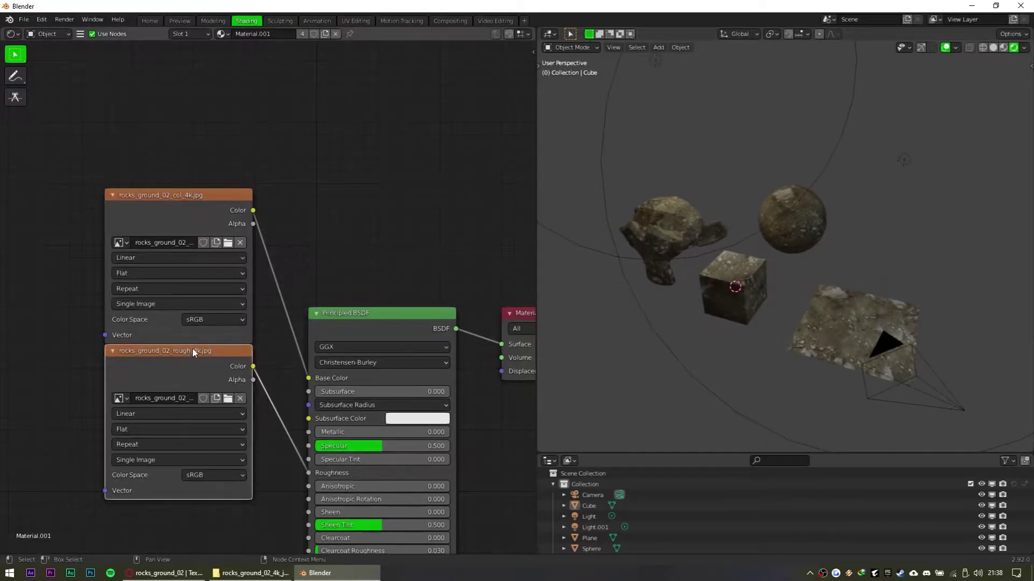
{"action": "key", "text": "shift+d"}
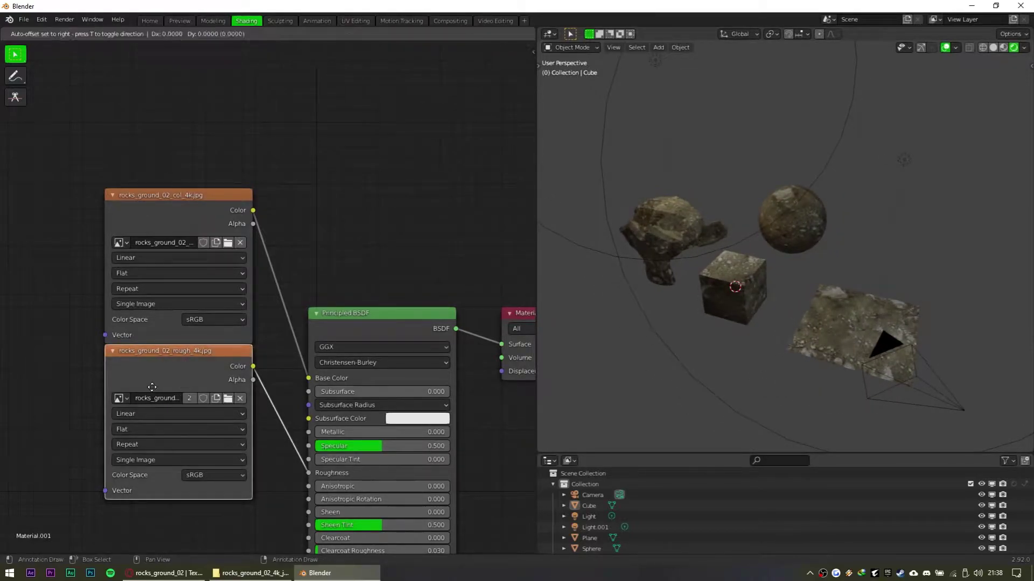
{"action": "left_click", "coordinate": [154, 74]}
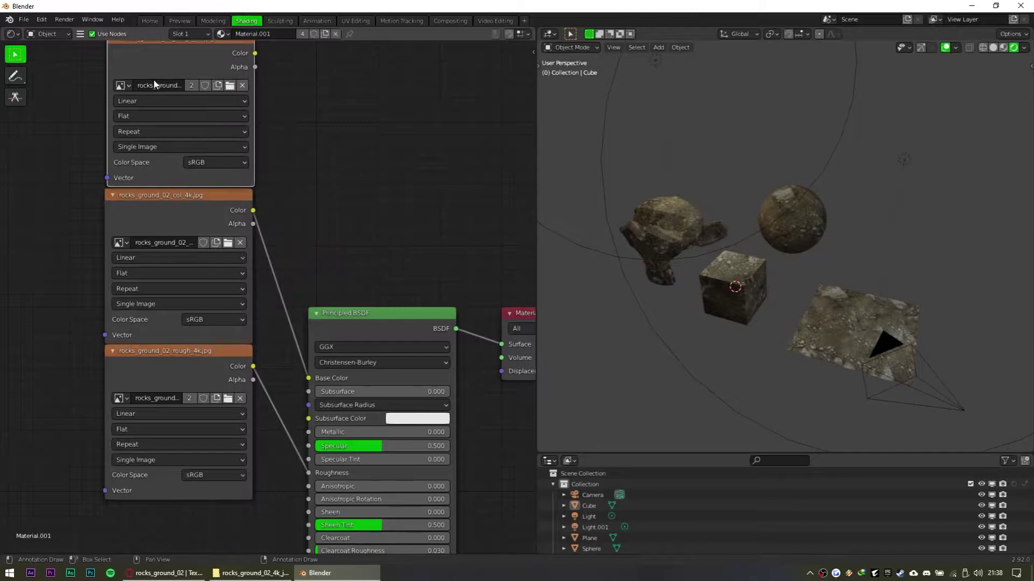
{"action": "middle_click_drag", "start_coordinate": [292, 235], "coordinate": [268, 349]}
{"action": "left_click", "coordinate": [189, 325]}
{"action": "scroll", "coordinate": [491, 334], "scroll_direction": "down", "scroll_amount": 2}
{"action": "middle_click_drag", "start_coordinate": [490, 334], "coordinate": [461, 166]}
{"action": "left_click", "coordinate": [339, 240]}
{"action": "scroll", "coordinate": [315, 299], "scroll_direction": "up", "scroll_amount": 2}
{"action": "middle_click_drag", "start_coordinate": [338, 112], "coordinate": [333, 332]}
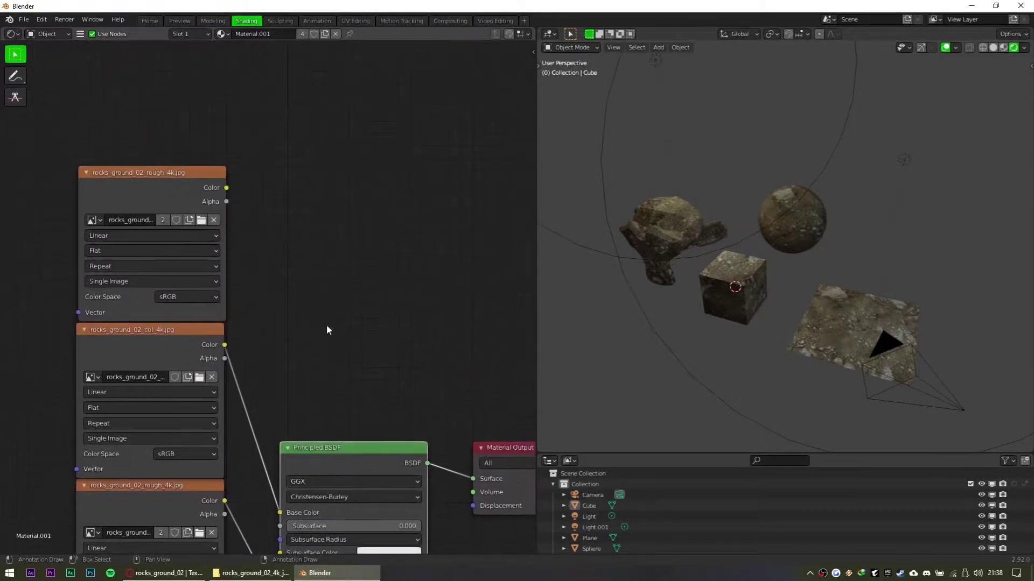
Move the duplicated rough texture node and the color texture node farther away from the Principled BSDF
{"action": "scroll", "coordinate": [316, 317], "scroll_direction": "down", "scroll_amount": 2}
{"action": "middle_click_drag", "start_coordinate": [326, 264], "coordinate": [353, 260]}
{"action": "left_click_drag", "start_coordinate": [217, 124], "coordinate": [173, 353]}
{"action": "left_click_drag", "start_coordinate": [230, 189], "coordinate": [179, 189]}
{"action": "left_click", "coordinate": [353, 335]}
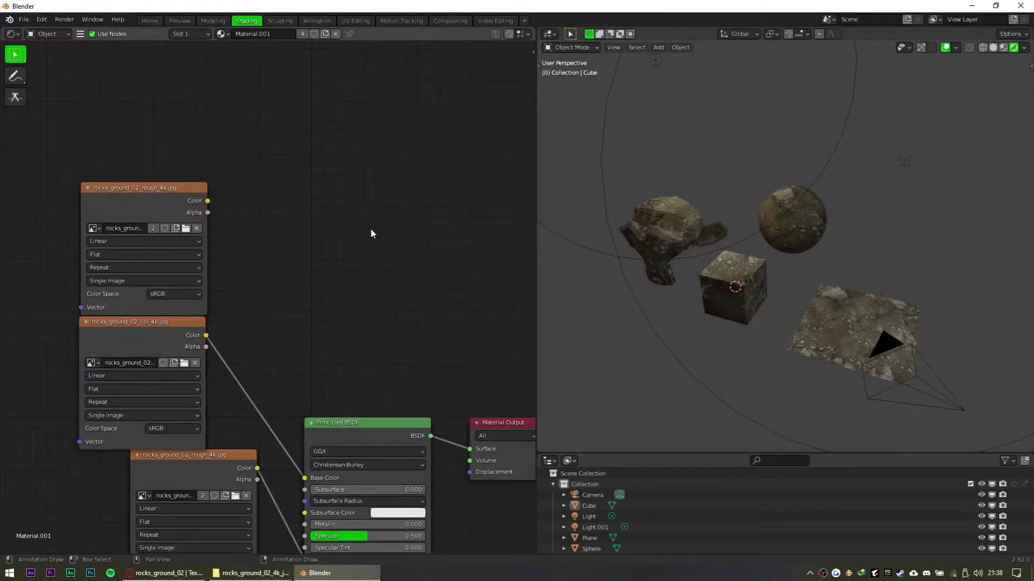
Add a MixRGB node and place it beside the duplicated rough texture node
{"action": "key", "text": "shift+a"}
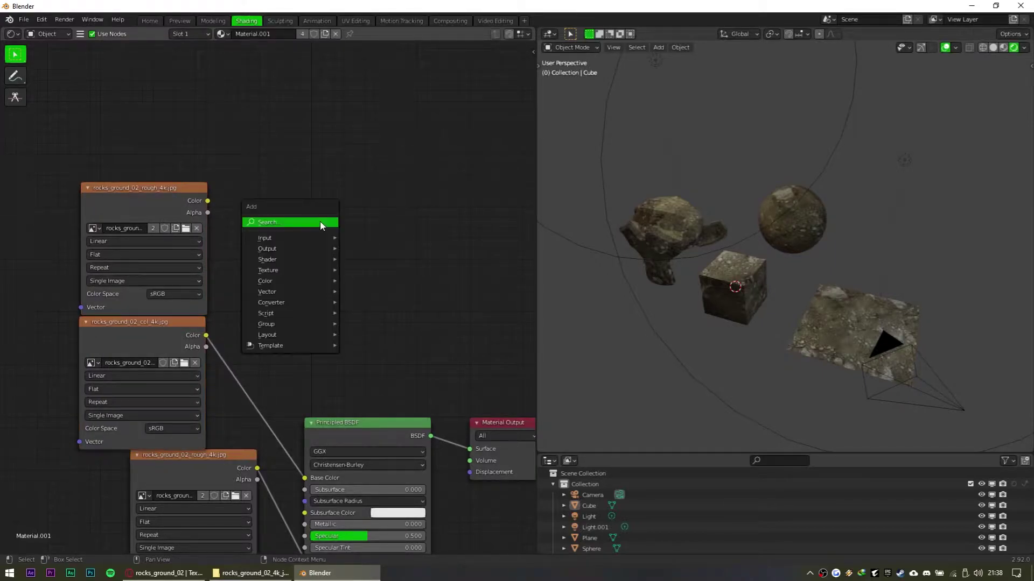
{"action": "left_click", "coordinate": [321, 222]}
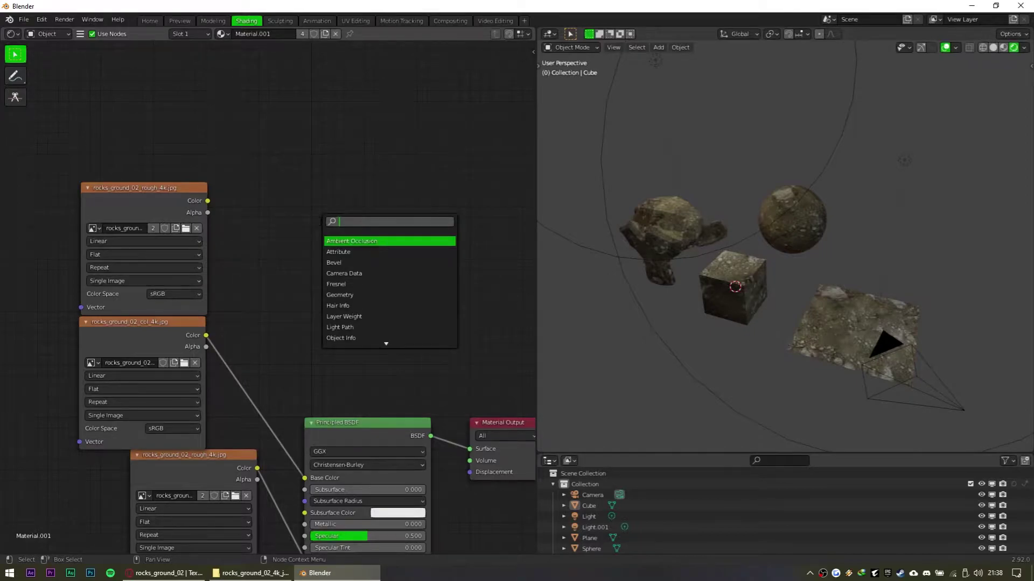
{"action": "type", "text": "mix"}
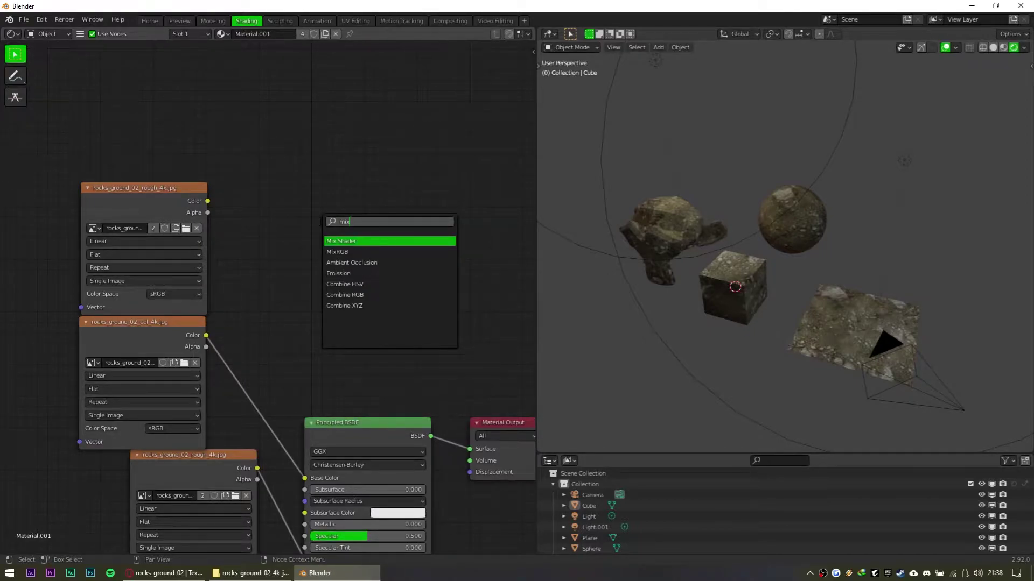
{"action": "left_click", "coordinate": [372, 252]}
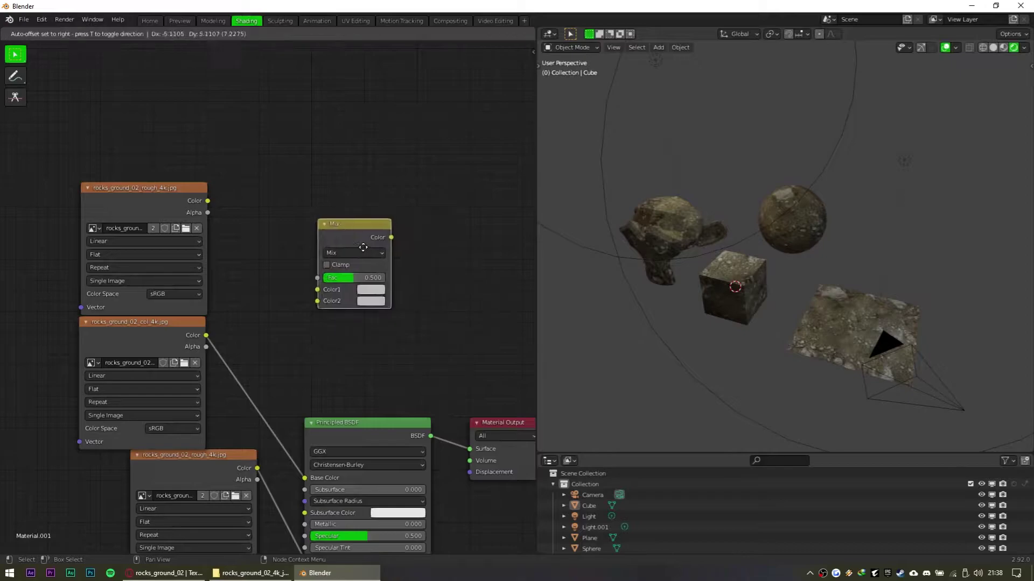
{"action": "left_click", "coordinate": [301, 214]}
{"action": "left_click", "coordinate": [230, 200]}
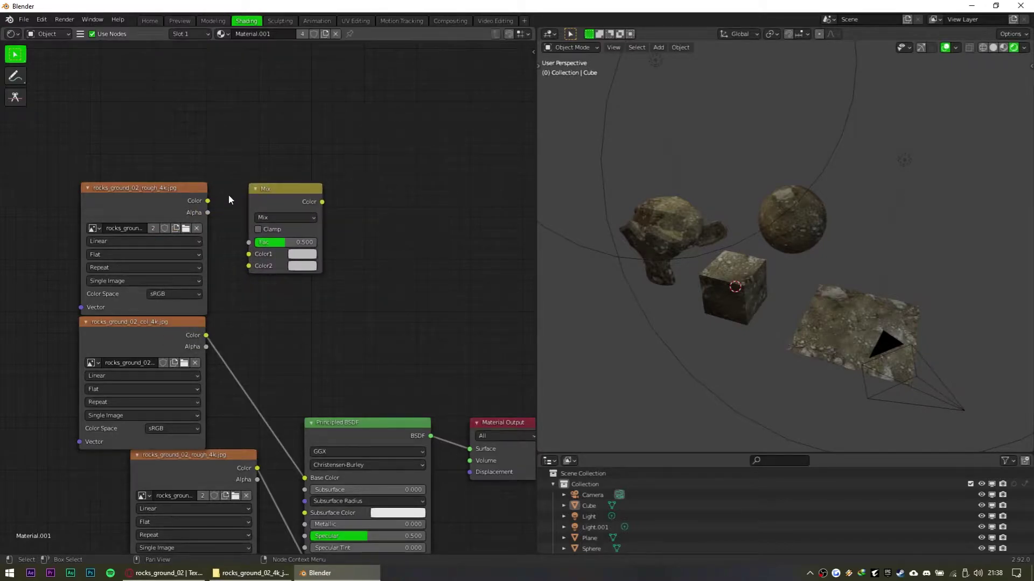
Replace the duplicated texture node's image with rocks_ground_02_AO_4k.jpg
{"action": "left_click_drag", "start_coordinate": [208, 200], "coordinate": [181, 181]}
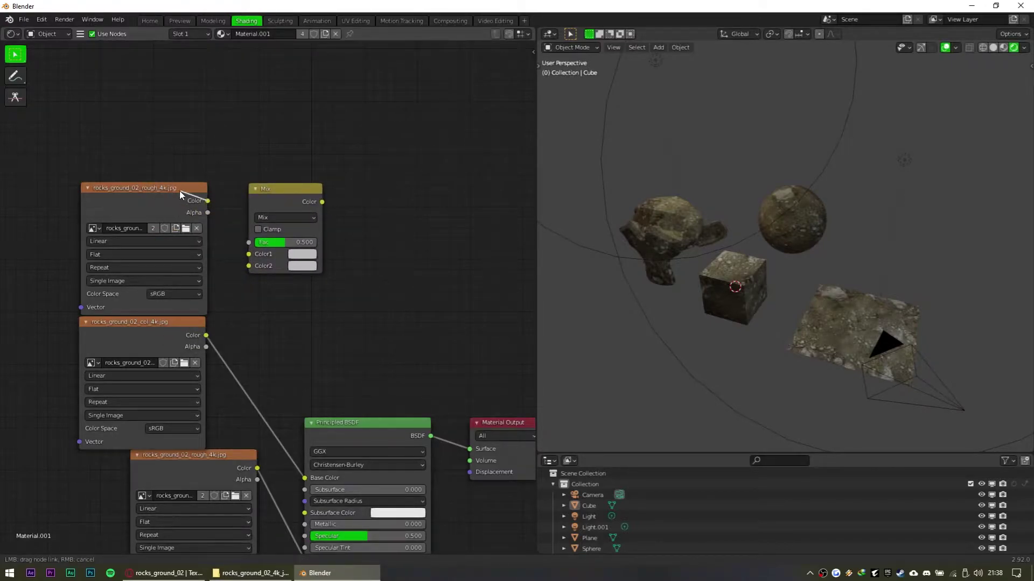
{"action": "left_click_drag", "start_coordinate": [224, 138], "coordinate": [221, 139]}
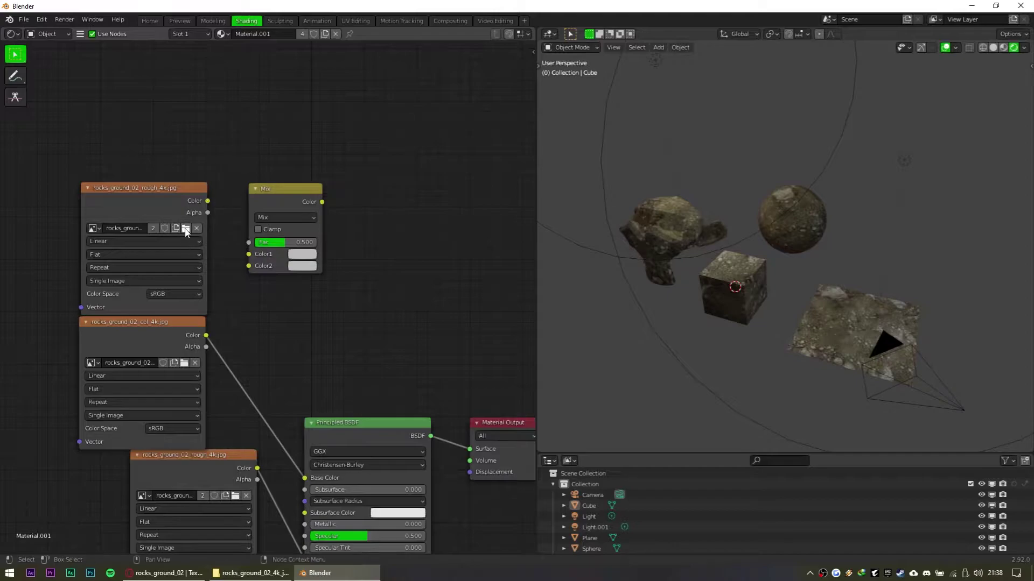
{"action": "left_click", "coordinate": [186, 228]}
{"action": "double_click", "coordinate": [764, 207]}
Connect the AO texture's Color output to Color1 and the color texture's Color output to Color2 of the Mix node
{"action": "left_click_drag", "start_coordinate": [208, 201], "coordinate": [247, 258]}
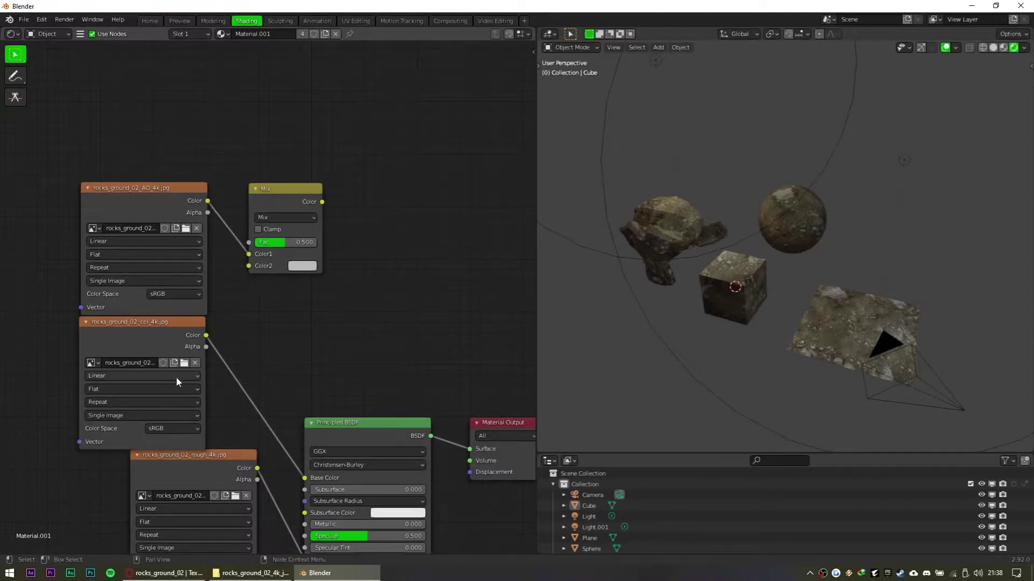
{"action": "left_click_drag", "start_coordinate": [205, 338], "coordinate": [261, 269]}
{"action": "middle_click_drag", "start_coordinate": [260, 343], "coordinate": [251, 286]}
Move the AO texture, Mix and color texture nodes away from the Principled BSDF to make room in the graph
{"action": "left_click_drag", "start_coordinate": [329, 83], "coordinate": [95, 253]}
{"action": "left_click_drag", "start_coordinate": [270, 147], "coordinate": [231, 150]}
{"action": "left_click_drag", "start_coordinate": [173, 263], "coordinate": [121, 260]}
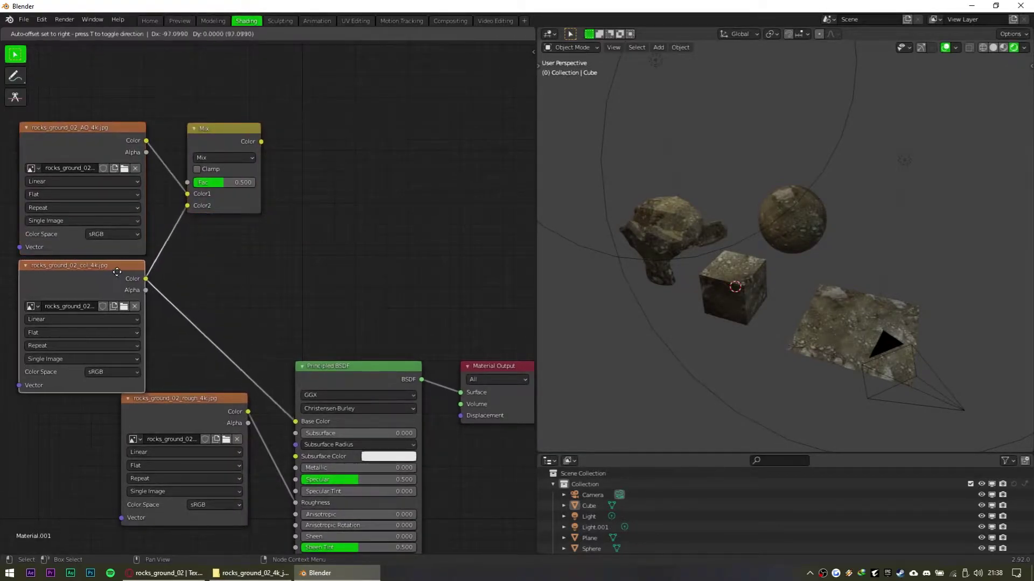
Connect the Mix node's Color output to the Principled BSDF's Base Color and inspect the objects in the viewport
{"action": "left_click_drag", "start_coordinate": [263, 144], "coordinate": [294, 421]}
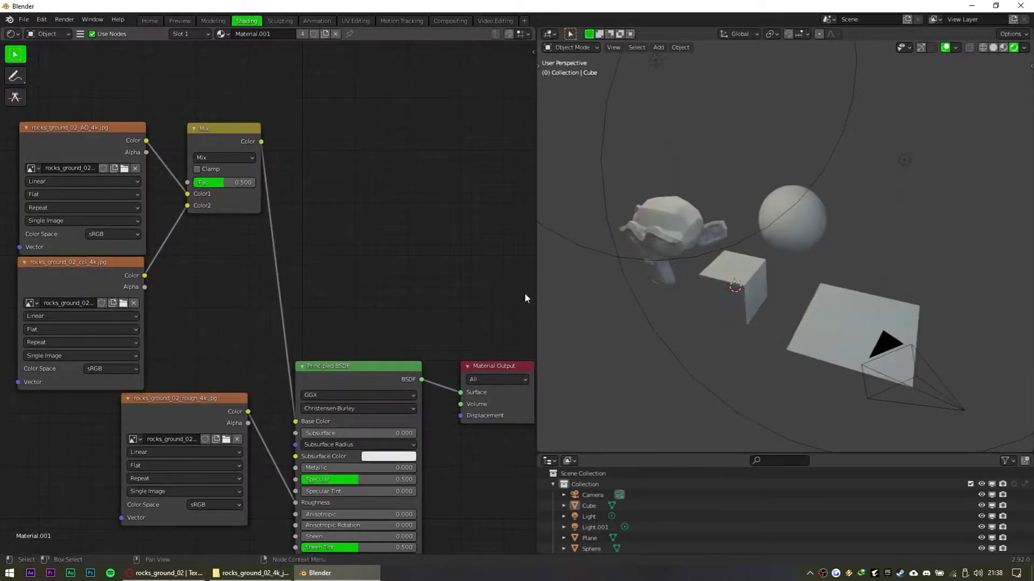
{"action": "middle_click_drag", "start_coordinate": [858, 322], "coordinate": [828, 312]}
{"action": "scroll", "coordinate": [827, 309], "scroll_direction": "down", "scroll_amount": 1}
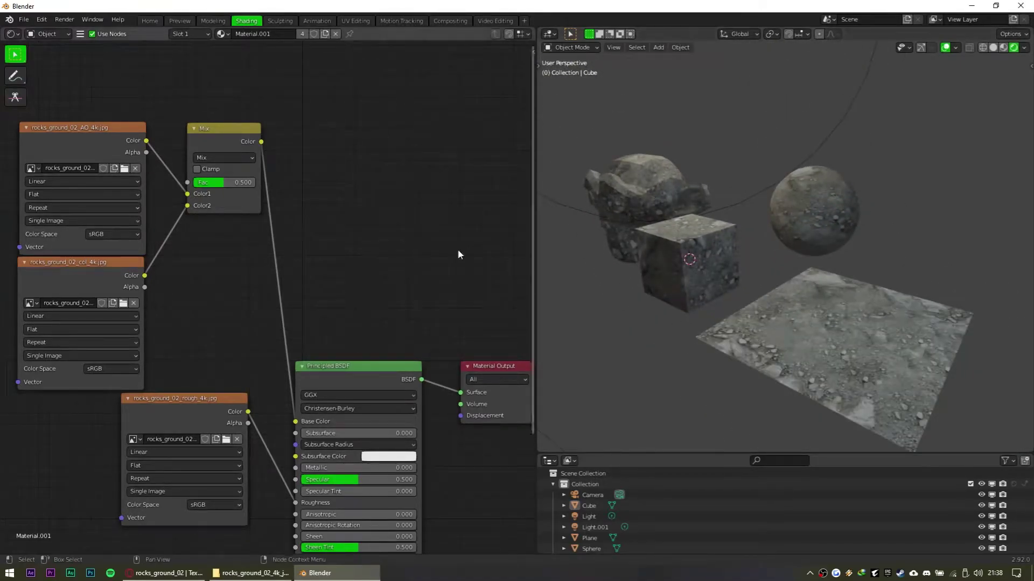
Try the Mix node's factor at 0.975 and set it back to 0.500
{"action": "left_click_drag", "start_coordinate": [223, 182], "coordinate": [255, 156]}
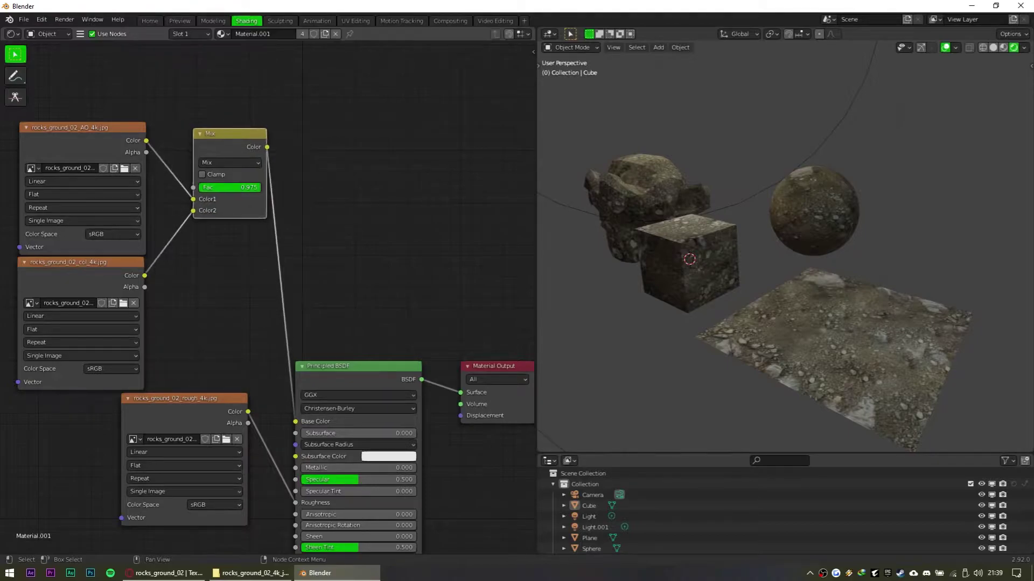
{"action": "left_click", "coordinate": [244, 187]}
{"action": "key", "text": "Return"}
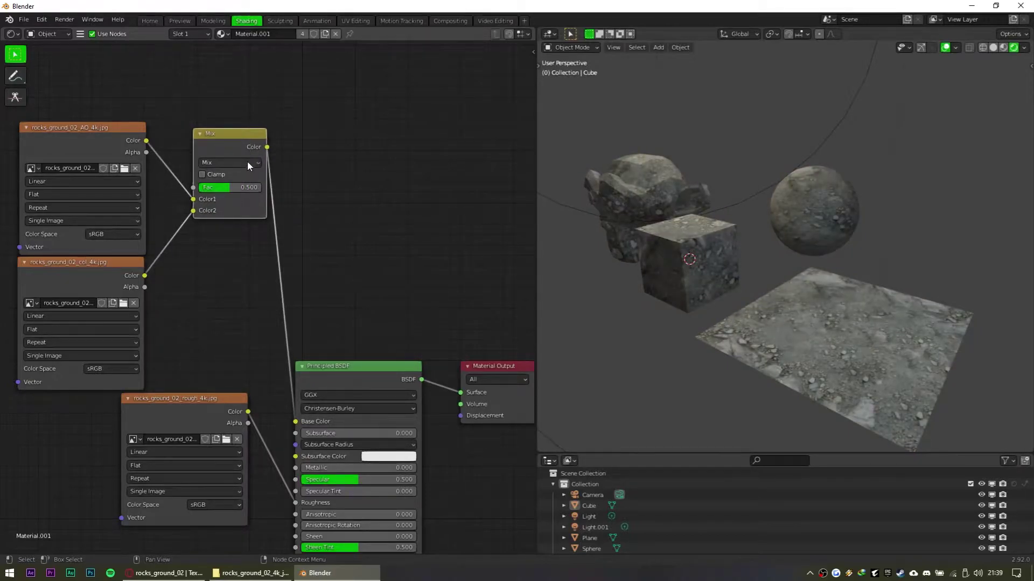
Set the Mix node's blending mode to Multiply with a factor of 1.000 and inspect the textured objects
{"action": "left_click", "coordinate": [247, 161]}
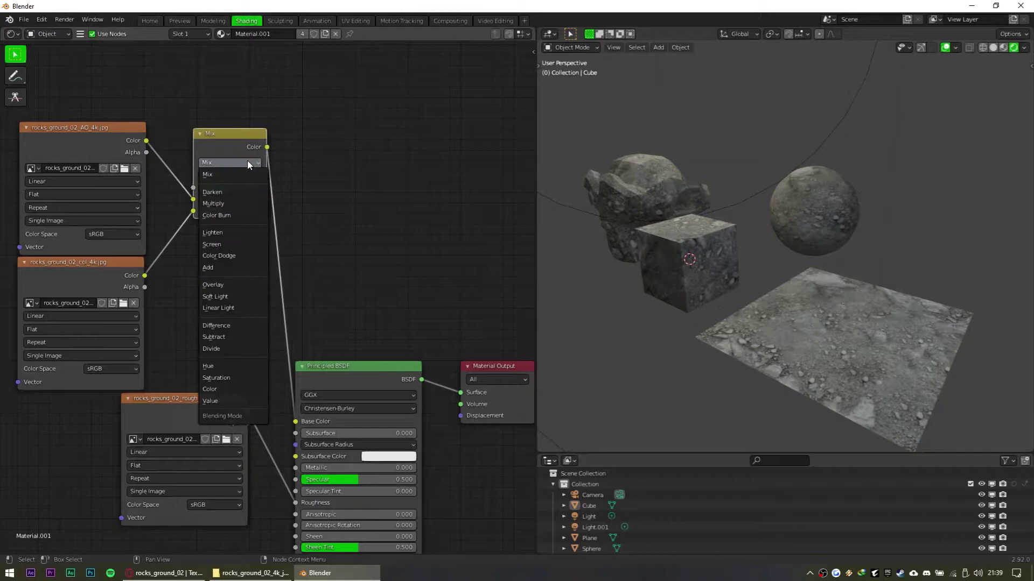
{"action": "left_click", "coordinate": [246, 204]}
{"action": "mouse_move", "coordinate": [247, 190]}
{"action": "left_mouse_down"}
{"action": "mouse_move", "coordinate": [221, 191]}
{"action": "mouse_move", "coordinate": [278, 190]}
{"action": "mouse_move", "coordinate": [159, 183]}
{"action": "mouse_move", "coordinate": [196, 214]}
{"action": "mouse_move", "coordinate": [219, 188]}
{"action": "mouse_move", "coordinate": [262, 188]}
{"action": "mouse_move", "coordinate": [199, 188]}
{"action": "mouse_move", "coordinate": [262, 188]}
{"action": "left_mouse_up"}
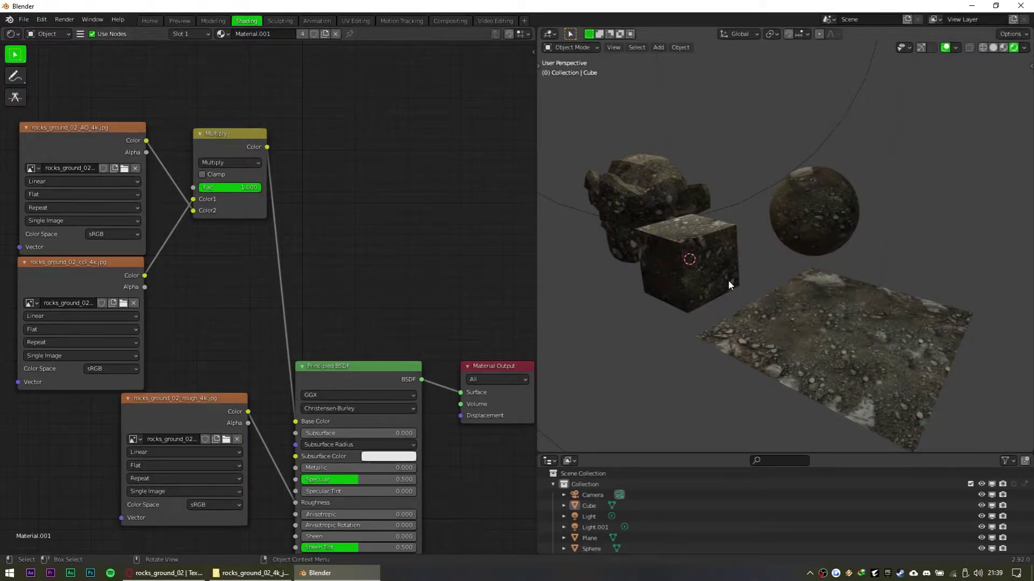
{"action": "middle_click_drag", "start_coordinate": [835, 194], "coordinate": [945, 256]}
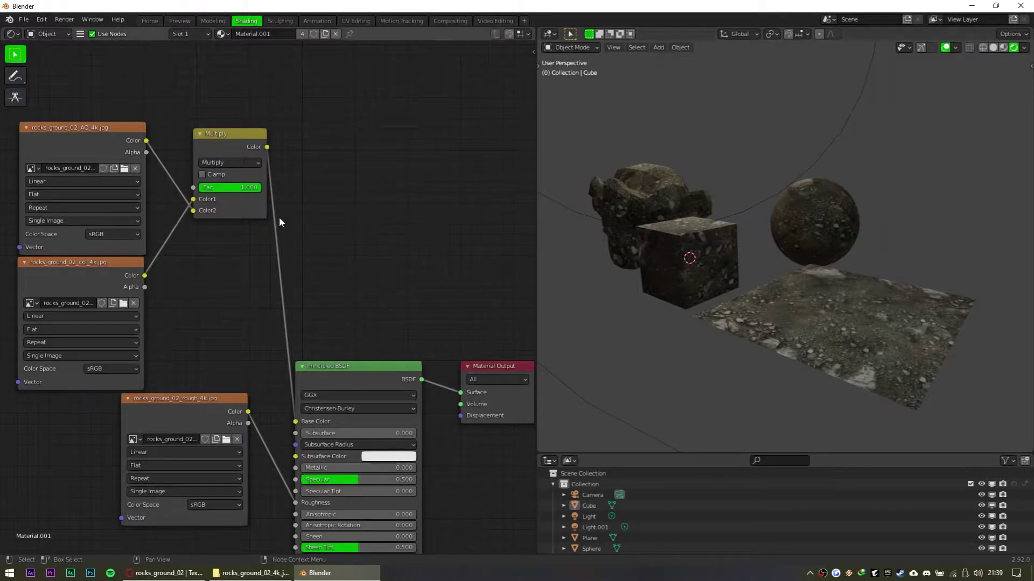
Compare the Darken and Color Burn blending modes on the mix node and return it to Multiply
{"action": "left_click", "coordinate": [240, 163]}
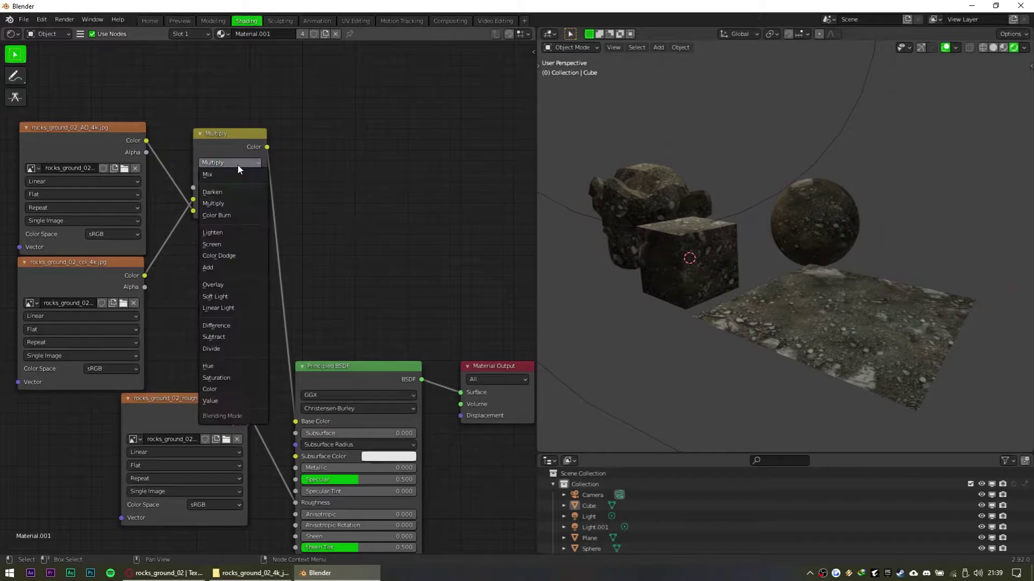
{"action": "left_click", "coordinate": [240, 192]}
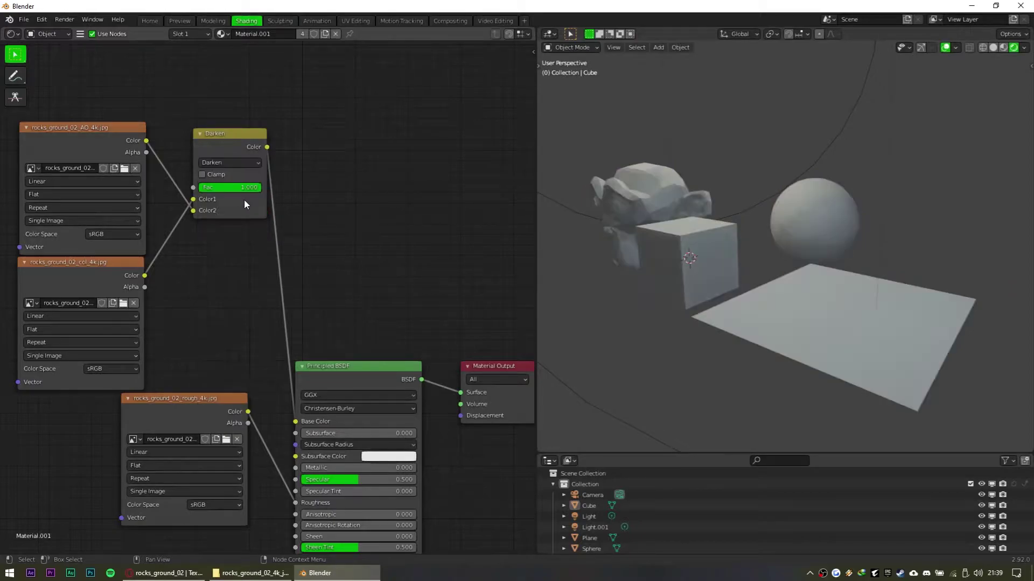
{"action": "left_click", "coordinate": [233, 161]}
{"action": "left_click", "coordinate": [221, 226]}
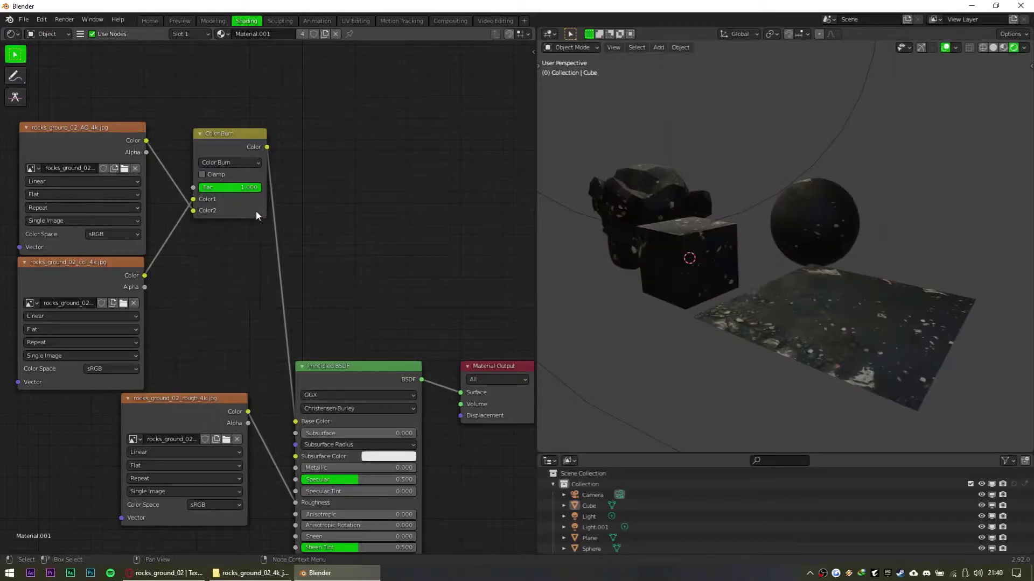
{"action": "mouse_move", "coordinate": [257, 188]}
{"action": "left_mouse_down"}
{"action": "mouse_move", "coordinate": [198, 187]}
{"action": "mouse_move", "coordinate": [262, 188]}
{"action": "left_mouse_up"}
{"action": "middle_click_drag", "start_coordinate": [815, 248], "coordinate": [807, 273]}
{"action": "mouse_move", "coordinate": [791, 332]}
{"action": "middle_mouse_down", "text": "shift"}
{"action": "mouse_move", "coordinate": [769, 308]}
{"action": "mouse_move", "coordinate": [799, 336]}
{"action": "mouse_move", "coordinate": [774, 339]}
{"action": "middle_mouse_up", "text": "shift"}
{"action": "scroll", "coordinate": [773, 315], "scroll_direction": "down", "scroll_amount": 2}
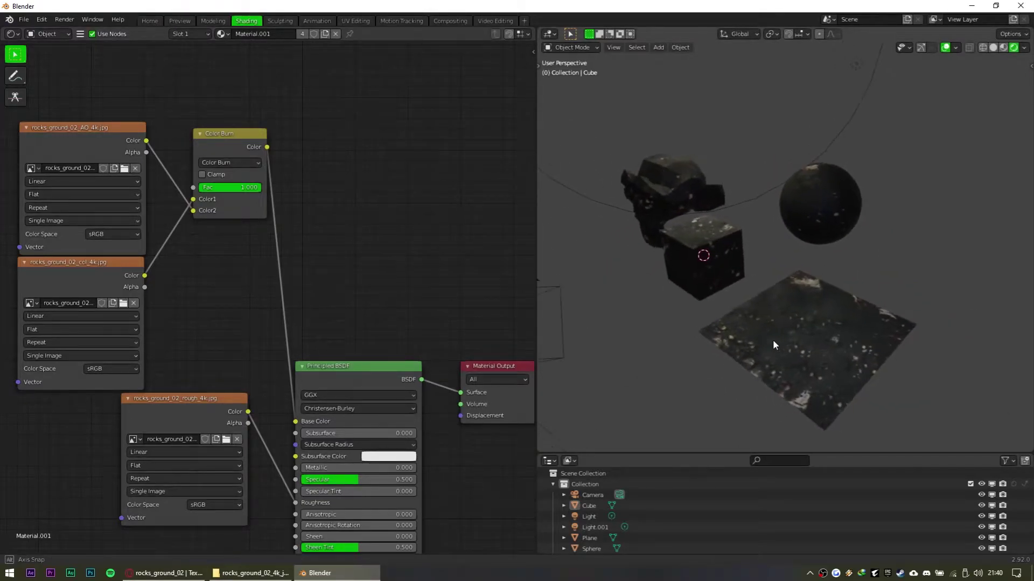
{"action": "left_click", "coordinate": [243, 166]}
{"action": "left_click", "coordinate": [256, 202]}
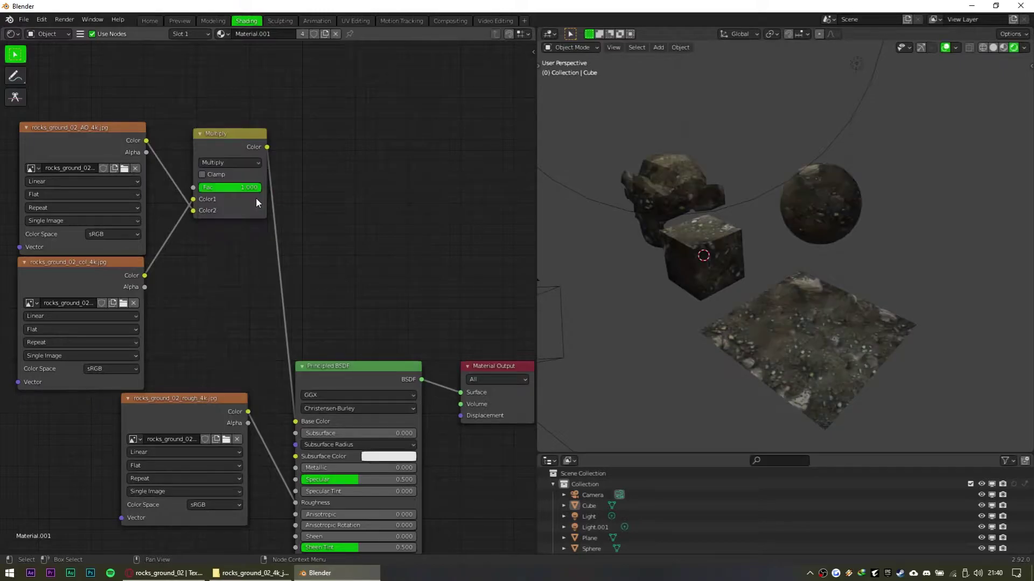
{"action": "mouse_move", "coordinate": [936, 266]}
{"action": "middle_mouse_down"}
{"action": "mouse_move", "coordinate": [958, 257]}
{"action": "mouse_move", "coordinate": [946, 265]}
{"action": "middle_mouse_up"}
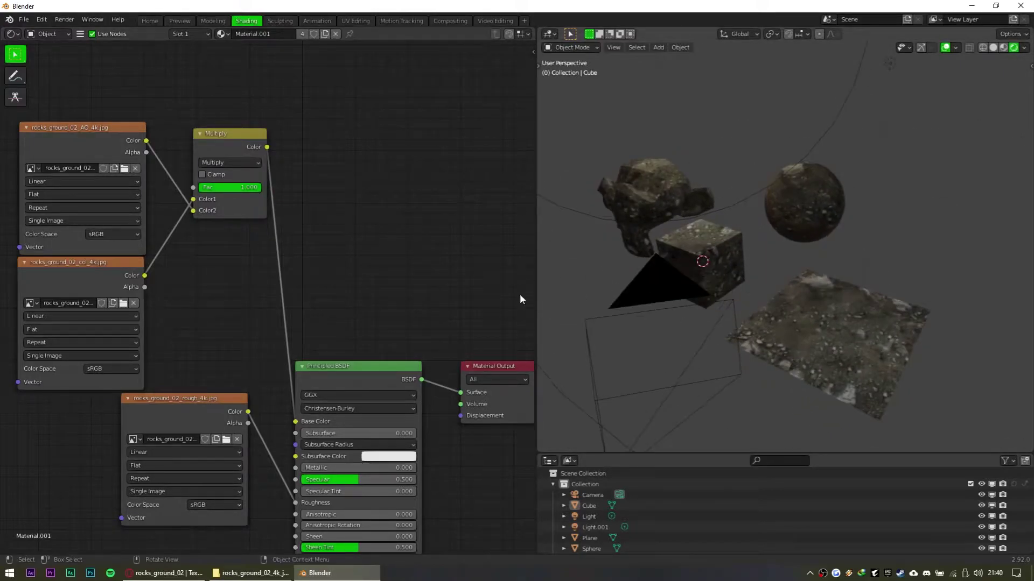
Switch to File Explorer and try to bring rocks_ground_02_nor_4k.jpg into Blender's node graph
{"action": "scroll", "coordinate": [276, 351], "scroll_direction": "down", "scroll_amount": 2}
{"action": "middle_click_drag", "start_coordinate": [234, 458], "coordinate": [248, 336]}
{"action": "middle_click_drag", "start_coordinate": [268, 82], "coordinate": [283, 96]}
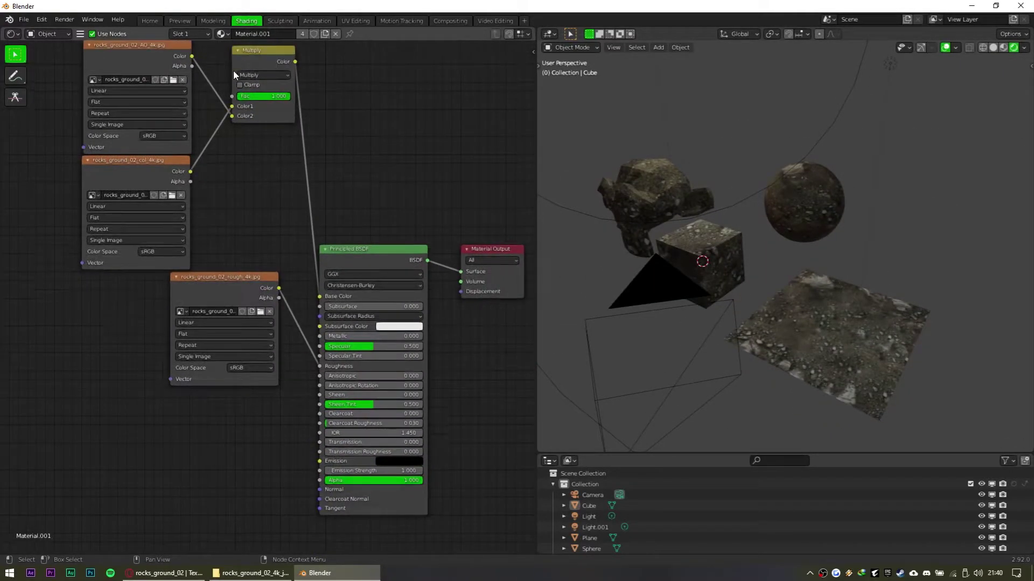
{"action": "middle_click_drag", "start_coordinate": [255, 414], "coordinate": [245, 319]}
{"action": "middle_click_drag", "start_coordinate": [258, 359], "coordinate": [256, 450]}
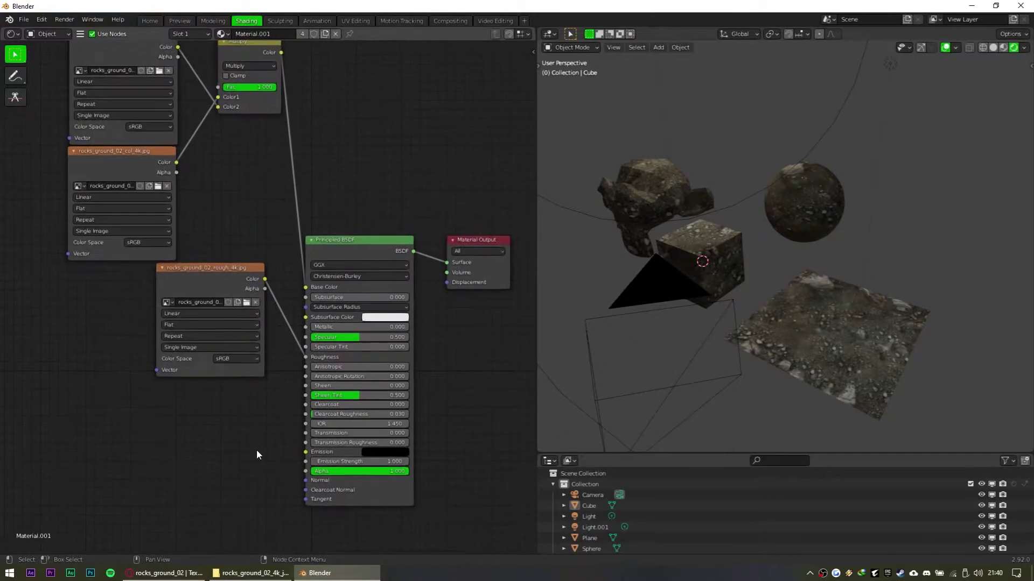
{"action": "middle_click_drag", "start_coordinate": [521, 389], "coordinate": [525, 352]}
{"action": "left_click", "coordinate": [251, 574]}
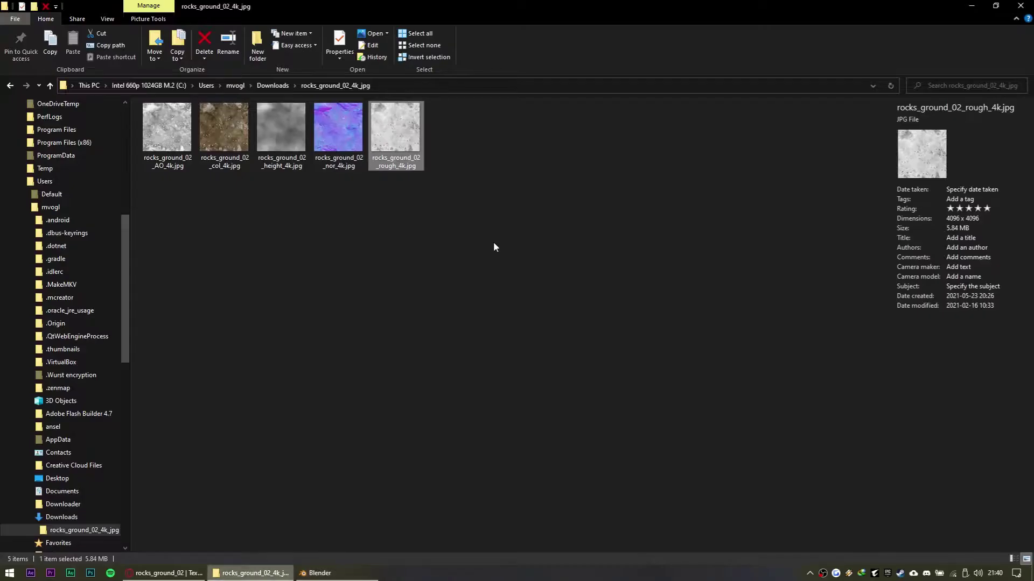
{"action": "left_click", "coordinate": [366, 235]}
{"action": "left_click_drag", "start_coordinate": [343, 139], "coordinate": [256, 478]}
{"action": "key", "text": "alt+Tab"}
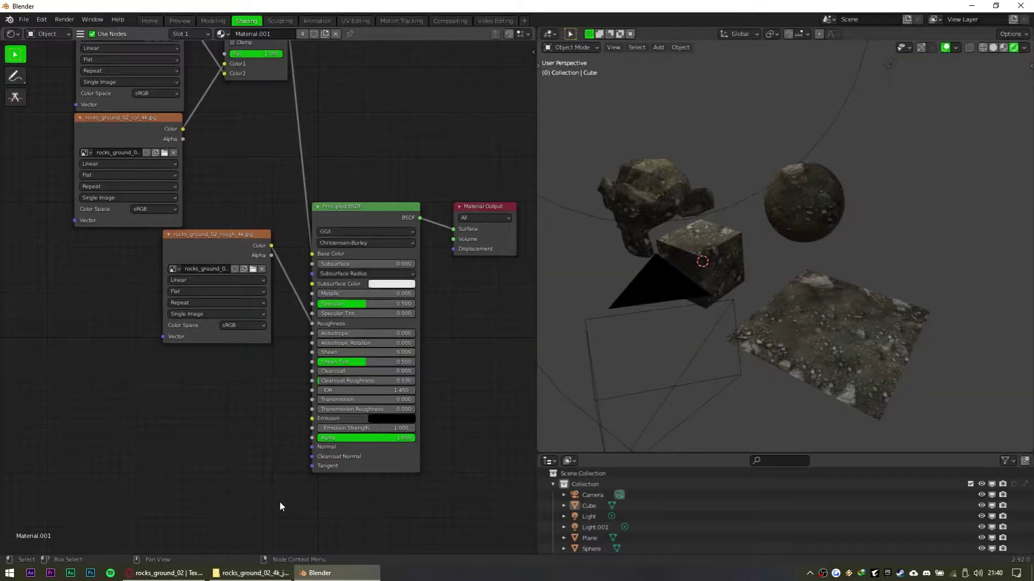
Duplicate the roughness image texture node, place the copy below it and load rocks_ground_02_nor_4k.jpg into the copy
{"action": "left_click", "coordinate": [218, 233]}
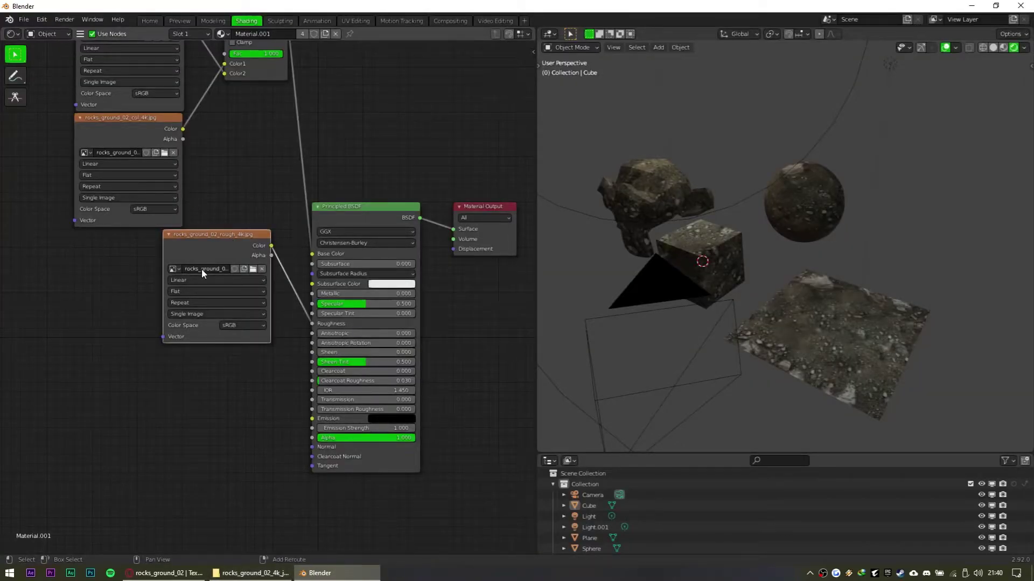
{"action": "key", "text": "shift+d"}
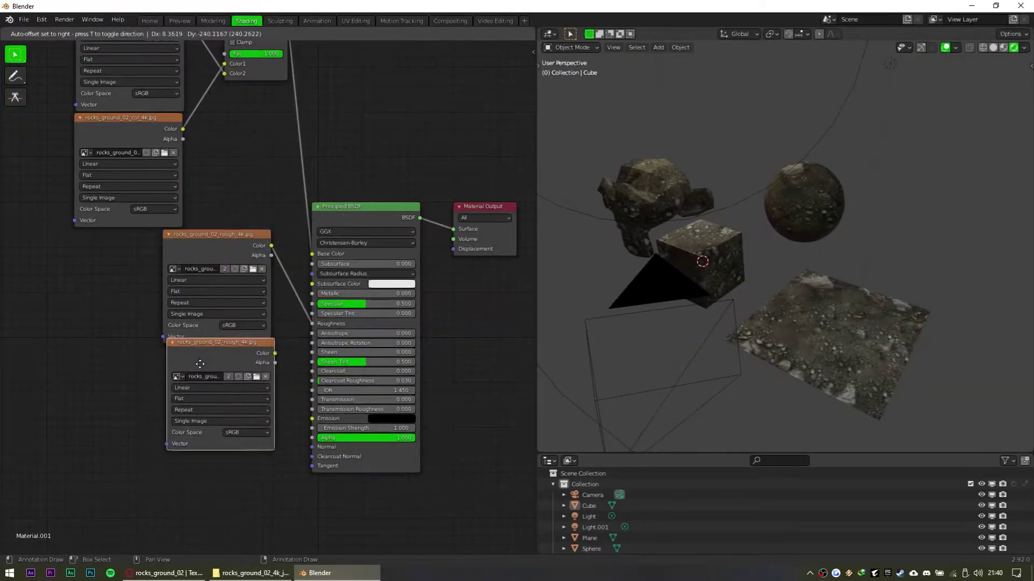
{"action": "left_click", "coordinate": [104, 366]}
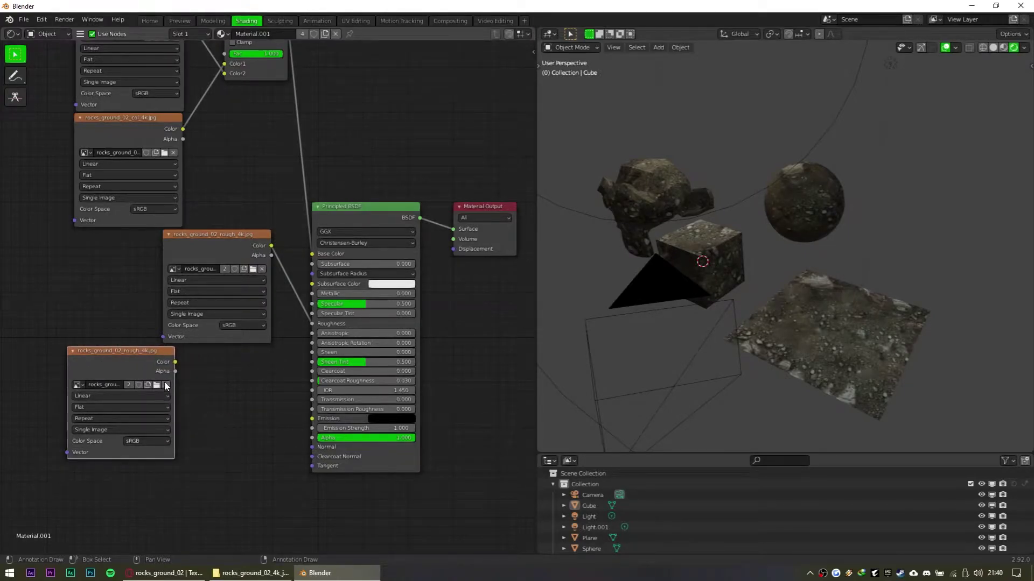
{"action": "left_click", "coordinate": [157, 385]}
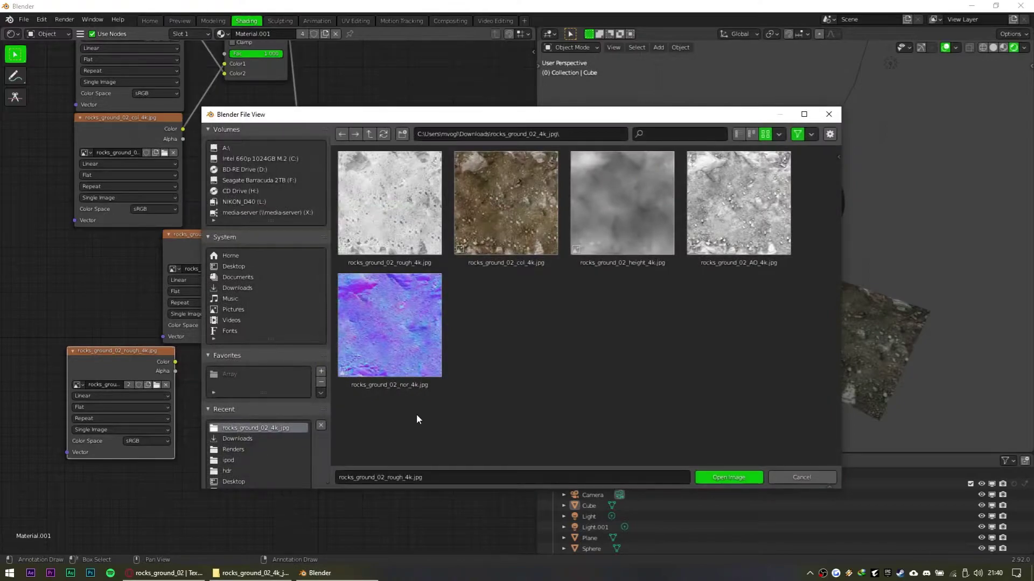
{"action": "double_click", "coordinate": [403, 295]}
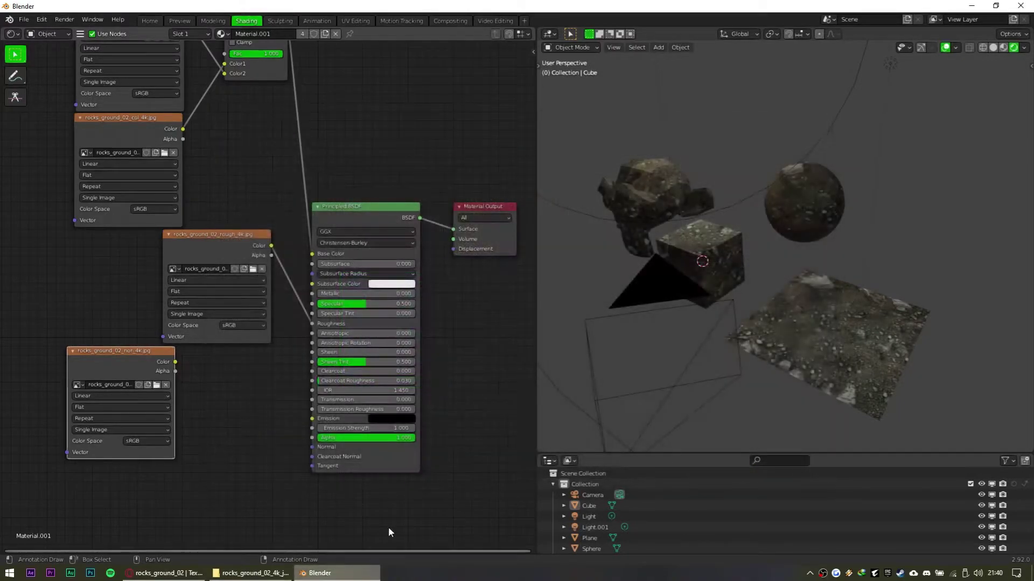
Add a Normal Map node between the rocks_ground_02_nor_4k.jpg texture and the Principled BSDF
{"action": "key", "text": "shift+a"}
{"action": "left_click", "coordinate": [242, 383]}
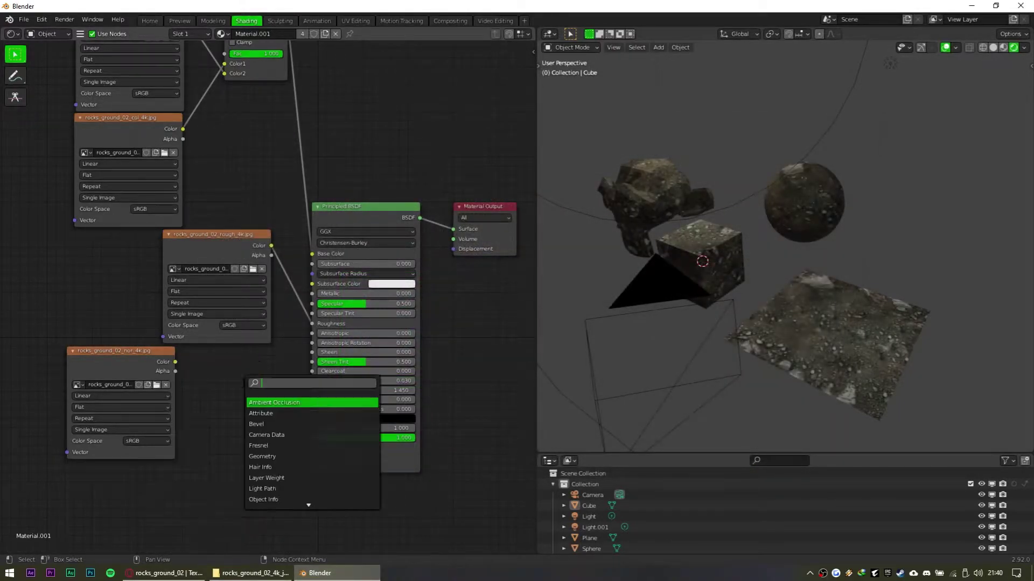
{"action": "type", "text": "Normal"}
{"action": "key", "text": "Down"}
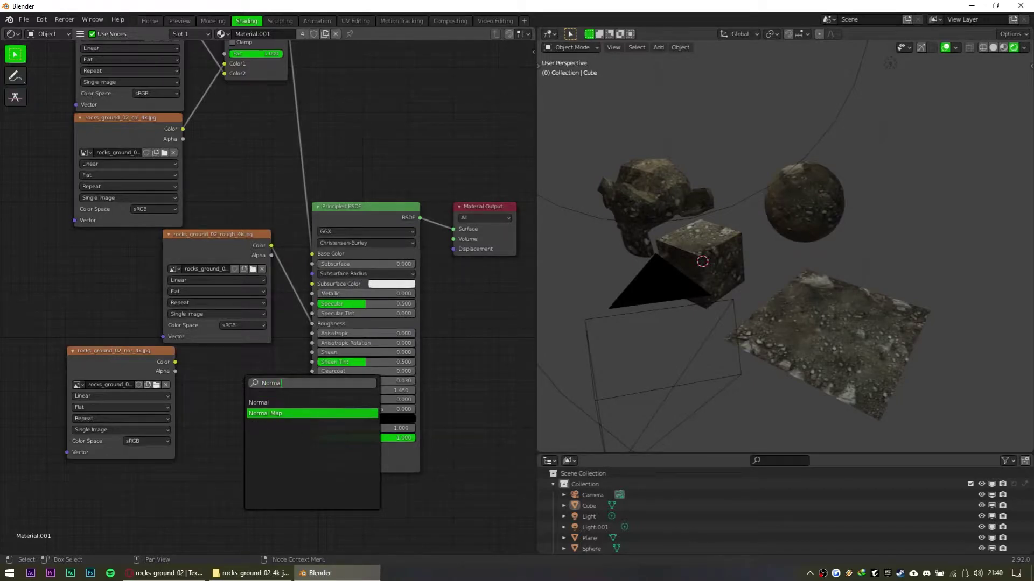
{"action": "key", "text": "Return"}
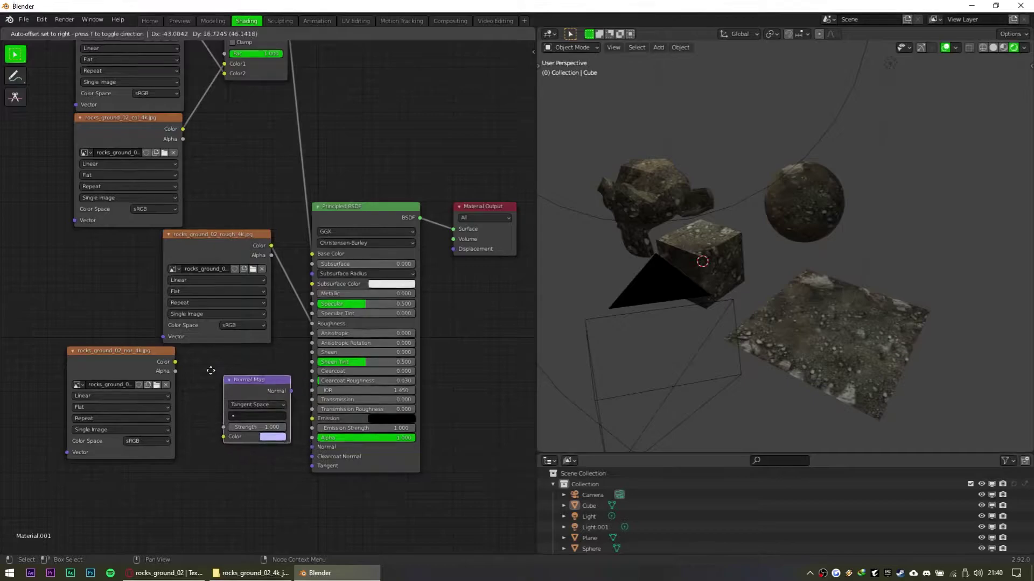
{"action": "left_click", "coordinate": [204, 361]}
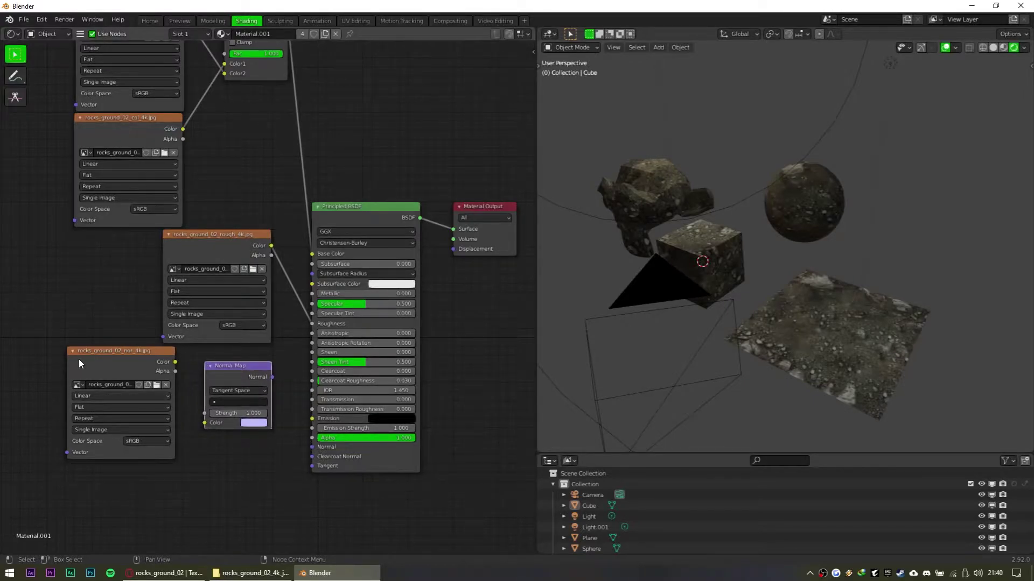
Wire the normal texture's Color through the Normal Map node into the Principled BSDF's Normal input and check the textured objects
{"action": "middle_click_drag", "start_coordinate": [353, 353], "coordinate": [375, 281]}
{"action": "left_click_drag", "start_coordinate": [197, 290], "coordinate": [228, 351]}
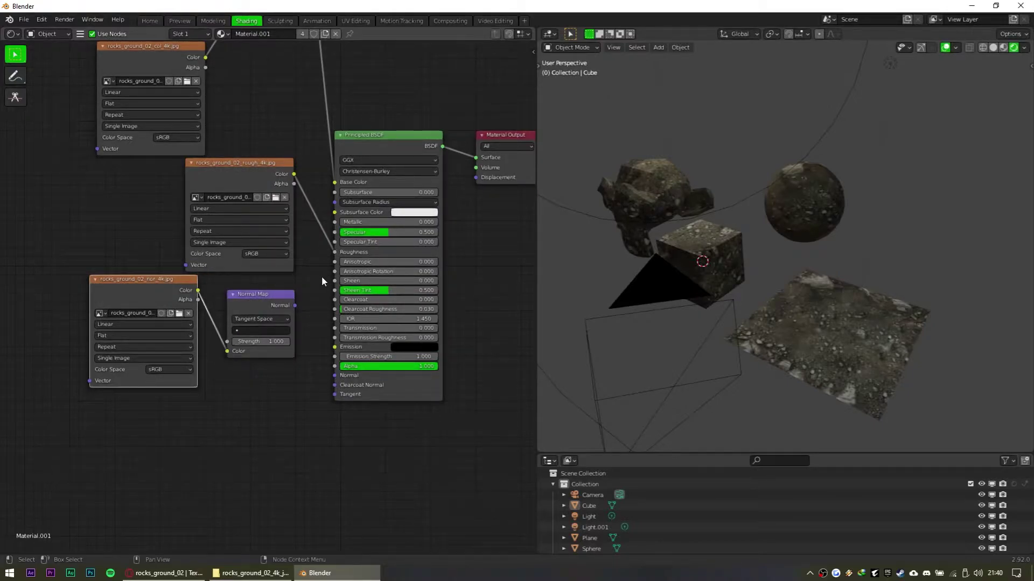
{"action": "left_click_drag", "start_coordinate": [294, 306], "coordinate": [334, 376]}
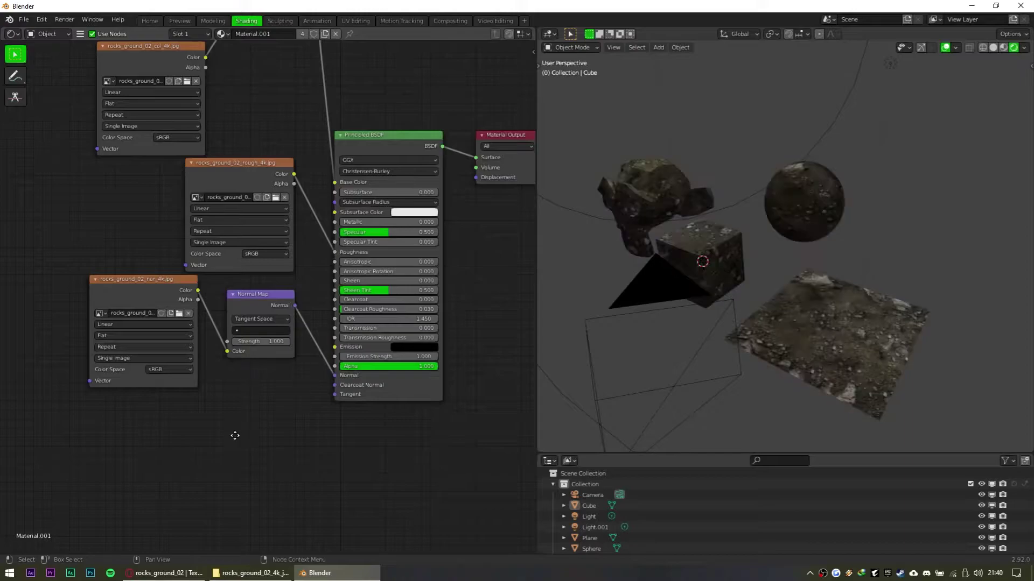
{"action": "middle_click_drag", "start_coordinate": [737, 385], "coordinate": [892, 296]}
{"action": "scroll", "coordinate": [734, 290], "scroll_direction": "down", "scroll_amount": 2}
{"action": "scroll", "coordinate": [886, 333], "scroll_direction": "up", "scroll_amount": 2}
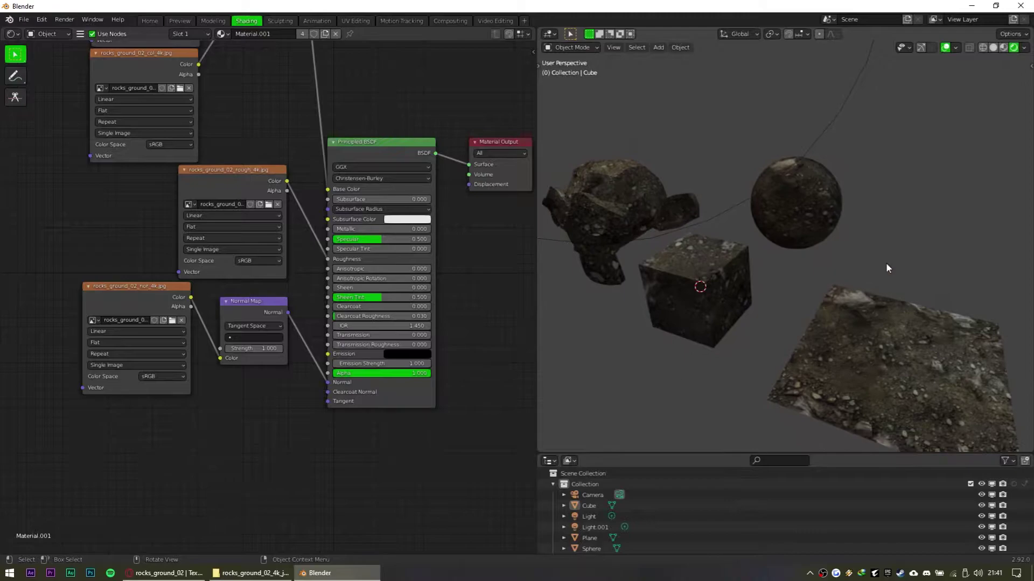
Set the normal texture's color space to Non-Color and inspect the cube's surface up close
{"action": "left_click", "coordinate": [185, 375]}
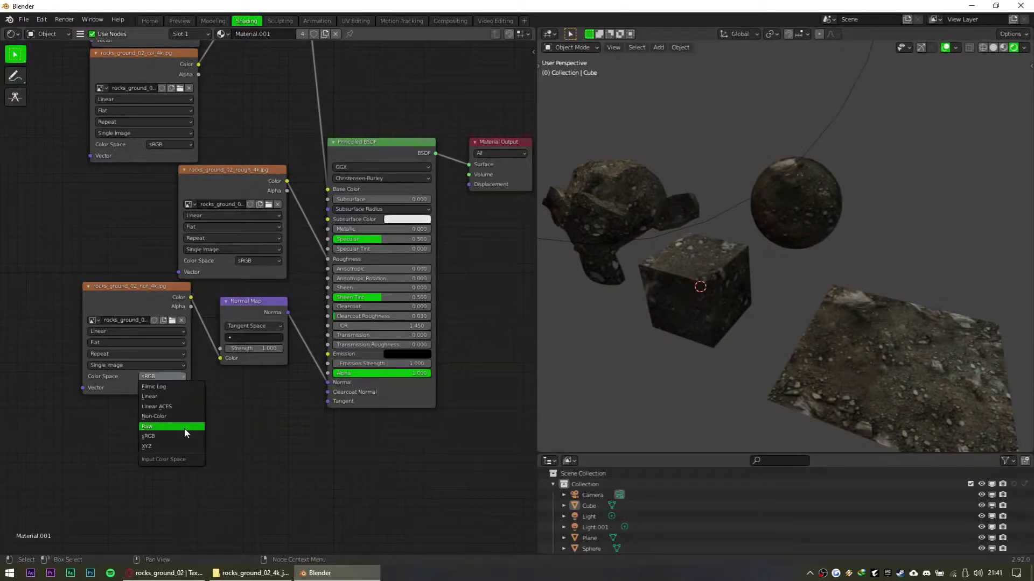
{"action": "left_click", "coordinate": [169, 375]}
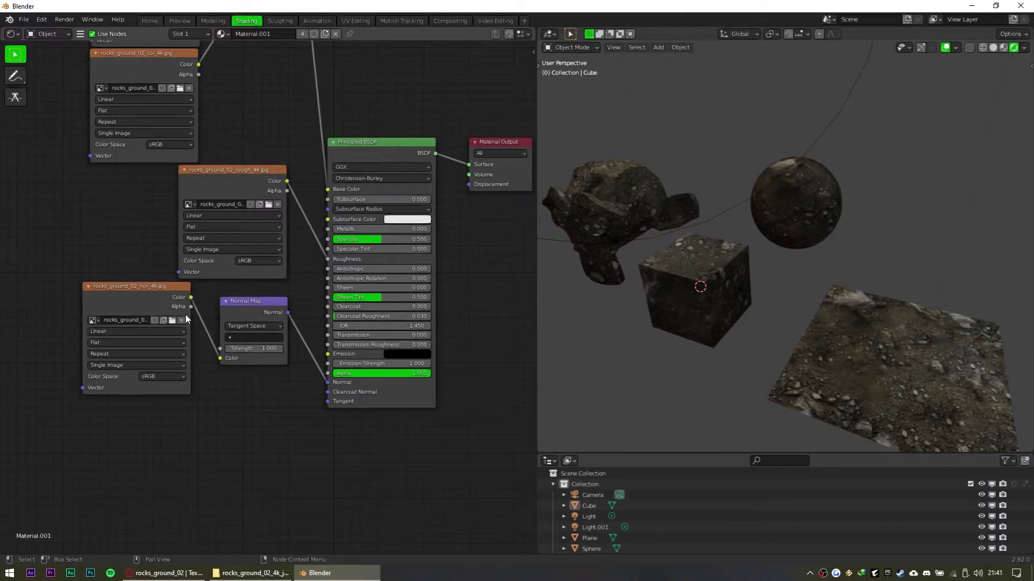
{"action": "left_click", "coordinate": [163, 377]}
{"action": "left_click", "coordinate": [196, 417]}
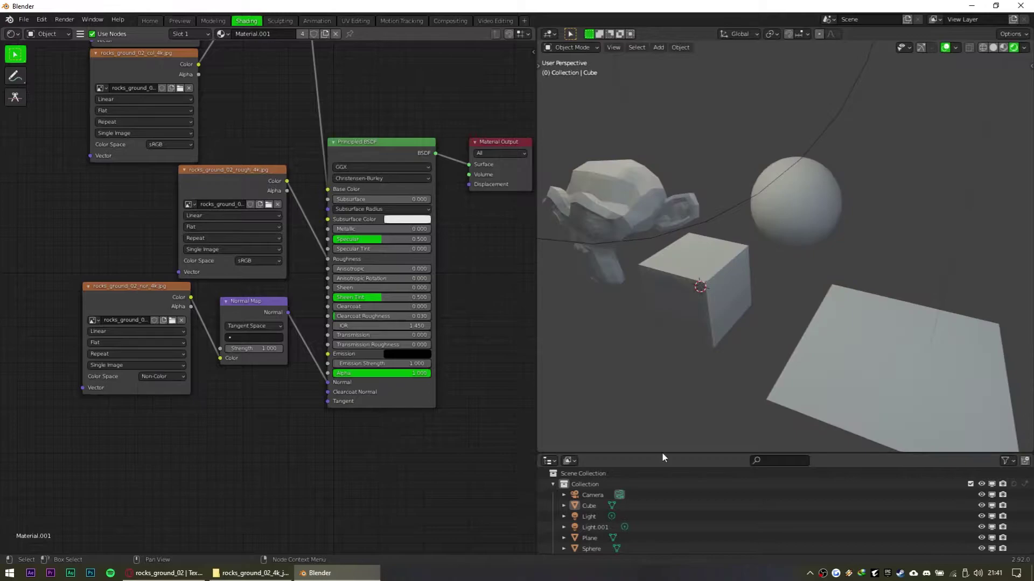
{"action": "scroll", "coordinate": [848, 382], "scroll_direction": "up", "scroll_amount": 3}
{"action": "middle_click_drag", "start_coordinate": [861, 363], "coordinate": [854, 308]}
{"action": "scroll", "coordinate": [874, 338], "scroll_direction": "up", "scroll_amount": 2}
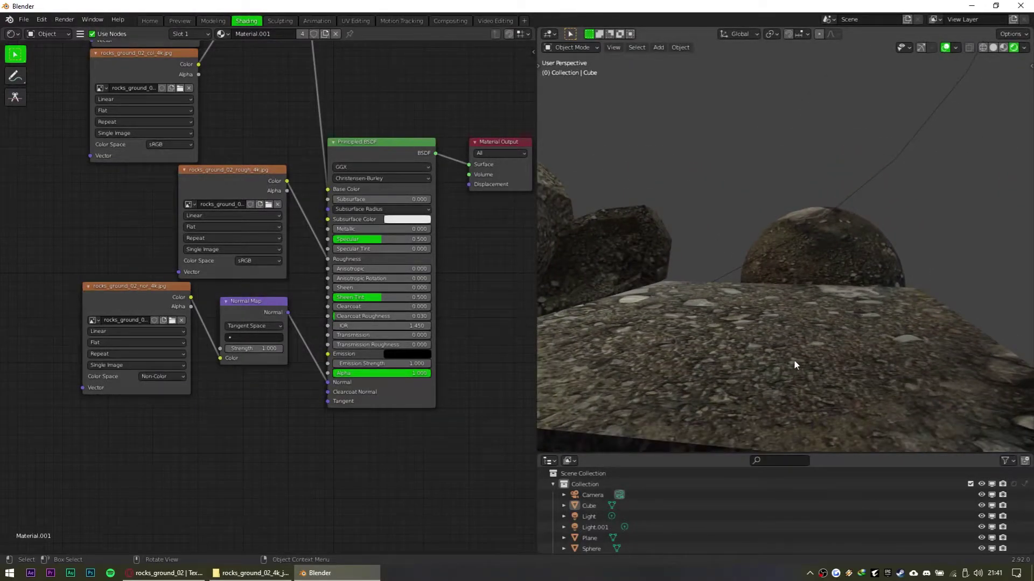
{"action": "scroll", "coordinate": [692, 166], "scroll_direction": "down", "scroll_amount": 6}
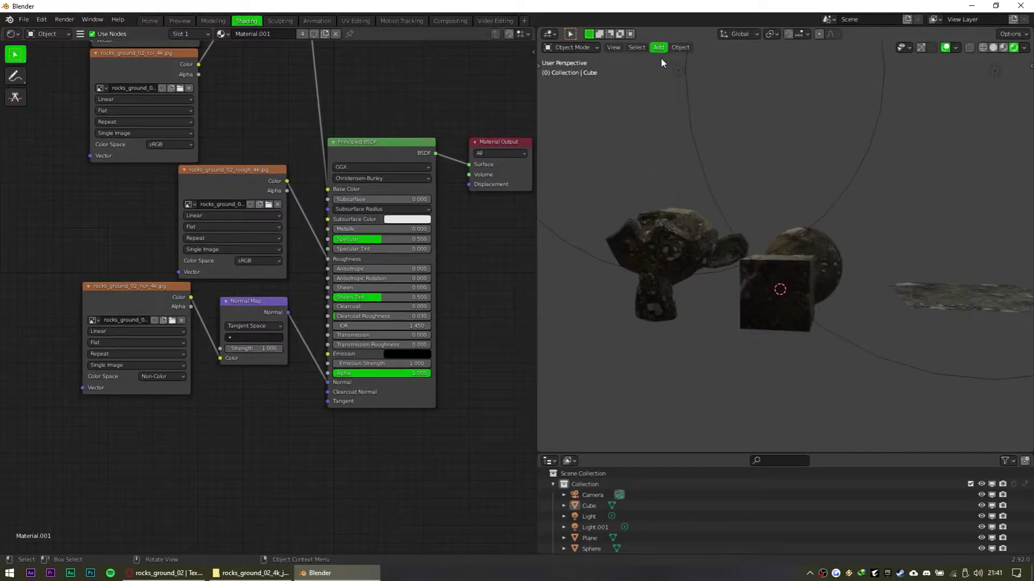
Try moving Light.001 around the scene to see how the normal-mapped surfaces react to light
{"action": "left_click", "coordinate": [677, 71]}
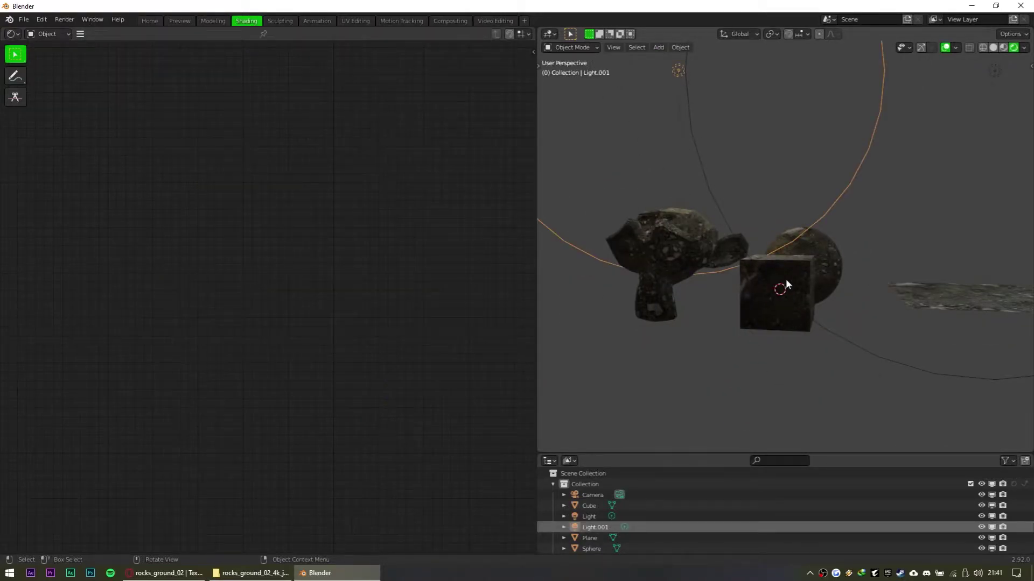
{"action": "scroll", "coordinate": [788, 288], "scroll_direction": "up", "scroll_amount": 8}
{"action": "mouse_move", "coordinate": [783, 269]}
{"action": "middle_mouse_down"}
{"action": "mouse_move", "coordinate": [771, 257]}
{"action": "mouse_move", "coordinate": [775, 269]}
{"action": "middle_mouse_up"}
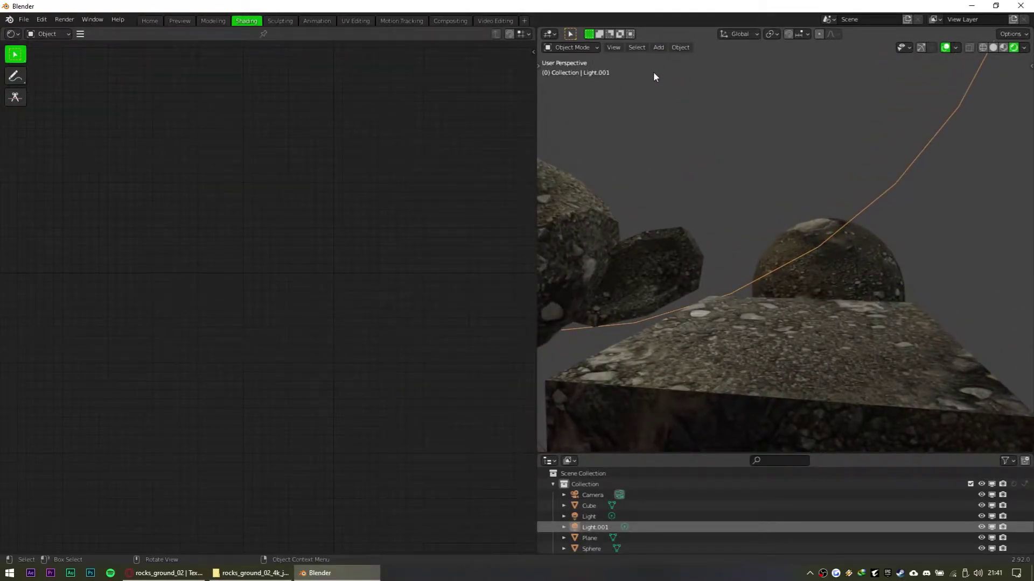
{"action": "key", "text": "g"}
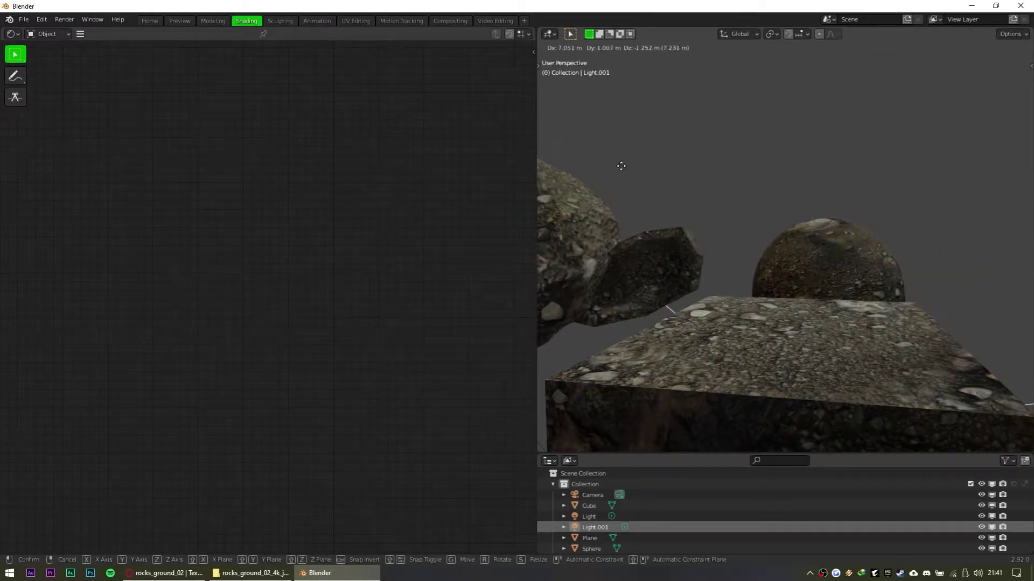
{"action": "left_click", "coordinate": [898, 228]}
{"action": "scroll", "coordinate": [899, 226], "scroll_direction": "down", "scroll_amount": 3}
{"action": "scroll", "coordinate": [900, 228], "scroll_direction": "down", "scroll_amount": 2}
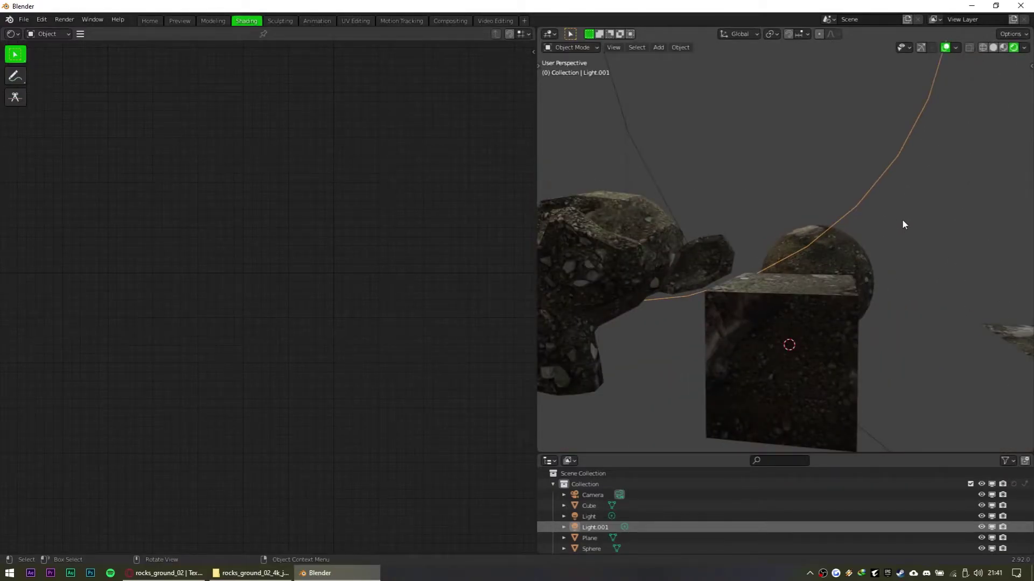
{"action": "left_click", "coordinate": [903, 221]}
Make the cube the active object again to bring back its material nodes, and examine the textured objects from several angles
{"action": "scroll", "coordinate": [907, 245], "scroll_direction": "down", "scroll_amount": 1}
{"action": "middle_click_drag", "start_coordinate": [906, 245], "coordinate": [802, 416]}
{"action": "scroll", "coordinate": [685, 306], "scroll_direction": "down", "scroll_amount": 3}
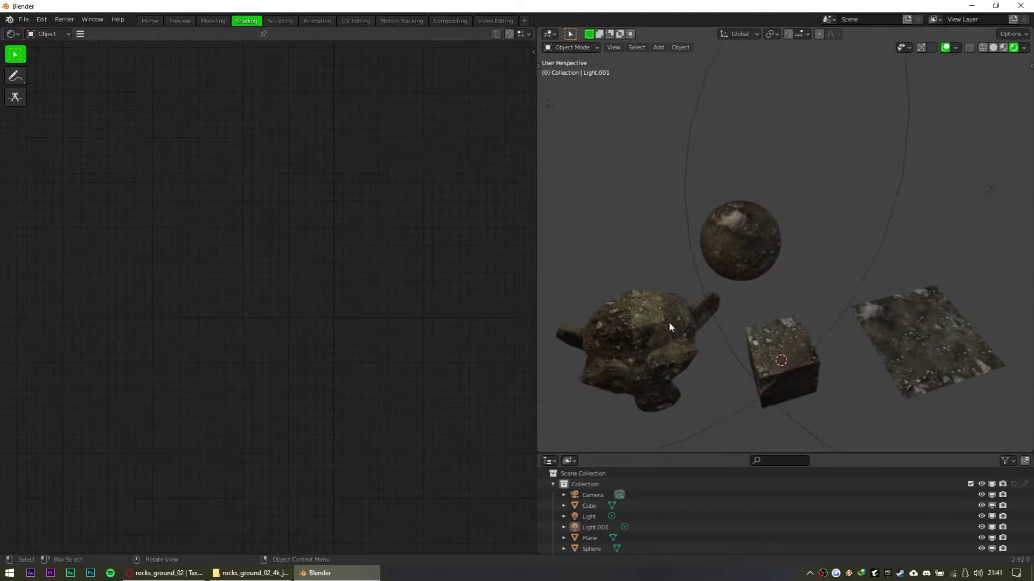
{"action": "middle_click_drag", "start_coordinate": [822, 254], "coordinate": [896, 248]}
{"action": "scroll", "coordinate": [748, 285], "scroll_direction": "up", "scroll_amount": 3}
{"action": "middle_click_drag", "start_coordinate": [747, 287], "coordinate": [772, 303]}
{"action": "left_click", "coordinate": [772, 306]}
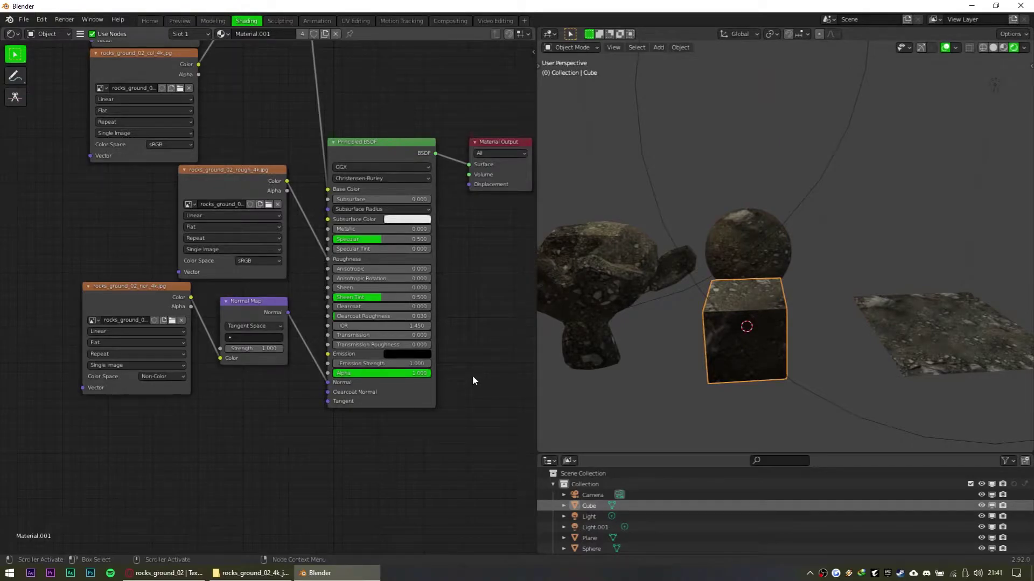
{"action": "left_click", "coordinate": [812, 325]}
{"action": "middle_click_drag", "start_coordinate": [816, 325], "coordinate": [796, 239]}
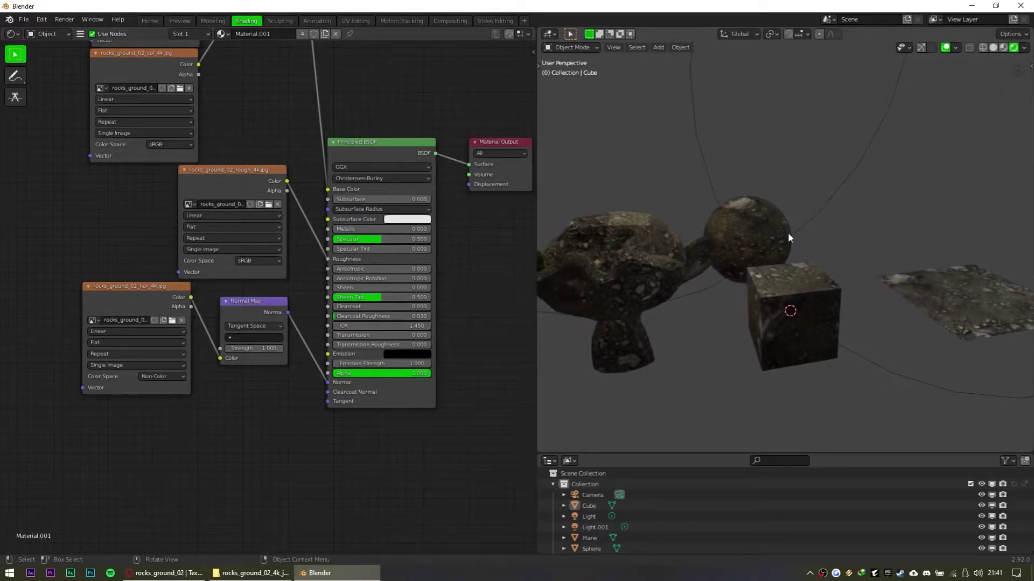
{"action": "scroll", "coordinate": [787, 244], "scroll_direction": "up", "scroll_amount": 1}
{"action": "scroll", "coordinate": [364, 214], "scroll_direction": "down", "scroll_amount": 1}
Try a higher Normal Map strength while viewing the cube up close, and reset the strength to 1
{"action": "middle_click_drag", "start_coordinate": [363, 215], "coordinate": [373, 235]}
{"action": "scroll", "coordinate": [281, 412], "scroll_direction": "up", "scroll_amount": 5}
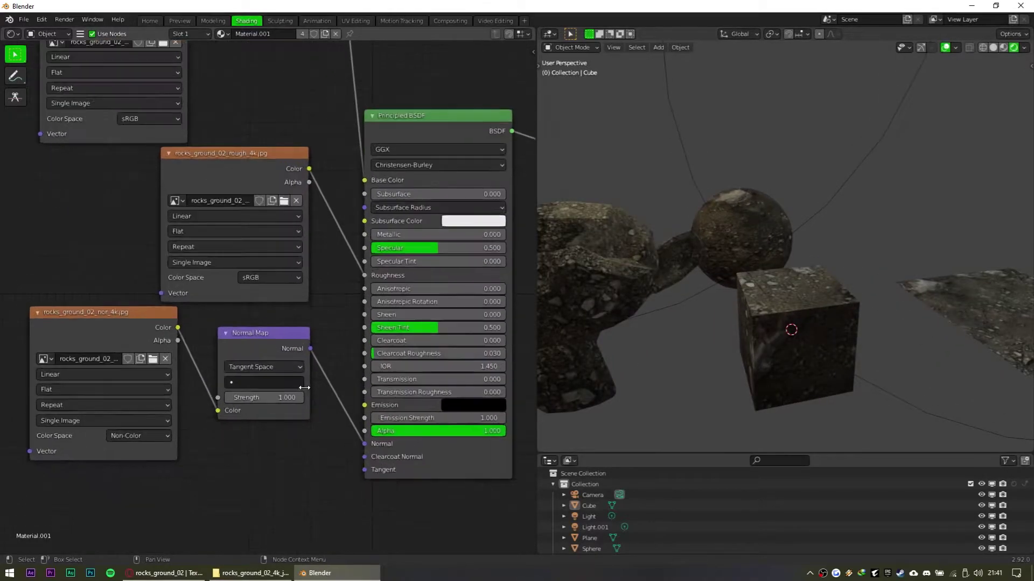
{"action": "scroll", "coordinate": [840, 298], "scroll_direction": "up", "scroll_amount": 1}
{"action": "scroll", "coordinate": [841, 299], "scroll_direction": "up", "scroll_amount": 2}
{"action": "middle_click_drag", "start_coordinate": [840, 298], "coordinate": [836, 253]}
{"action": "left_click_drag", "start_coordinate": [275, 397], "coordinate": [353, 398]}
{"action": "double_click", "coordinate": [296, 400]}
{"action": "type", "text": "1"}
{"action": "key", "text": "Return"}
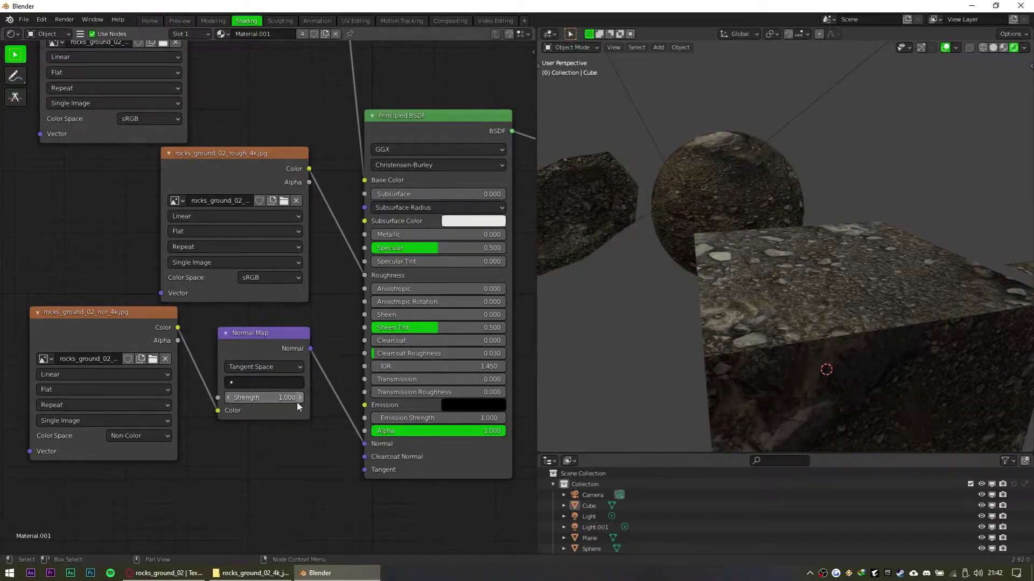
Disconnect the color mix from the Principled BSDF's Base Color and the roughness texture from its Roughness input
{"action": "scroll", "coordinate": [984, 206], "scroll_direction": "down", "scroll_amount": 8}
{"action": "middle_click_drag", "start_coordinate": [977, 205], "coordinate": [939, 288]}
{"action": "scroll", "coordinate": [988, 209], "scroll_direction": "up", "scroll_amount": 5}
{"action": "scroll", "coordinate": [981, 242], "scroll_direction": "down", "scroll_amount": 1}
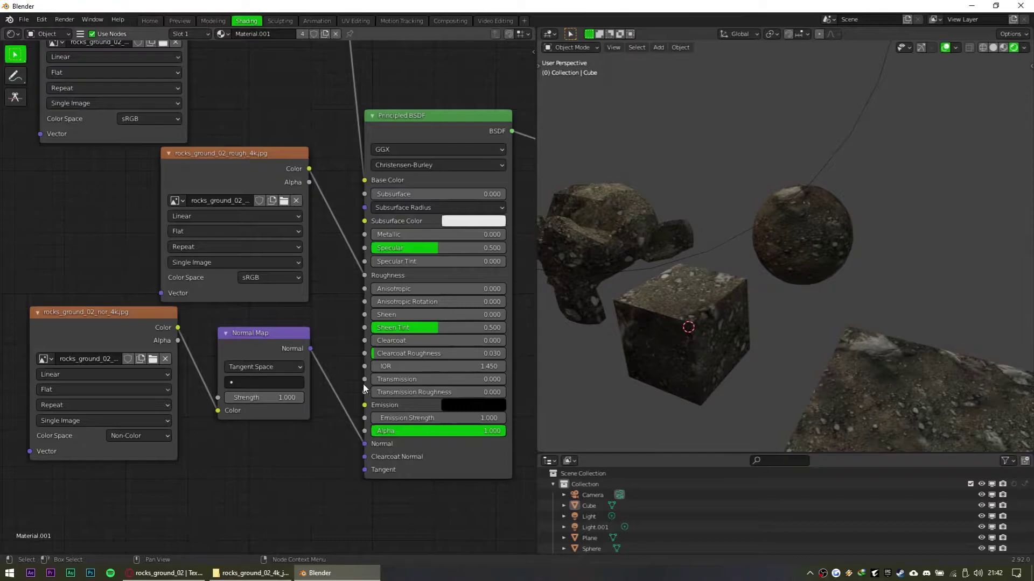
{"action": "middle_click_drag", "start_coordinate": [331, 195], "coordinate": [321, 276]}
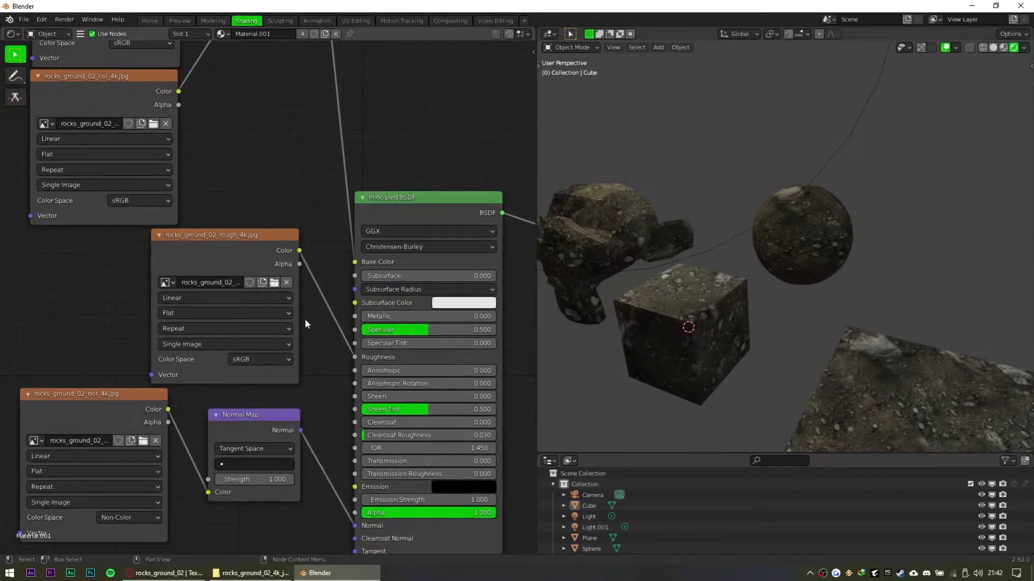
{"action": "scroll", "coordinate": [334, 327], "scroll_direction": "down", "scroll_amount": 1}
{"action": "left_click_drag", "start_coordinate": [341, 268], "coordinate": [326, 271]}
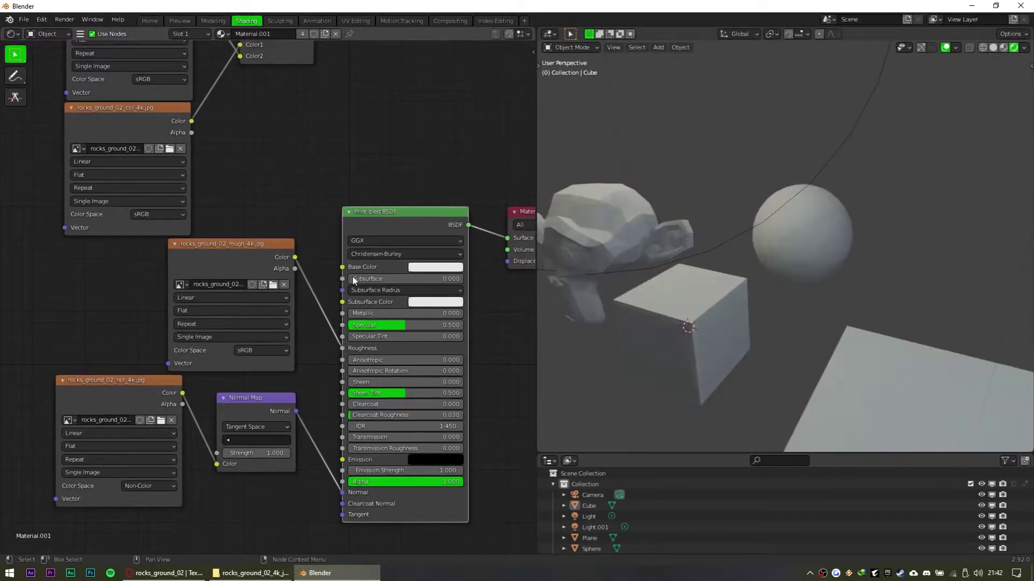
{"action": "left_click_drag", "start_coordinate": [343, 349], "coordinate": [325, 345]}
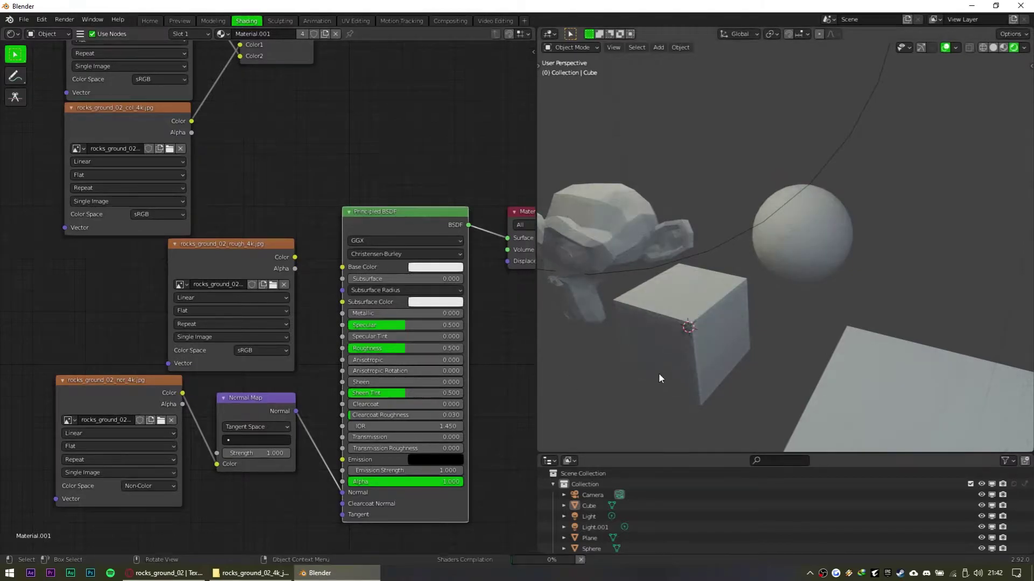
Try a stronger Normal Map strength on the uncolored objects, undo it and inspect the surface relief
{"action": "scroll", "coordinate": [734, 331], "scroll_direction": "up", "scroll_amount": 1}
{"action": "middle_click_drag", "start_coordinate": [734, 331], "coordinate": [690, 241]}
{"action": "left_click_drag", "start_coordinate": [273, 457], "coordinate": [334, 457]}
{"action": "key", "text": "ctrl+z"}
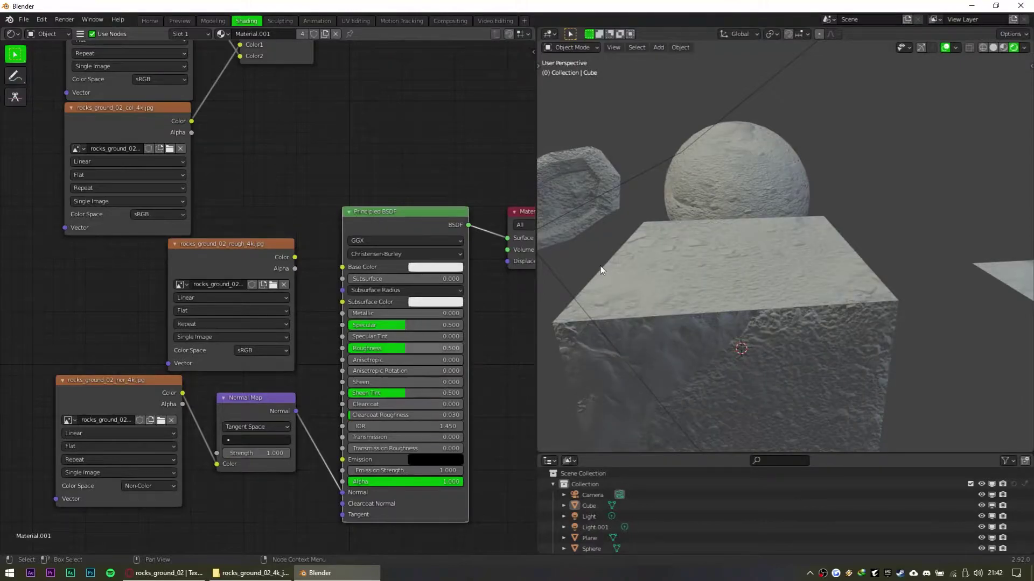
{"action": "scroll", "coordinate": [766, 192], "scroll_direction": "down", "scroll_amount": 8}
{"action": "middle_click_drag", "start_coordinate": [770, 193], "coordinate": [771, 222]}
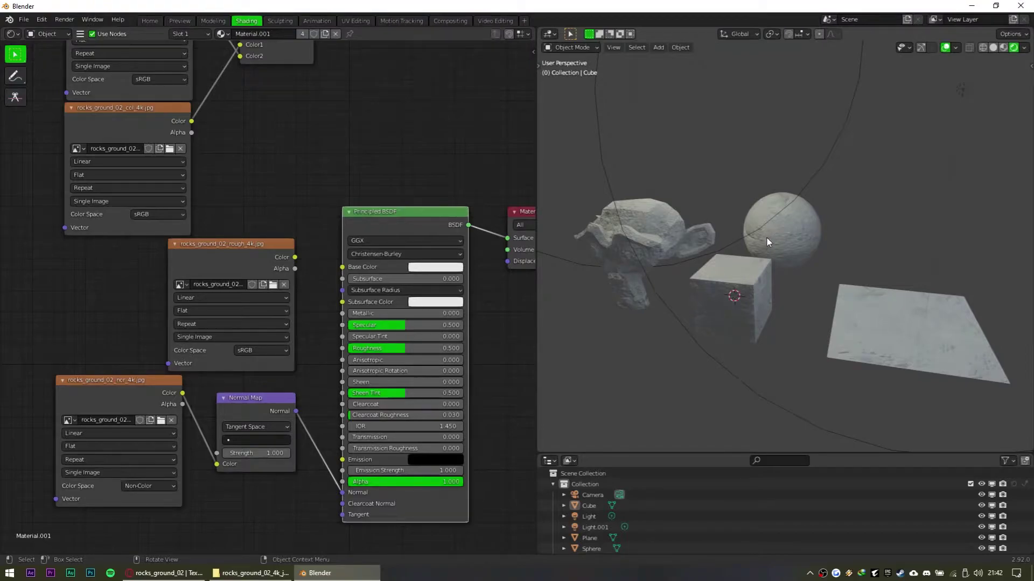
{"action": "scroll", "coordinate": [765, 238], "scroll_direction": "up", "scroll_amount": 5}
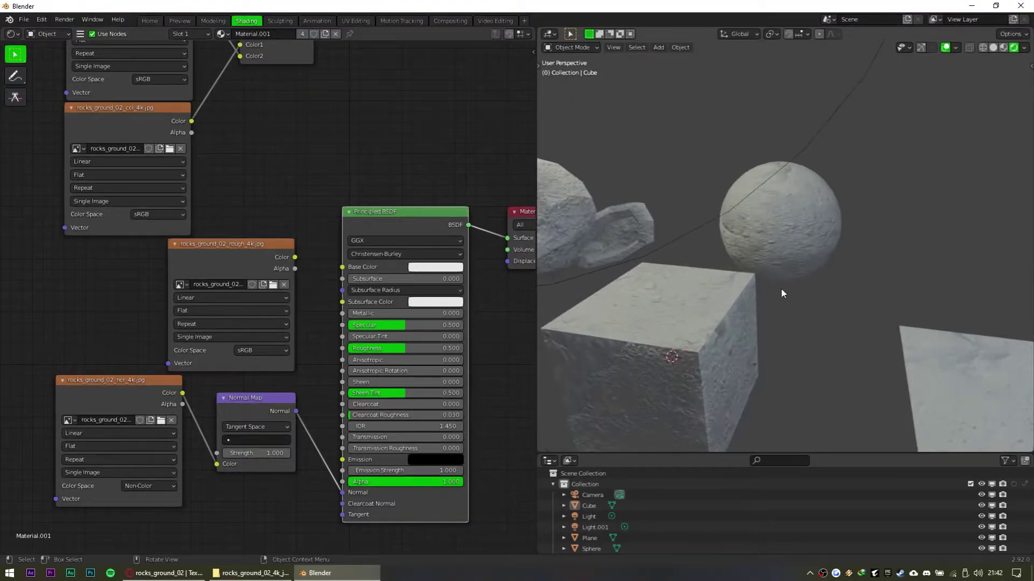
{"action": "middle_click_drag", "start_coordinate": [681, 362], "coordinate": [729, 316], "text": "shift"}
Disconnect the Normal Map from the Principled BSDF, reconnect the roughness texture to Roughness and examine the roughness effect alone
{"action": "left_click_drag", "start_coordinate": [343, 492], "coordinate": [245, 389]}
{"action": "left_click_drag", "start_coordinate": [295, 258], "coordinate": [344, 348]}
{"action": "scroll", "coordinate": [686, 260], "scroll_direction": "up", "scroll_amount": 3}
{"action": "middle_click_drag", "start_coordinate": [686, 260], "coordinate": [755, 280]}
{"action": "scroll", "coordinate": [755, 279], "scroll_direction": "up", "scroll_amount": 2}
{"action": "mouse_move", "coordinate": [698, 230]}
{"action": "middle_mouse_down"}
{"action": "mouse_move", "coordinate": [738, 242]}
{"action": "mouse_move", "coordinate": [726, 253]}
{"action": "mouse_move", "coordinate": [701, 235]}
{"action": "middle_mouse_up"}
{"action": "mouse_move", "coordinate": [724, 321]}
{"action": "middle_mouse_down"}
{"action": "mouse_move", "coordinate": [678, 306]}
{"action": "mouse_move", "coordinate": [745, 318]}
{"action": "middle_mouse_up"}
{"action": "scroll", "coordinate": [755, 292], "scroll_direction": "down", "scroll_amount": 4}
{"action": "scroll", "coordinate": [824, 240], "scroll_direction": "down", "scroll_amount": 3}
{"action": "middle_click_drag", "start_coordinate": [810, 260], "coordinate": [704, 217]}
{"action": "scroll", "coordinate": [722, 293], "scroll_direction": "up", "scroll_amount": 3}
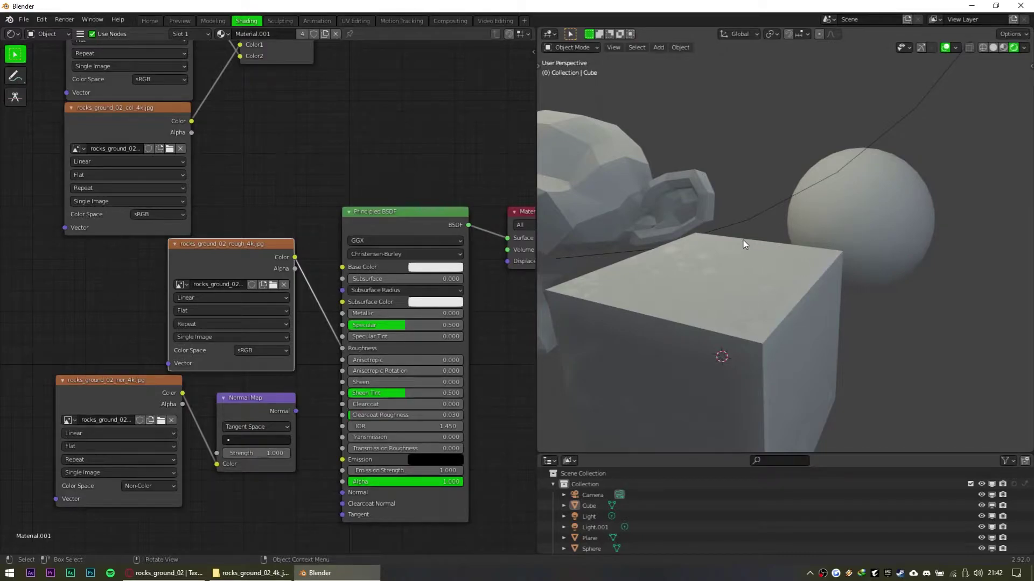
{"action": "mouse_move", "coordinate": [733, 243]}
{"action": "middle_mouse_down"}
{"action": "mouse_move", "coordinate": [751, 186]}
{"action": "mouse_move", "coordinate": [752, 239]}
{"action": "middle_mouse_up"}
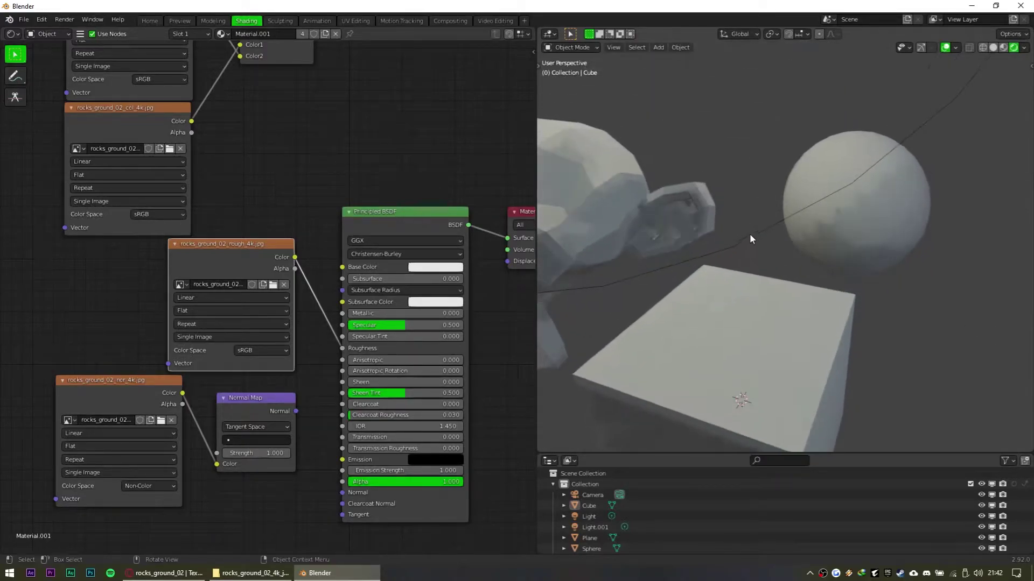
Reconnect the Multiply node's color output to the Principled BSDF's Base Color
{"action": "scroll", "coordinate": [705, 342], "scroll_direction": "down", "scroll_amount": 4}
{"action": "middle_click_drag", "start_coordinate": [851, 325], "coordinate": [807, 326], "text": "shift"}
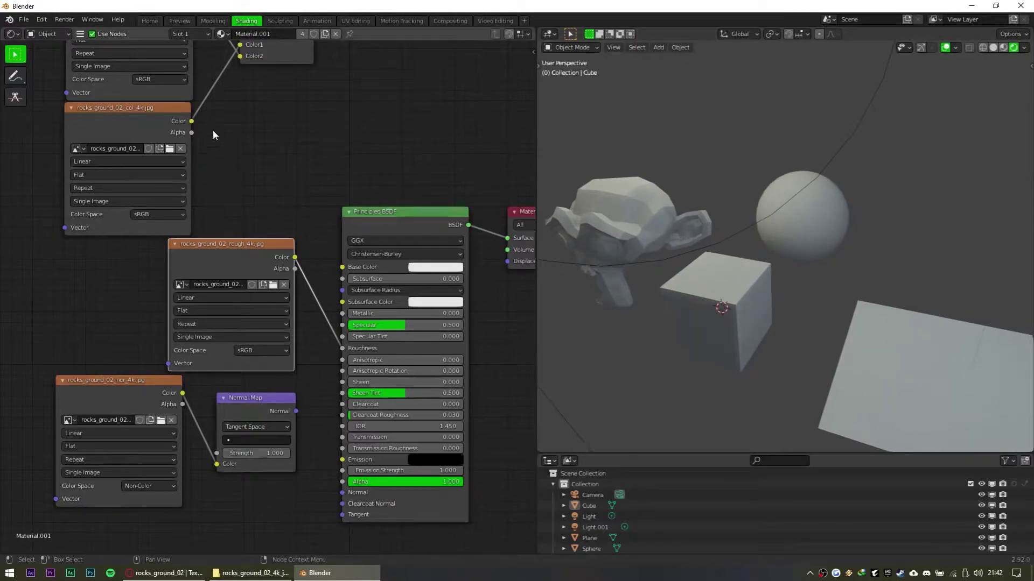
{"action": "middle_click_drag", "start_coordinate": [213, 131], "coordinate": [229, 206]}
{"action": "left_click_drag", "start_coordinate": [330, 66], "coordinate": [366, 342]}
{"action": "scroll", "coordinate": [389, 276], "scroll_direction": "down", "scroll_amount": 5}
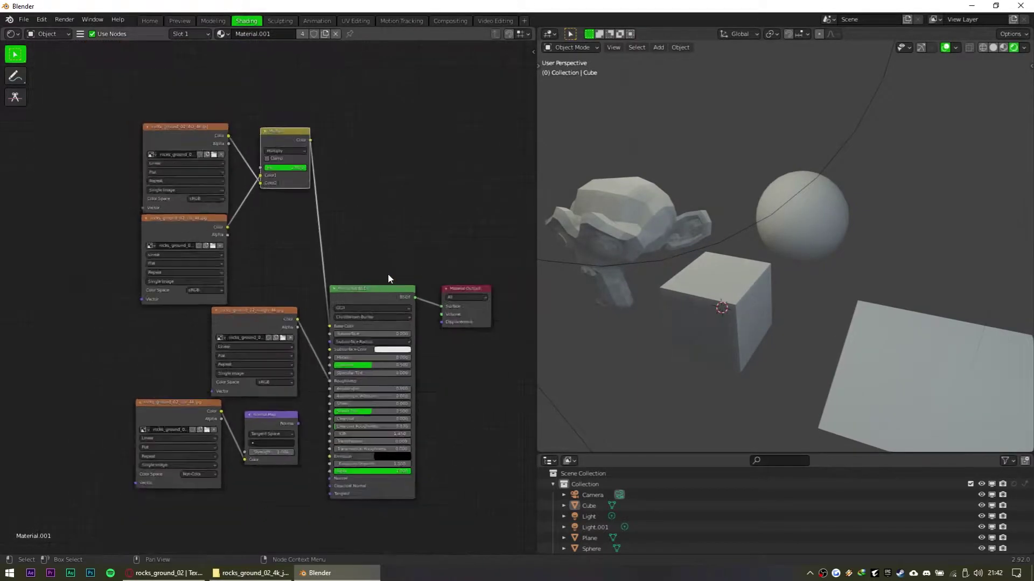
{"action": "scroll", "coordinate": [389, 277], "scroll_direction": "down", "scroll_amount": 1}
{"action": "left_click", "coordinate": [428, 241]}
{"action": "scroll", "coordinate": [379, 351], "scroll_direction": "up", "scroll_amount": 2}
{"action": "middle_click_drag", "start_coordinate": [379, 351], "coordinate": [411, 320]}
{"action": "middle_click_drag", "start_coordinate": [503, 364], "coordinate": [468, 369]}
{"action": "scroll", "coordinate": [454, 361], "scroll_direction": "up", "scroll_amount": 1}
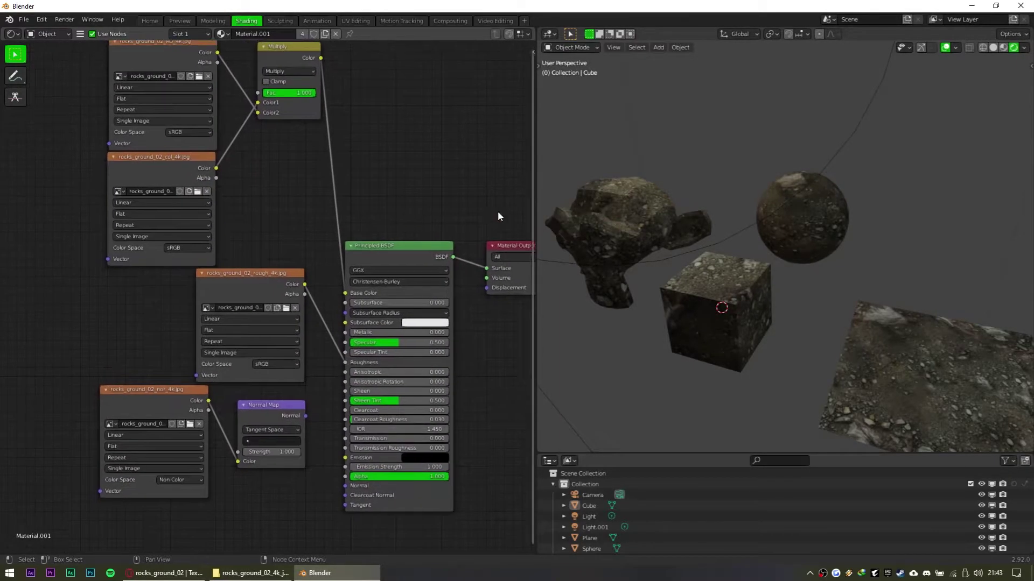
{"action": "middle_click_drag", "start_coordinate": [416, 230], "coordinate": [411, 245]}
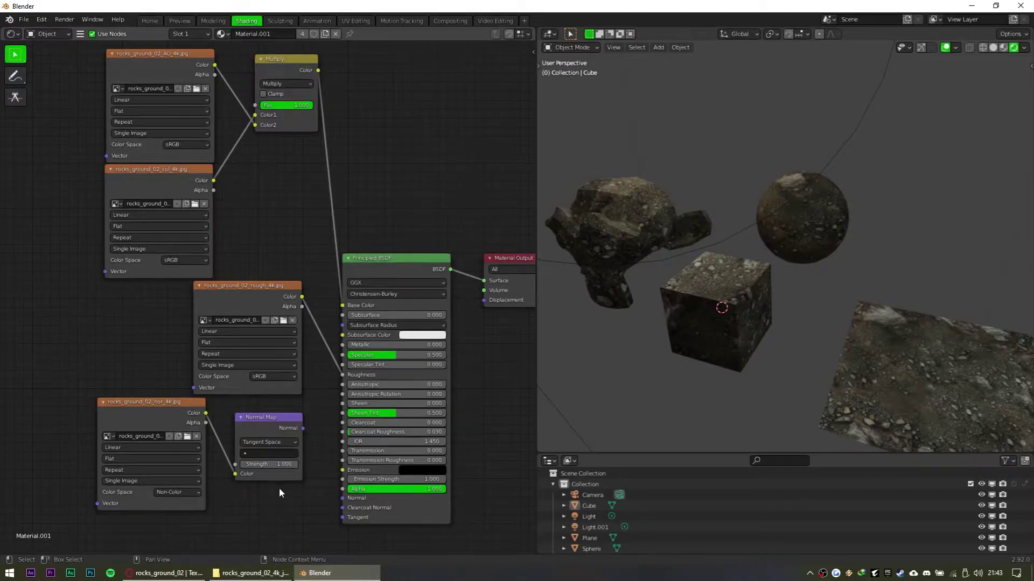
Check the texture files in the rocks_ground_02_4k_jpg folder in File Explorer and return to Blender
{"action": "left_click", "coordinate": [252, 573]}
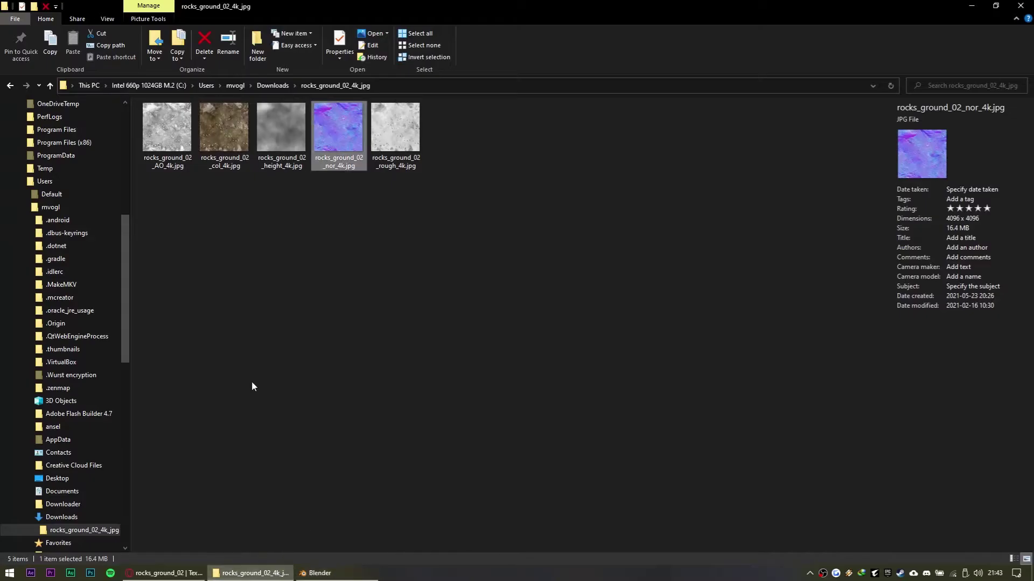
{"action": "left_click", "coordinate": [330, 573]}
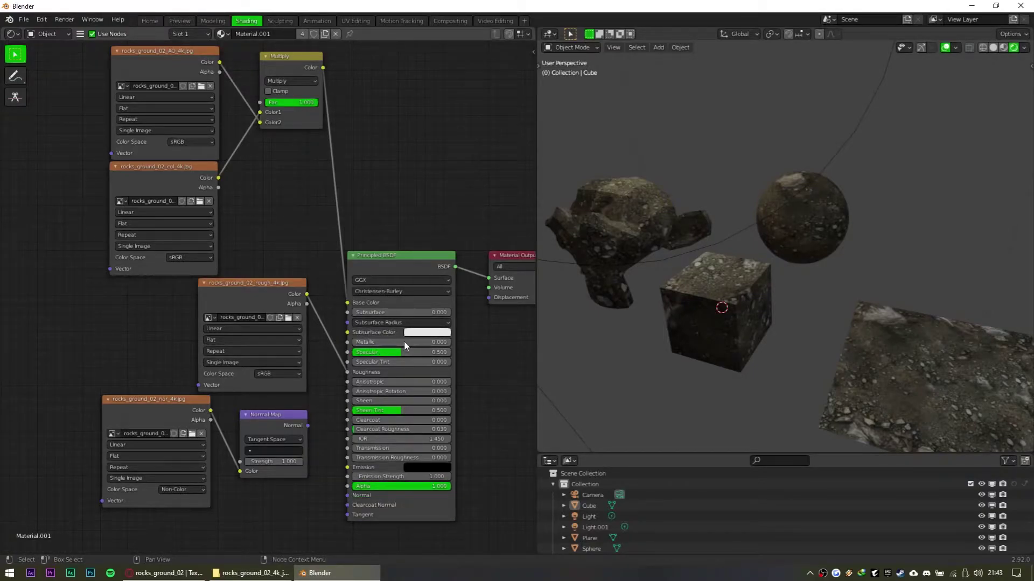
{"action": "left_click", "coordinate": [192, 186]}
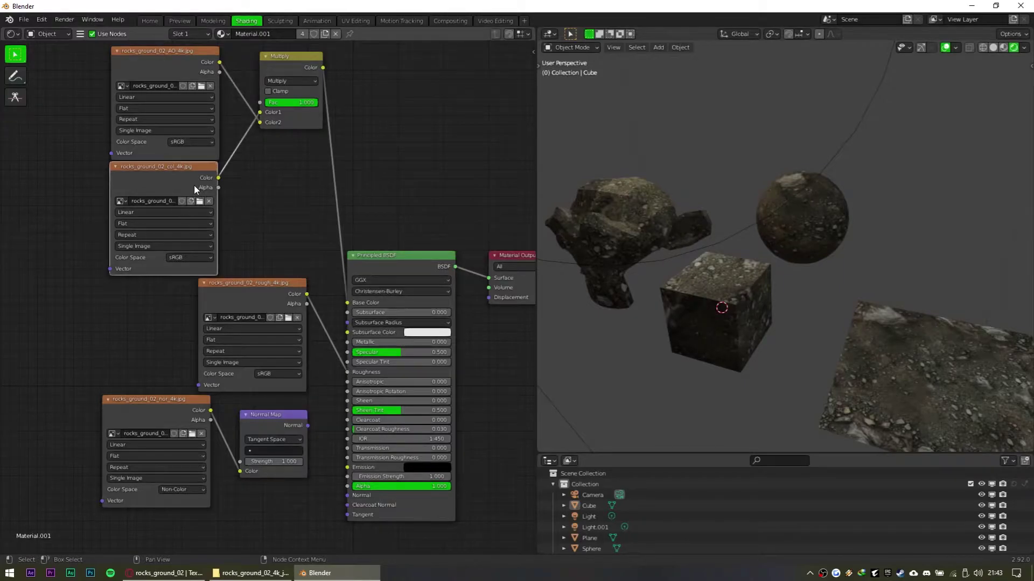
{"action": "key", "text": "shift+d"}
{"action": "left_click", "coordinate": [117, 289]}
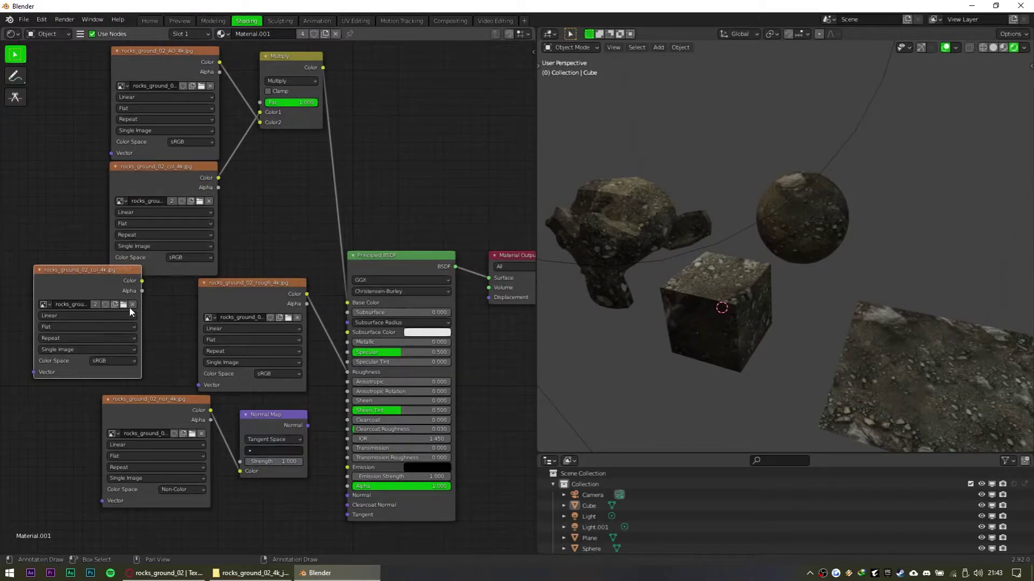
{"action": "key", "text": "x"}
{"action": "scroll", "coordinate": [318, 163], "scroll_direction": "down", "scroll_amount": 2}
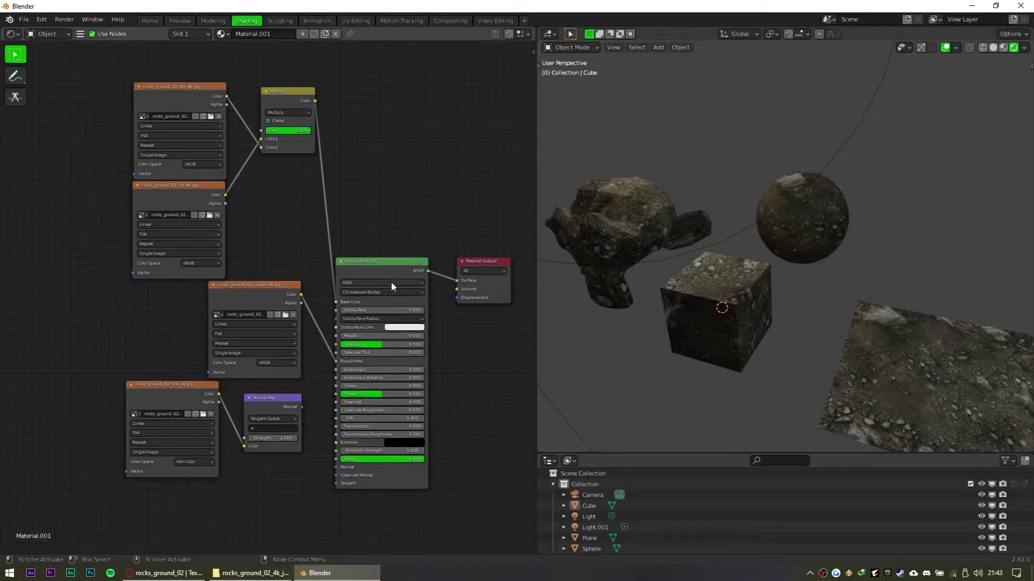
Look up the rocks_ground_02 height map in the File Explorer texture folder and switch back to Blender
{"action": "middle_click_drag", "start_coordinate": [275, 299], "coordinate": [334, 313]}
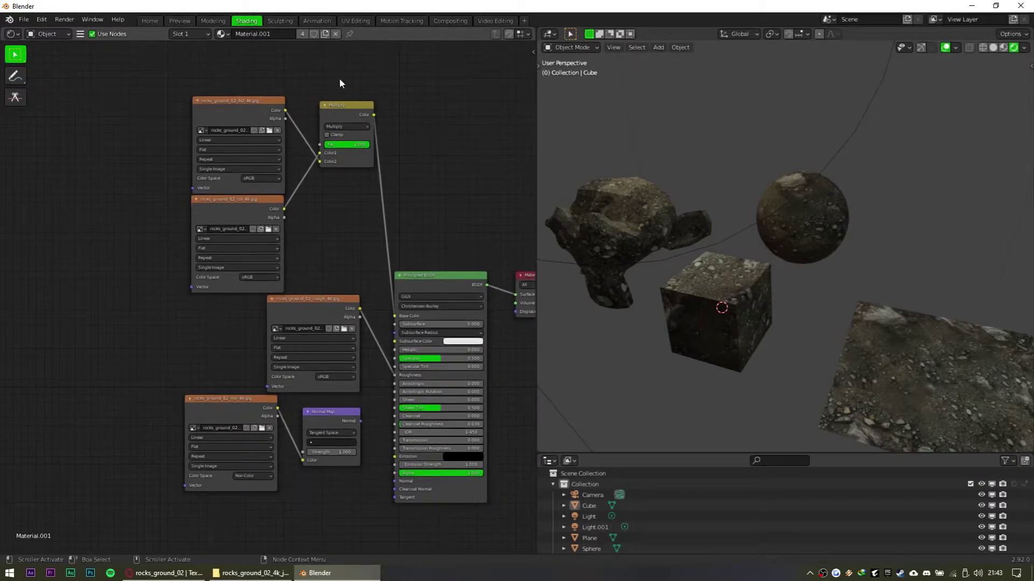
{"action": "left_click", "coordinate": [253, 573]}
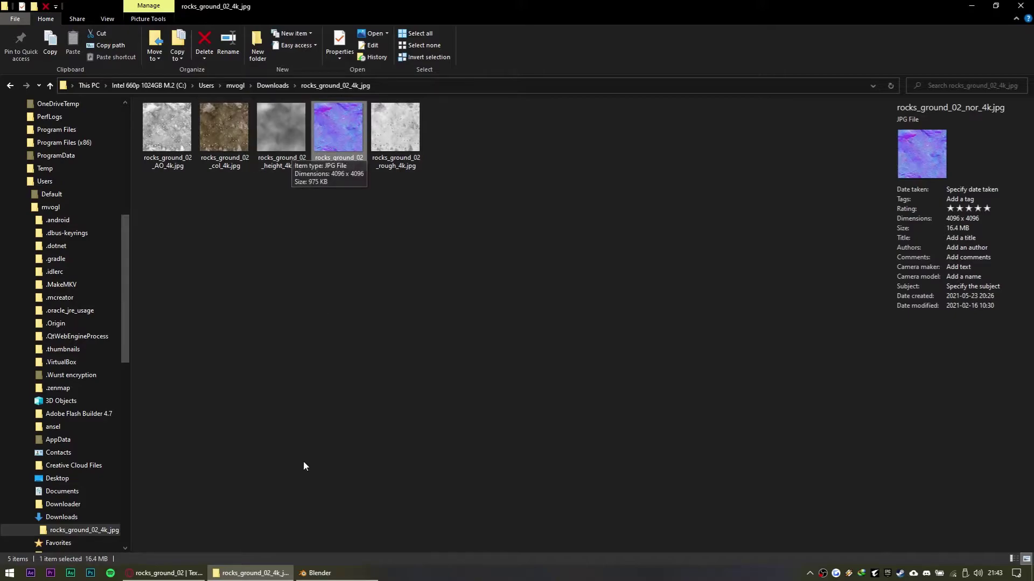
{"action": "left_click", "coordinate": [320, 573]}
{"action": "middle_click_drag", "start_coordinate": [952, 348], "coordinate": [900, 329]}
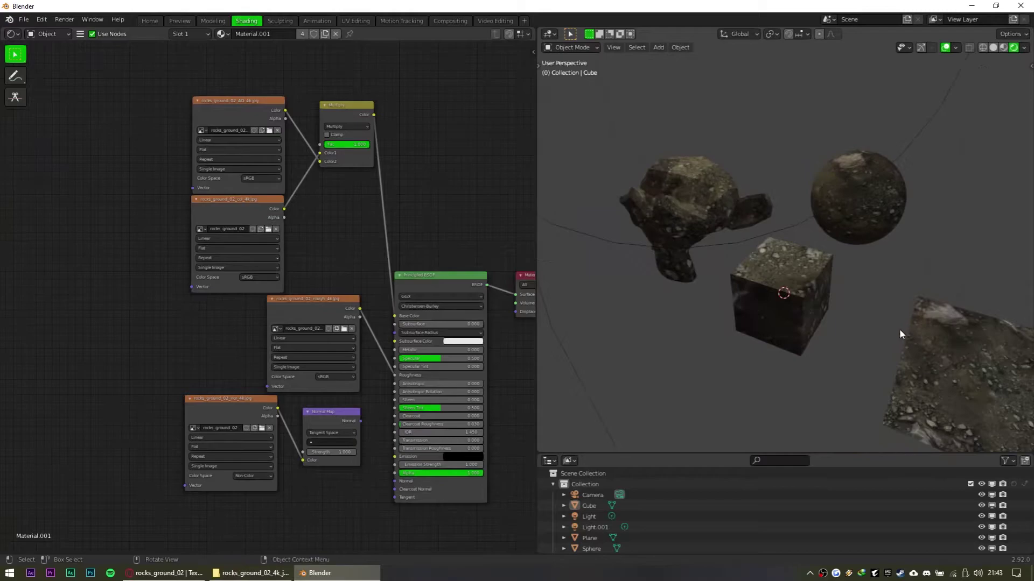
{"action": "scroll", "coordinate": [900, 330], "scroll_direction": "down", "scroll_amount": 1}
{"action": "scroll", "coordinate": [463, 368], "scroll_direction": "down", "scroll_amount": 2}
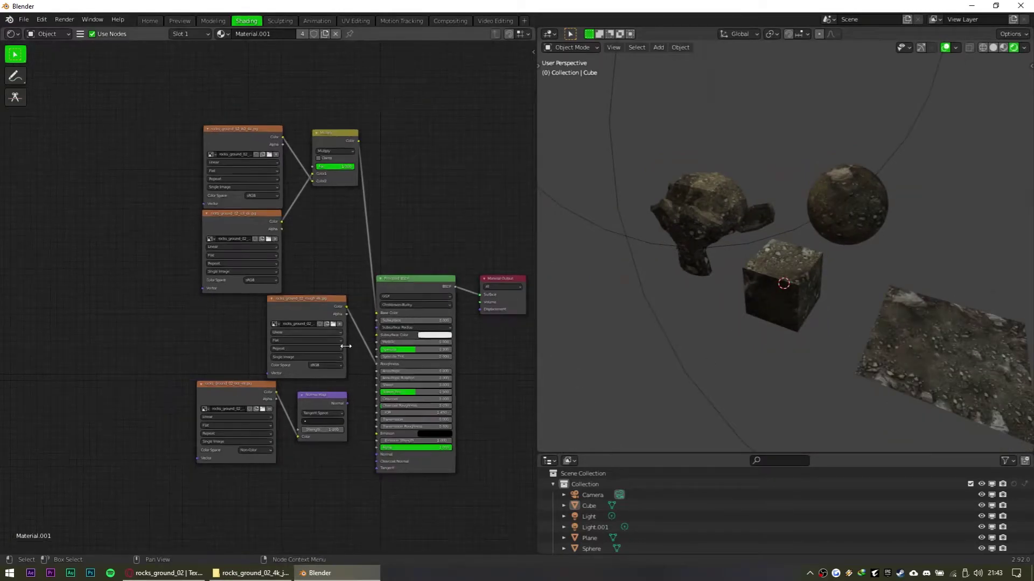
{"action": "scroll", "coordinate": [280, 322], "scroll_direction": "down", "scroll_amount": 1}
{"action": "middle_click_drag", "start_coordinate": [219, 324], "coordinate": [181, 317]}
{"action": "middle_click_drag", "start_coordinate": [826, 254], "coordinate": [743, 244], "text": "shift"}
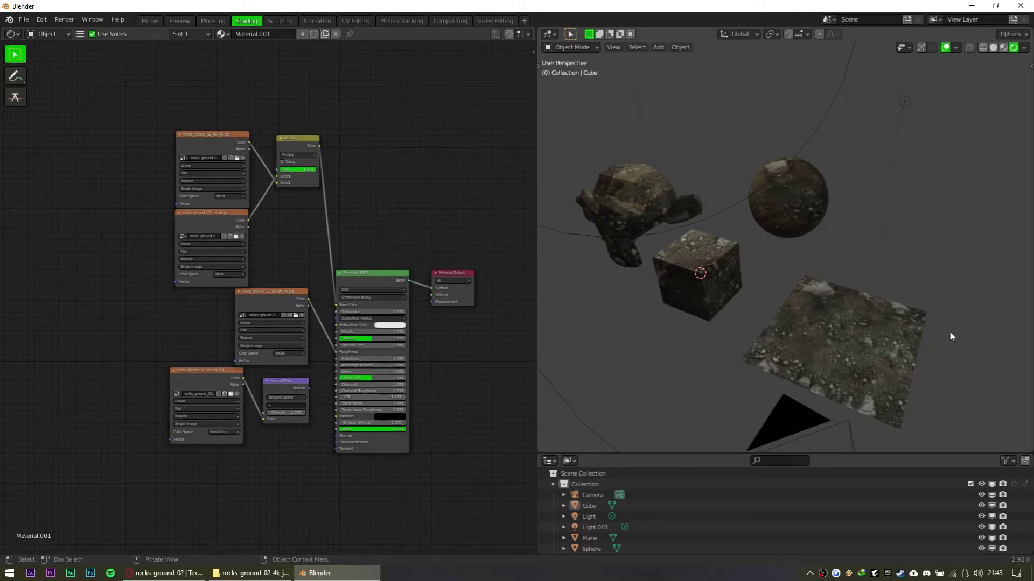
Inspect the cube's full UV layout over the texture in the UV Editing workspace and return to the Shading workspace
{"action": "left_click", "coordinate": [702, 267]}
{"action": "left_click", "coordinate": [806, 267]}
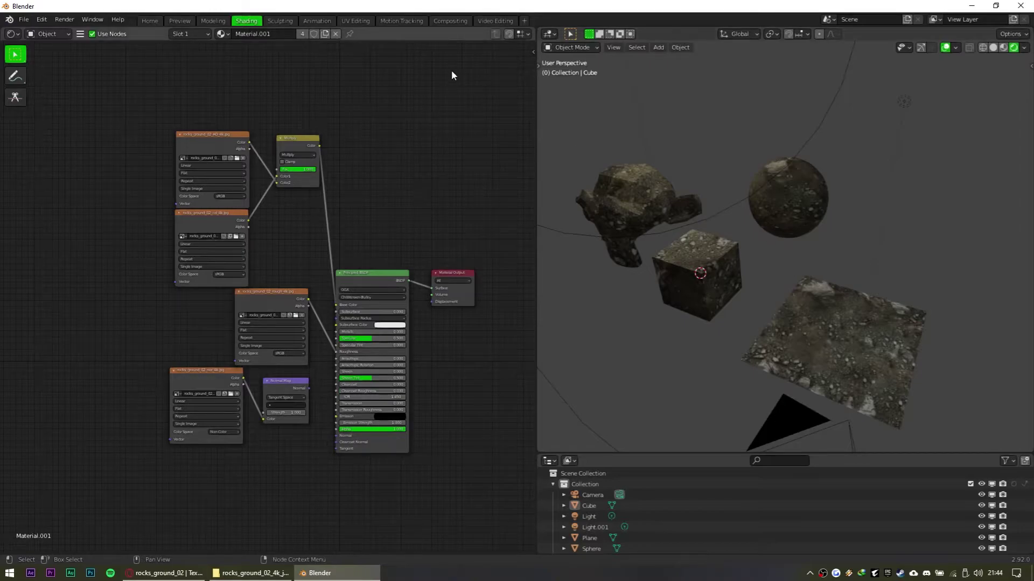
{"action": "left_click", "coordinate": [353, 20]}
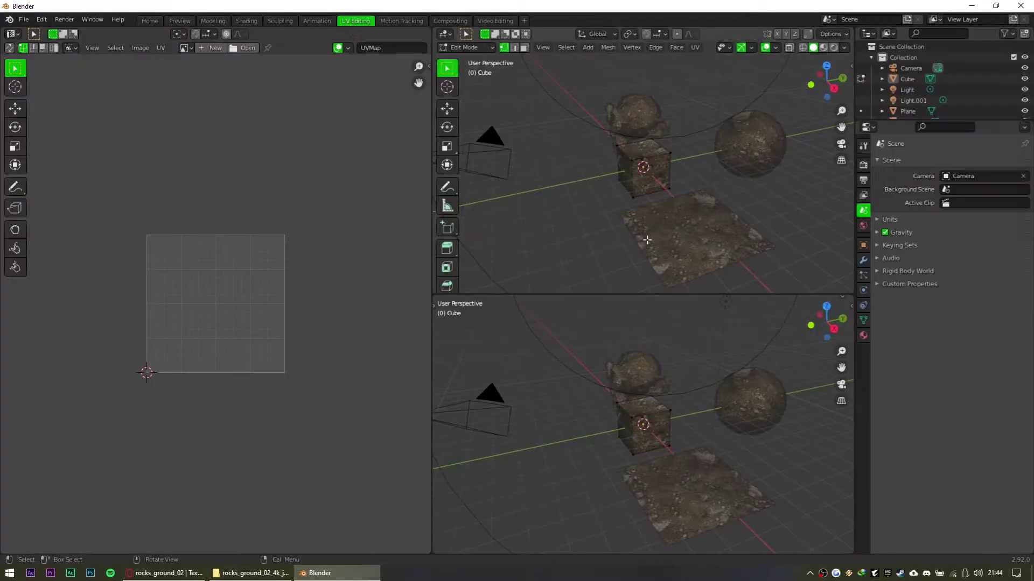
{"action": "key", "text": "a"}
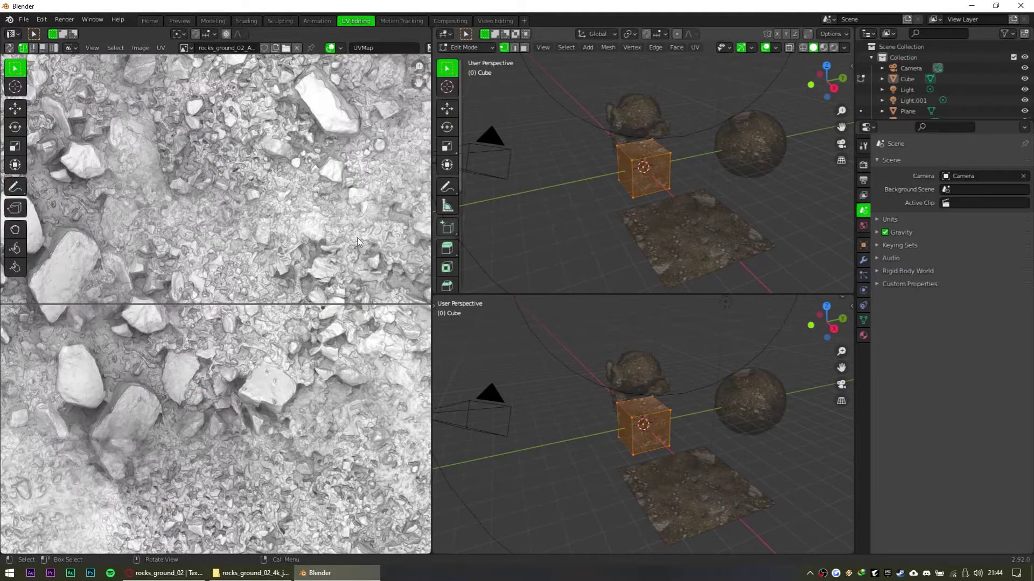
{"action": "scroll", "coordinate": [282, 252], "scroll_direction": "down", "scroll_amount": 10}
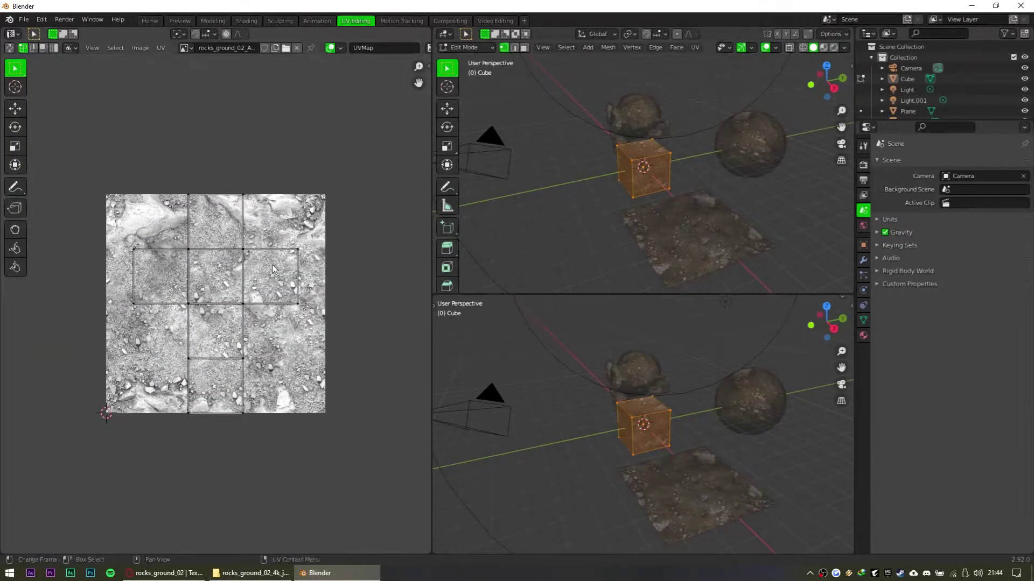
{"action": "scroll", "coordinate": [64, 170], "scroll_direction": "up", "scroll_amount": 1}
{"action": "left_click_drag", "start_coordinate": [114, 163], "coordinate": [353, 479]}
{"action": "left_click", "coordinate": [333, 258]}
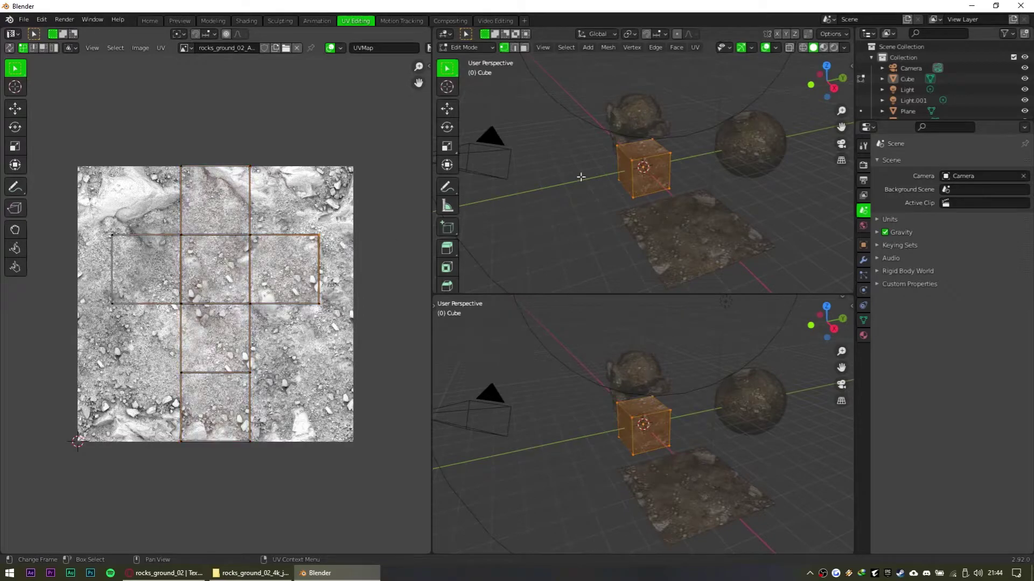
{"action": "key", "text": "Tab"}
{"action": "left_click", "coordinate": [243, 21]}
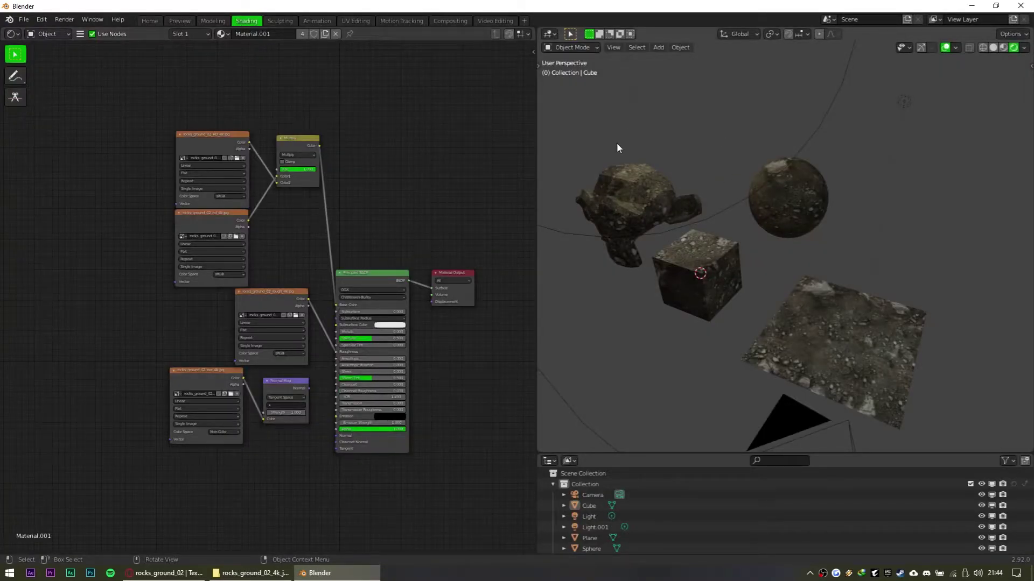
Add a Mapping node in front of the image texture nodes
{"action": "middle_click_drag", "start_coordinate": [721, 249], "coordinate": [732, 248], "text": "shift"}
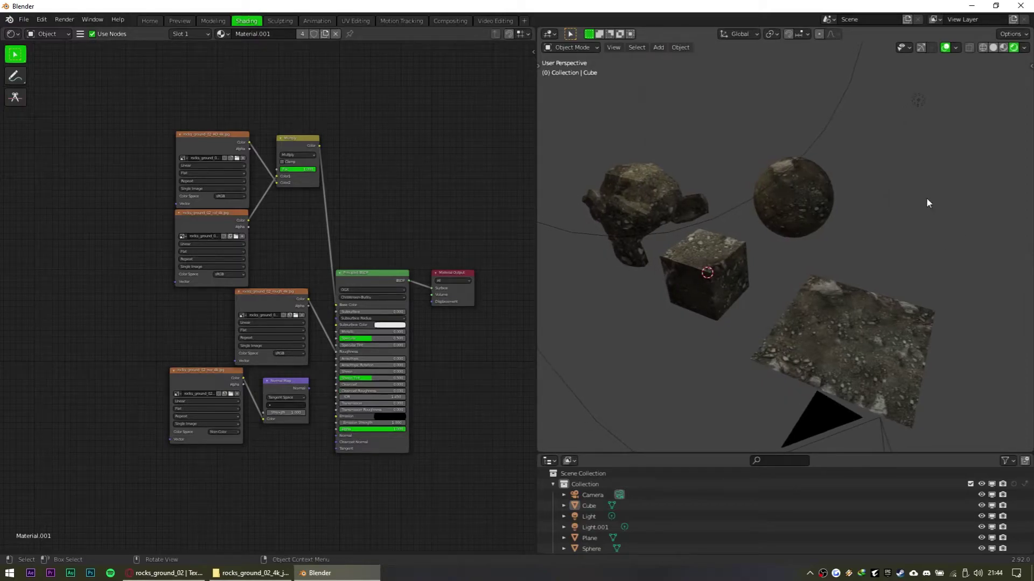
{"action": "middle_click_drag", "start_coordinate": [688, 253], "coordinate": [720, 252], "text": "shift"}
{"action": "middle_click_drag", "start_coordinate": [191, 367], "coordinate": [250, 367]}
{"action": "scroll", "coordinate": [183, 271], "scroll_direction": "up", "scroll_amount": 1}
{"action": "mouse_move", "coordinate": [183, 271]}
{"action": "middle_mouse_down"}
{"action": "mouse_move", "coordinate": [254, 272]}
{"action": "mouse_move", "coordinate": [202, 269]}
{"action": "middle_mouse_up"}
{"action": "key", "text": "shift+a"}
{"action": "left_click", "coordinate": [138, 253]}
{"action": "type", "text": "mapp"}
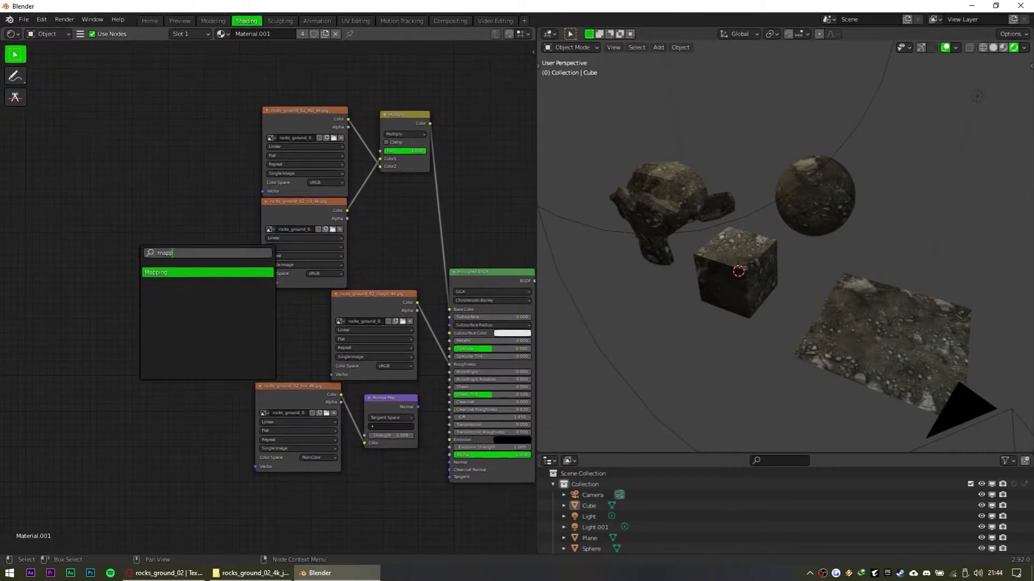
{"action": "left_click", "coordinate": [179, 272]}
{"action": "left_click", "coordinate": [201, 203]}
Connect the Mapping node's Vector output to the Vector inputs of the AO, color, roughness and normal textures
{"action": "scroll", "coordinate": [119, 244], "scroll_direction": "up", "scroll_amount": 1}
{"action": "left_click_drag", "start_coordinate": [235, 186], "coordinate": [298, 178]}
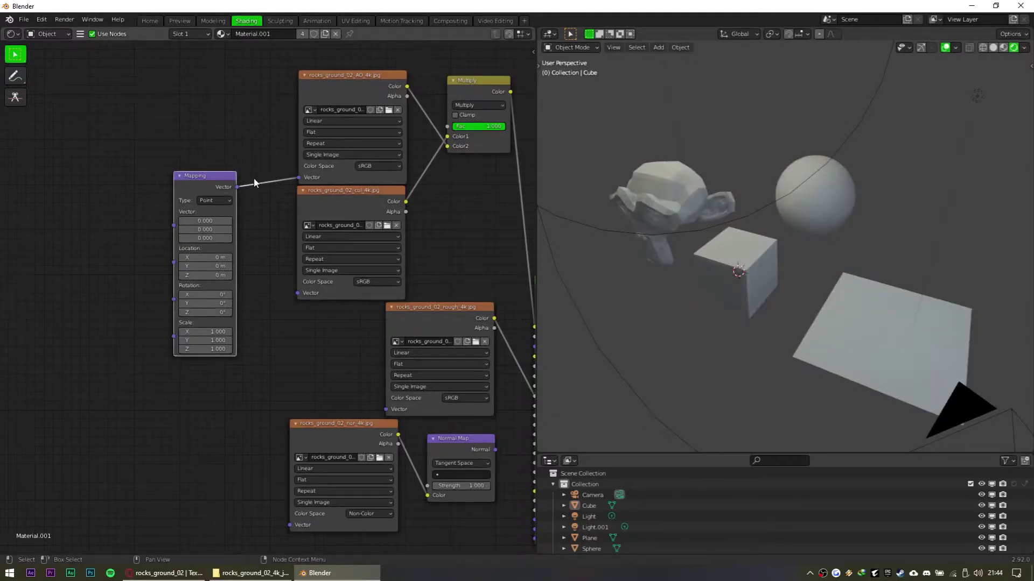
{"action": "mouse_move", "coordinate": [236, 187]}
{"action": "left_mouse_down"}
{"action": "mouse_move", "coordinate": [302, 315]}
{"action": "mouse_move", "coordinate": [297, 293]}
{"action": "left_mouse_up"}
{"action": "left_click_drag", "start_coordinate": [235, 187], "coordinate": [377, 401]}
{"action": "left_click_drag", "start_coordinate": [236, 188], "coordinate": [291, 525]}
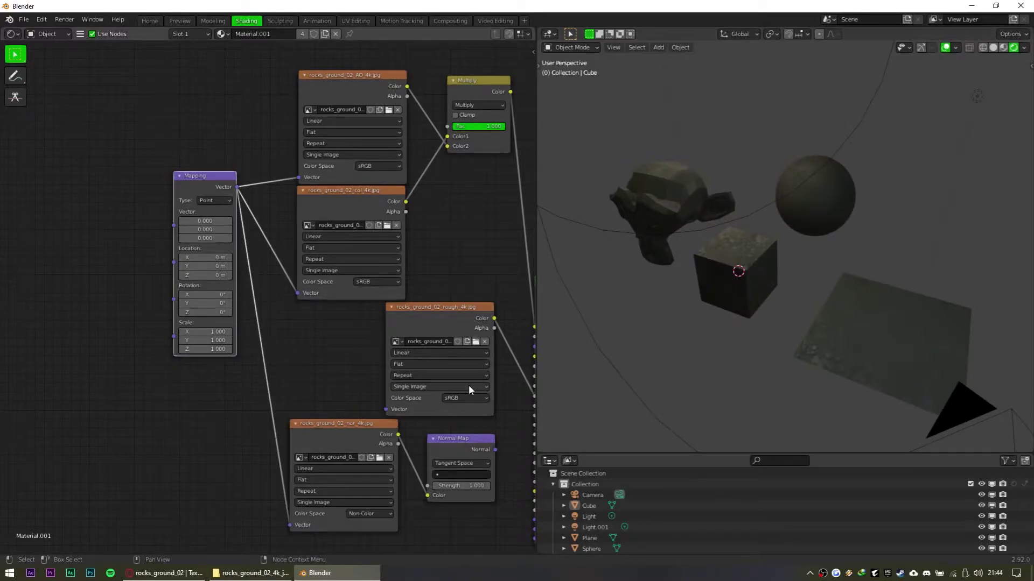
{"action": "middle_click_drag", "start_coordinate": [469, 386], "coordinate": [402, 371]}
{"action": "left_click_drag", "start_coordinate": [169, 173], "coordinate": [317, 398]}
{"action": "middle_click_drag", "start_coordinate": [378, 384], "coordinate": [449, 401]}
{"action": "mouse_move", "coordinate": [700, 326]}
{"action": "middle_mouse_down"}
{"action": "mouse_move", "coordinate": [722, 423]}
{"action": "mouse_move", "coordinate": [711, 316]}
{"action": "mouse_move", "coordinate": [689, 327]}
{"action": "mouse_move", "coordinate": [701, 328]}
{"action": "middle_mouse_up"}
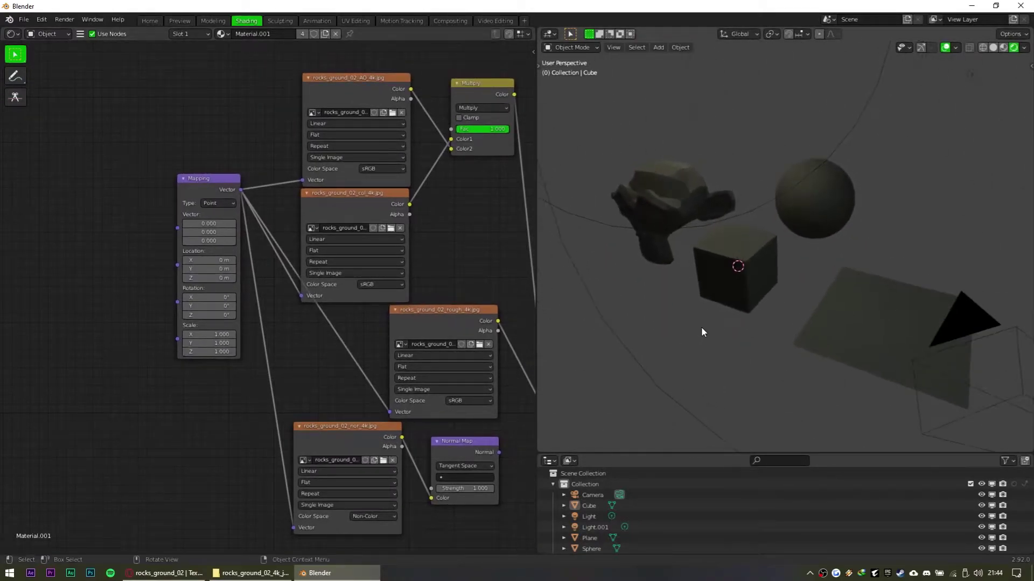
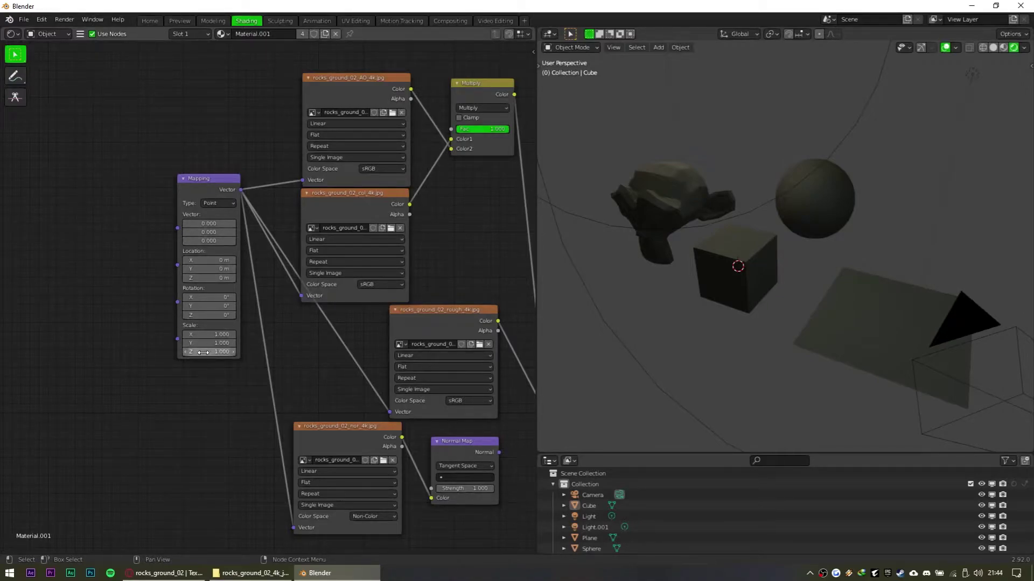
Add a Texture Coordinate node in front of the Mapping node
{"action": "middle_click_drag", "start_coordinate": [257, 350], "coordinate": [292, 369]}
{"action": "scroll", "coordinate": [188, 348], "scroll_direction": "down", "scroll_amount": 2}
{"action": "middle_click_drag", "start_coordinate": [179, 346], "coordinate": [251, 319]}
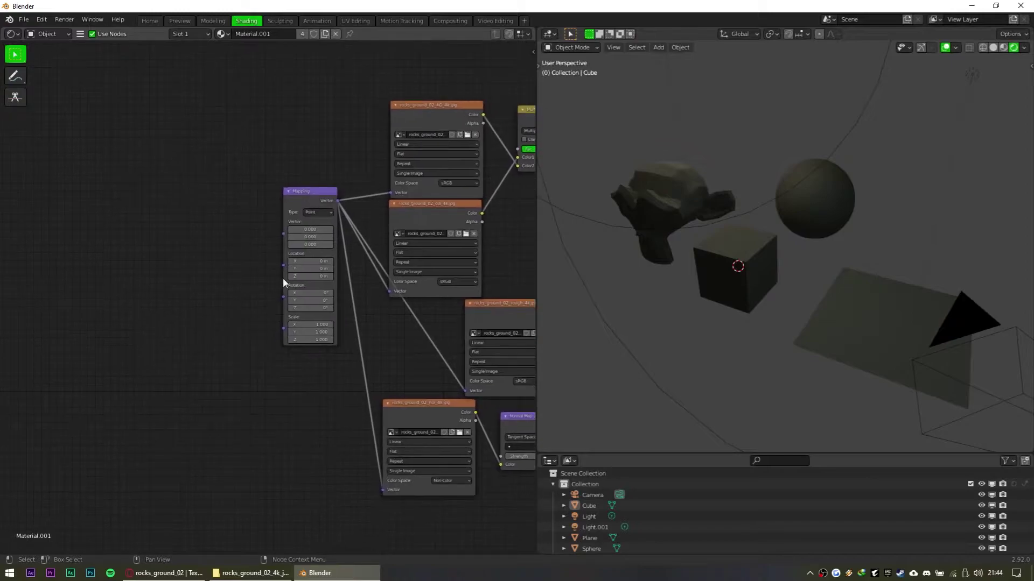
{"action": "scroll", "coordinate": [264, 280], "scroll_direction": "up", "scroll_amount": 2}
{"action": "middle_click_drag", "start_coordinate": [309, 202], "coordinate": [322, 278]}
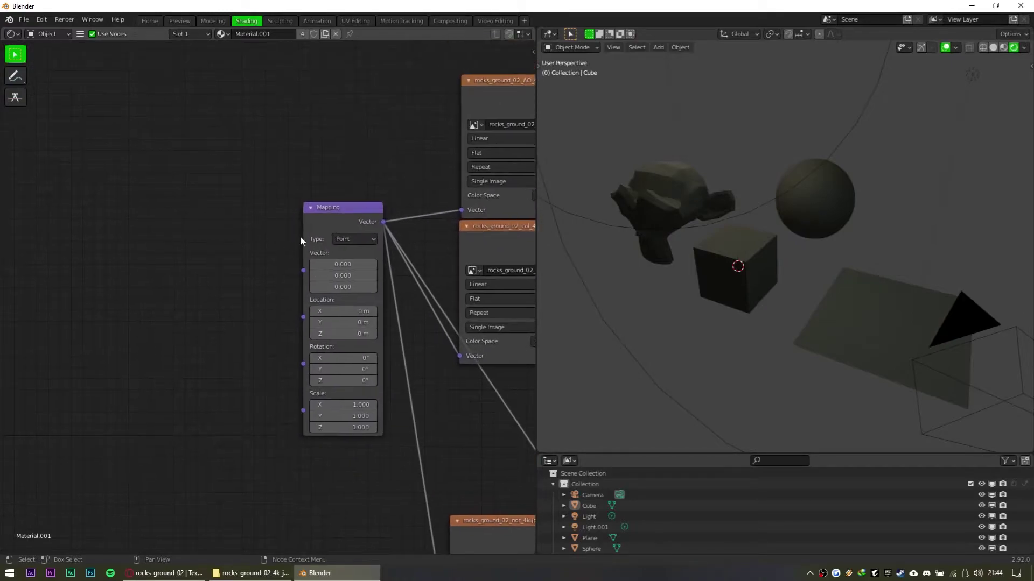
{"action": "middle_click_drag", "start_coordinate": [272, 319], "coordinate": [308, 329]}
{"action": "key", "text": "shift+a"}
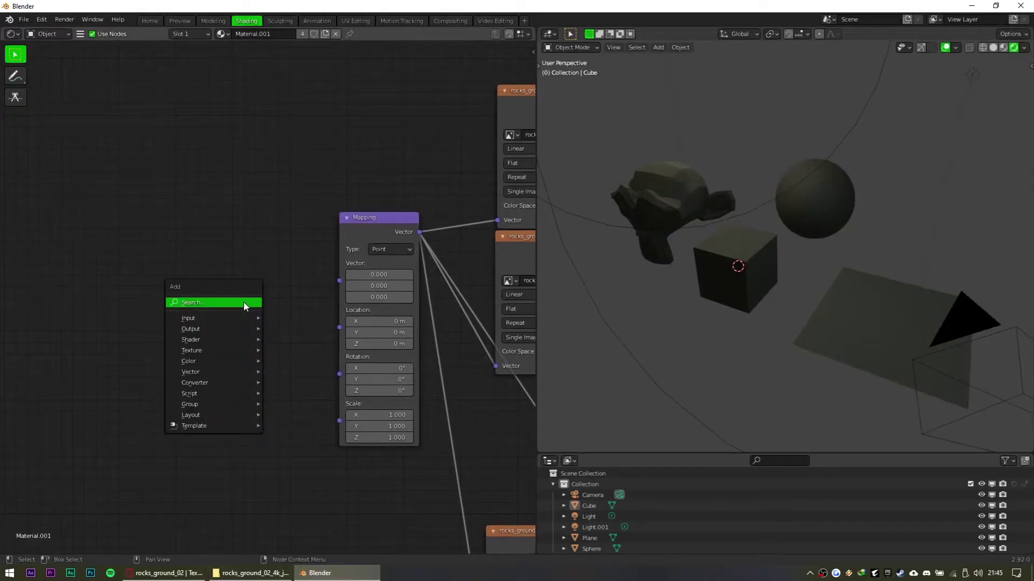
{"action": "left_click", "coordinate": [244, 303]}
{"action": "type", "text": "texture"}
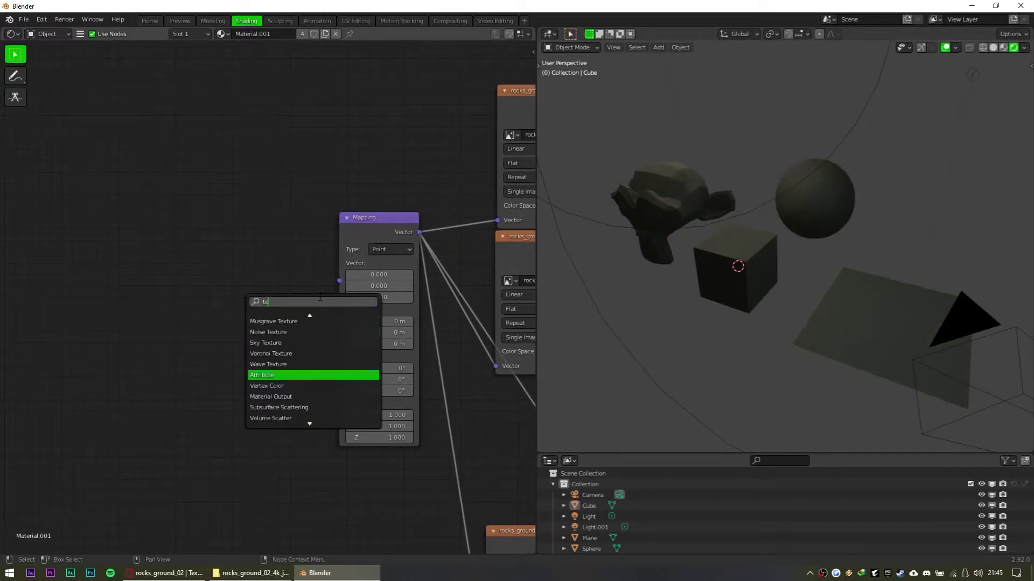
{"action": "key", "text": "Return"}
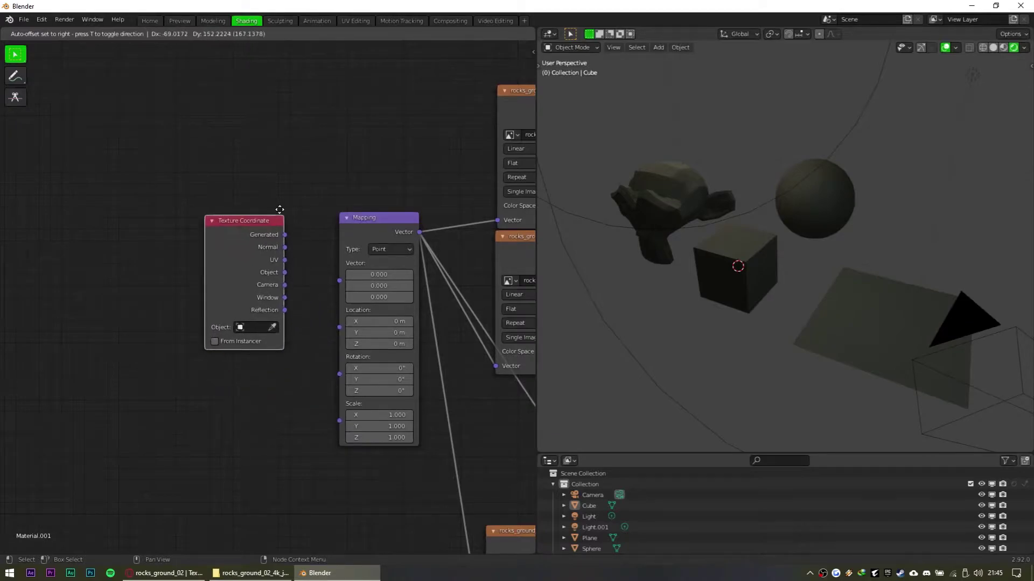
{"action": "left_click", "coordinate": [279, 208]}
Connect the Texture Coordinate node's UV output to the Mapping node's Vector input
{"action": "middle_click_drag", "start_coordinate": [183, 303], "coordinate": [139, 302]}
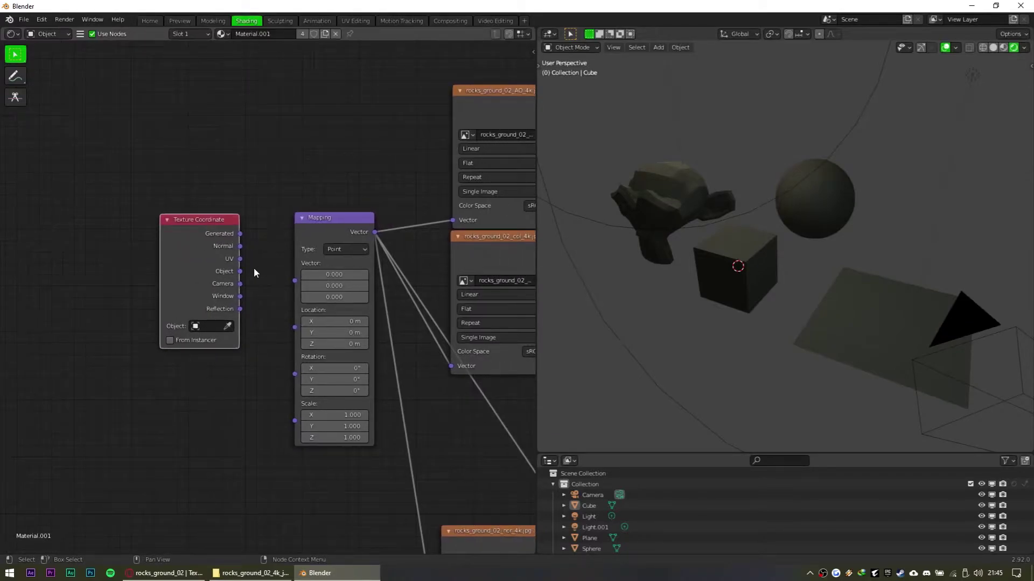
{"action": "left_click_drag", "start_coordinate": [243, 258], "coordinate": [295, 282]}
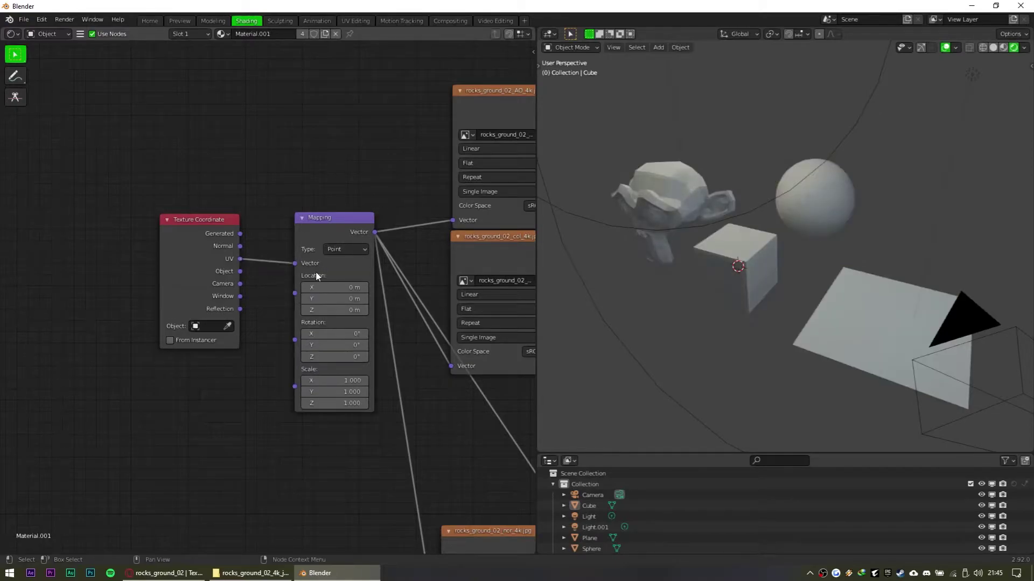
{"action": "scroll", "coordinate": [287, 305], "scroll_direction": "down", "scroll_amount": 2}
{"action": "middle_click_drag", "start_coordinate": [321, 294], "coordinate": [245, 286]}
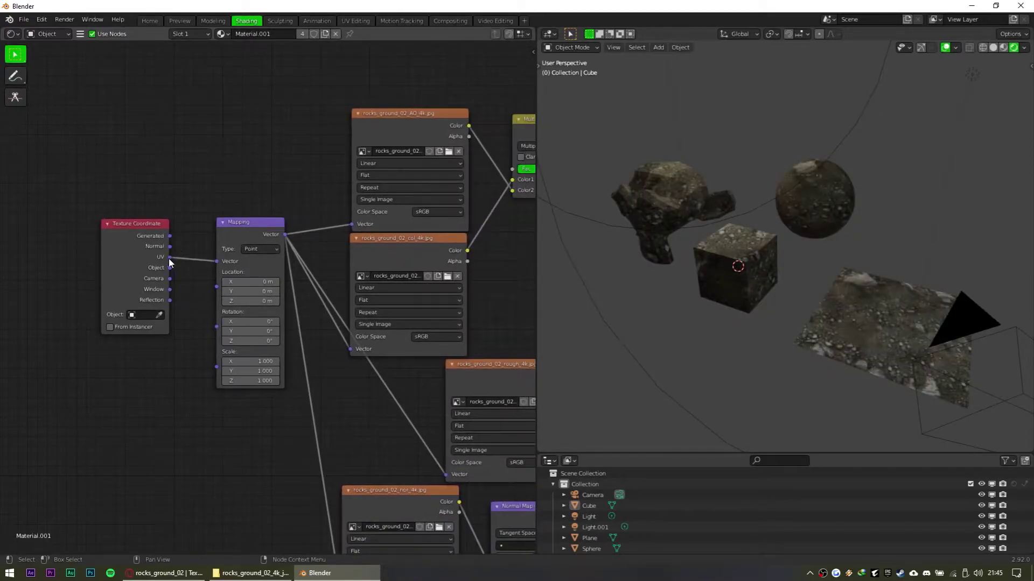
{"action": "scroll", "coordinate": [394, 334], "scroll_direction": "down", "scroll_amount": 2}
{"action": "middle_click_drag", "start_coordinate": [394, 334], "coordinate": [315, 293]}
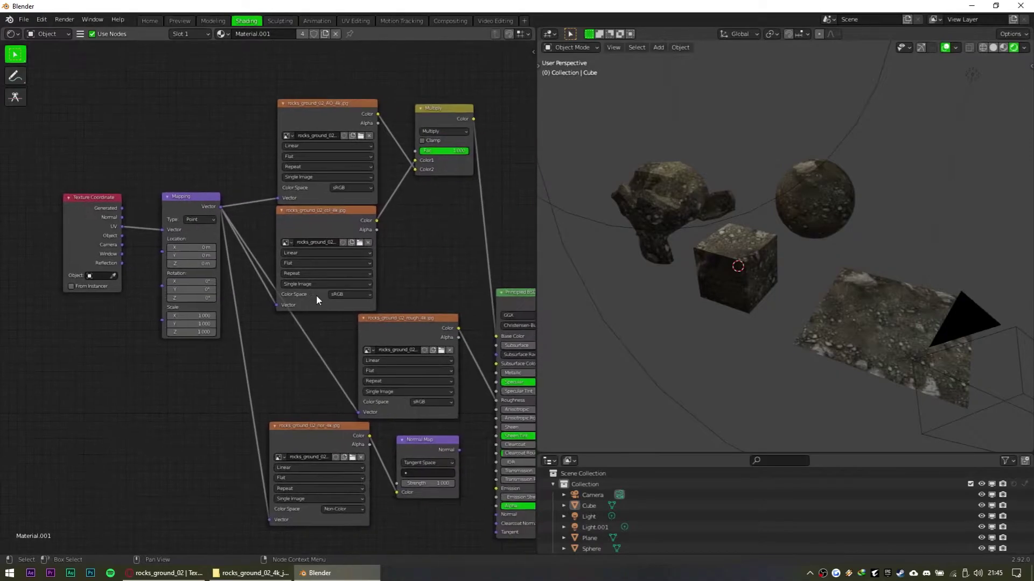
{"action": "middle_click_drag", "start_coordinate": [749, 287], "coordinate": [654, 267]}
{"action": "left_click_drag", "start_coordinate": [97, 248], "coordinate": [210, 247]}
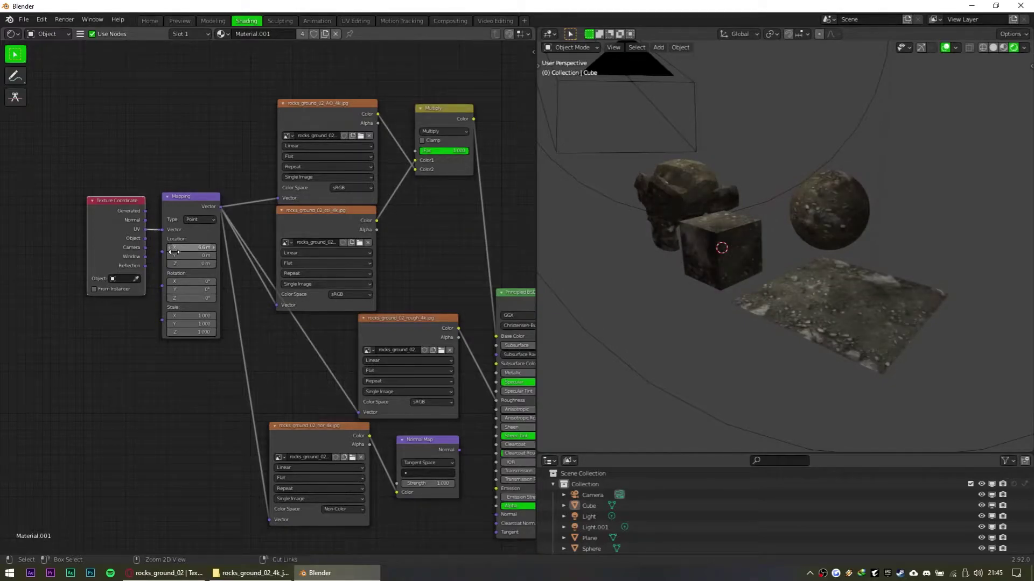
{"action": "key", "text": "ctrl+z"}
{"action": "left_click", "coordinate": [193, 275]}
{"action": "left_click_drag", "start_coordinate": [191, 299], "coordinate": [226, 322]}
{"action": "key", "text": "ctrl+z"}
{"action": "key", "text": "ctrl+z"}
{"action": "scroll", "coordinate": [686, 266], "scroll_direction": "down", "scroll_amount": 1}
{"action": "middle_click_drag", "start_coordinate": [460, 307], "coordinate": [376, 287]}
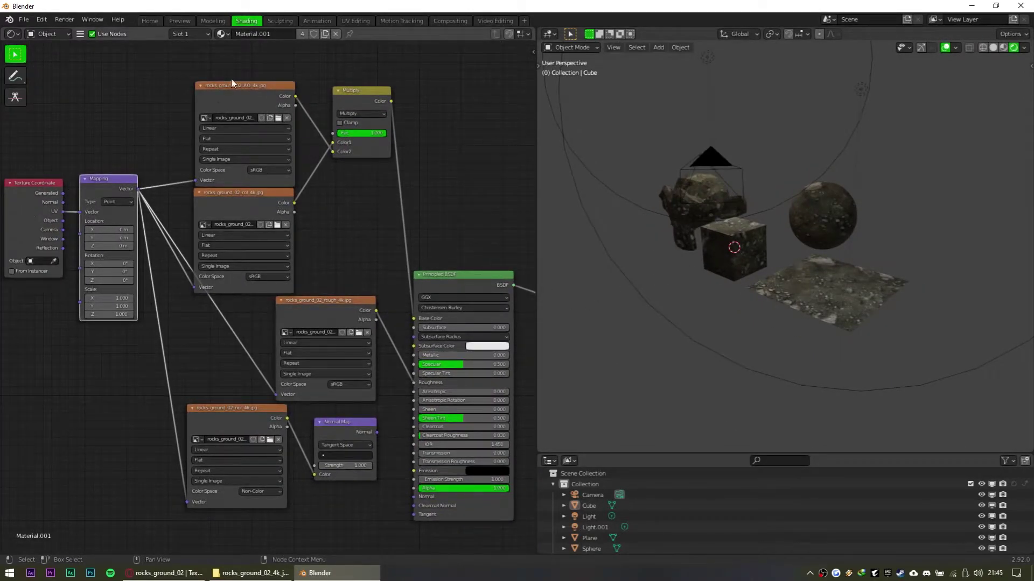
{"action": "left_click", "coordinate": [244, 96]}
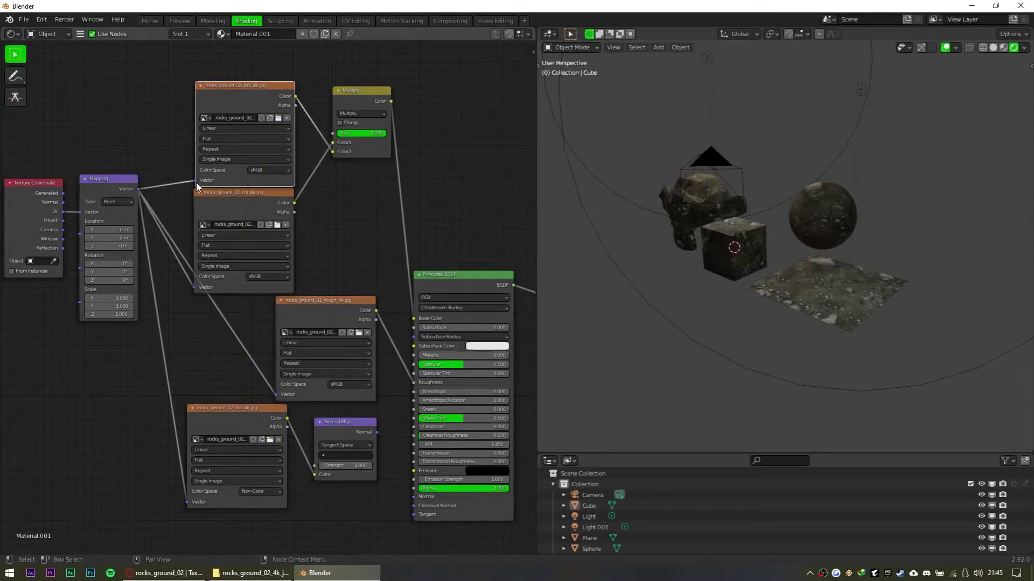
{"action": "left_click_drag", "start_coordinate": [195, 181], "coordinate": [213, 182]}
{"action": "mouse_move", "coordinate": [63, 211]}
{"action": "left_mouse_down"}
{"action": "mouse_move", "coordinate": [45, 202]}
{"action": "mouse_move", "coordinate": [61, 210]}
{"action": "left_mouse_up"}
{"action": "left_click_drag", "start_coordinate": [139, 189], "coordinate": [196, 179]}
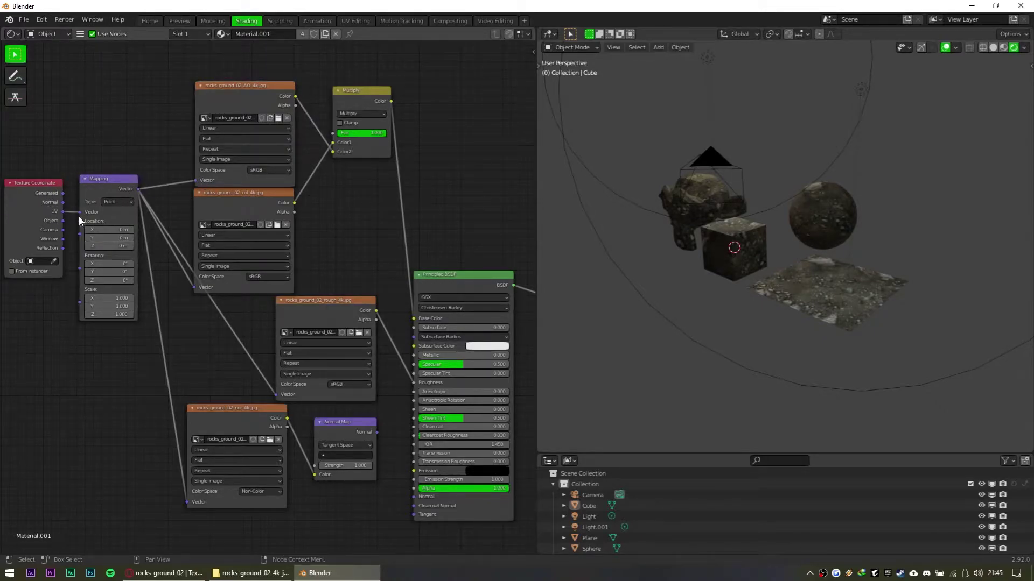
{"action": "middle_click_drag", "start_coordinate": [896, 302], "coordinate": [722, 331]}
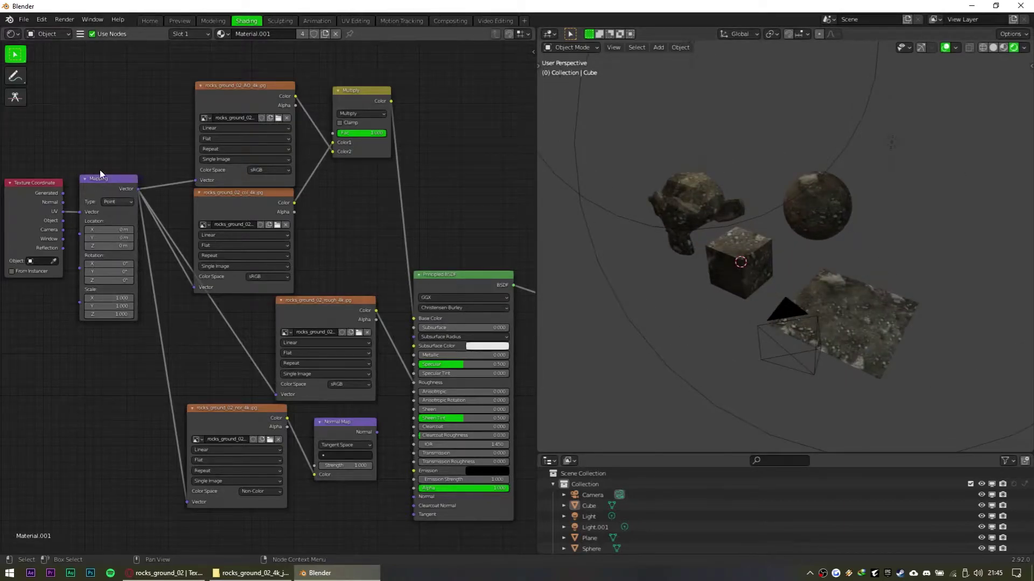
Connect the Texture Coordinate node's Generated output to the Mapping node's Vector input in place of UV
{"action": "middle_click_drag", "start_coordinate": [110, 272], "coordinate": [290, 375]}
{"action": "scroll", "coordinate": [223, 311], "scroll_direction": "up", "scroll_amount": 5}
{"action": "left_click_drag", "start_coordinate": [144, 306], "coordinate": [117, 304]}
{"action": "left_click", "coordinate": [213, 232]}
{"action": "left_click_drag", "start_coordinate": [198, 257], "coordinate": [250, 287]}
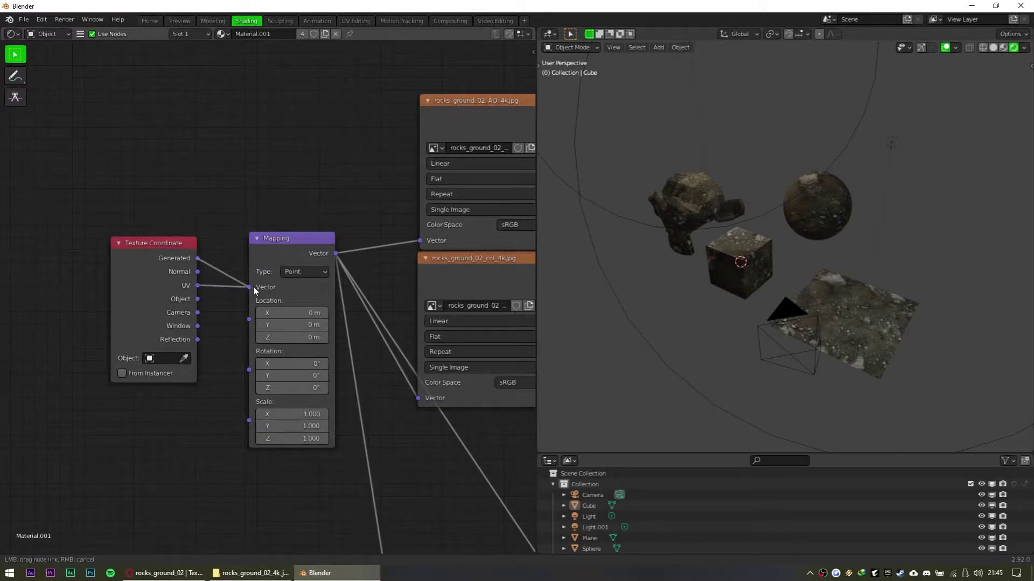
Examine how the Generated coordinates project the rock texture onto the monkey, cube, sphere and plane
{"action": "middle_click_drag", "start_coordinate": [723, 255], "coordinate": [728, 310]}
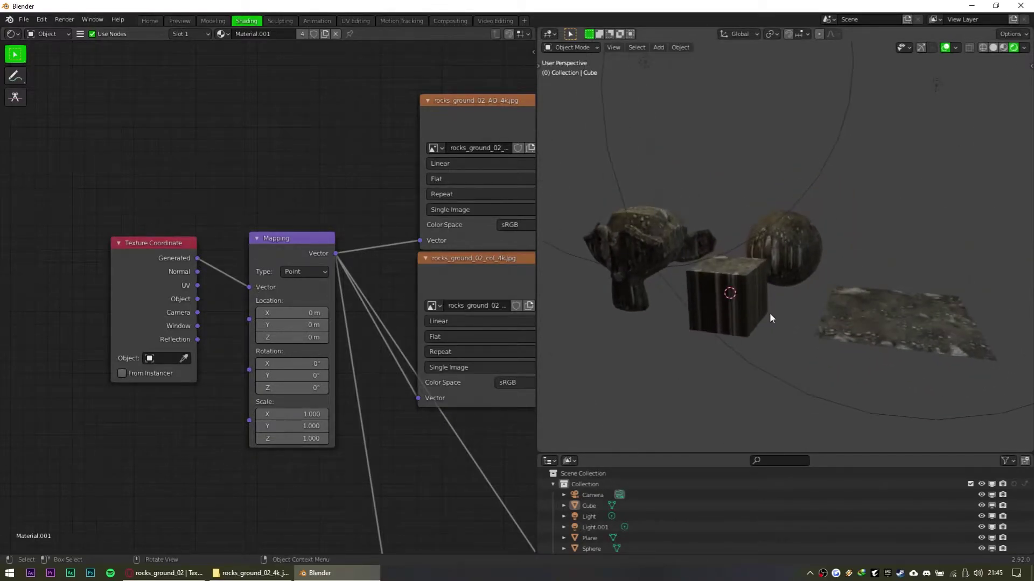
{"action": "scroll", "coordinate": [803, 264], "scroll_direction": "up", "scroll_amount": 4}
{"action": "middle_click_drag", "start_coordinate": [803, 264], "coordinate": [835, 284]}
{"action": "scroll", "coordinate": [908, 290], "scroll_direction": "down", "scroll_amount": 4}
{"action": "scroll", "coordinate": [903, 242], "scroll_direction": "up", "scroll_amount": 3}
{"action": "middle_click_drag", "start_coordinate": [604, 278], "coordinate": [902, 259]}
{"action": "scroll", "coordinate": [902, 259], "scroll_direction": "down", "scroll_amount": 3}
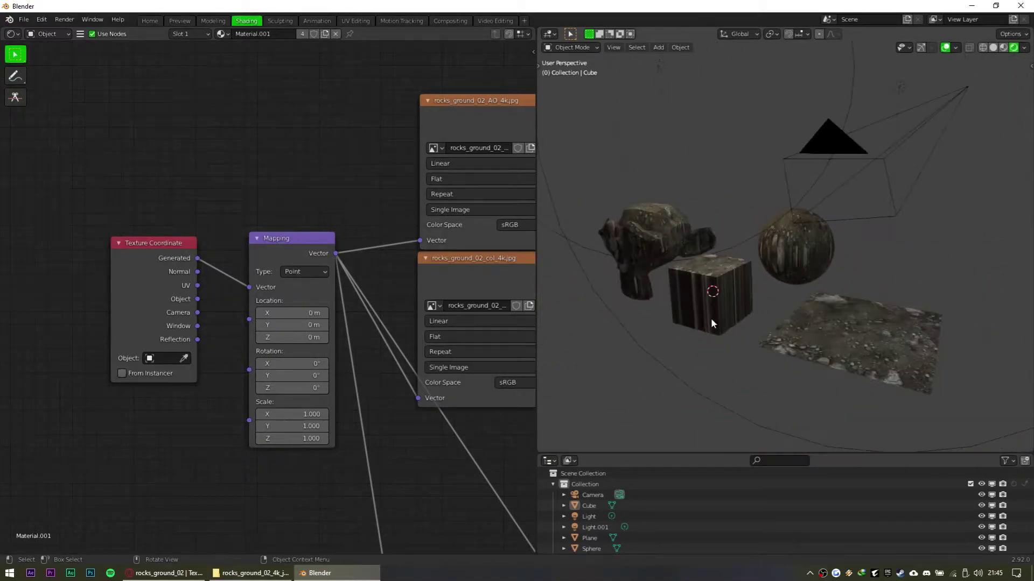
Try rotating the cube to preview how the Generated texture follows it
{"action": "left_click", "coordinate": [745, 289]}
{"action": "key", "text": "r"}
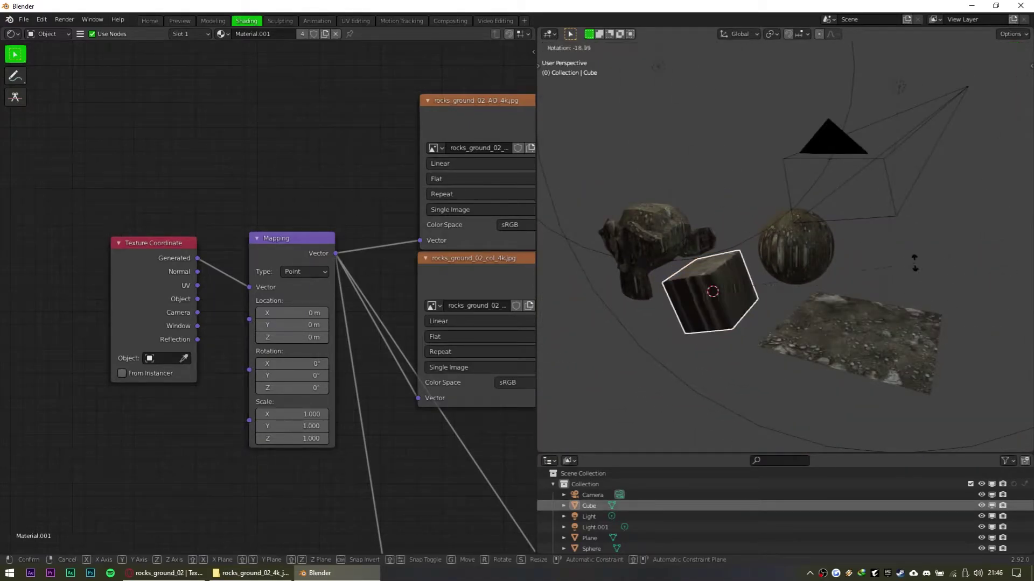
{"action": "right_click", "coordinate": [716, 185]}
Try moving the cube's lower front edge in Edit Mode to preview the texture stretching, and return to Object Mode
{"action": "key", "text": "Tab"}
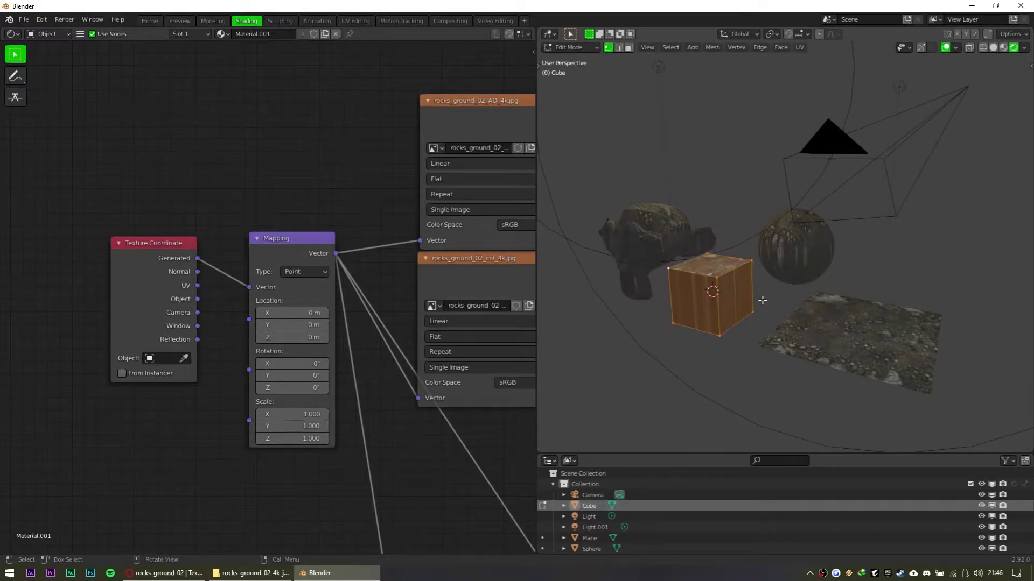
{"action": "left_click", "coordinate": [737, 329]}
{"action": "key", "text": "g"}
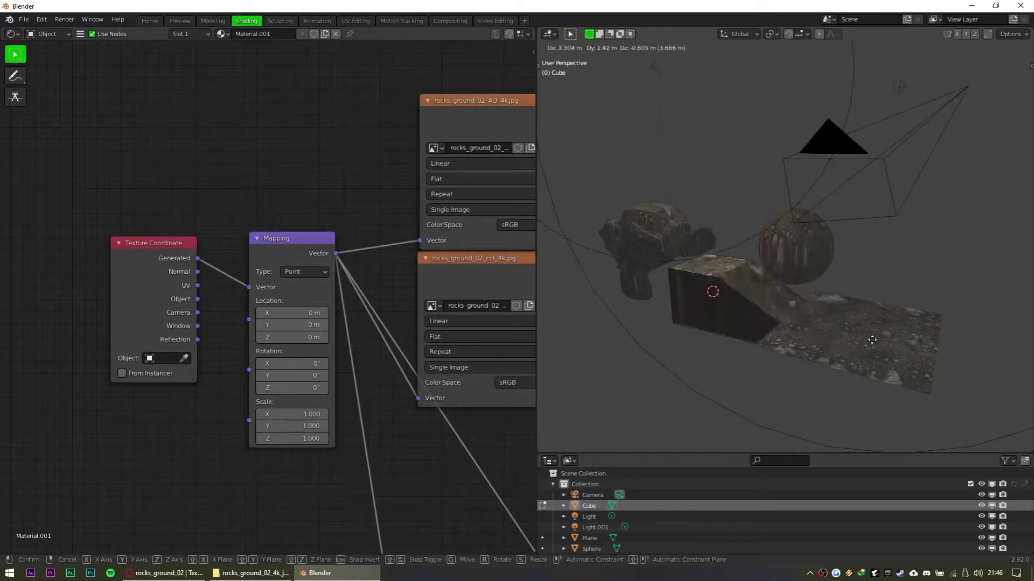
{"action": "right_click", "coordinate": [825, 293]}
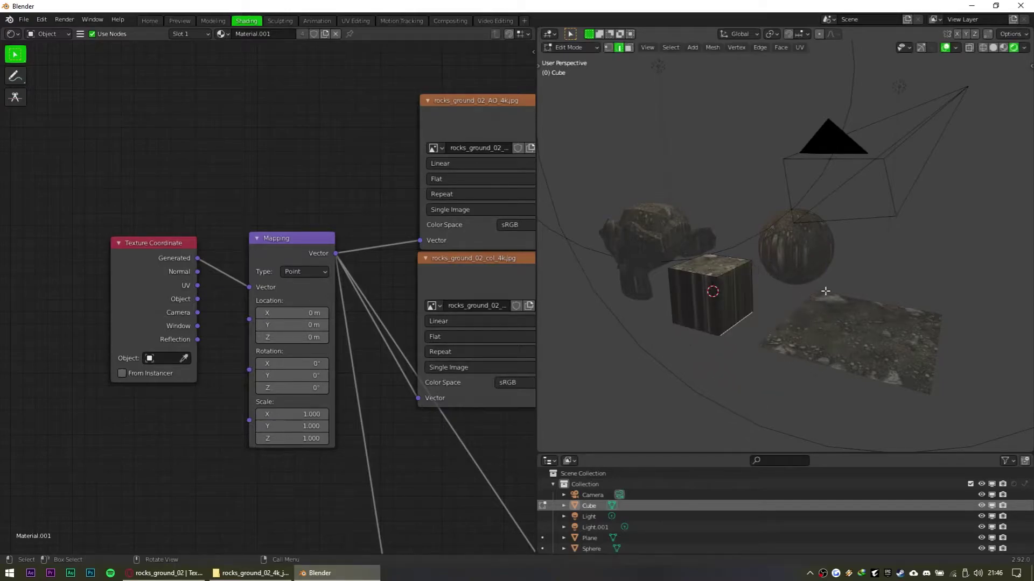
{"action": "key", "text": "Tab"}
{"action": "middle_click_drag", "start_coordinate": [720, 262], "coordinate": [730, 258]}
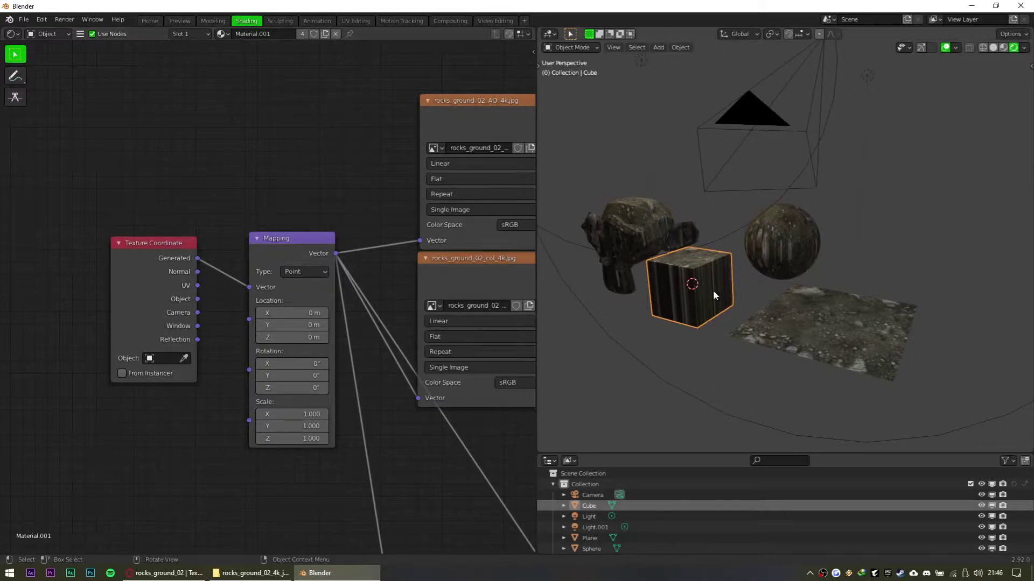
Connect the Texture Coordinate node's Normal output to the Mapping node's Vector input and inspect the monkey and the other objects
{"action": "left_click_drag", "start_coordinate": [198, 273], "coordinate": [249, 287]}
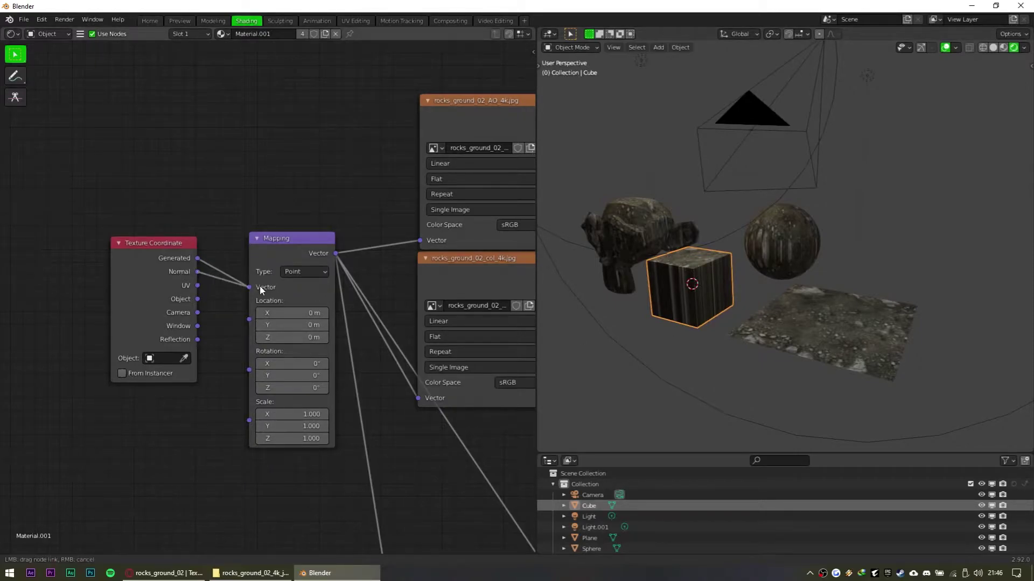
{"action": "middle_click_drag", "start_coordinate": [750, 269], "coordinate": [721, 252]}
{"action": "left_click", "coordinate": [660, 222]}
{"action": "middle_click_drag", "start_coordinate": [806, 277], "coordinate": [773, 326]}
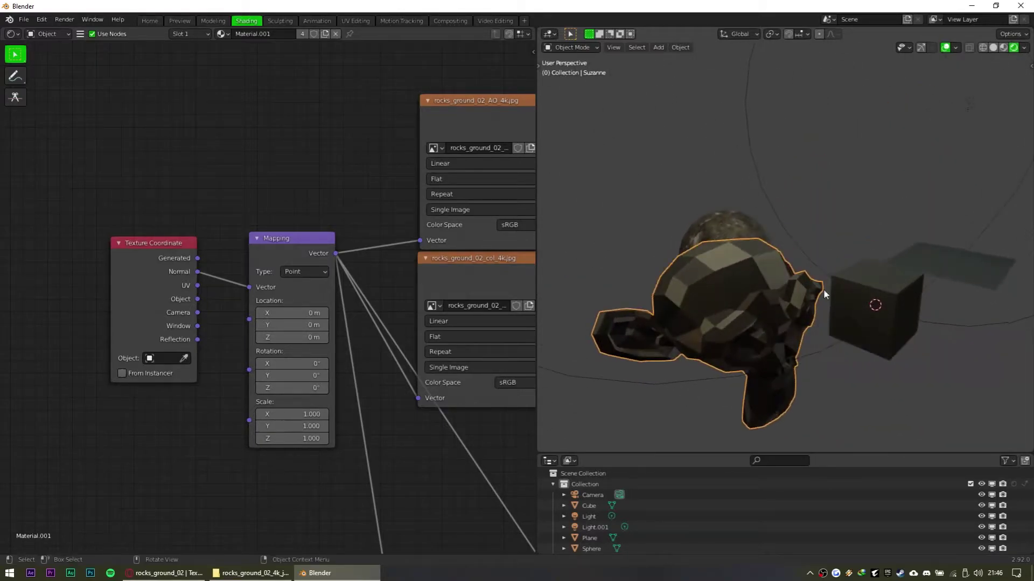
{"action": "middle_click_drag", "start_coordinate": [825, 273], "coordinate": [731, 263]}
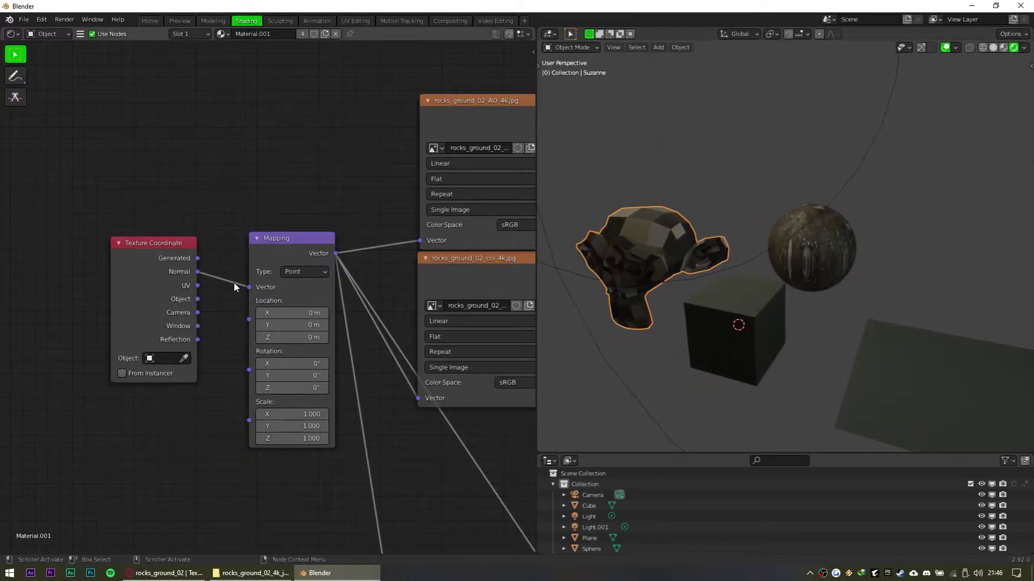
{"action": "middle_click_drag", "start_coordinate": [928, 256], "coordinate": [803, 309]}
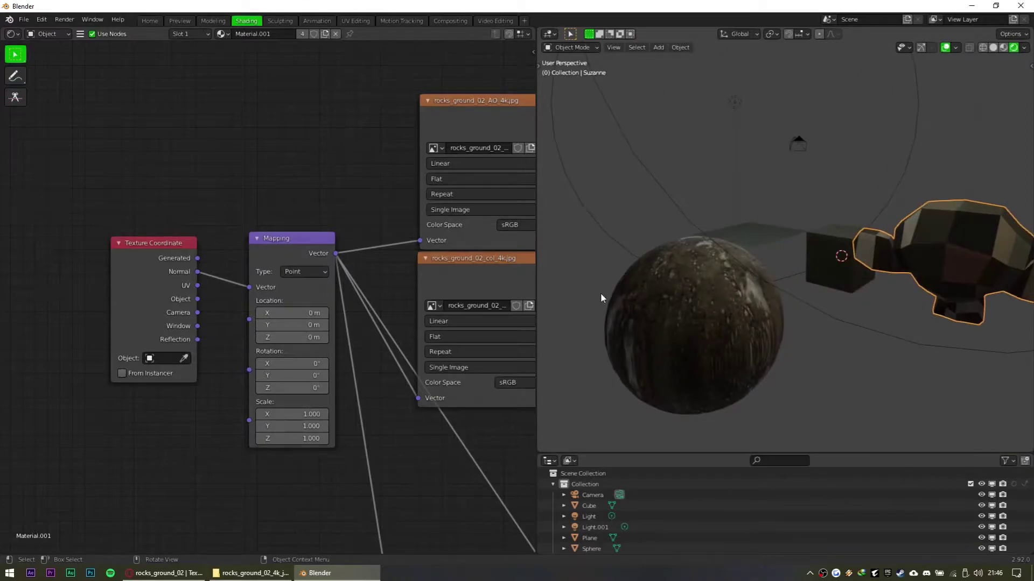
{"action": "middle_click_drag", "start_coordinate": [664, 298], "coordinate": [816, 356]}
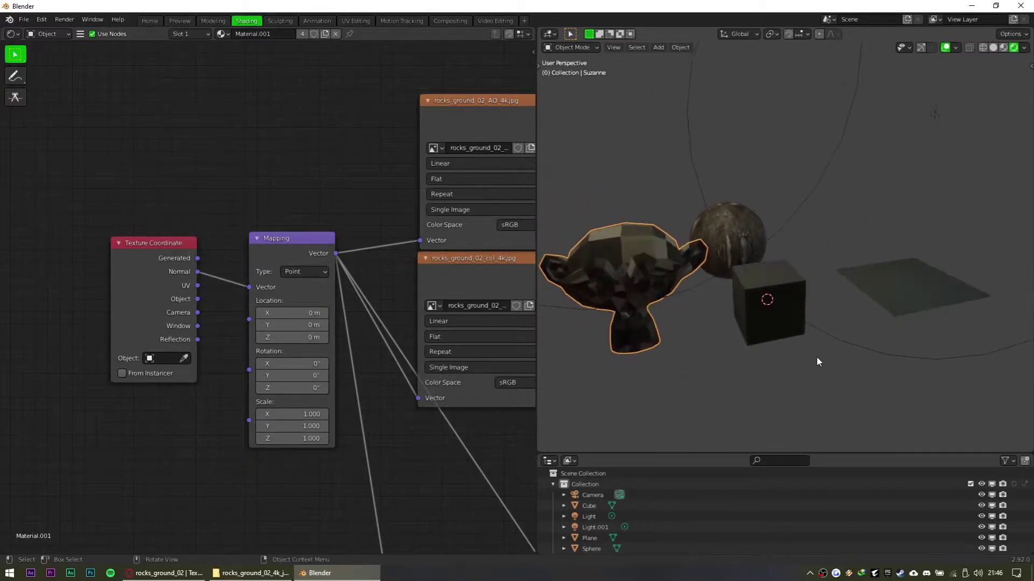
Connect the Texture Coordinate node's Object output to the Mapping node's Vector input and inspect the texture on the objects
{"action": "left_click_drag", "start_coordinate": [194, 300], "coordinate": [156, 380]}
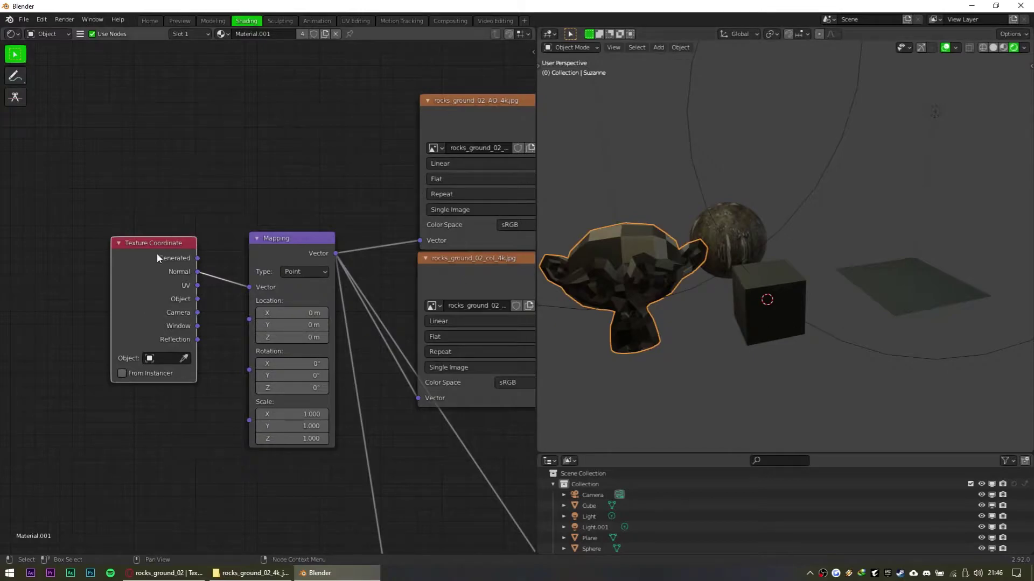
{"action": "left_click_drag", "start_coordinate": [197, 300], "coordinate": [247, 288]}
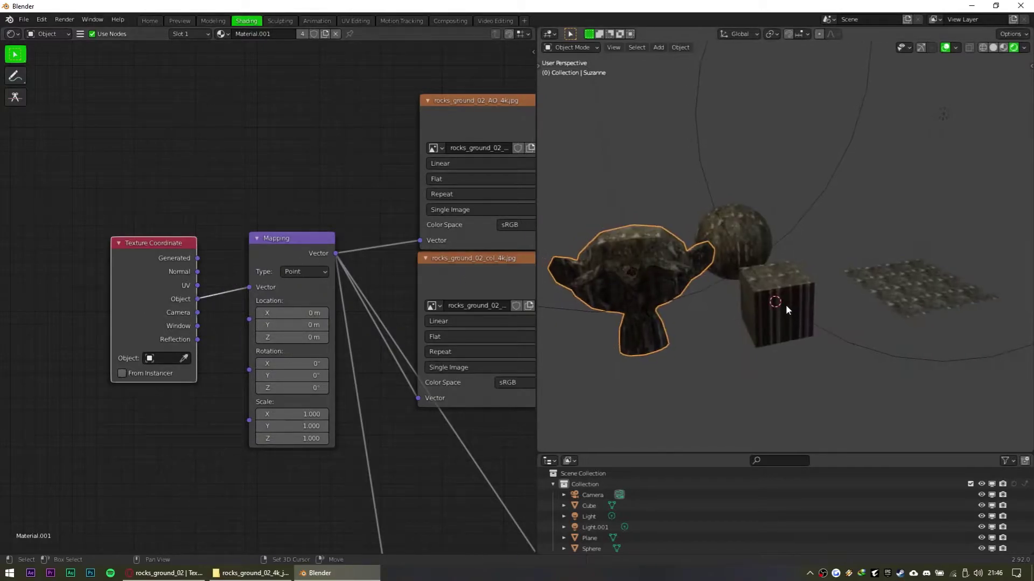
{"action": "middle_click_drag", "start_coordinate": [816, 300], "coordinate": [761, 294]}
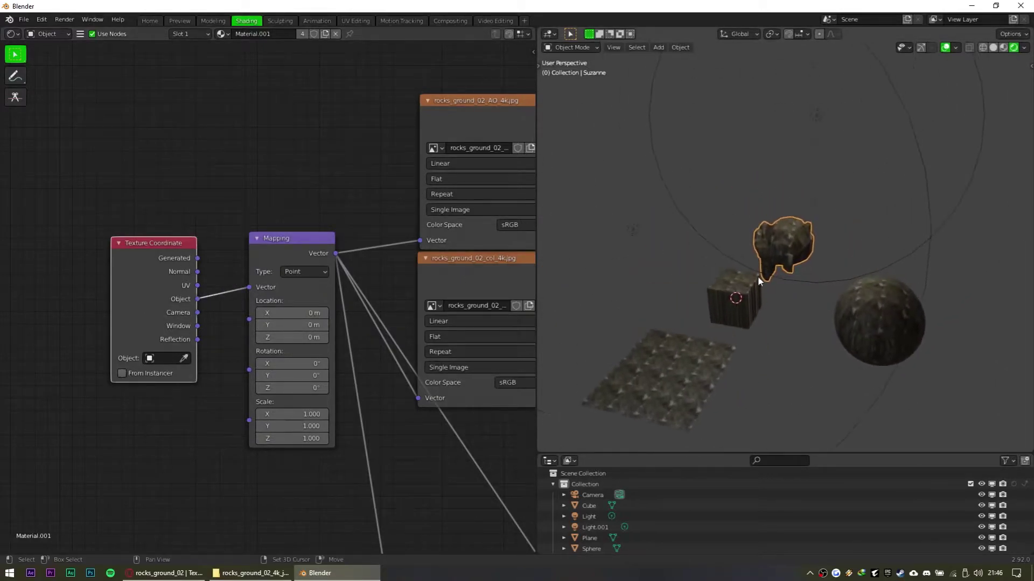
Try moving the cube in the viewport while the texture uses object coordinates
{"action": "left_click", "coordinate": [739, 315]}
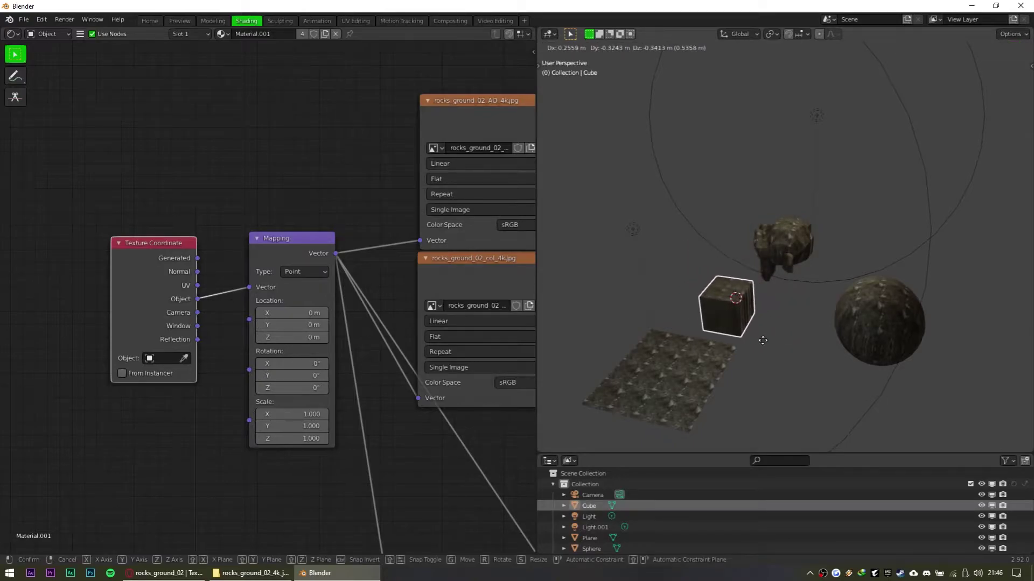
{"action": "middle_click_drag", "start_coordinate": [845, 353], "coordinate": [791, 356]}
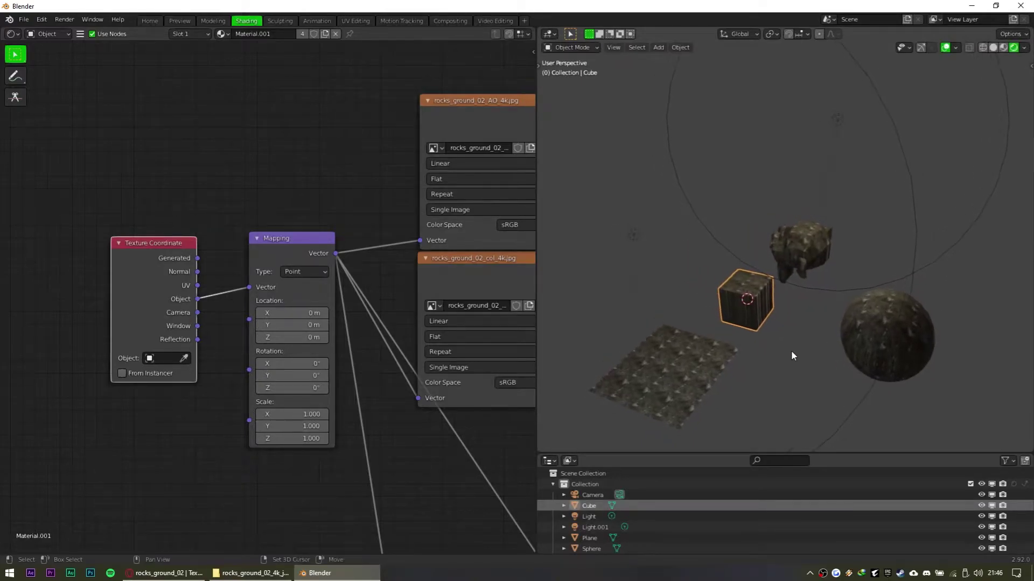
{"action": "left_click", "coordinate": [800, 330]}
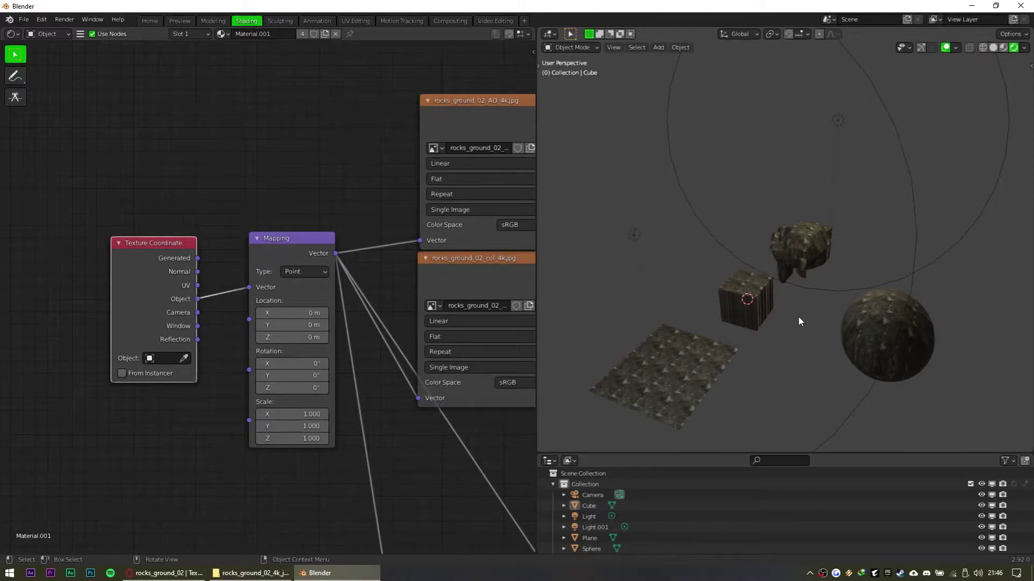
Add an empty to the scene and move it to open space above the cube and plane
{"action": "key", "text": "shift+a"}
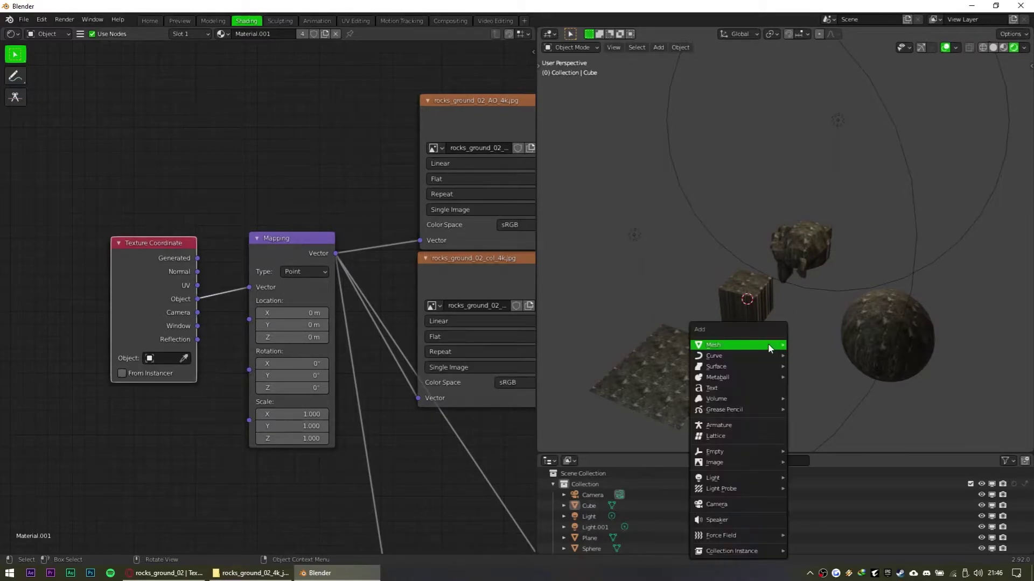
{"action": "key", "text": "shift+a"}
{"action": "mouse_move", "coordinate": [764, 454]}
{"action": "left_click", "coordinate": [877, 447]}
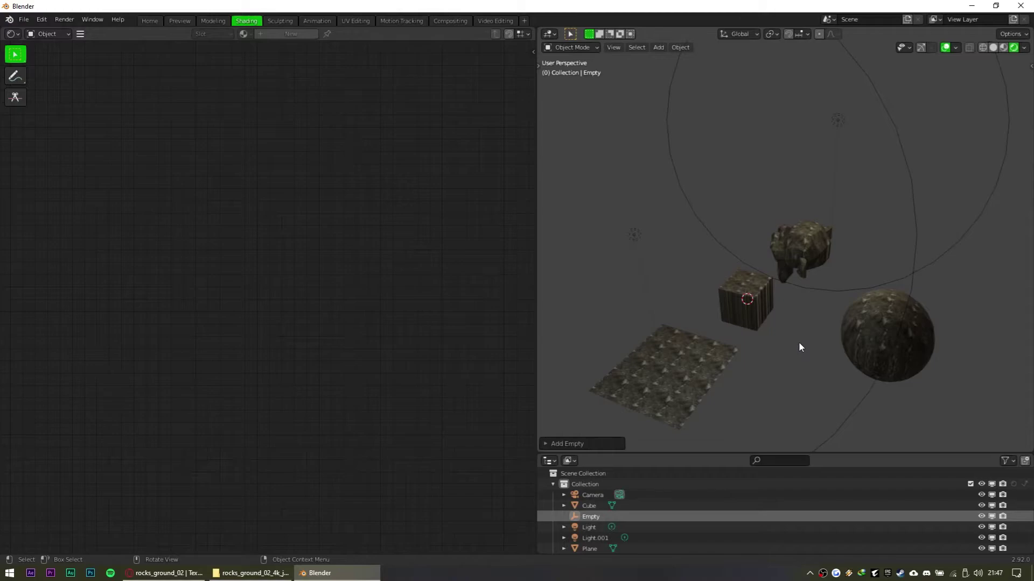
{"action": "key", "text": "g"}
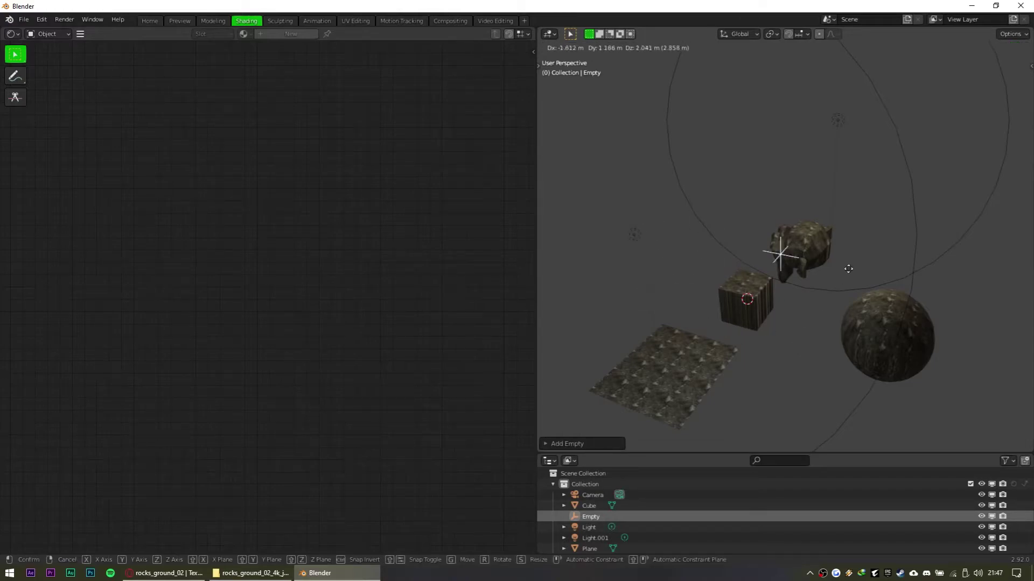
{"action": "left_click", "coordinate": [747, 286]}
{"action": "middle_click_drag", "start_coordinate": [729, 338], "coordinate": [747, 343], "text": "shift"}
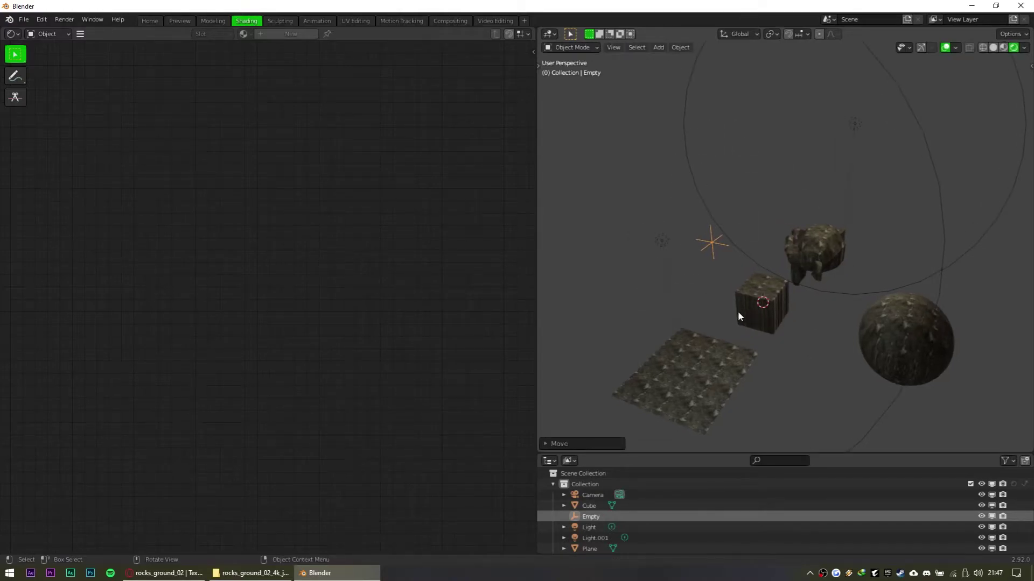
Set the new empty as the reference object of the cube material's Texture Coordinate node
{"action": "left_click", "coordinate": [739, 316]}
{"action": "left_click", "coordinate": [184, 358]}
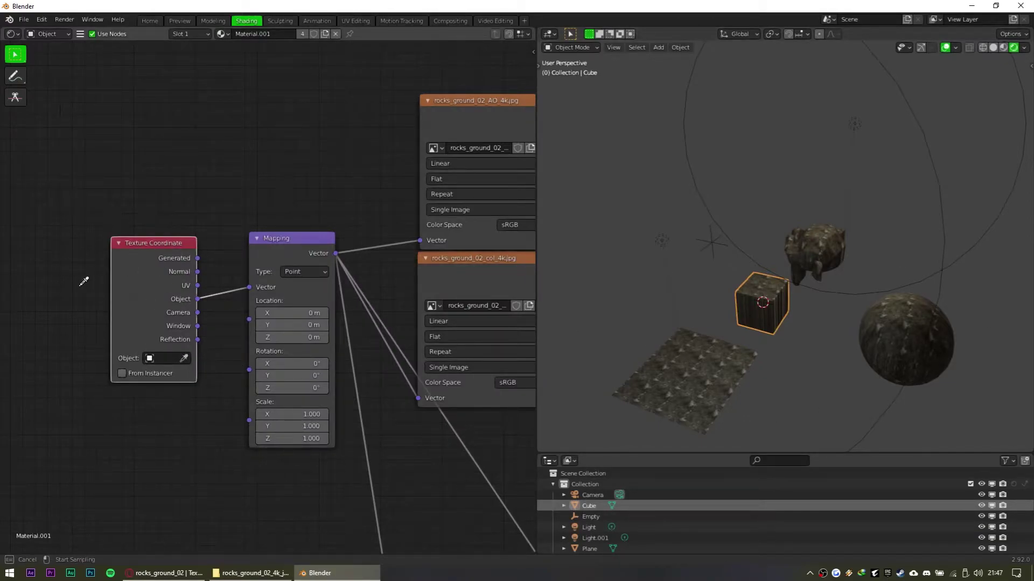
{"action": "left_click", "coordinate": [711, 241]}
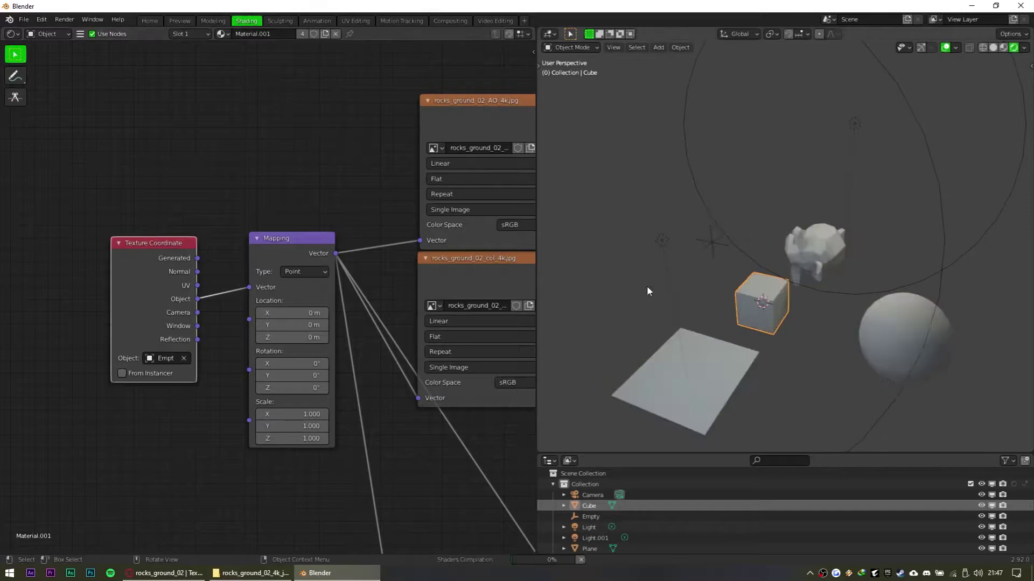
Try moving, scaling and rotating the empty to preview its influence on the texture
{"action": "left_click", "coordinate": [720, 248]}
{"action": "key", "text": "g"}
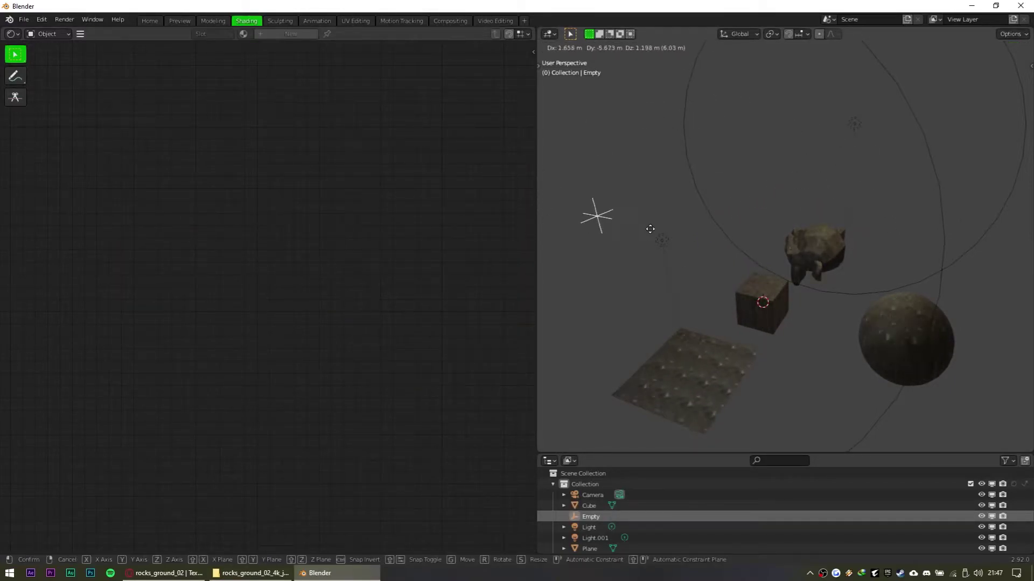
{"action": "right_click", "coordinate": [729, 244]}
{"action": "key", "text": "s"}
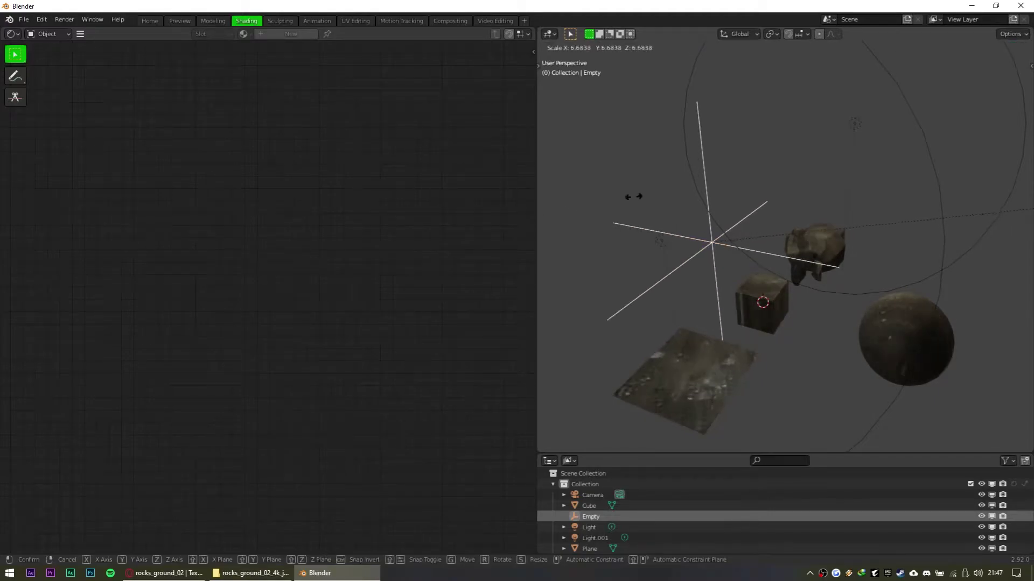
{"action": "right_click", "coordinate": [836, 213]}
{"action": "key", "text": "r"}
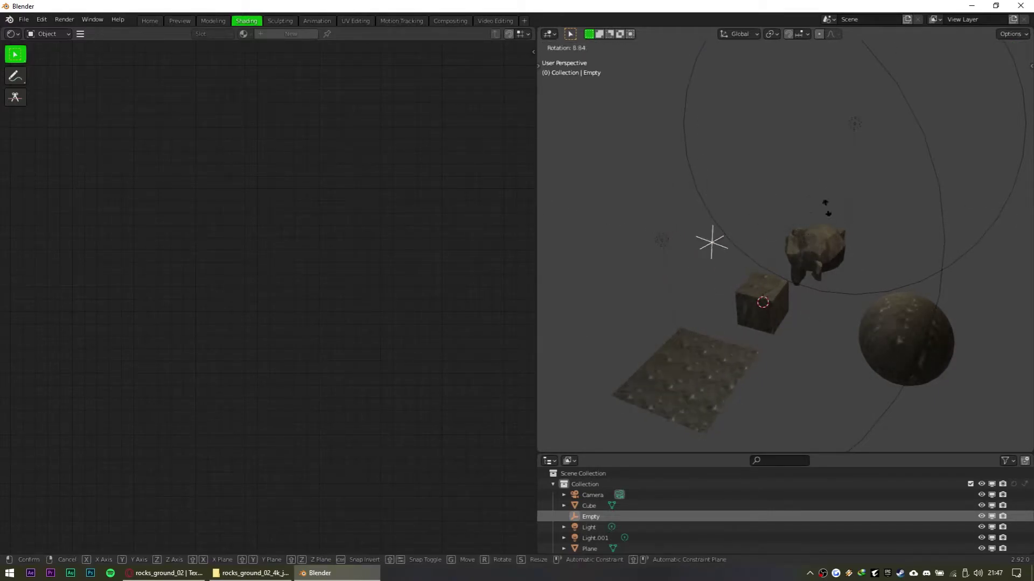
{"action": "right_click", "coordinate": [684, 238]}
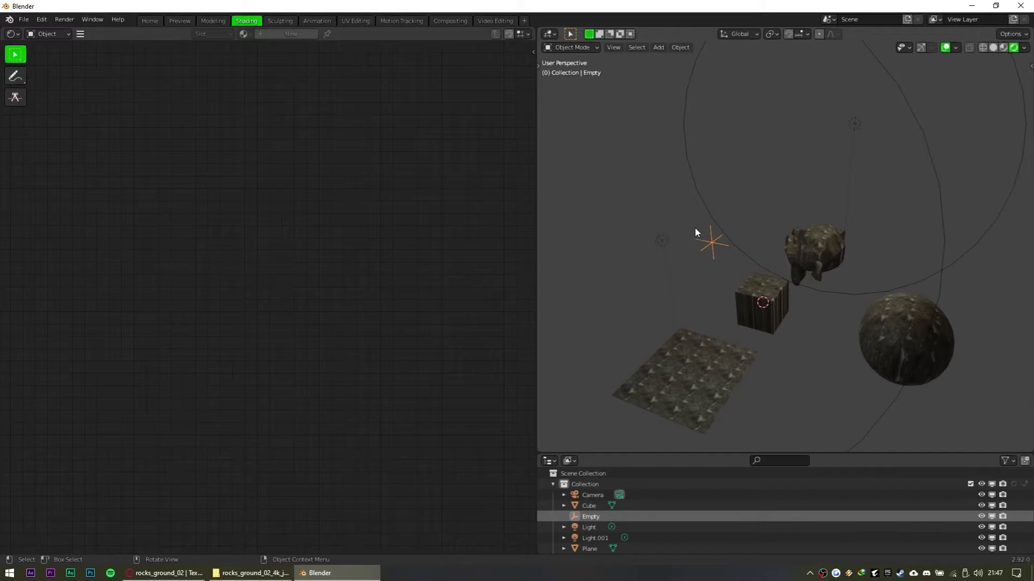
Delete the empty and select the cube to bring its material nodes back
{"action": "key", "text": "Delete"}
{"action": "left_click", "coordinate": [756, 305]}
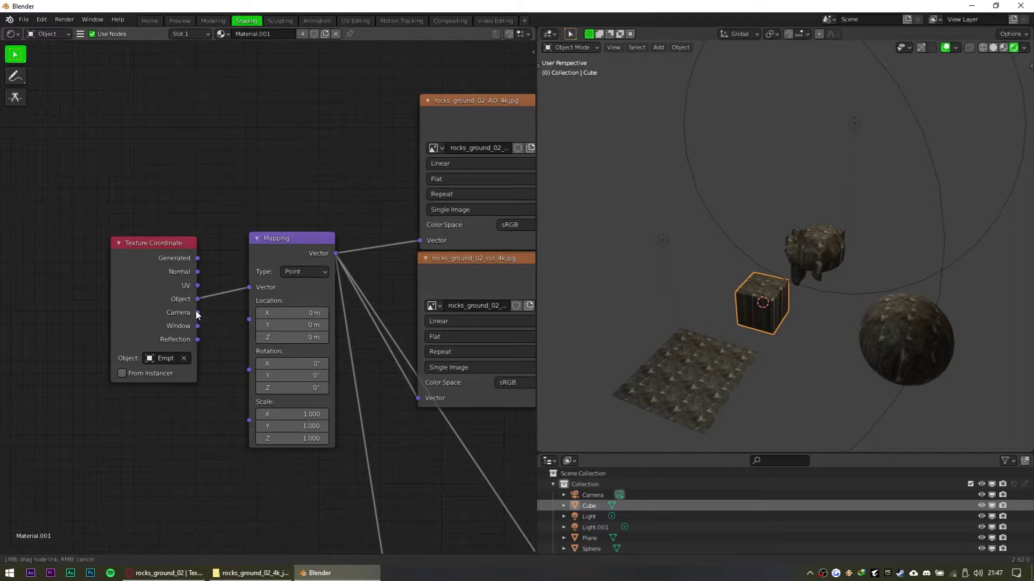
Connect the Texture Coordinate node's Camera output to the Mapping node's Vector input and inspect the objects from several angles
{"action": "left_click_drag", "start_coordinate": [199, 313], "coordinate": [249, 291]}
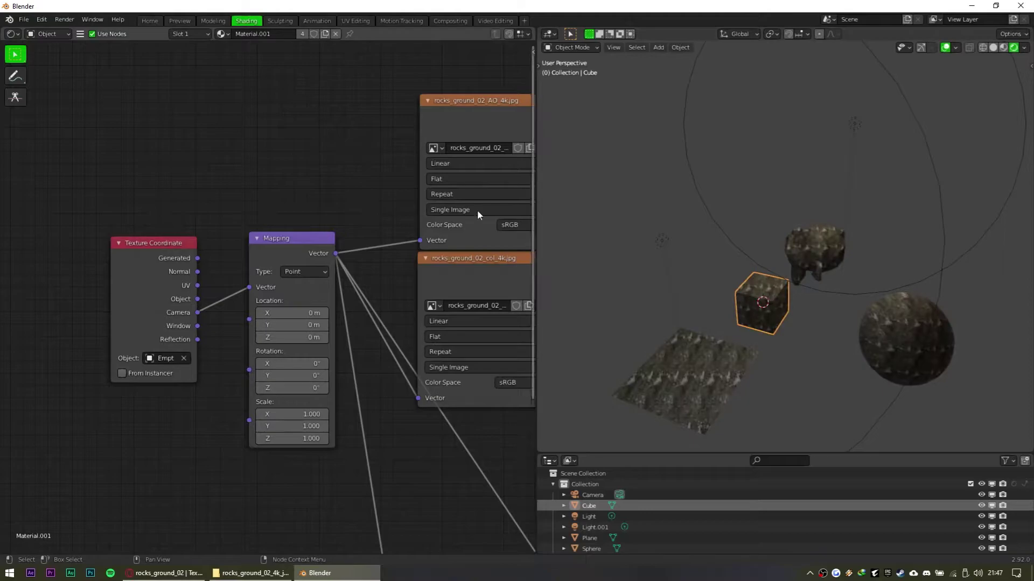
{"action": "scroll", "coordinate": [826, 353], "scroll_direction": "down", "scroll_amount": 1}
{"action": "middle_click_drag", "start_coordinate": [827, 353], "coordinate": [911, 299]}
{"action": "scroll", "coordinate": [927, 366], "scroll_direction": "up", "scroll_amount": 2}
{"action": "middle_click_drag", "start_coordinate": [926, 366], "coordinate": [767, 261]}
{"action": "middle_click_drag", "start_coordinate": [737, 322], "coordinate": [866, 336]}
Connect the Window output to the Mapping node's Vector input and inspect the projection in a temporarily enlarged viewport
{"action": "left_click_drag", "start_coordinate": [198, 326], "coordinate": [250, 287]}
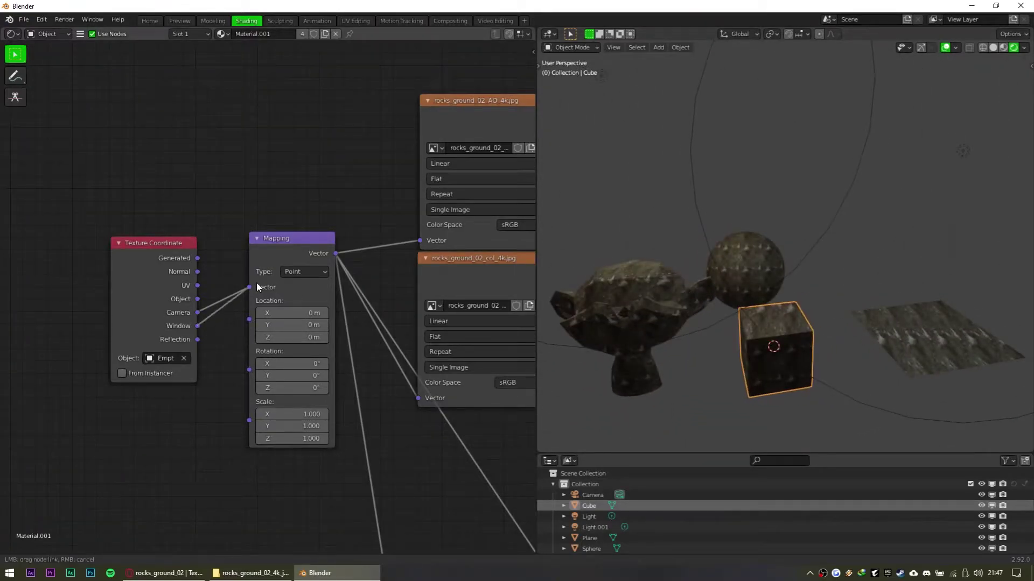
{"action": "middle_click_drag", "start_coordinate": [642, 341], "coordinate": [665, 293], "text": "shift"}
{"action": "middle_click_drag", "start_coordinate": [877, 256], "coordinate": [519, 148]}
{"action": "left_click", "coordinate": [807, 211]}
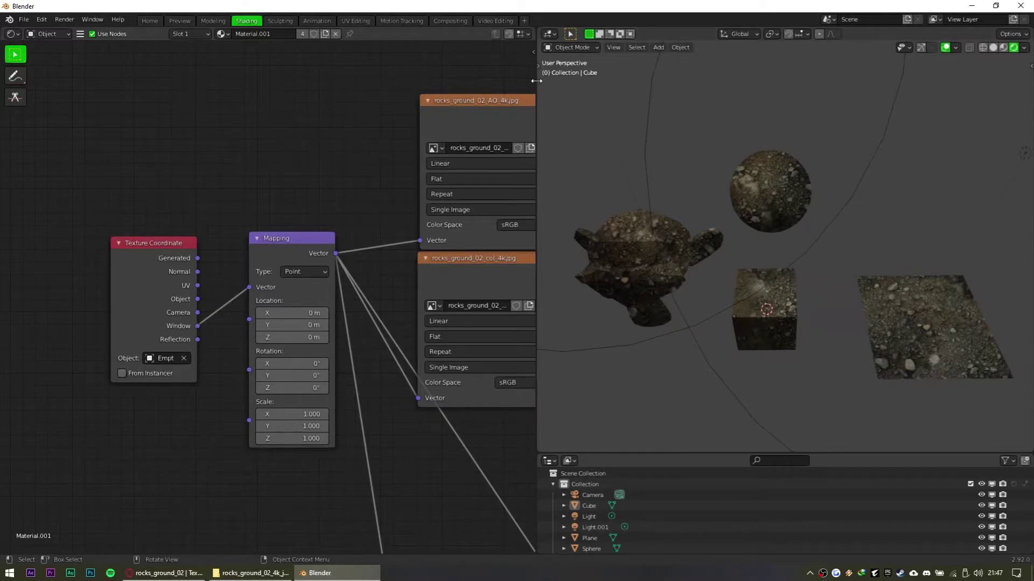
{"action": "left_click_drag", "start_coordinate": [537, 80], "coordinate": [6, 182]}
{"action": "middle_click_drag", "start_coordinate": [640, 347], "coordinate": [608, 333]}
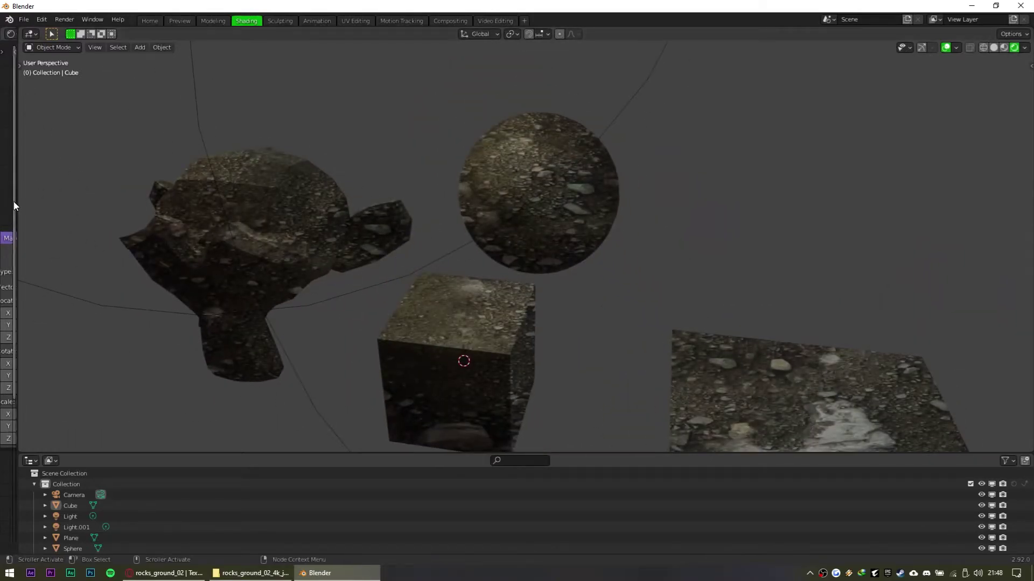
{"action": "left_click_drag", "start_coordinate": [18, 195], "coordinate": [508, 213]}
Connect the Reflection output to the Mapping node's Vector input and inspect the textured objects from different angles
{"action": "left_click_drag", "start_coordinate": [188, 334], "coordinate": [235, 288]}
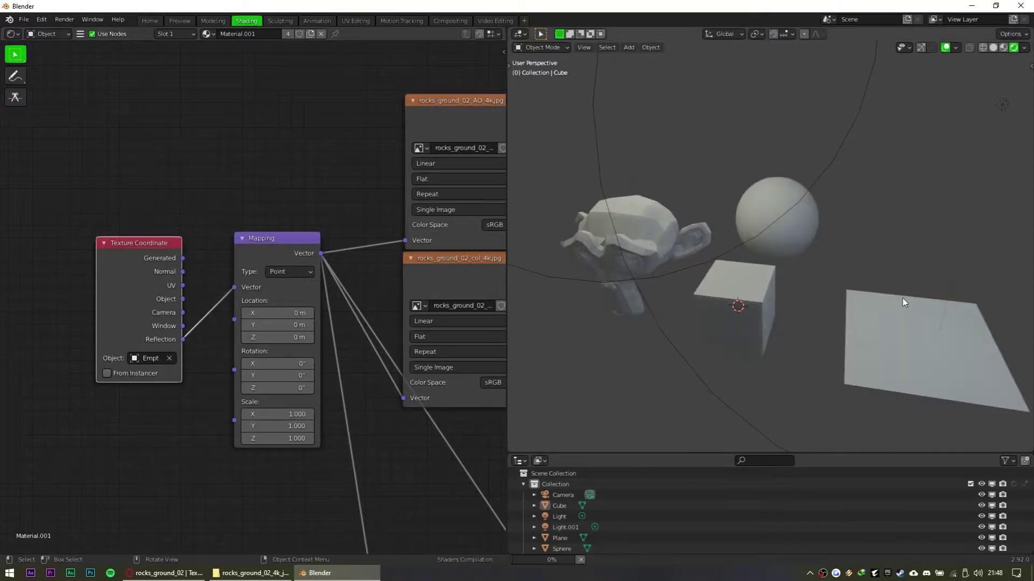
{"action": "middle_click_drag", "start_coordinate": [835, 279], "coordinate": [613, 302]}
{"action": "middle_click_drag", "start_coordinate": [899, 360], "coordinate": [910, 310]}
Connect the UV output to the Mapping node's Vector input and set the mapping scale to 2 on X, Y and Z
{"action": "left_click_drag", "start_coordinate": [182, 285], "coordinate": [233, 287]}
{"action": "middle_click_drag", "start_coordinate": [357, 348], "coordinate": [302, 364]}
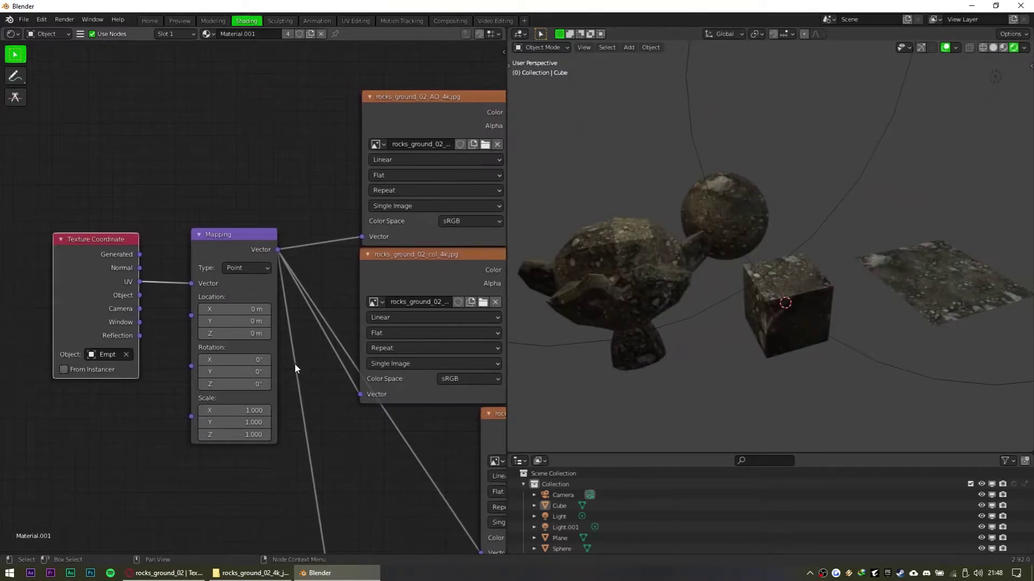
{"action": "left_click", "coordinate": [242, 411]}
{"action": "type", "text": "2"}
{"action": "key", "text": "Tab"}
{"action": "type", "text": "2"}
{"action": "key", "text": "Tab"}
{"action": "type", "text": "2"}
{"action": "key", "text": "Return"}
{"action": "scroll", "coordinate": [744, 367], "scroll_direction": "up", "scroll_amount": 3}
{"action": "middle_click_drag", "start_coordinate": [747, 350], "coordinate": [796, 273]}
{"action": "middle_click_drag", "start_coordinate": [790, 329], "coordinate": [819, 289]}
{"action": "middle_click_drag", "start_coordinate": [707, 336], "coordinate": [794, 328]}
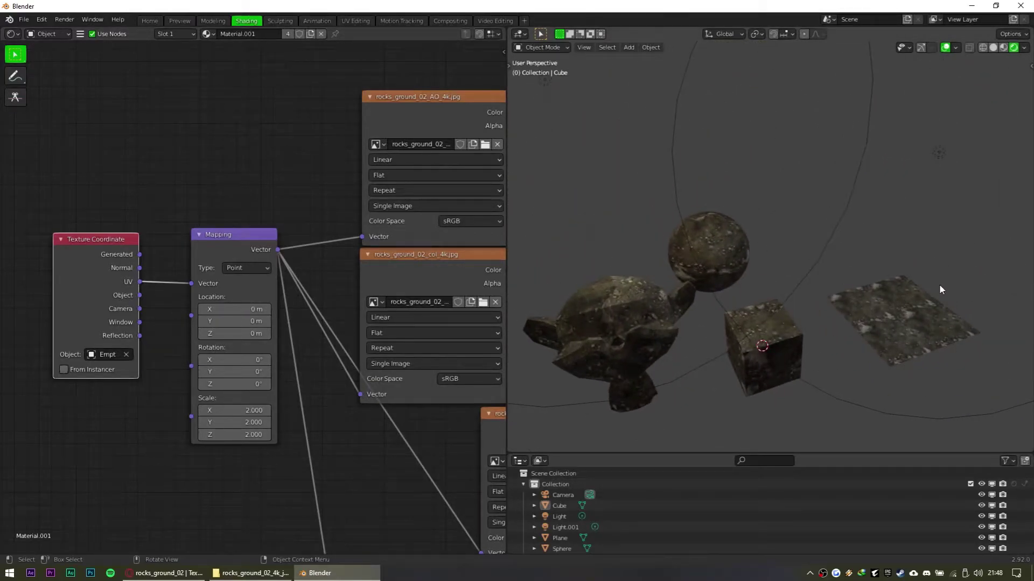
Review the full node tree, check the rocks_ground_02 texture page in the browser, and return to Blender
{"action": "scroll", "coordinate": [442, 378], "scroll_direction": "down", "scroll_amount": 5}
{"action": "middle_click_drag", "start_coordinate": [443, 378], "coordinate": [346, 289]}
{"action": "scroll", "coordinate": [302, 274], "scroll_direction": "down", "scroll_amount": 4}
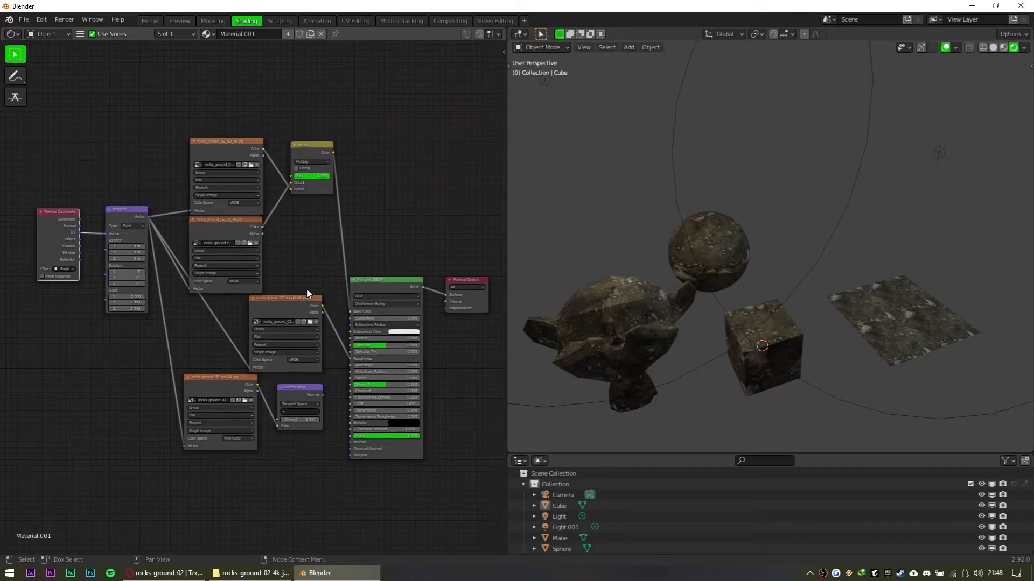
{"action": "left_click", "coordinate": [165, 573]}
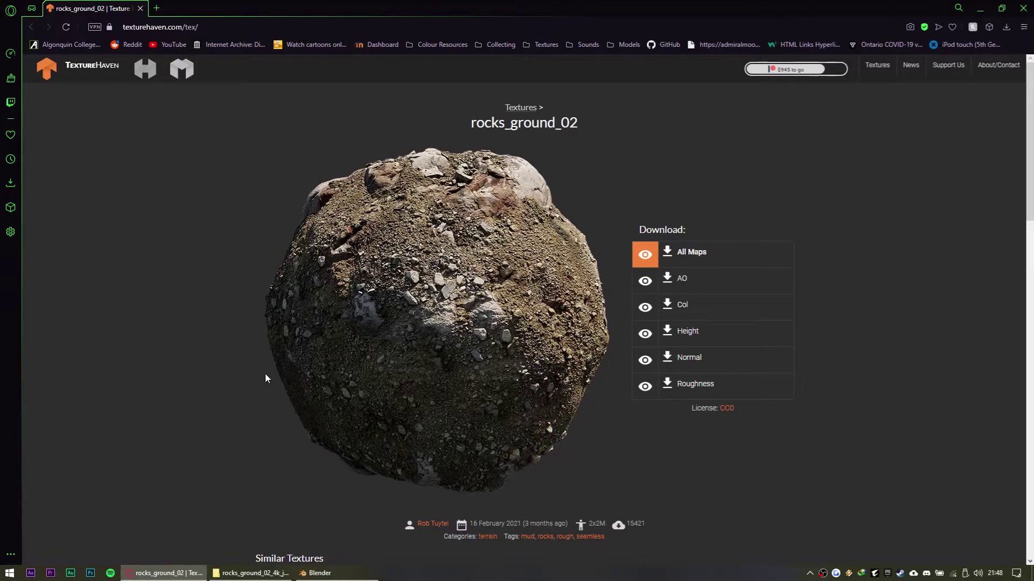
{"action": "left_click_drag", "start_coordinate": [473, 126], "coordinate": [588, 131]}
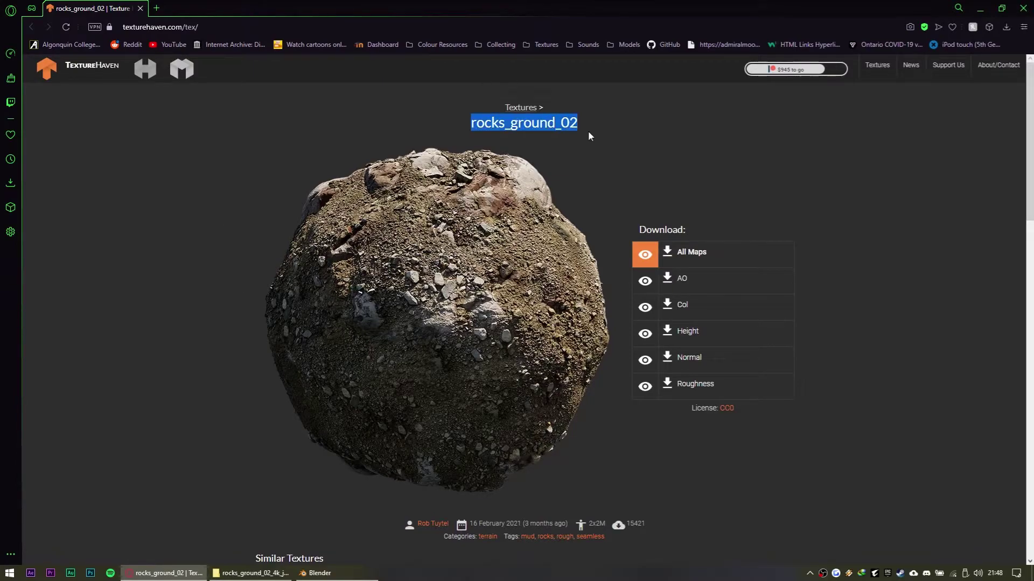
{"action": "left_click", "coordinate": [602, 124]}
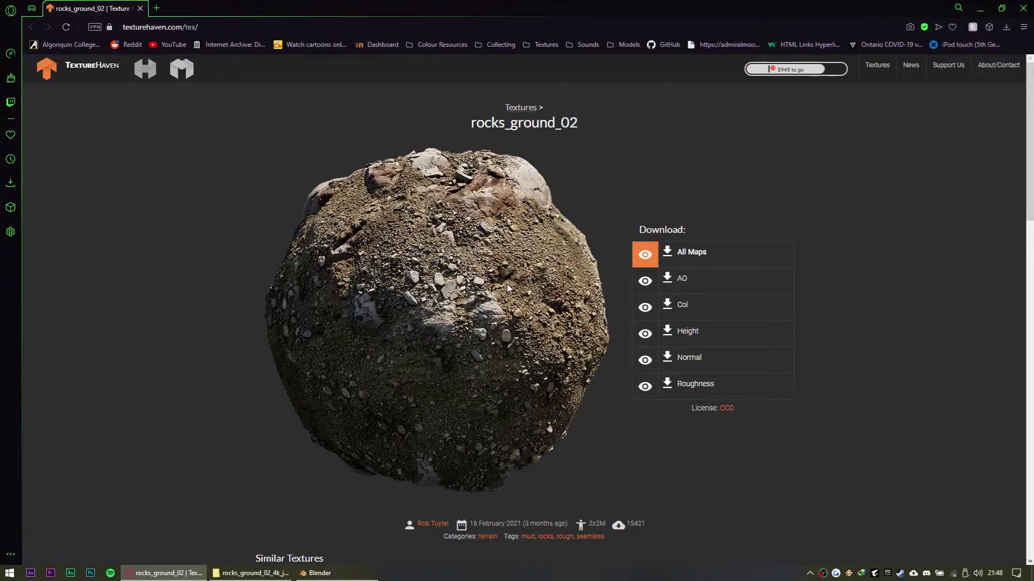
{"action": "left_click", "coordinate": [335, 572]}
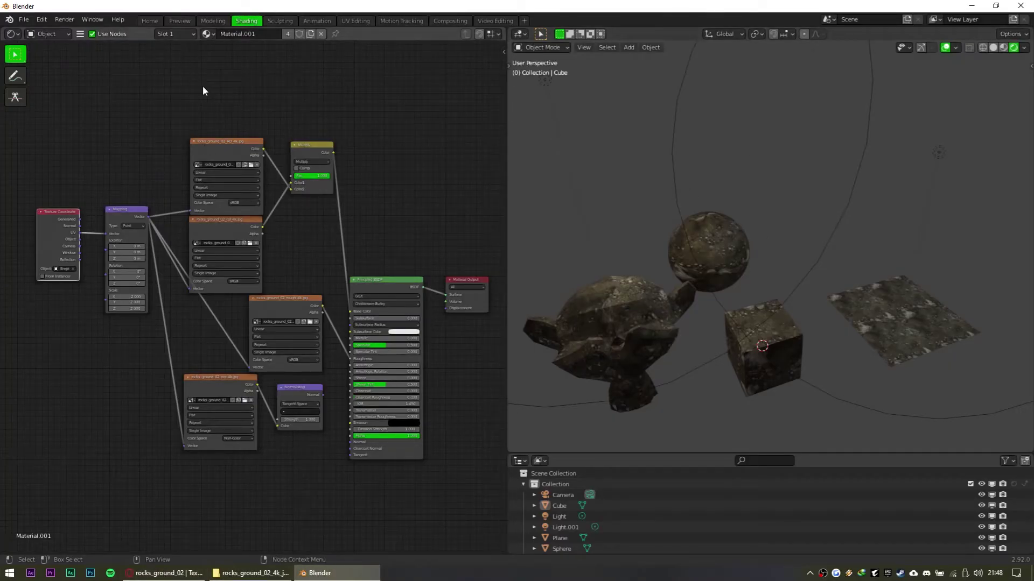
Switch to the Home workspace and save the scene over PBR Tutorial.blend in the Downloads folder
{"action": "left_click", "coordinate": [152, 21]}
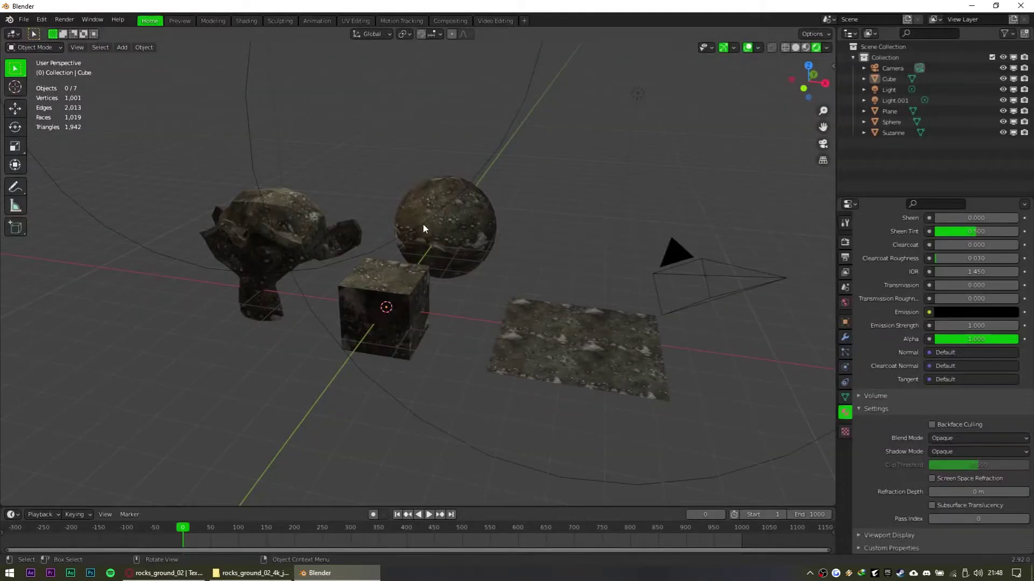
{"action": "left_click", "coordinate": [24, 20]}
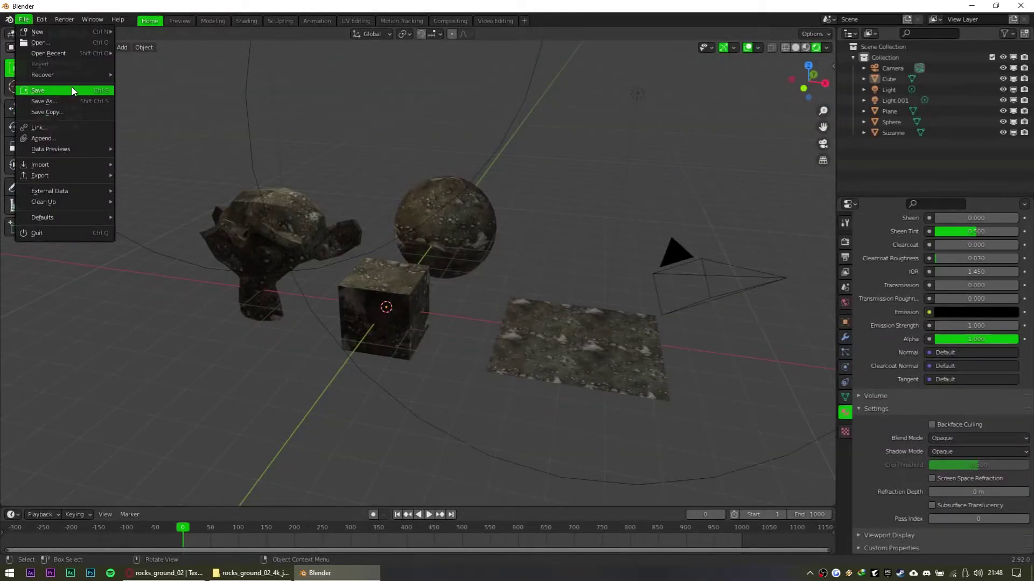
{"action": "left_click", "coordinate": [70, 104]}
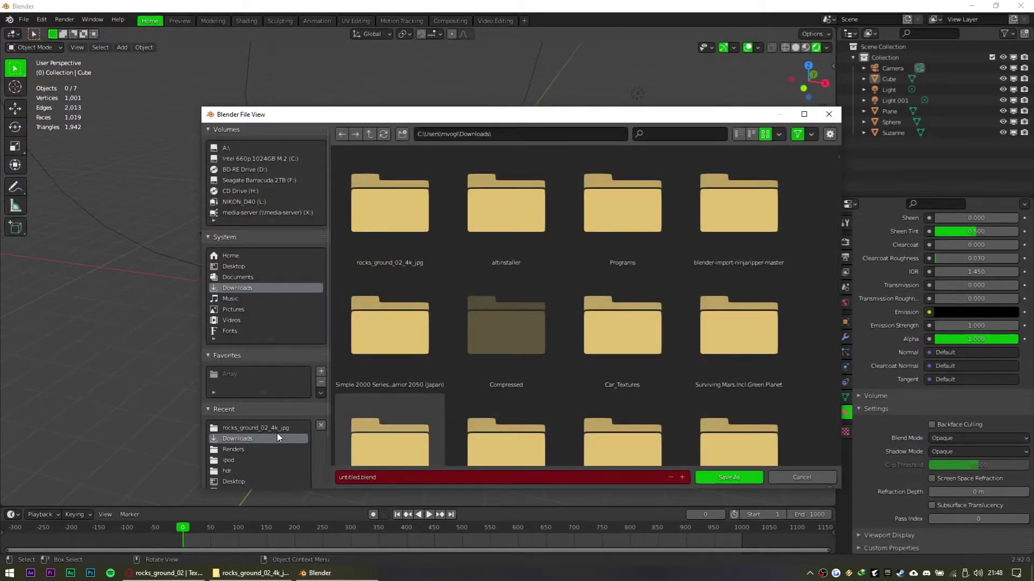
{"action": "scroll", "coordinate": [487, 290], "scroll_direction": "down", "scroll_amount": 6}
{"action": "scroll", "coordinate": [485, 286], "scroll_direction": "down", "scroll_amount": 20}
{"action": "scroll", "coordinate": [476, 288], "scroll_direction": "up", "scroll_amount": 10}
{"action": "left_click", "coordinate": [640, 317]}
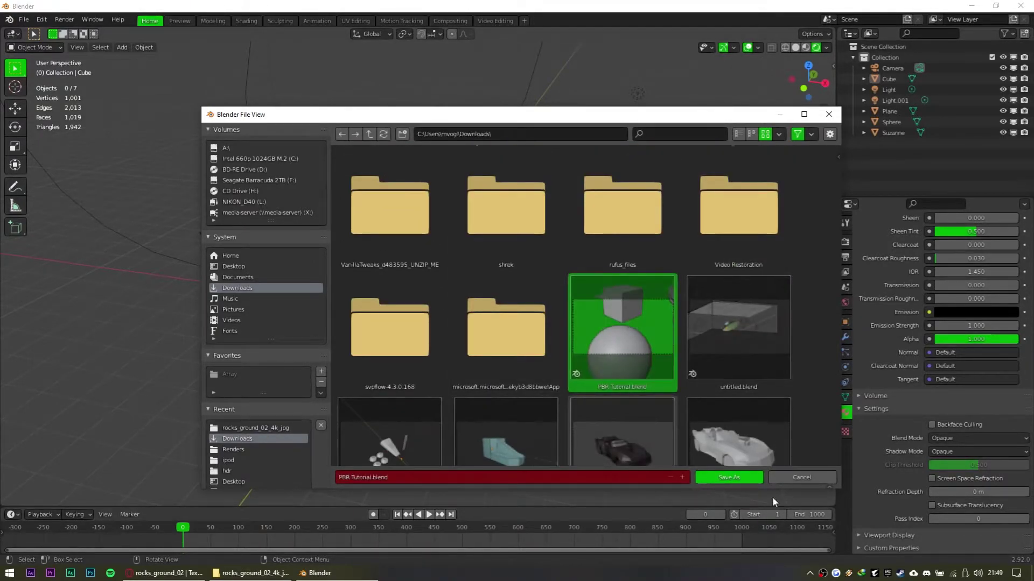
{"action": "left_click", "coordinate": [711, 477]}
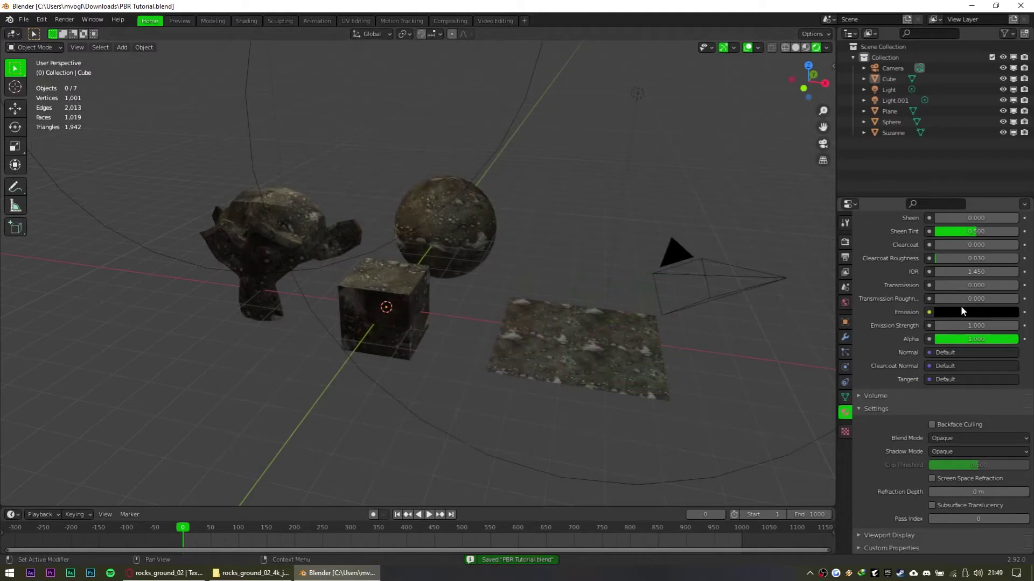
Change the scene's render engine to Cycles
{"action": "scroll", "coordinate": [961, 311], "scroll_direction": "up", "scroll_amount": 10}
{"action": "scroll", "coordinate": [754, 285], "scroll_direction": "up", "scroll_amount": 8}
{"action": "scroll", "coordinate": [754, 285], "scroll_direction": "down", "scroll_amount": 5}
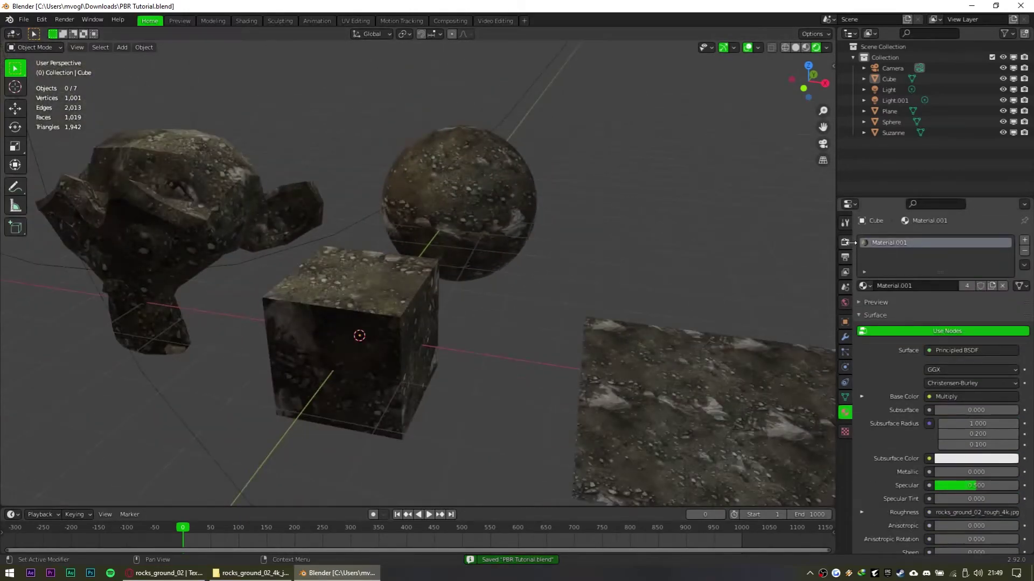
{"action": "scroll", "coordinate": [815, 233], "scroll_direction": "down", "scroll_amount": 3}
{"action": "left_click", "coordinate": [845, 242]}
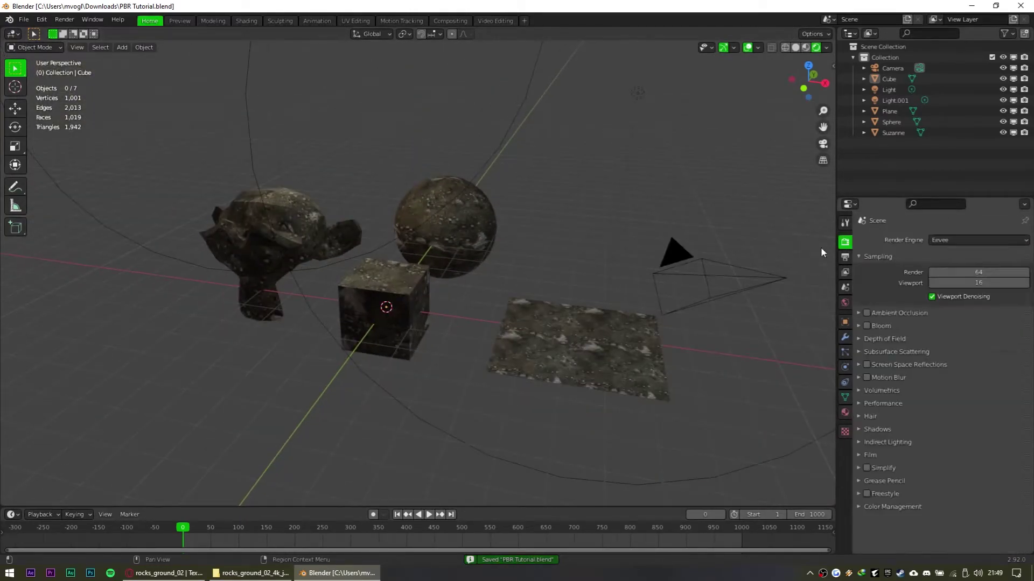
{"action": "left_click", "coordinate": [980, 240]}
{"action": "left_click", "coordinate": [979, 277]}
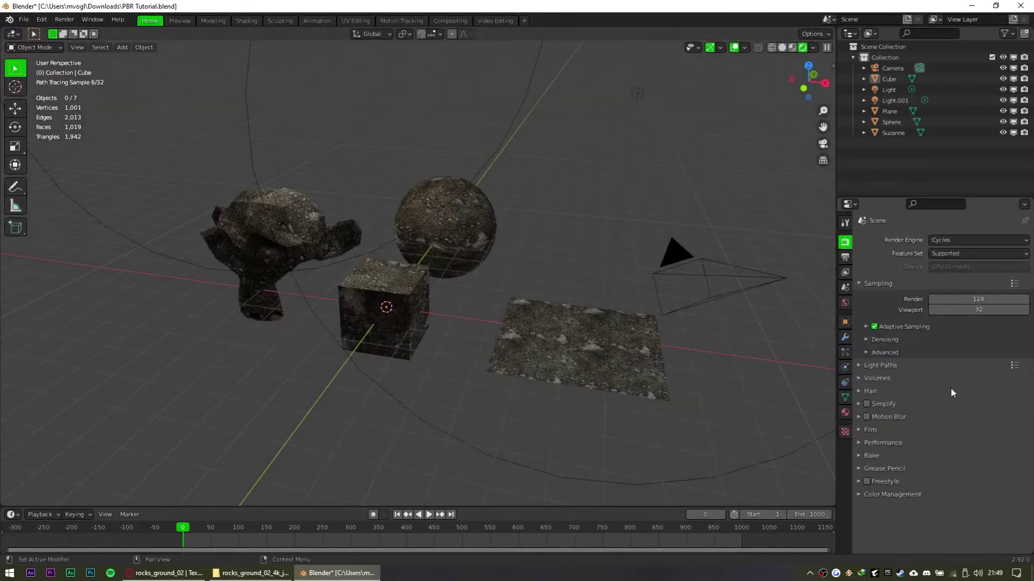
{"action": "middle_click_drag", "start_coordinate": [758, 265], "coordinate": [758, 296], "text": "shift"}
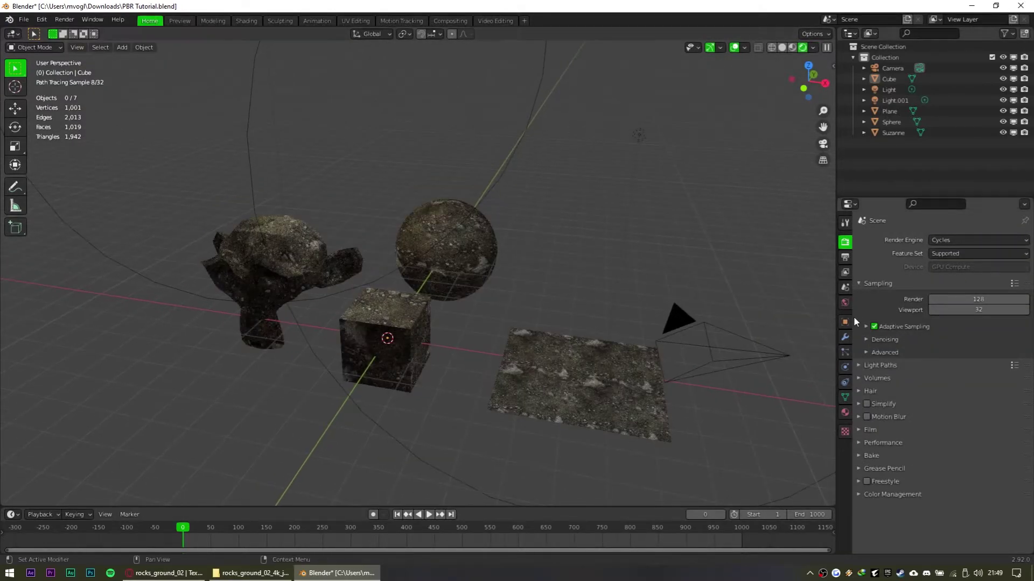
Keep the Cycles feature set at Supported and choose GPU Compute as the render device
{"action": "left_click", "coordinate": [957, 254]}
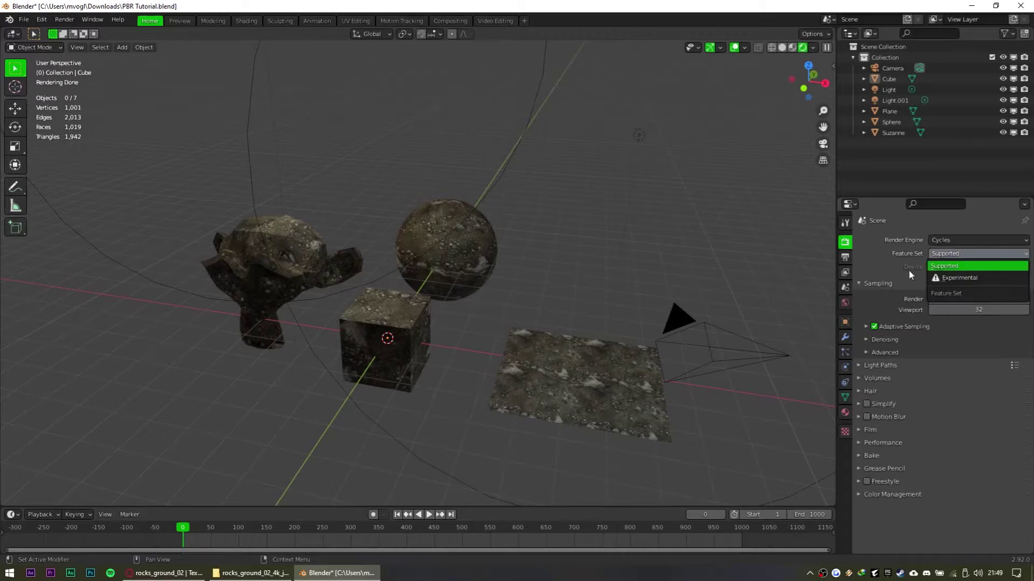
{"action": "left_click", "coordinate": [946, 267]}
{"action": "left_click", "coordinate": [978, 269]}
{"action": "left_click", "coordinate": [993, 265]}
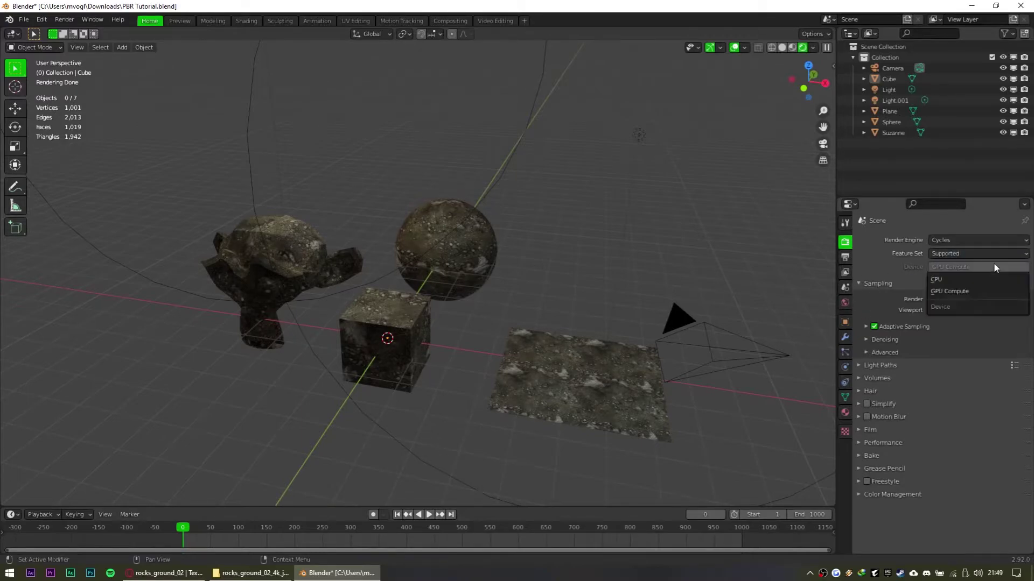
{"action": "left_click", "coordinate": [985, 292]}
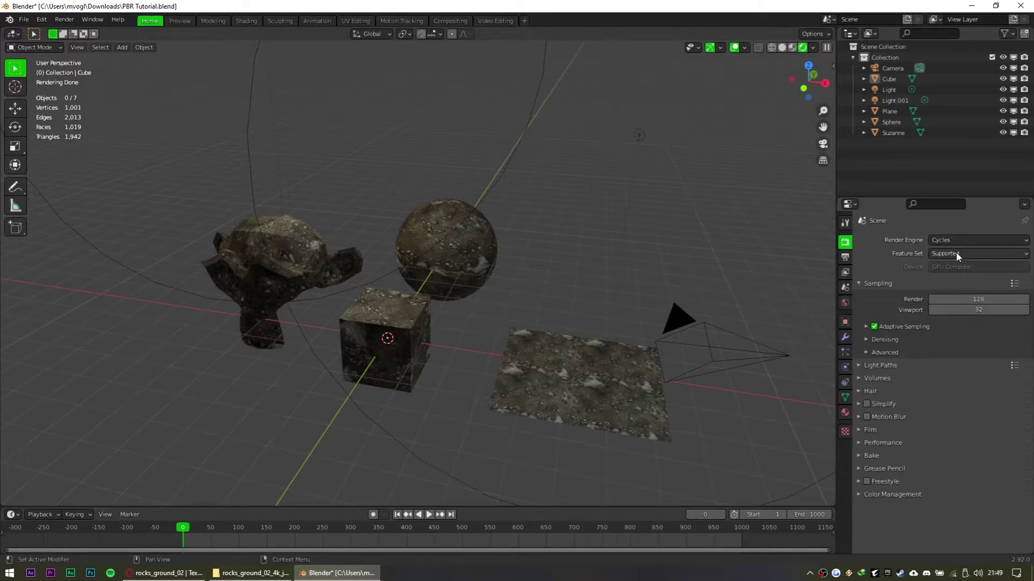
{"action": "mouse_move", "coordinate": [816, 320]}
{"action": "middle_mouse_down"}
{"action": "mouse_move", "coordinate": [739, 298]}
{"action": "mouse_move", "coordinate": [789, 329]}
{"action": "middle_mouse_up"}
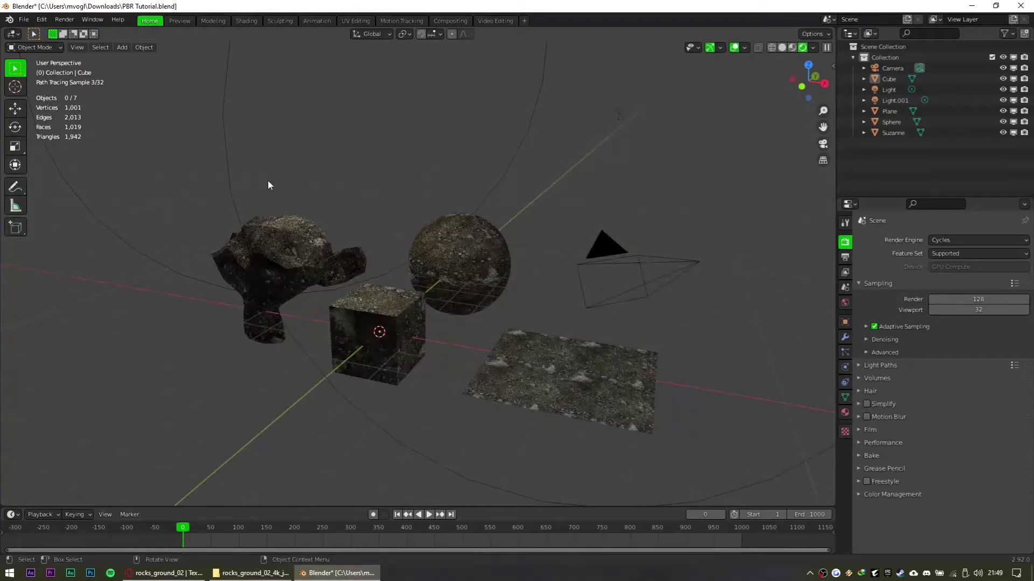
In the system preferences, compare the None and CUDA options for the Cycles render devices and settle on OptiX
{"action": "left_click", "coordinate": [41, 22]}
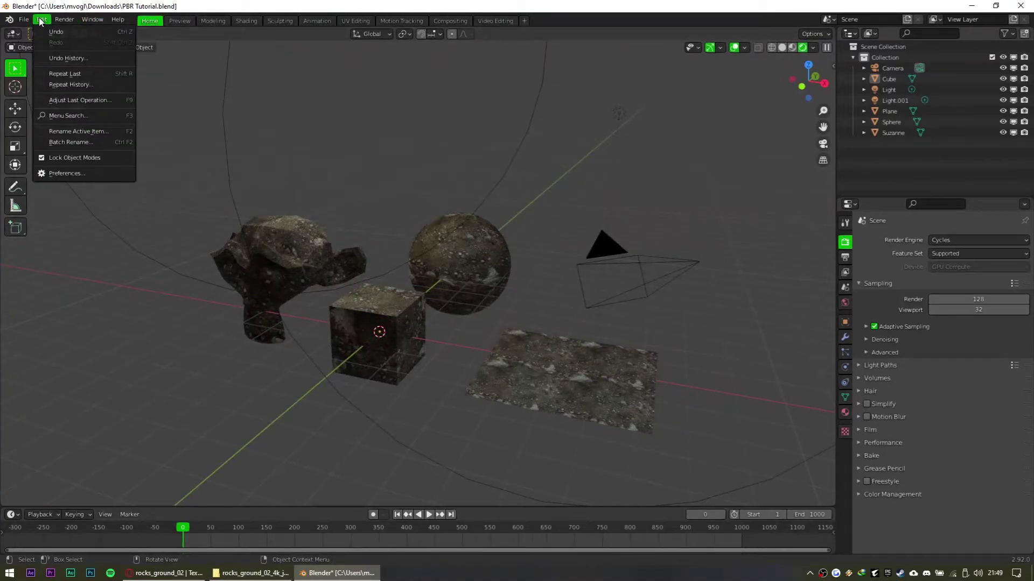
{"action": "left_click", "coordinate": [59, 173]}
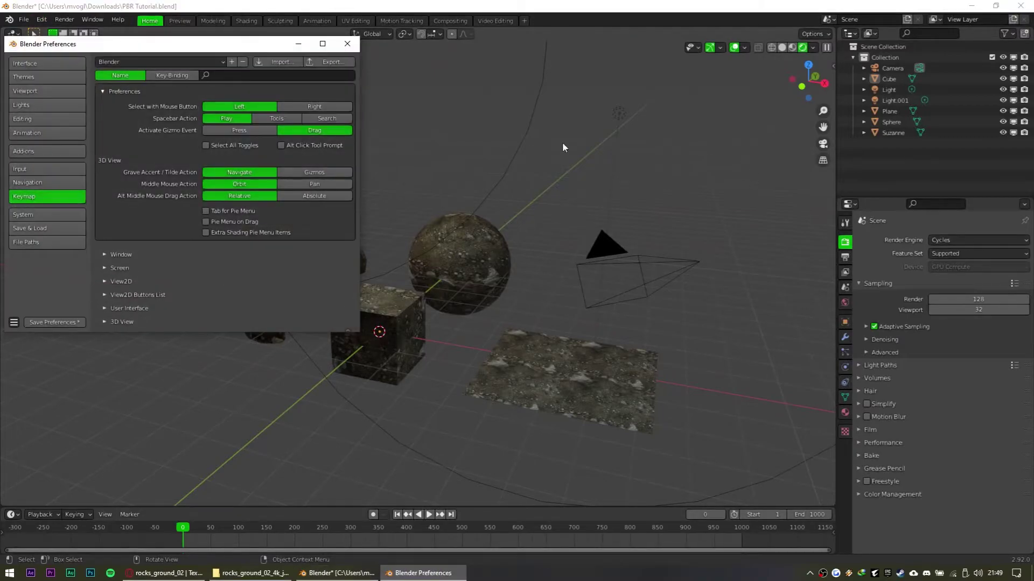
{"action": "left_click", "coordinate": [50, 216]}
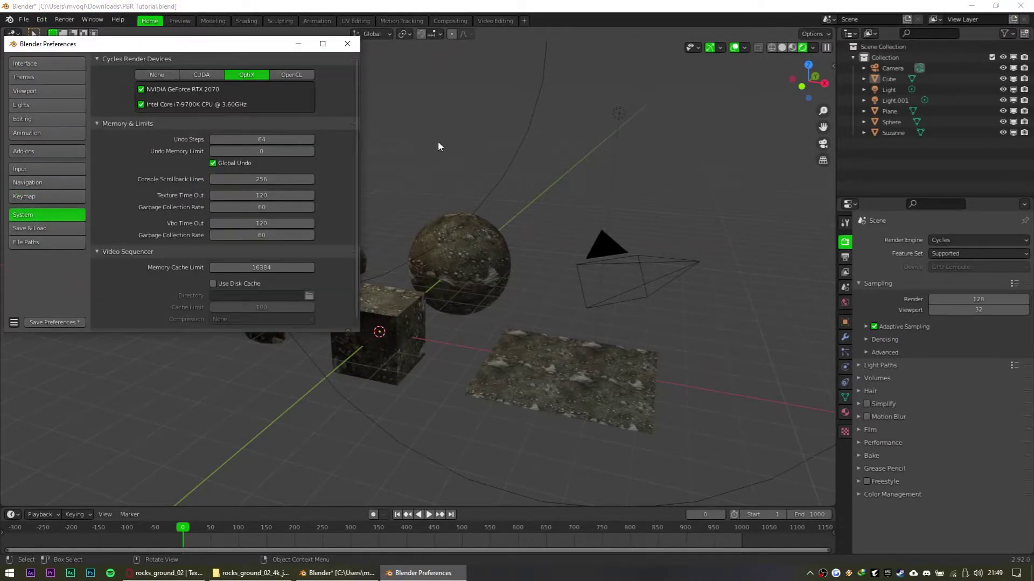
{"action": "left_click", "coordinate": [156, 75]}
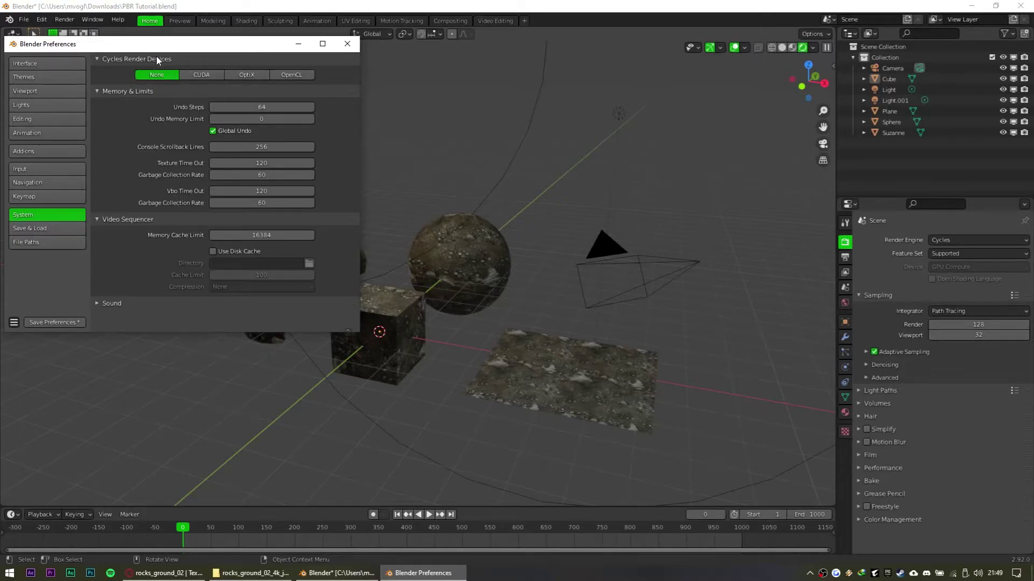
{"action": "left_click", "coordinate": [202, 78]}
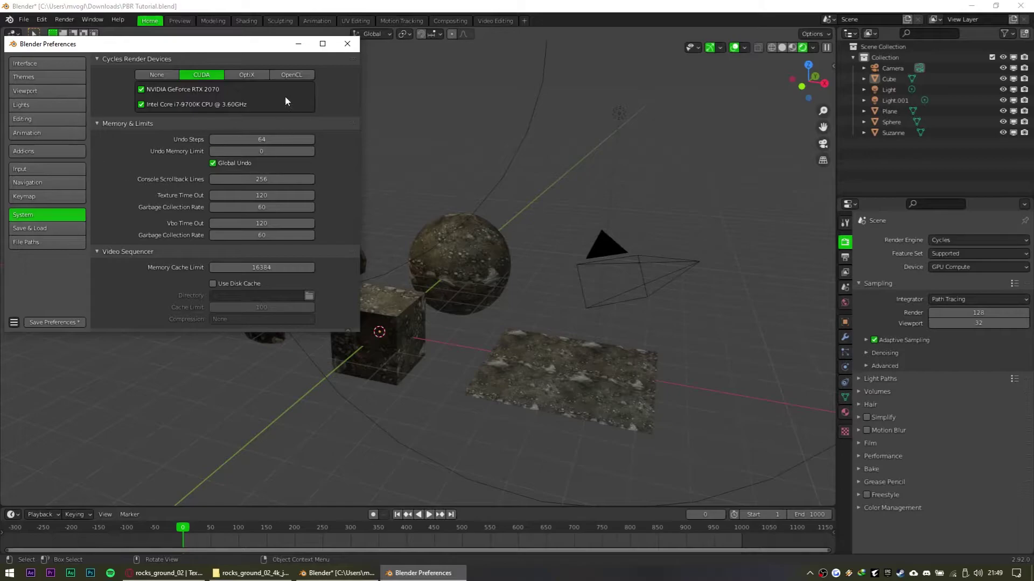
{"action": "left_click", "coordinate": [238, 76]}
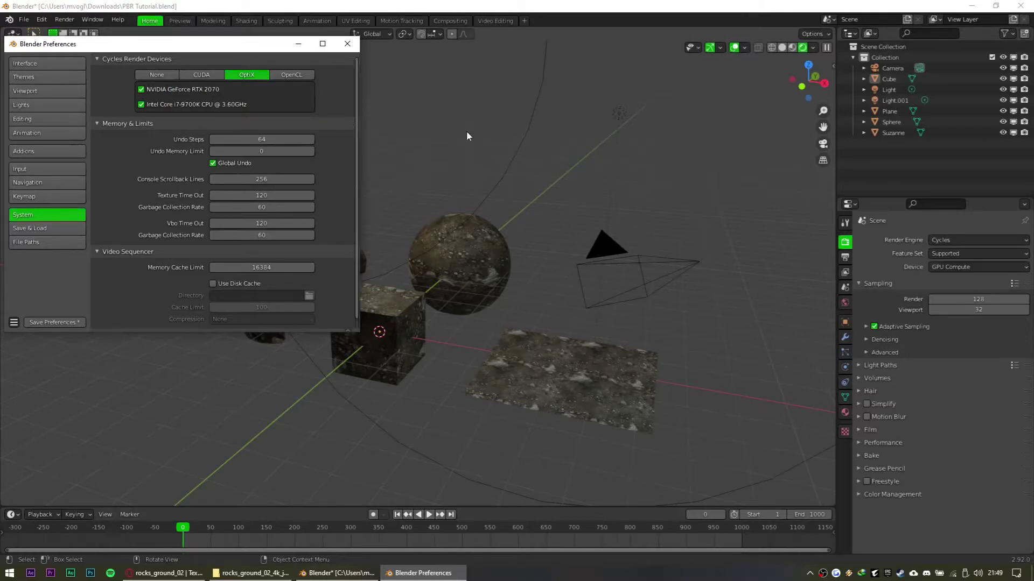
{"action": "left_click", "coordinate": [347, 43]}
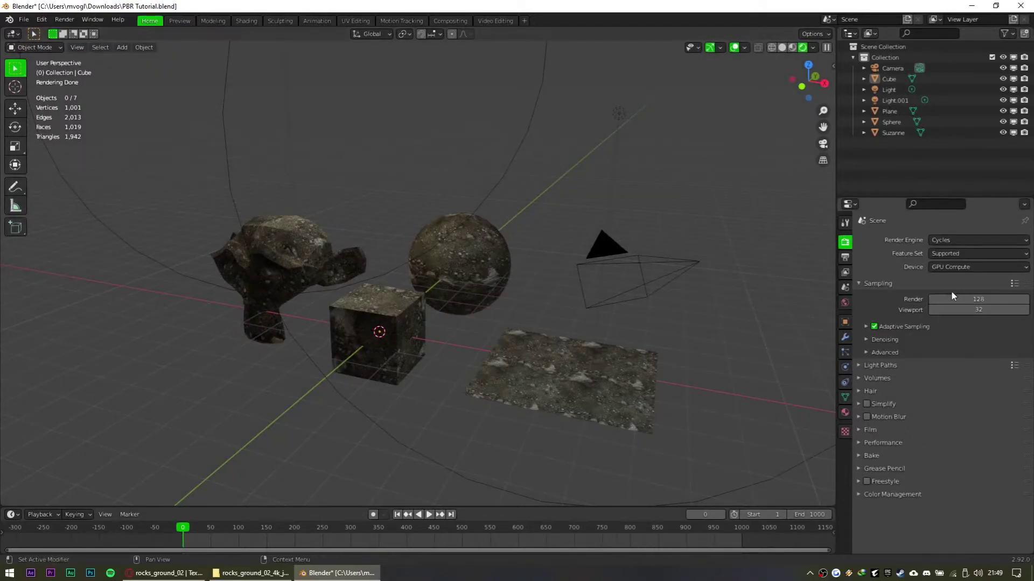
In the Shading workspace, move the Material Output node down below the Principled BSDF's lower edge
{"action": "left_click", "coordinate": [246, 21]}
{"action": "middle_click_drag", "start_coordinate": [765, 286], "coordinate": [801, 344]}
{"action": "scroll", "coordinate": [263, 502], "scroll_direction": "up", "scroll_amount": 5}
{"action": "middle_click_drag", "start_coordinate": [264, 503], "coordinate": [58, 407]}
{"action": "left_click_drag", "start_coordinate": [384, 175], "coordinate": [387, 446]}
{"action": "middle_click_drag", "start_coordinate": [282, 469], "coordinate": [340, 373]}
{"action": "scroll", "coordinate": [198, 416], "scroll_direction": "up", "scroll_amount": 2}
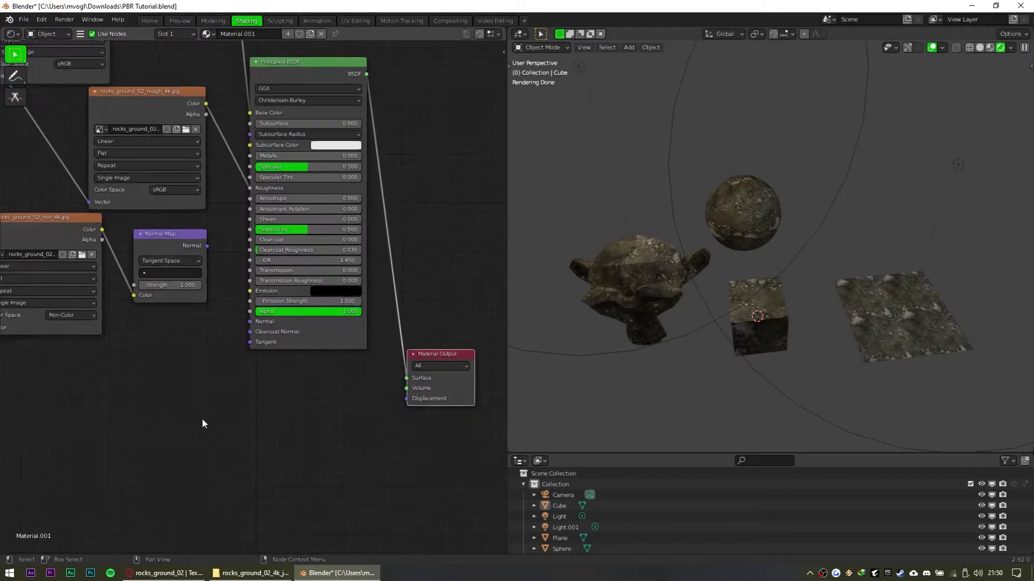
Add a Displacement node below the Principled BSDF, near the Material Output node
{"action": "middle_click_drag", "start_coordinate": [342, 468], "coordinate": [353, 441]}
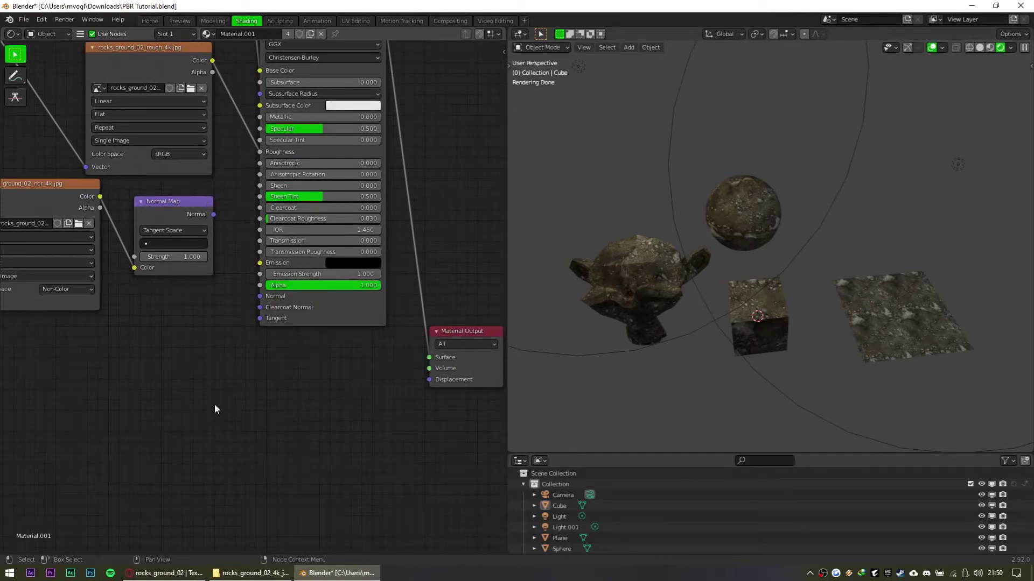
{"action": "key", "text": "shift+a"}
{"action": "left_click", "coordinate": [313, 412]}
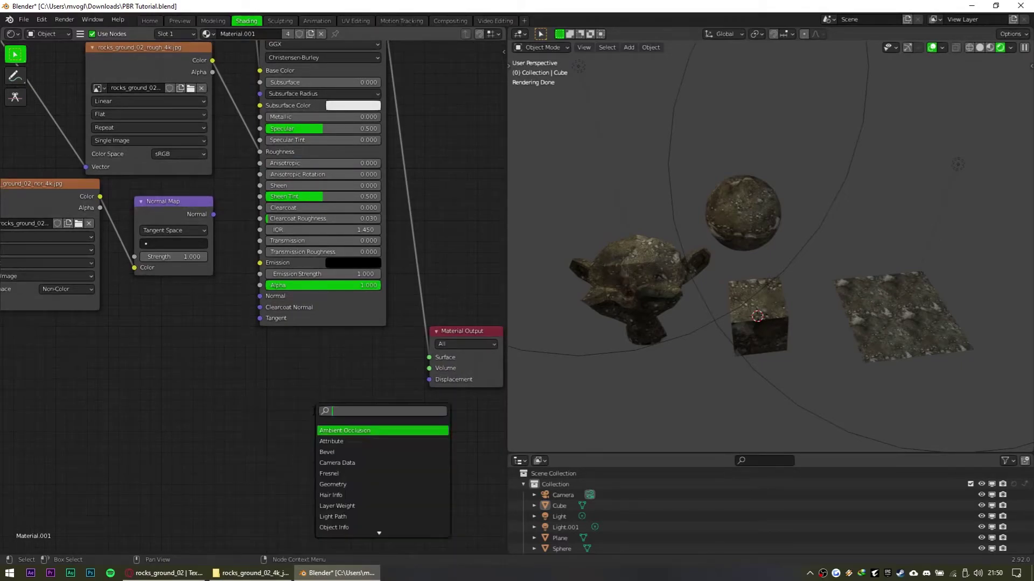
{"action": "type", "text": "dis"}
{"action": "key", "text": "Return"}
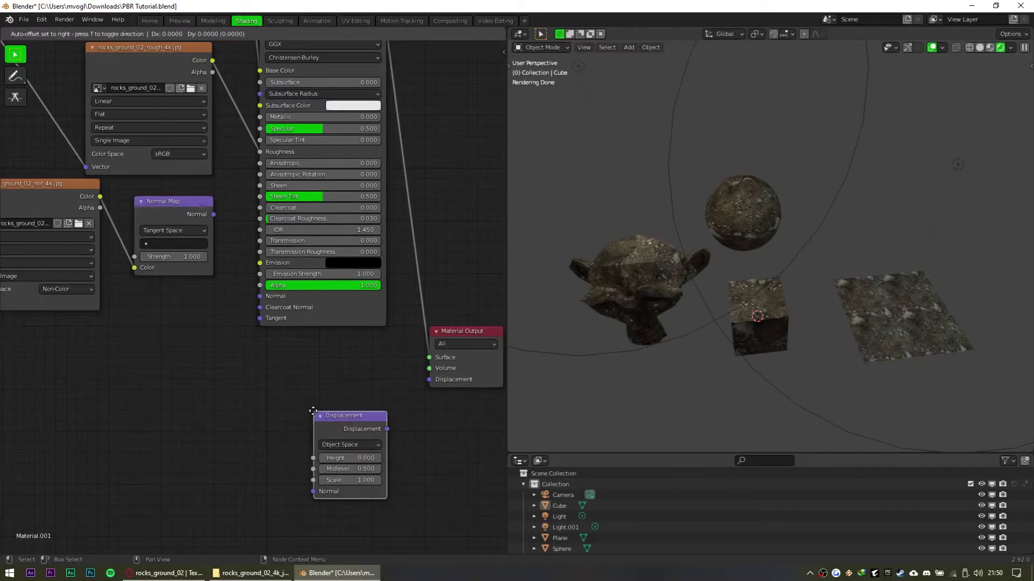
Duplicate the rocks_ground_02_nor_4k.jpg texture node below the original and connect the Mapping node's Vector output to the copy
{"action": "middle_click_drag", "start_coordinate": [159, 346], "coordinate": [285, 360]}
{"action": "scroll", "coordinate": [215, 353], "scroll_direction": "down", "scroll_amount": 4}
{"action": "left_click", "coordinate": [207, 243]}
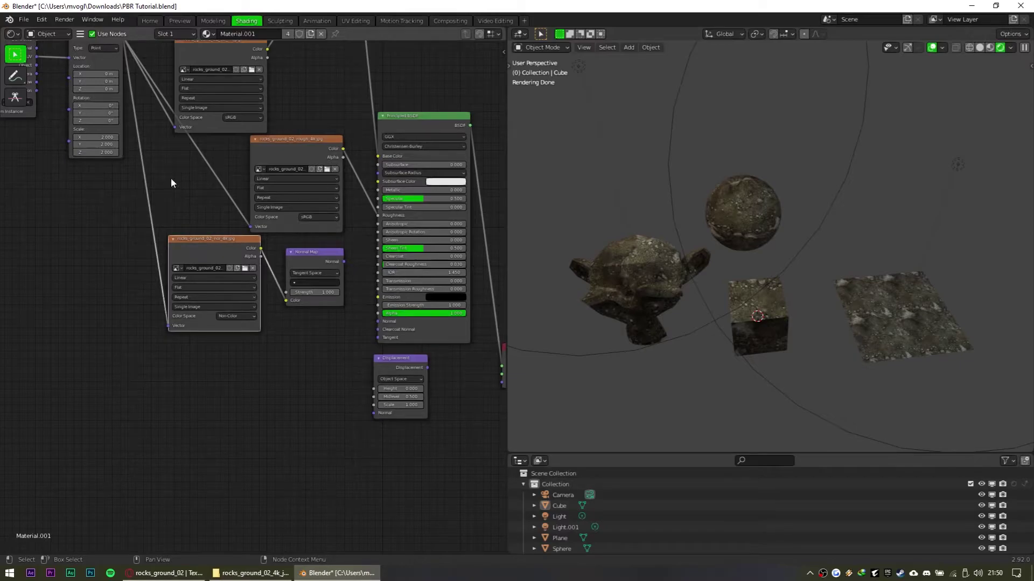
{"action": "key", "text": "shift+d"}
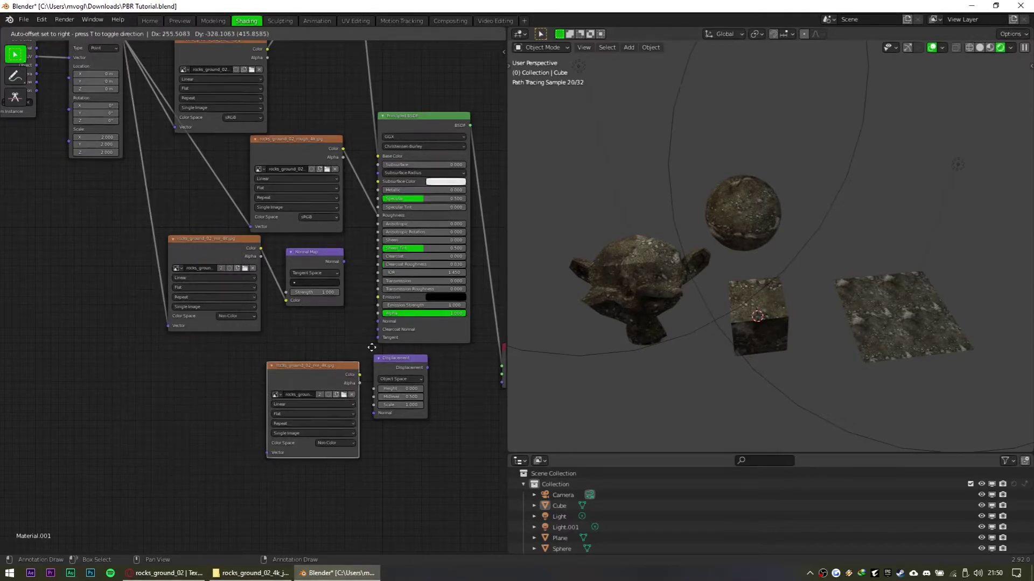
{"action": "left_click", "coordinate": [270, 343]}
{"action": "middle_click_drag", "start_coordinate": [149, 275], "coordinate": [199, 348]}
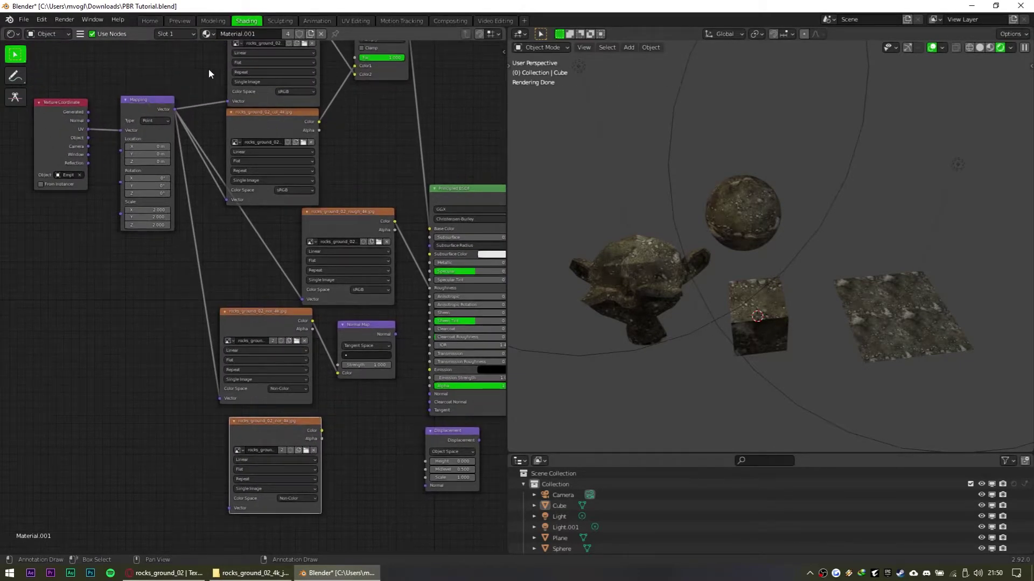
{"action": "left_click_drag", "start_coordinate": [176, 109], "coordinate": [128, 147]}
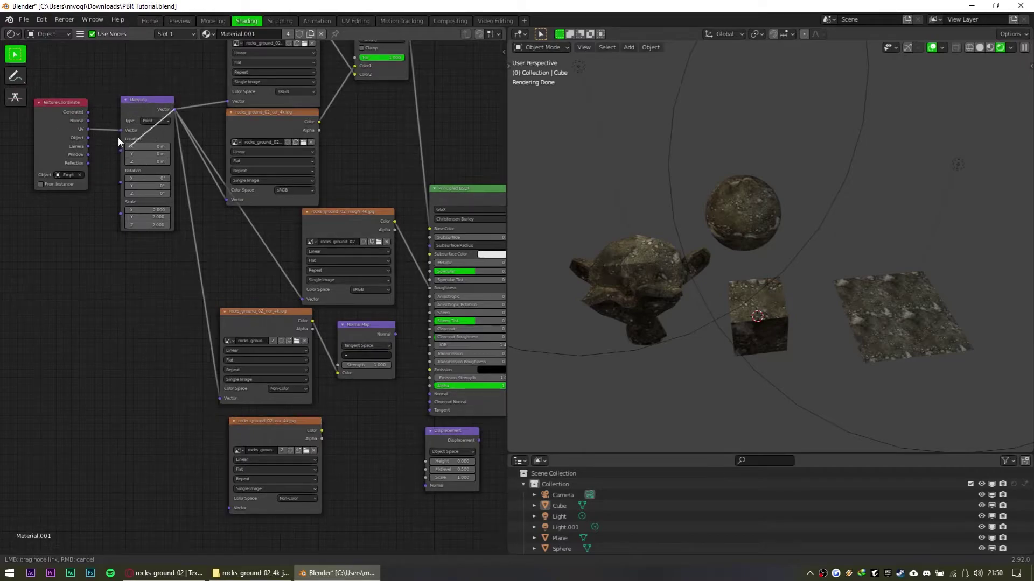
{"action": "left_click_drag", "start_coordinate": [189, 94], "coordinate": [228, 508]}
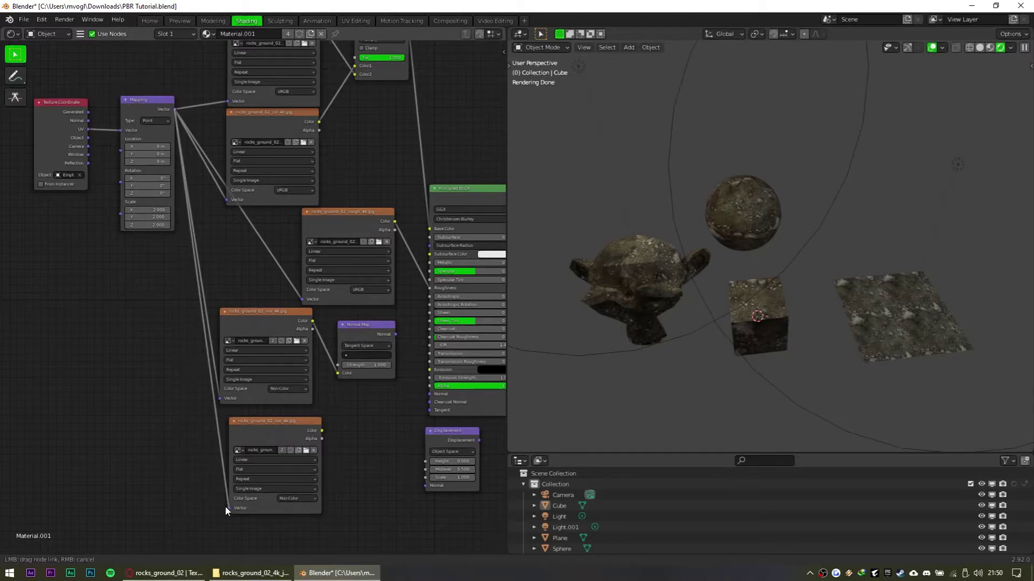
Connect the duplicated texture's Color to the Displacement node's Height and load rocks_ground_02_height_4k.jpg into that texture node
{"action": "left_click_drag", "start_coordinate": [285, 422], "coordinate": [280, 417]}
{"action": "middle_click_drag", "start_coordinate": [308, 450], "coordinate": [153, 397]}
{"action": "scroll", "coordinate": [237, 405], "scroll_direction": "up", "scroll_amount": 4}
{"action": "middle_click_drag", "start_coordinate": [237, 404], "coordinate": [236, 375]}
{"action": "left_click_drag", "start_coordinate": [129, 329], "coordinate": [282, 379]}
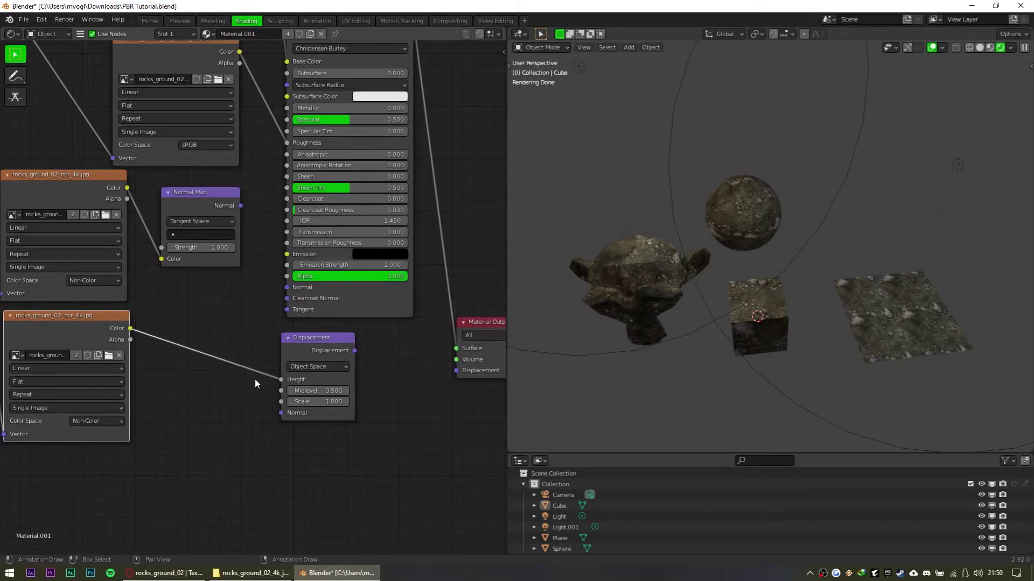
{"action": "left_click", "coordinate": [109, 356]}
{"action": "double_click", "coordinate": [617, 177]}
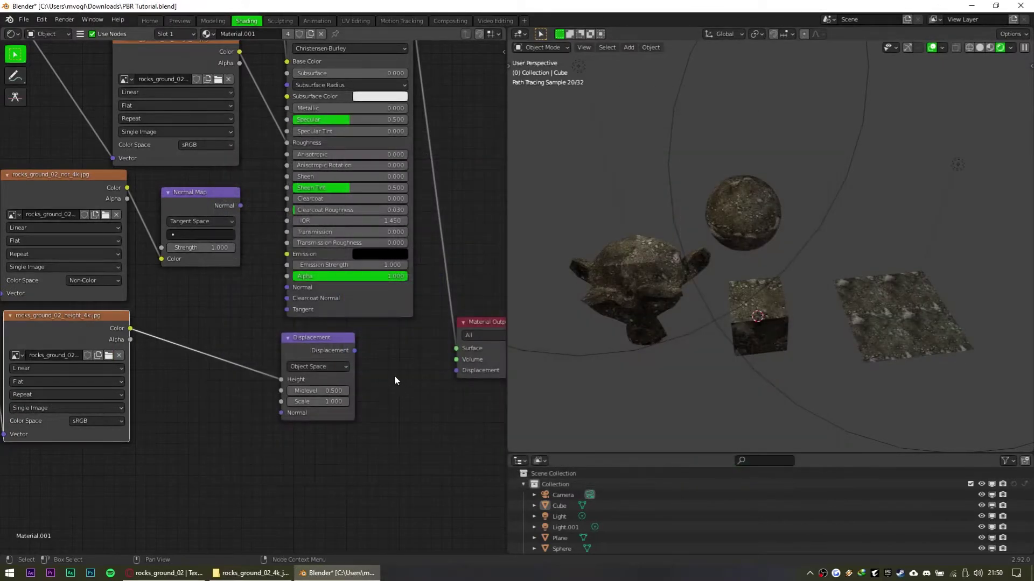
Connect the Displacement node's output to the Displacement input of the Material Output node
{"action": "middle_click_drag", "start_coordinate": [415, 309], "coordinate": [321, 277]}
{"action": "left_click_drag", "start_coordinate": [261, 317], "coordinate": [360, 337]}
{"action": "middle_click_drag", "start_coordinate": [120, 348], "coordinate": [229, 380]}
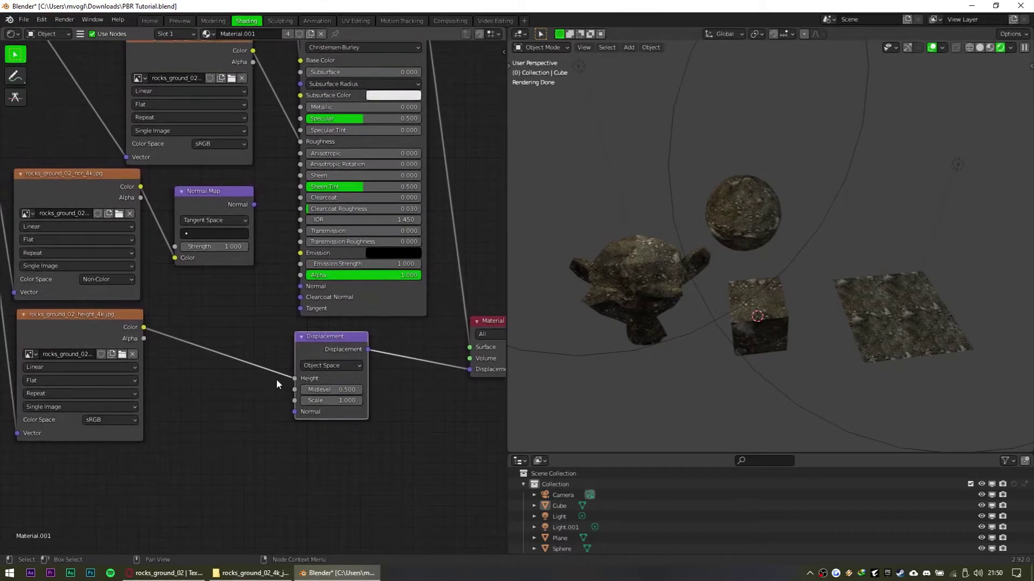
Inspect the displacement effect on the objects and look through the material's displacement settings in the Home workspace
{"action": "middle_click_drag", "start_coordinate": [738, 286], "coordinate": [677, 300]}
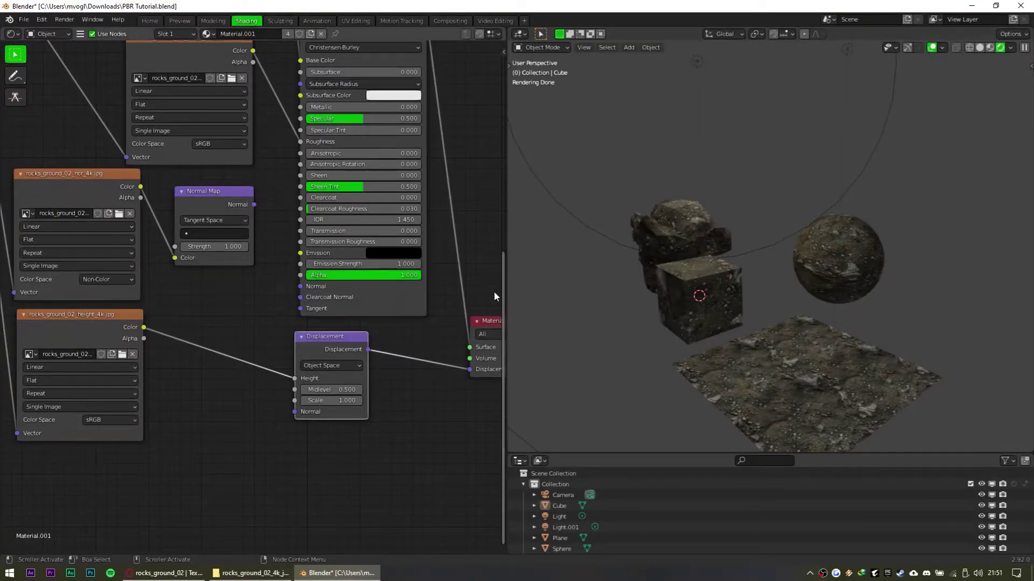
{"action": "middle_click_drag", "start_coordinate": [725, 372], "coordinate": [753, 387]}
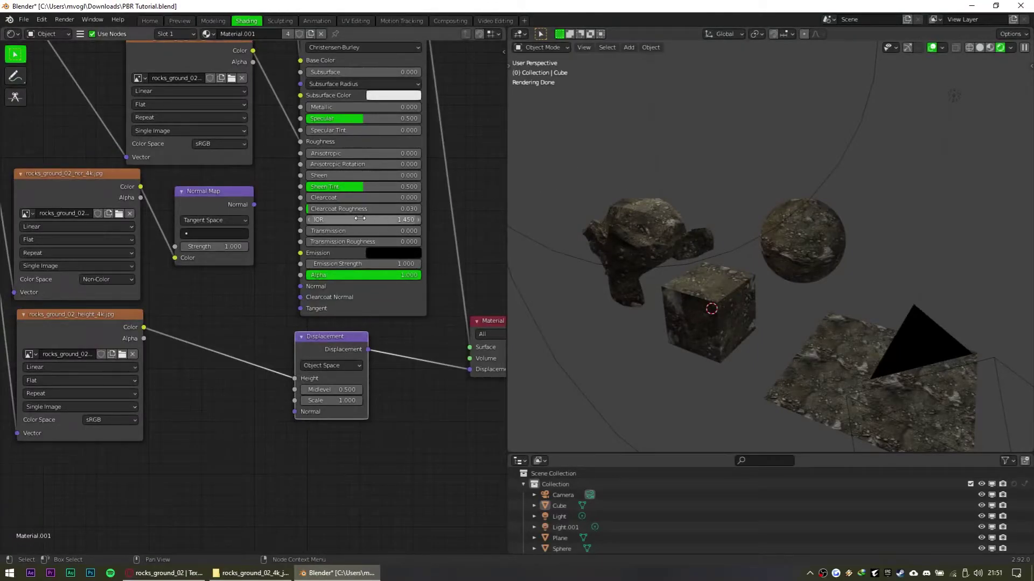
{"action": "key", "text": "n"}
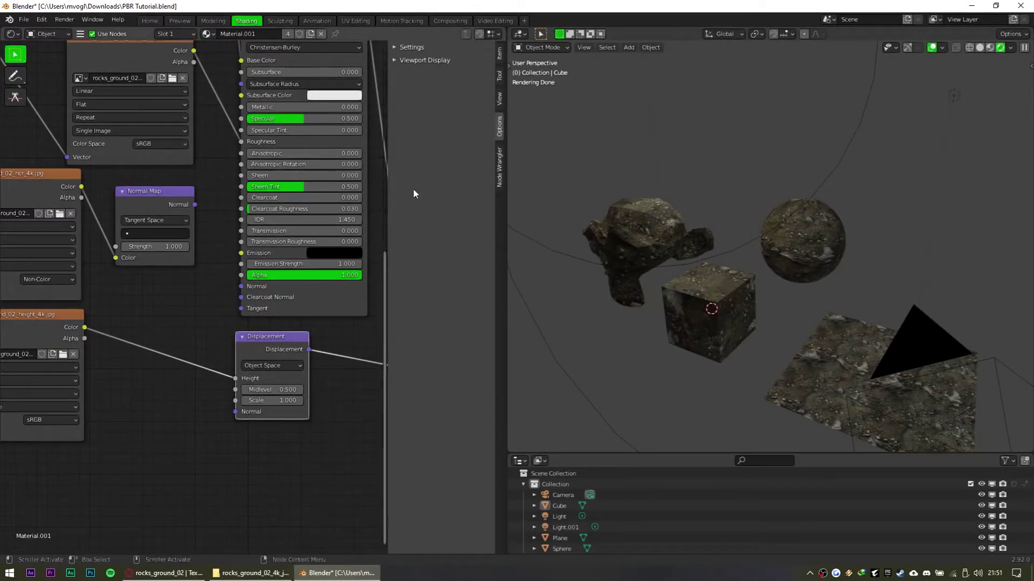
{"action": "left_click", "coordinate": [150, 20]}
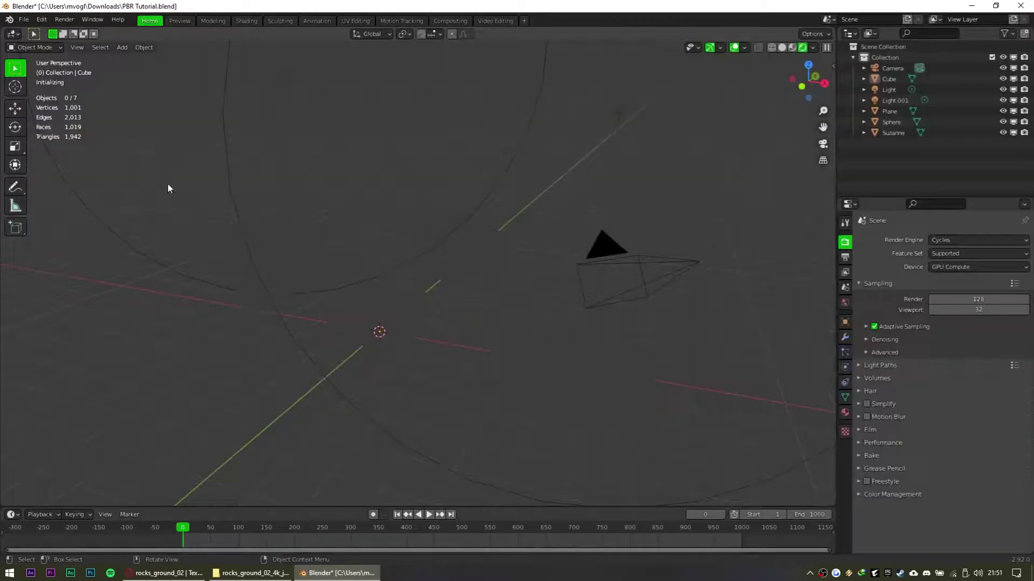
{"action": "left_click", "coordinate": [845, 414]}
{"action": "scroll", "coordinate": [897, 378], "scroll_direction": "down", "scroll_amount": 10}
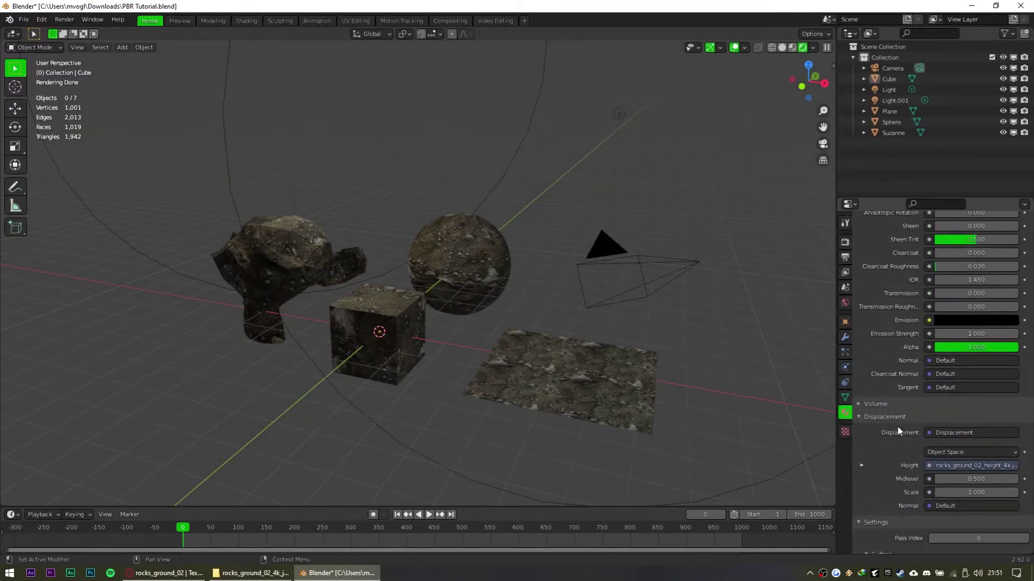
In the Shading workspace, select the plane and move the Material Output node down below the Principled BSDF
{"action": "left_click", "coordinate": [247, 21]}
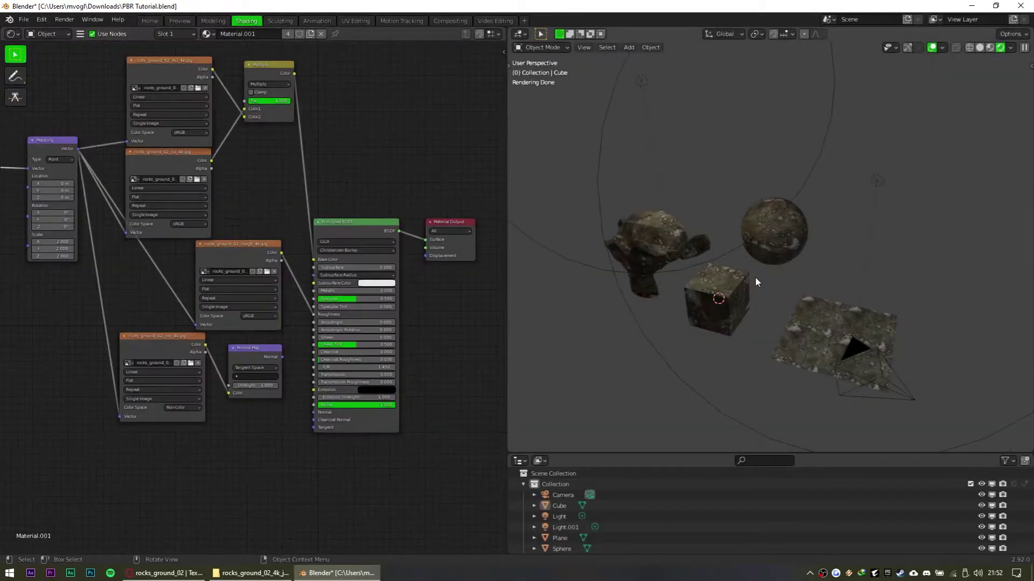
{"action": "scroll", "coordinate": [752, 264], "scroll_direction": "up", "scroll_amount": 2}
{"action": "middle_click_drag", "start_coordinate": [777, 257], "coordinate": [779, 254]}
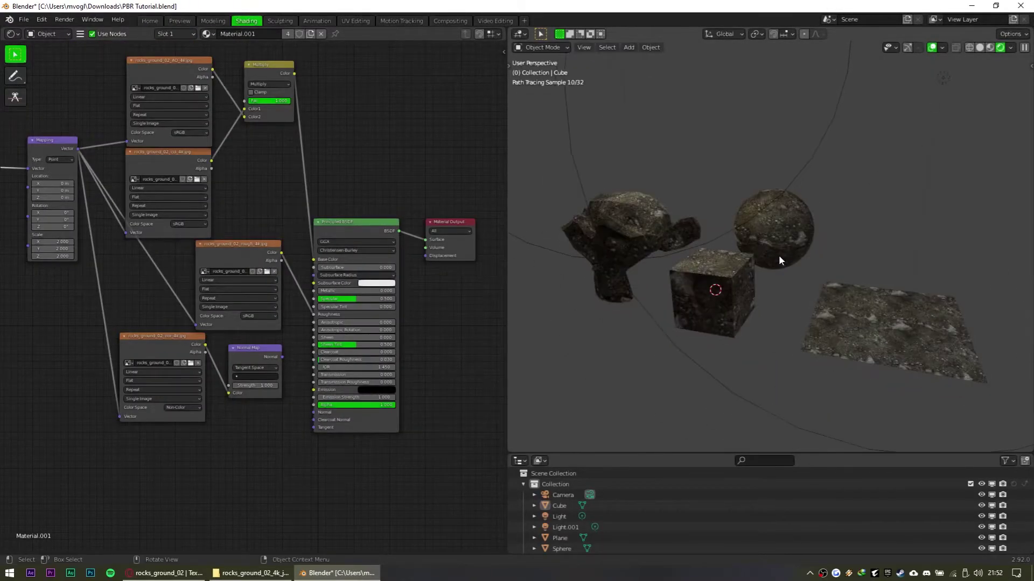
{"action": "left_click", "coordinate": [857, 305]}
{"action": "mouse_move", "coordinate": [736, 343]}
{"action": "middle_mouse_down"}
{"action": "mouse_move", "coordinate": [692, 330]}
{"action": "mouse_move", "coordinate": [746, 340]}
{"action": "mouse_move", "coordinate": [728, 338]}
{"action": "middle_mouse_up"}
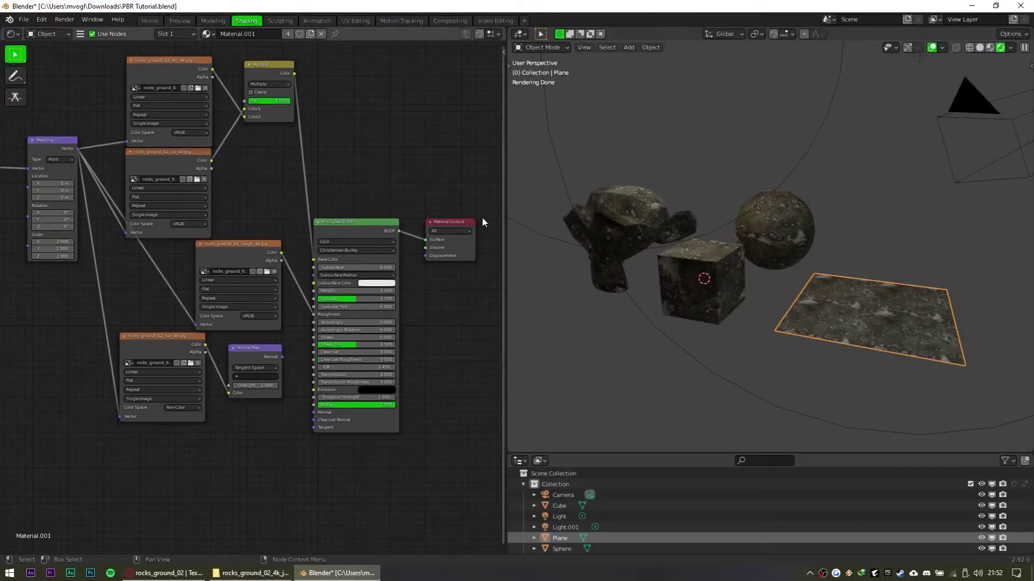
{"action": "left_click_drag", "start_coordinate": [466, 220], "coordinate": [437, 450]}
{"action": "scroll", "coordinate": [350, 479], "scroll_direction": "up", "scroll_amount": 3}
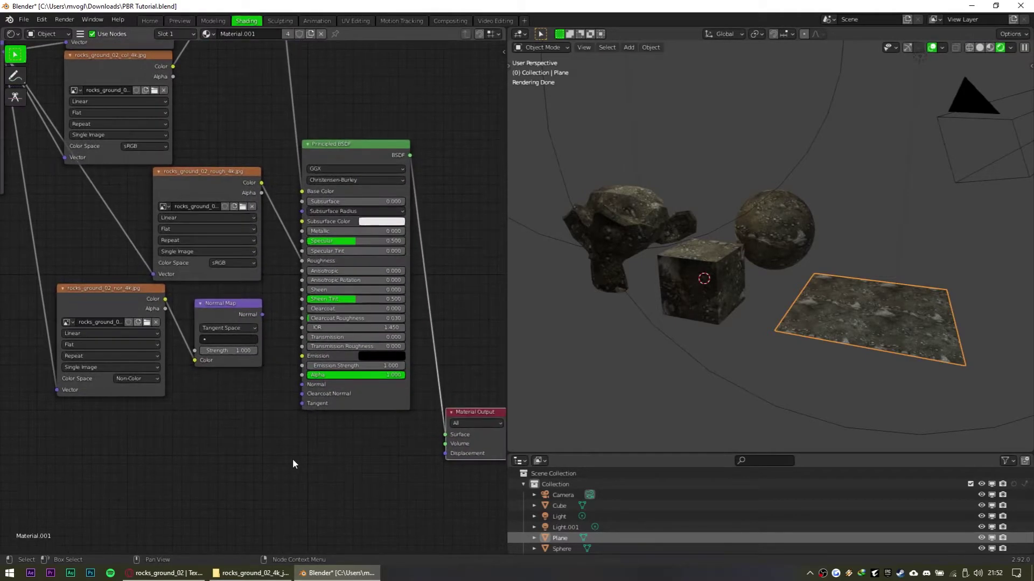
Adjust the rocks_ground_02_nor_4k.jpg node's position and connect the Normal Map's output to the Principled BSDF's Normal input
{"action": "mouse_move", "coordinate": [145, 271]}
{"action": "left_mouse_down"}
{"action": "mouse_move", "coordinate": [132, 296]}
{"action": "mouse_move", "coordinate": [152, 286]}
{"action": "left_mouse_up"}
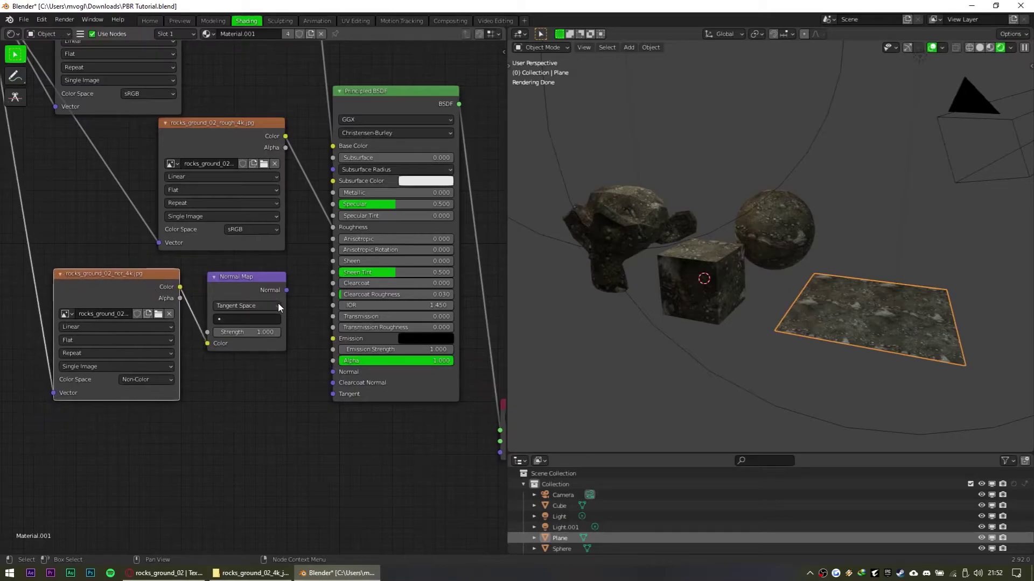
{"action": "left_click_drag", "start_coordinate": [285, 291], "coordinate": [332, 371]}
{"action": "scroll", "coordinate": [312, 450], "scroll_direction": "down", "scroll_amount": 1}
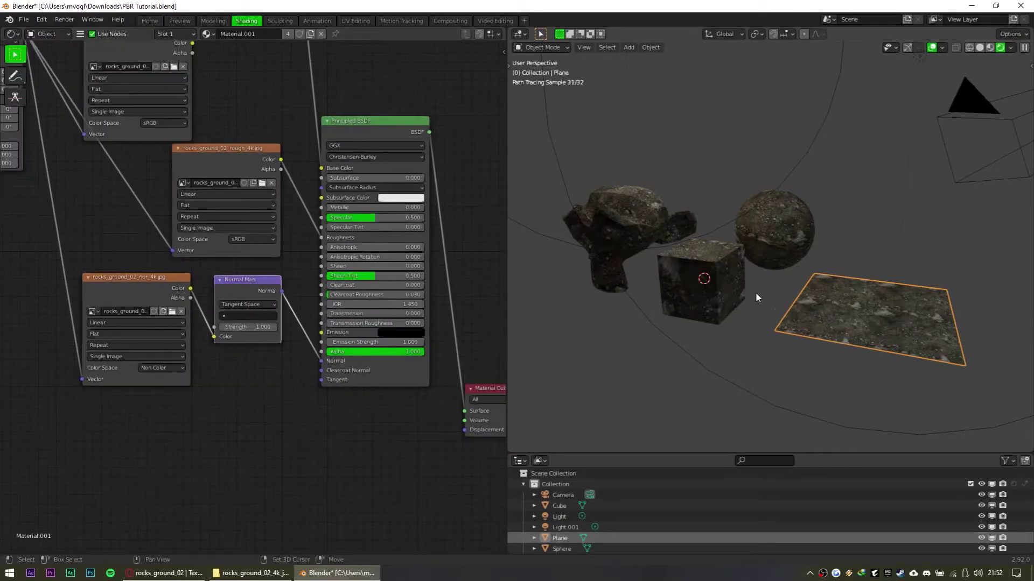
{"action": "middle_click_drag", "start_coordinate": [797, 306], "coordinate": [779, 304], "text": "shift"}
{"action": "scroll", "coordinate": [237, 256], "scroll_direction": "down", "scroll_amount": 1}
Duplicate the rocks_ground_02_nor_4k.jpg texture node below the original and connect the Mapping node's Vector output to the copy's Vector input
{"action": "middle_click_drag", "start_coordinate": [248, 278], "coordinate": [290, 307]}
{"action": "scroll", "coordinate": [280, 310], "scroll_direction": "down", "scroll_amount": 2}
{"action": "middle_click_drag", "start_coordinate": [322, 409], "coordinate": [317, 372]}
{"action": "left_click", "coordinate": [203, 265]}
{"action": "left_click_drag", "start_coordinate": [202, 266], "coordinate": [199, 259]}
{"action": "key", "text": "shift+d"}
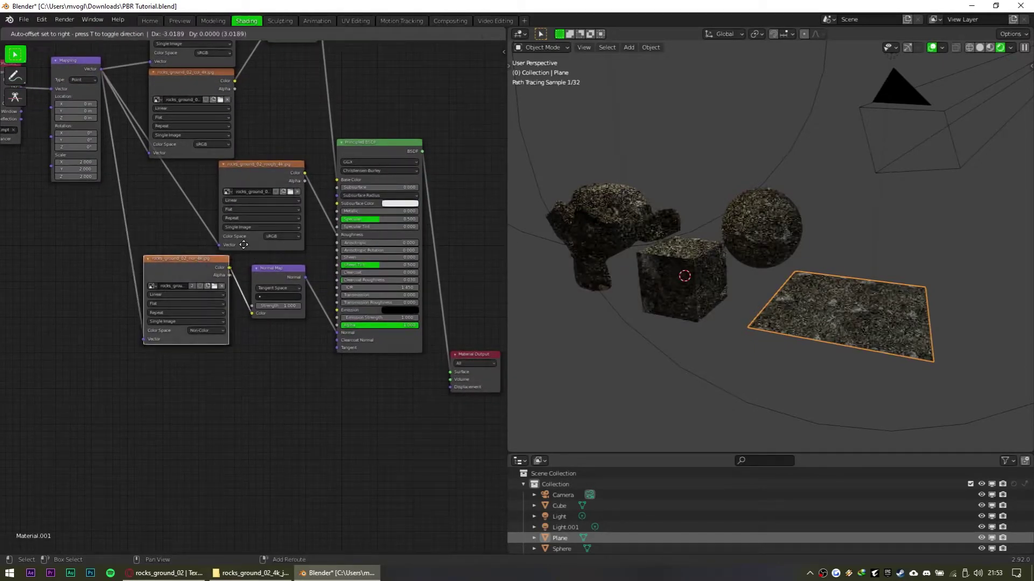
{"action": "left_click", "coordinate": [244, 342]}
{"action": "left_click_drag", "start_coordinate": [101, 69], "coordinate": [142, 437]}
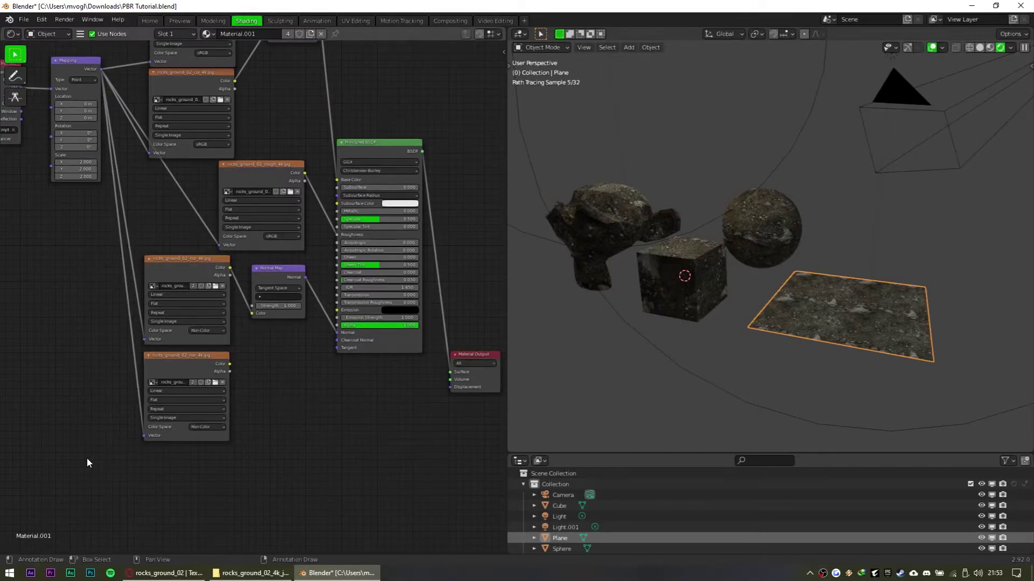
Load rocks_ground_02_height_4k.jpg into the duplicated image texture node
{"action": "middle_click_drag", "start_coordinate": [106, 336], "coordinate": [153, 368]}
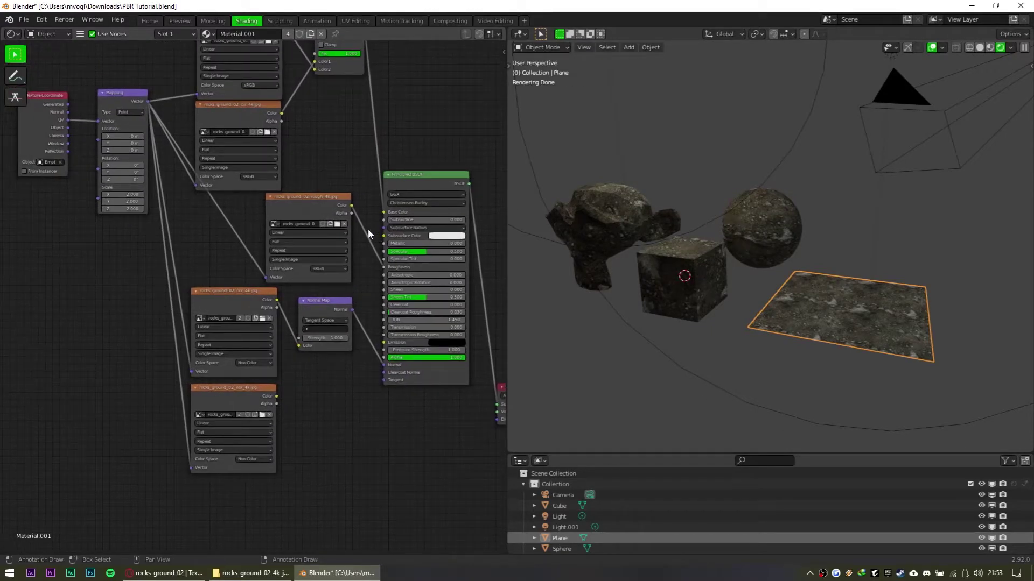
{"action": "left_click_drag", "start_coordinate": [160, 72], "coordinate": [7, 231]}
{"action": "left_click", "coordinate": [119, 291]}
{"action": "middle_click_drag", "start_coordinate": [307, 451], "coordinate": [244, 399]}
{"action": "scroll", "coordinate": [253, 334], "scroll_direction": "up", "scroll_amount": 5}
{"action": "middle_click_drag", "start_coordinate": [260, 323], "coordinate": [212, 262]}
{"action": "middle_click_drag", "start_coordinate": [152, 476], "coordinate": [349, 194]}
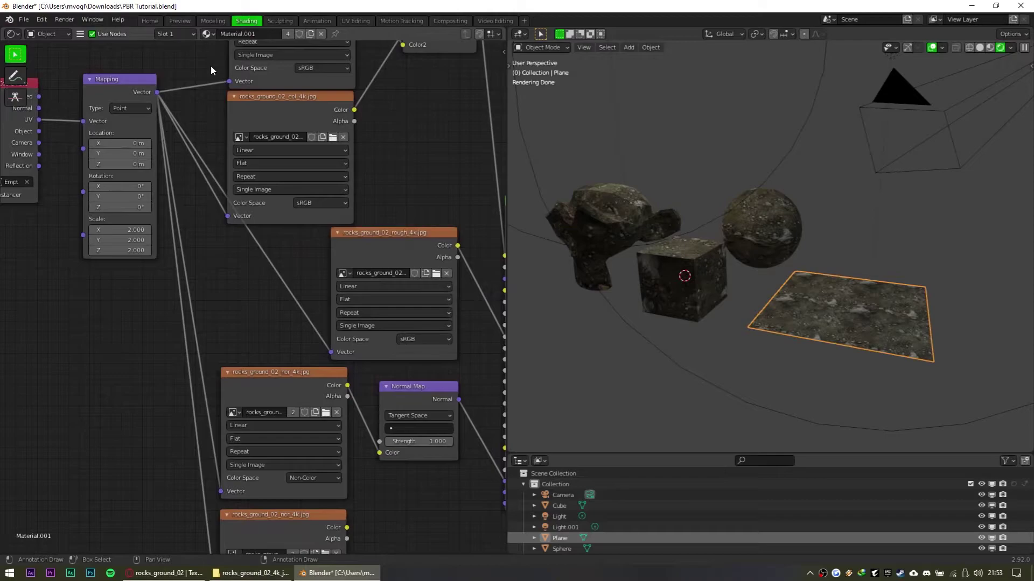
{"action": "middle_click_drag", "start_coordinate": [211, 66], "coordinate": [58, 434]}
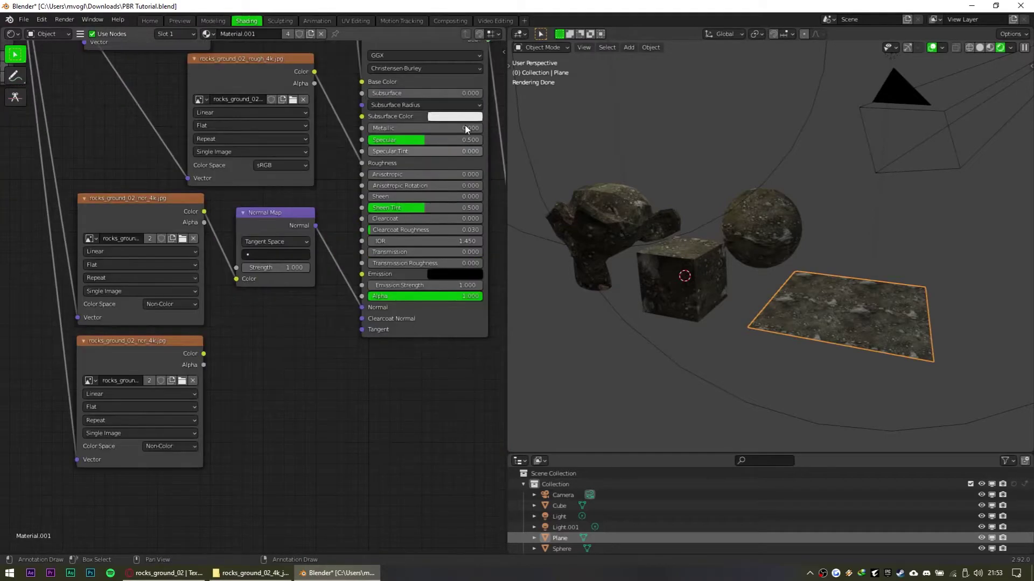
{"action": "left_click", "coordinate": [183, 381]}
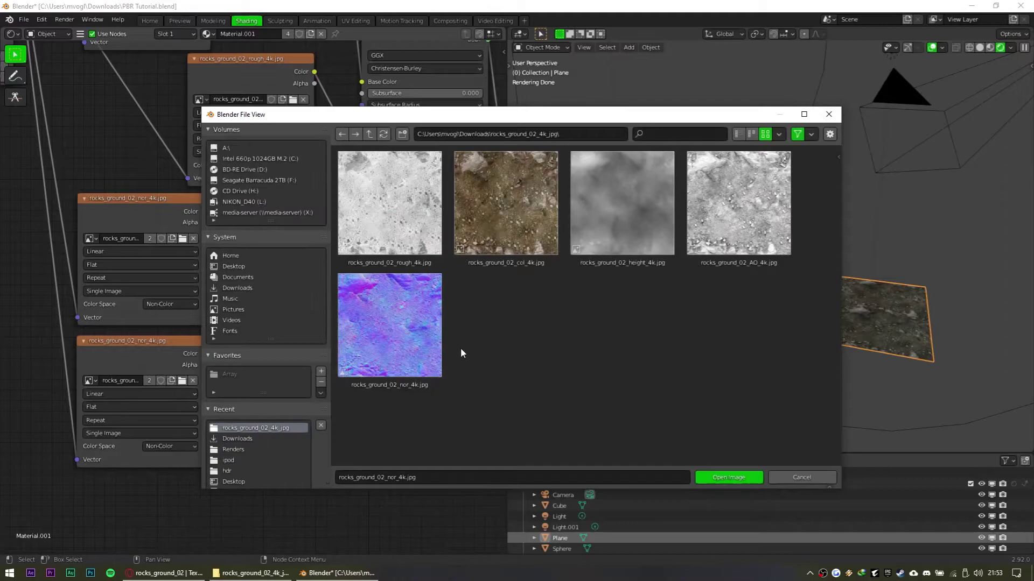
{"action": "double_click", "coordinate": [651, 167]}
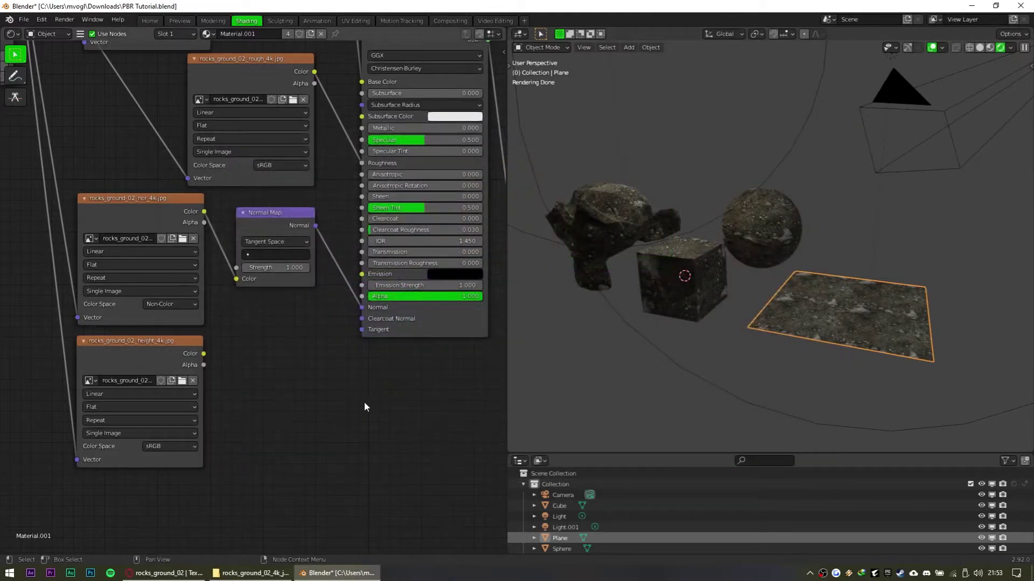
Add a Displacement node below the Principled BSDF, between the height texture and the Material Output
{"action": "middle_click_drag", "start_coordinate": [358, 401], "coordinate": [330, 401]}
{"action": "scroll", "coordinate": [358, 423], "scroll_direction": "down", "scroll_amount": 3}
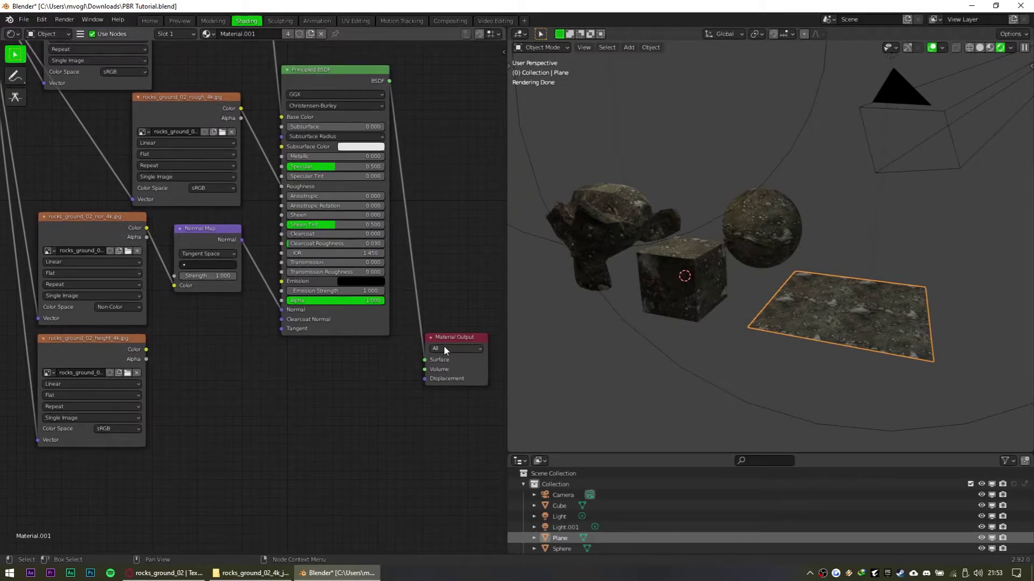
{"action": "left_click_drag", "start_coordinate": [441, 338], "coordinate": [437, 341]}
{"action": "middle_click_drag", "start_coordinate": [246, 298], "coordinate": [303, 361]}
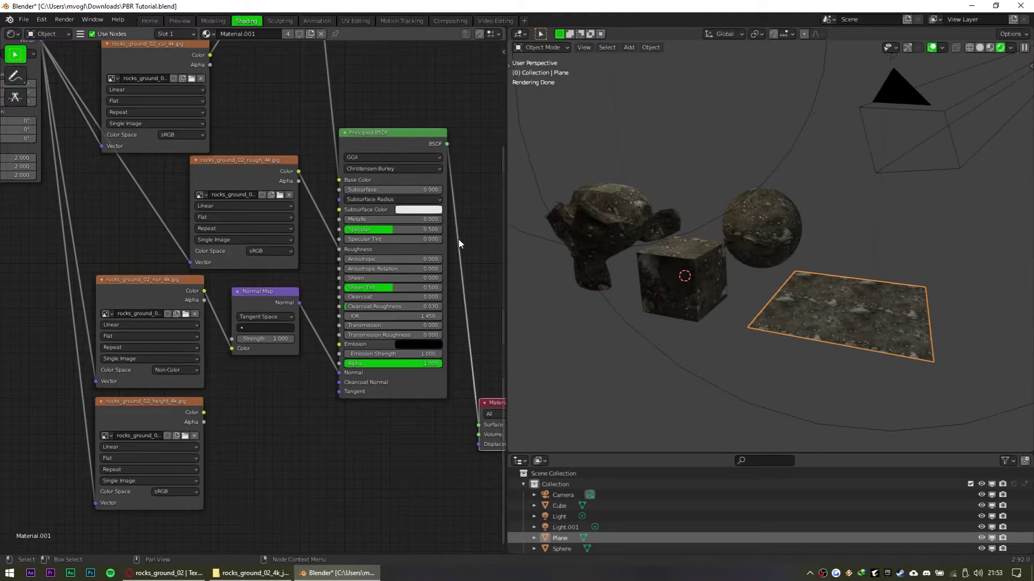
{"action": "middle_click_drag", "start_coordinate": [322, 458], "coordinate": [279, 433]}
{"action": "middle_click_drag", "start_coordinate": [345, 341], "coordinate": [334, 317]}
{"action": "middle_click_drag", "start_coordinate": [317, 375], "coordinate": [314, 358]}
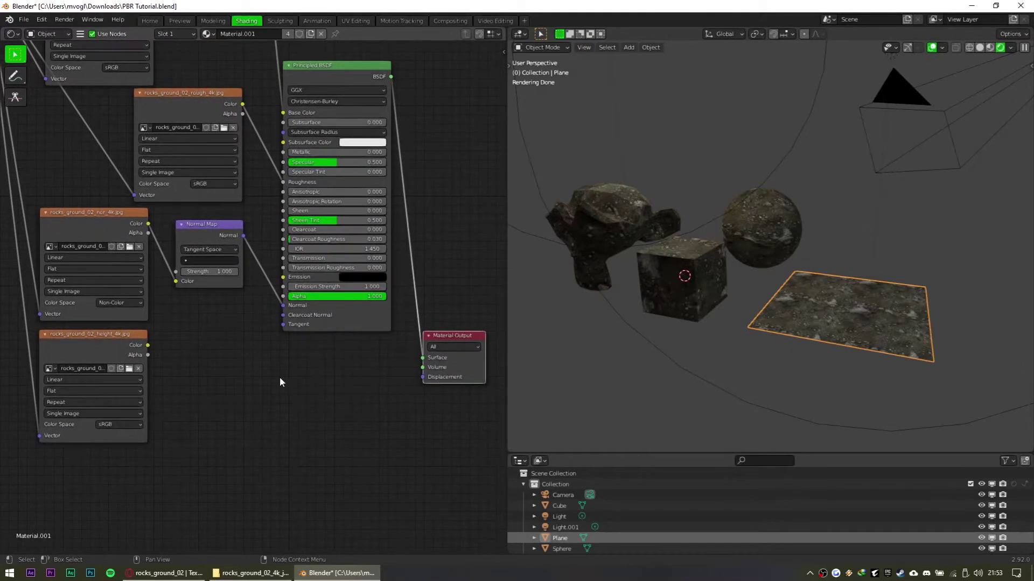
{"action": "key", "text": "shift+a"}
{"action": "left_click", "coordinate": [273, 364]}
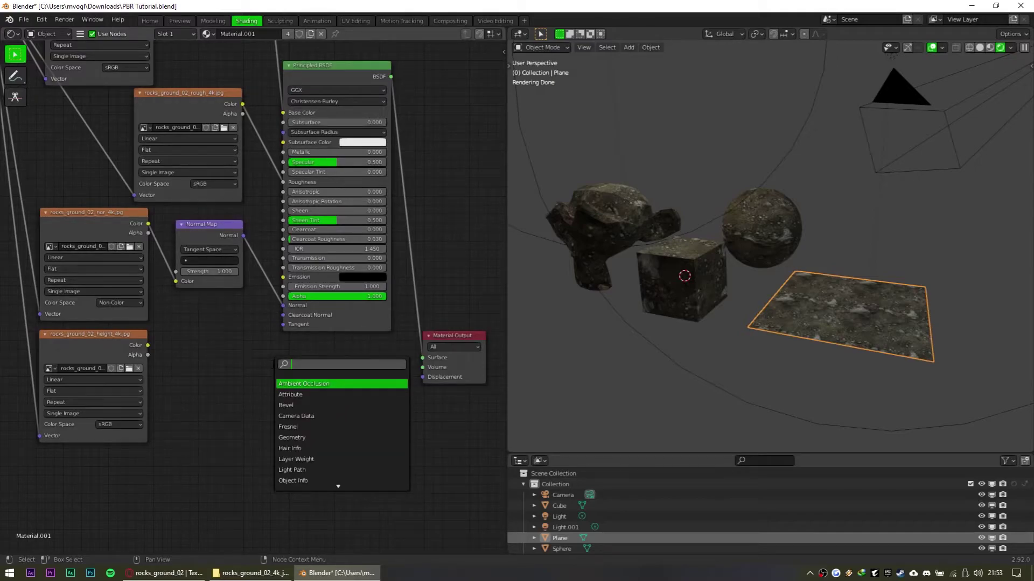
{"action": "type", "text": "displace"}
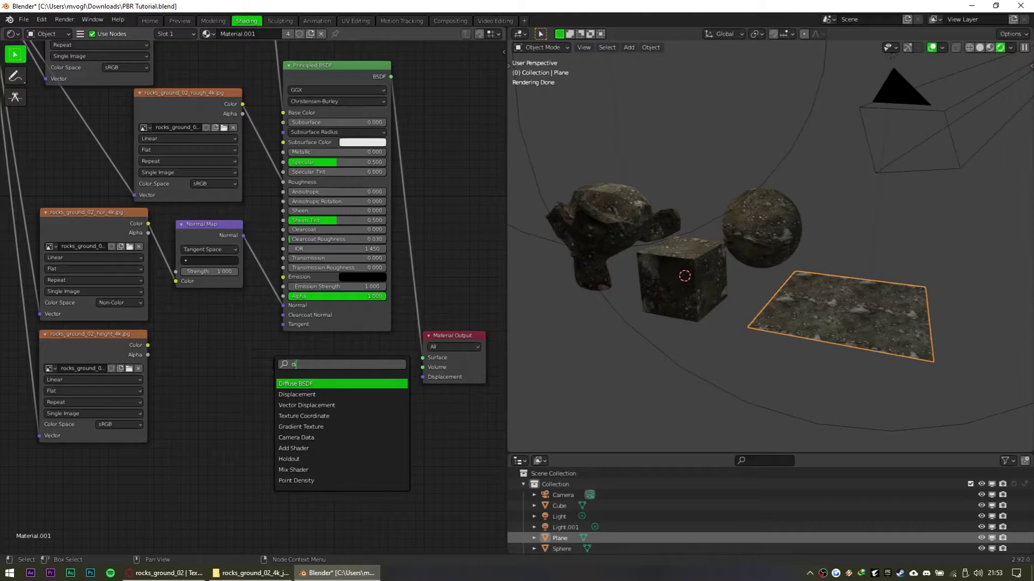
{"action": "key", "text": "Return"}
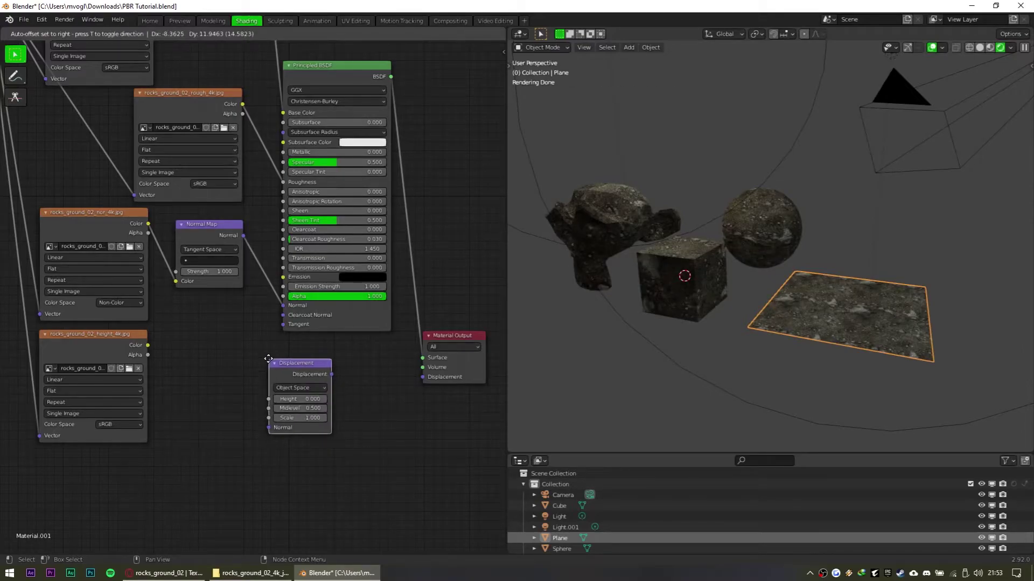
{"action": "left_click", "coordinate": [262, 357]}
Connect the height texture's Color output to the Displacement node's Height input and reload rocks_ground_02_height_4k.jpg in the texture node
{"action": "left_click_drag", "start_coordinate": [146, 345], "coordinate": [263, 398]}
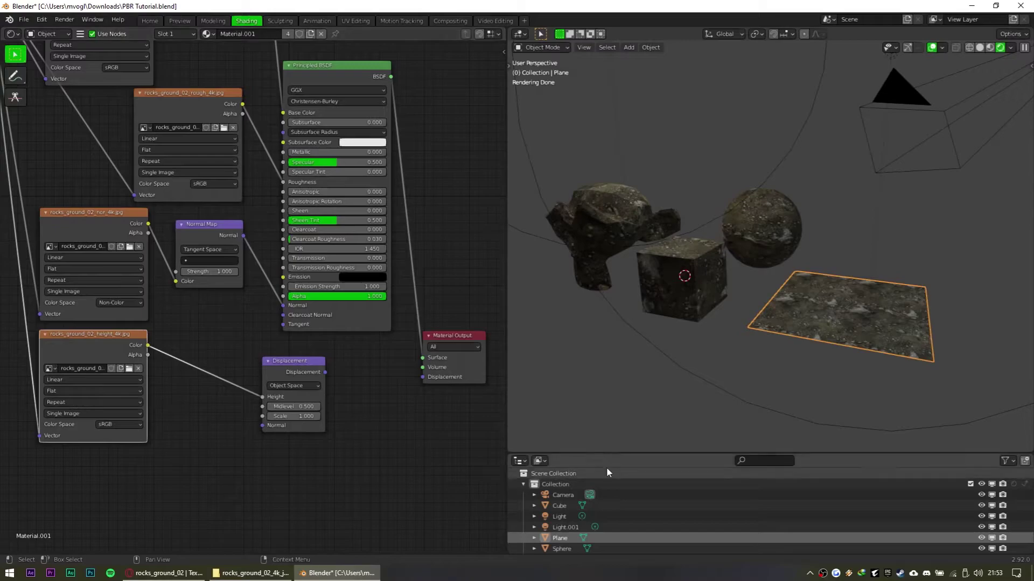
{"action": "left_click", "coordinate": [131, 373]}
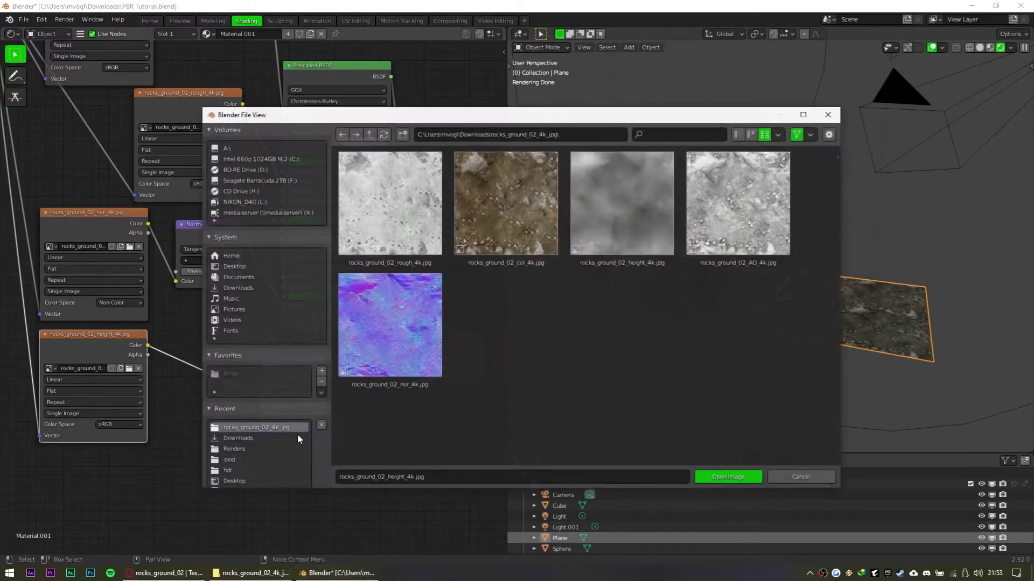
{"action": "double_click", "coordinate": [596, 245]}
Connect the Displacement output to the Material Output's Displacement input and the Normal Map's Normal output to the Displacement node's Normal input
{"action": "mouse_move", "coordinate": [311, 361]}
{"action": "left_mouse_down"}
{"action": "mouse_move", "coordinate": [275, 343]}
{"action": "mouse_move", "coordinate": [402, 388]}
{"action": "mouse_move", "coordinate": [423, 378]}
{"action": "left_mouse_up"}
{"action": "mouse_move", "coordinate": [667, 347]}
{"action": "middle_mouse_down"}
{"action": "mouse_move", "coordinate": [693, 347]}
{"action": "mouse_move", "coordinate": [646, 378]}
{"action": "mouse_move", "coordinate": [680, 337]}
{"action": "mouse_move", "coordinate": [687, 347]}
{"action": "mouse_move", "coordinate": [654, 300]}
{"action": "mouse_move", "coordinate": [664, 299]}
{"action": "middle_mouse_up"}
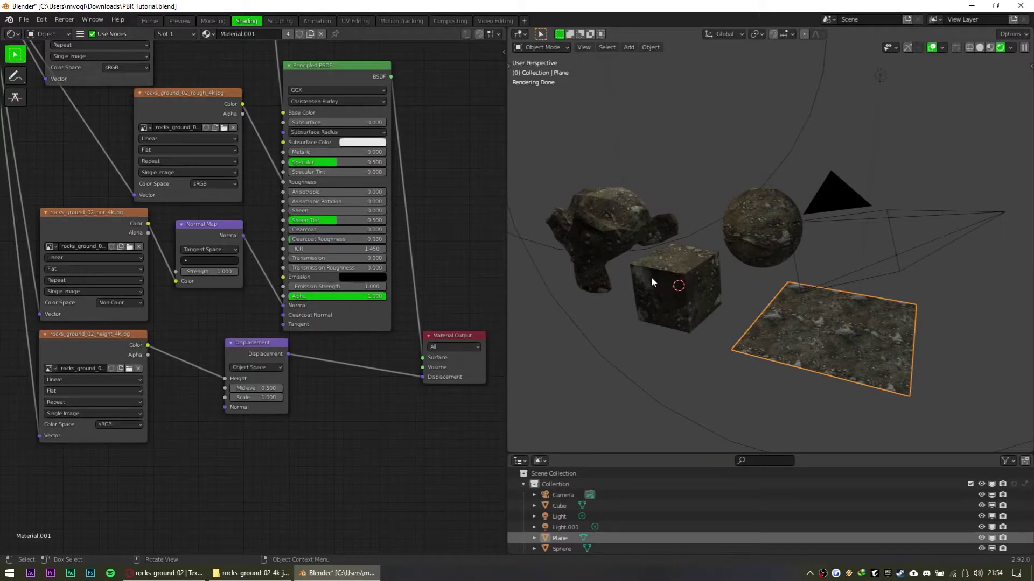
{"action": "left_click_drag", "start_coordinate": [244, 235], "coordinate": [227, 405]}
{"action": "left_click_drag", "start_coordinate": [252, 340], "coordinate": [305, 337]}
{"action": "middle_click_drag", "start_coordinate": [627, 273], "coordinate": [688, 307], "text": "shift"}
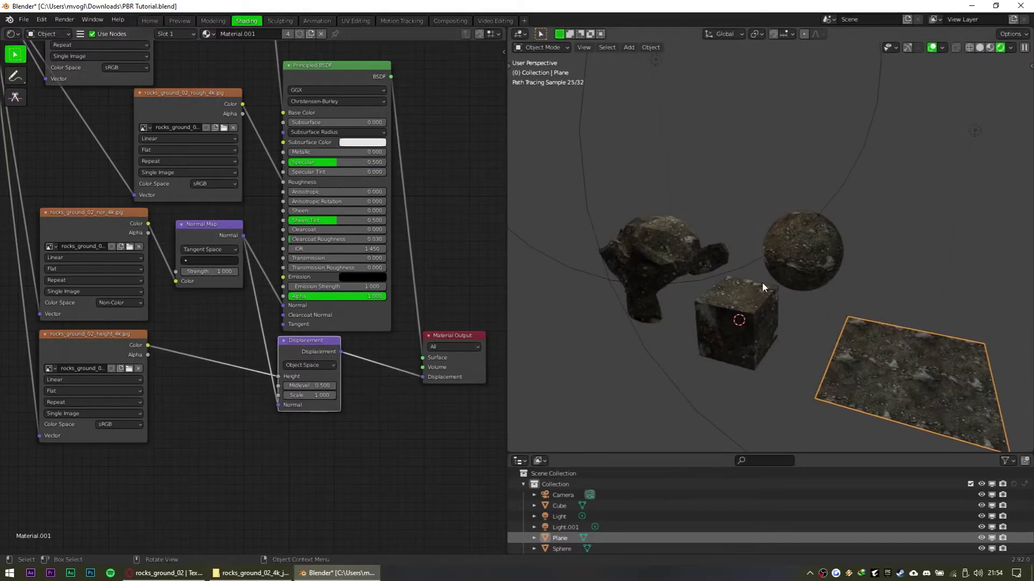
In the material's surface settings, change the displacement method to Displacement and Bump
{"action": "key", "text": "n"}
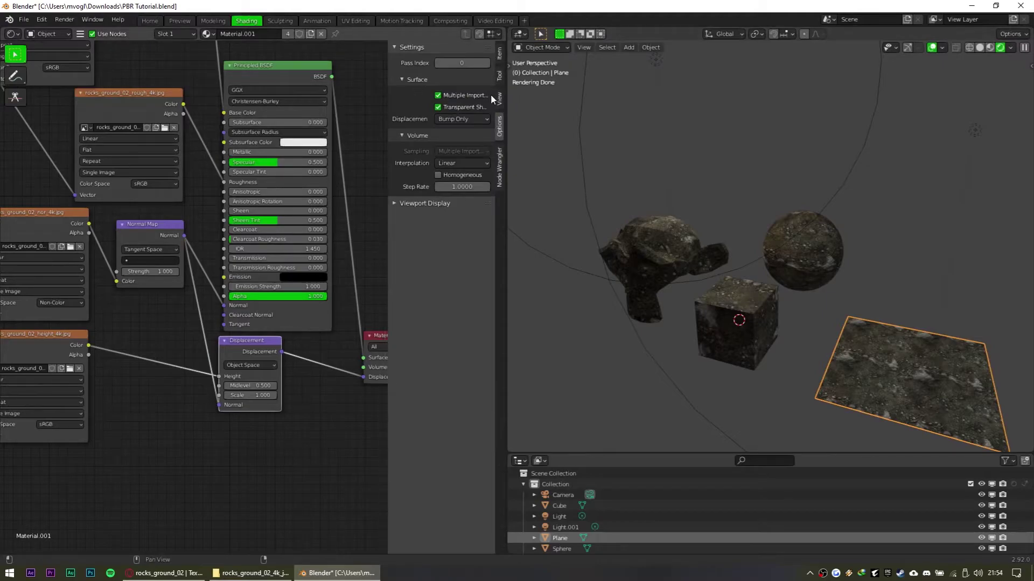
{"action": "left_click", "coordinate": [400, 51]}
{"action": "left_click", "coordinate": [400, 52]}
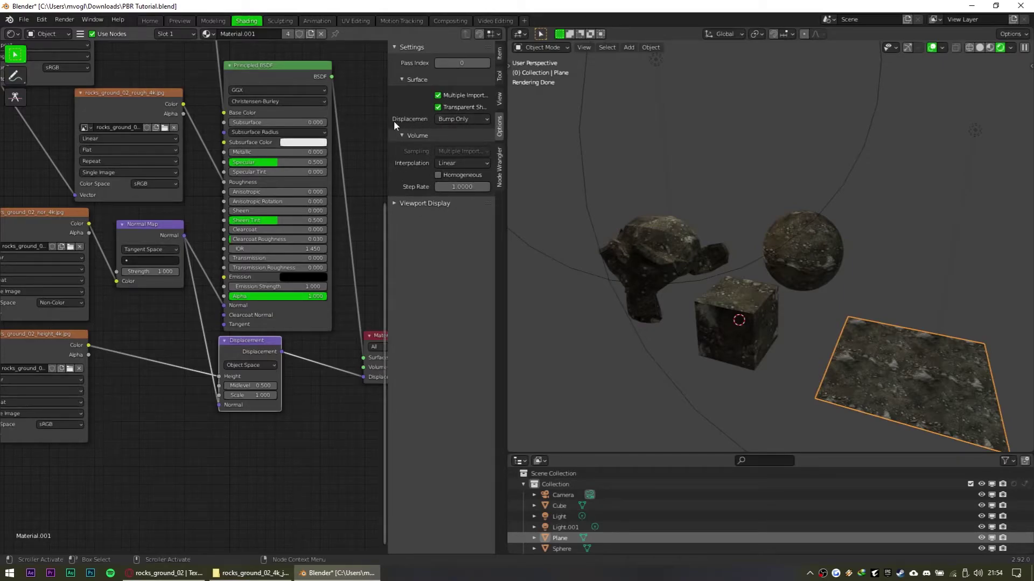
{"action": "left_click", "coordinate": [481, 115]}
{"action": "left_click", "coordinate": [458, 156]}
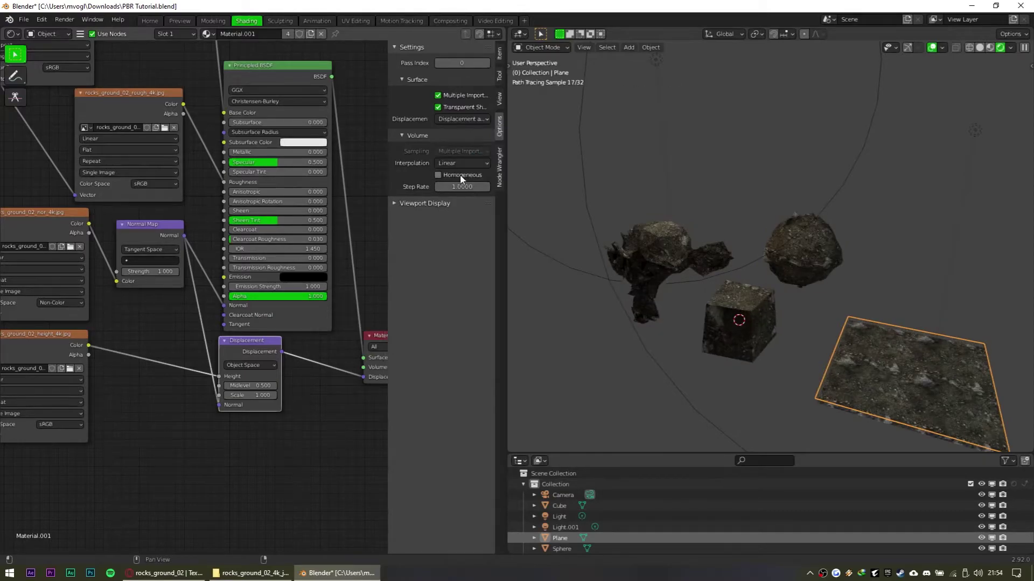
Examine the displaced surfaces of the plane, cube, sphere and Suzanne up close and from a distance
{"action": "middle_click_drag", "start_coordinate": [849, 291], "coordinate": [827, 279]}
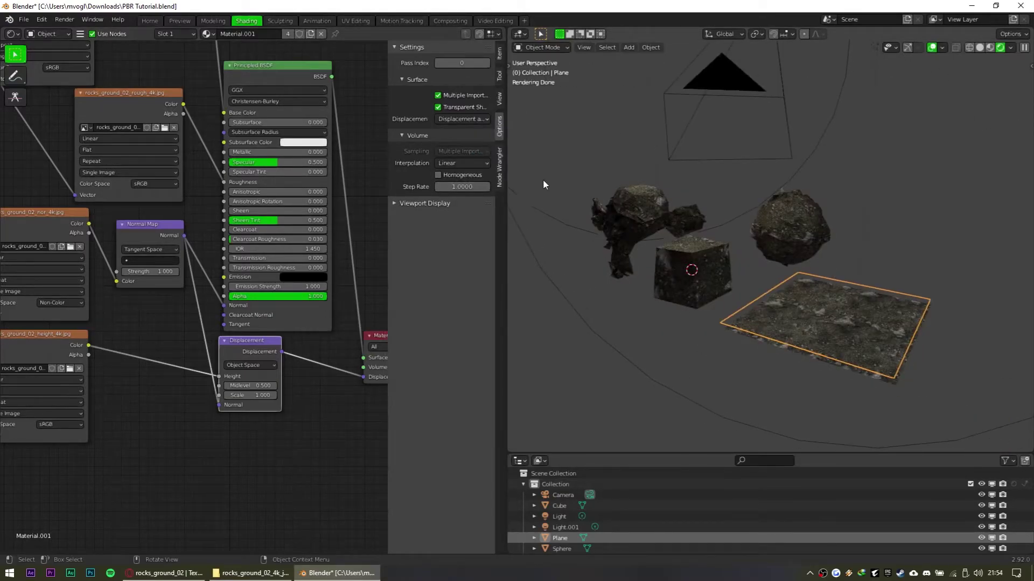
{"action": "scroll", "coordinate": [867, 249], "scroll_direction": "up", "scroll_amount": 5}
{"action": "mouse_move", "coordinate": [867, 249]}
{"action": "middle_mouse_down"}
{"action": "mouse_move", "coordinate": [861, 213]}
{"action": "mouse_move", "coordinate": [866, 235]}
{"action": "middle_mouse_up"}
{"action": "scroll", "coordinate": [718, 183], "scroll_direction": "down", "scroll_amount": 7}
{"action": "middle_click_drag", "start_coordinate": [718, 182], "coordinate": [760, 214], "text": "shift"}
{"action": "scroll", "coordinate": [805, 257], "scroll_direction": "up", "scroll_amount": 3}
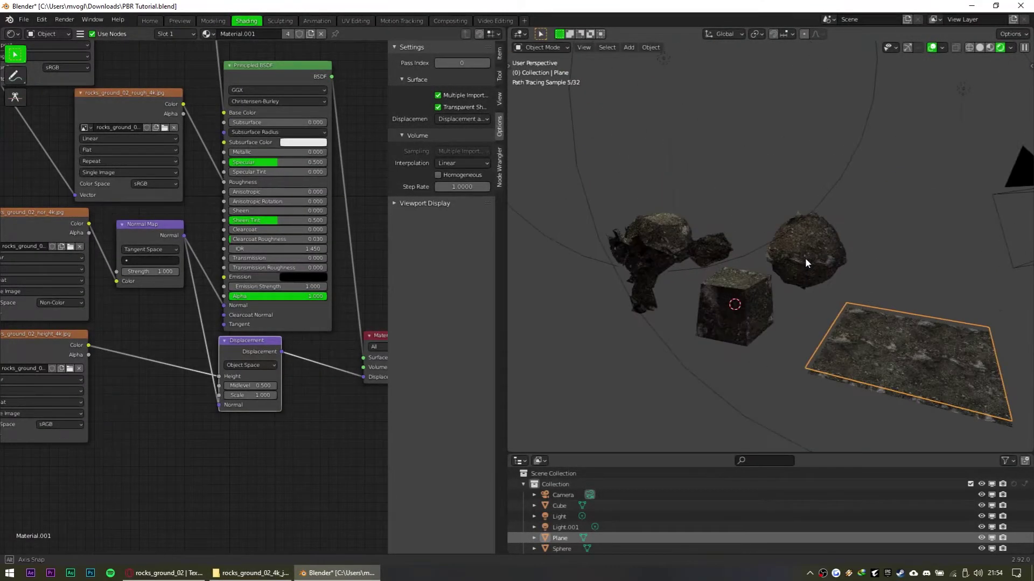
{"action": "middle_click_drag", "start_coordinate": [806, 258], "coordinate": [807, 232], "text": "shift"}
In the Home workspace, try the material's surface displacement options and set the method back to Displacement and Bump
{"action": "left_click", "coordinate": [150, 20]}
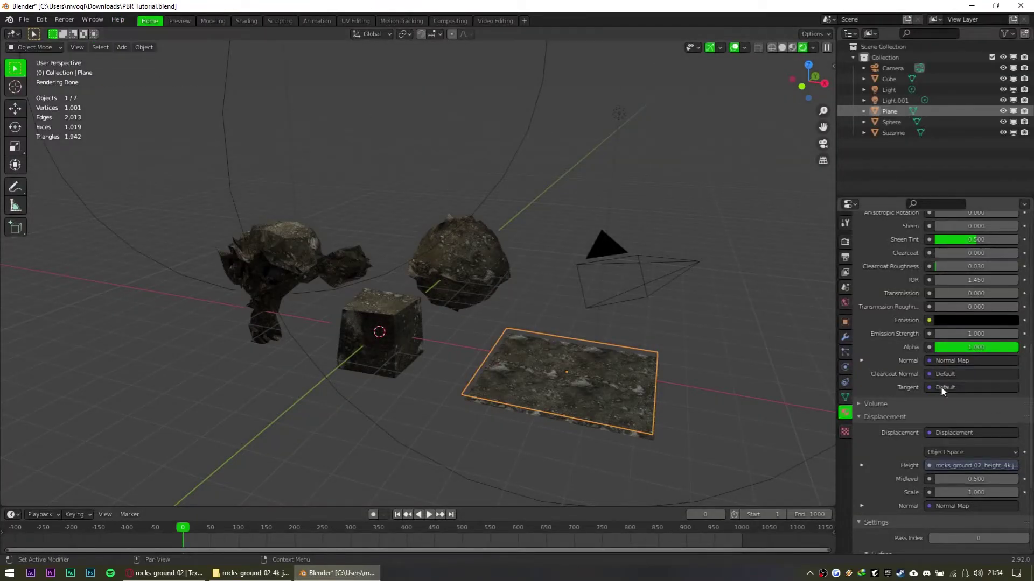
{"action": "scroll", "coordinate": [898, 347], "scroll_direction": "down", "scroll_amount": 3}
{"action": "scroll", "coordinate": [910, 353], "scroll_direction": "up", "scroll_amount": 3}
{"action": "scroll", "coordinate": [922, 456], "scroll_direction": "down", "scroll_amount": 6}
{"action": "left_click", "coordinate": [961, 448]}
{"action": "left_click", "coordinate": [961, 448]}
{"action": "left_click", "coordinate": [952, 450]}
{"action": "left_click", "coordinate": [944, 463]}
{"action": "left_click", "coordinate": [948, 452]}
{"action": "left_click", "coordinate": [959, 483]}
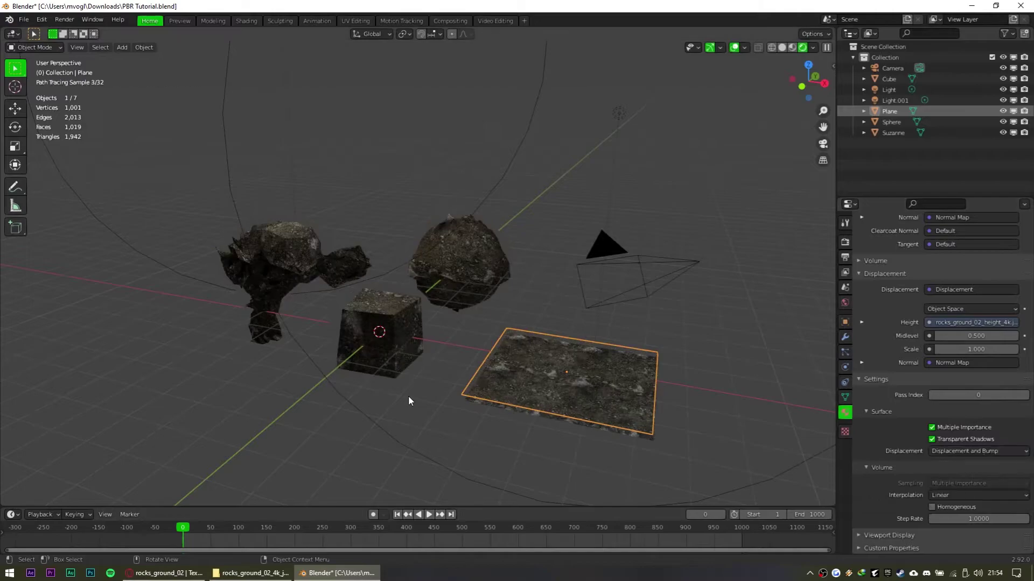
Return to the Shading workspace and examine the displacement on the sphere up close
{"action": "left_click", "coordinate": [243, 23]}
{"action": "scroll", "coordinate": [797, 296], "scroll_direction": "up", "scroll_amount": 2}
{"action": "mouse_move", "coordinate": [797, 295]}
{"action": "middle_mouse_down"}
{"action": "mouse_move", "coordinate": [832, 306]}
{"action": "mouse_move", "coordinate": [779, 362]}
{"action": "mouse_move", "coordinate": [665, 305]}
{"action": "mouse_move", "coordinate": [832, 318]}
{"action": "mouse_move", "coordinate": [822, 312]}
{"action": "mouse_move", "coordinate": [845, 308]}
{"action": "mouse_move", "coordinate": [889, 246]}
{"action": "mouse_move", "coordinate": [739, 279]}
{"action": "middle_mouse_up"}
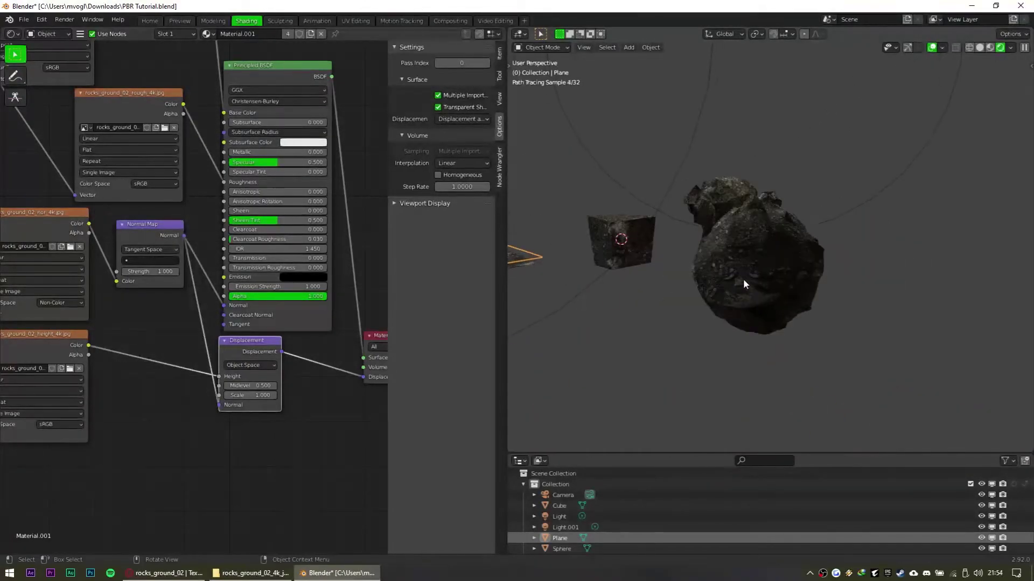
{"action": "left_click", "coordinate": [736, 276]}
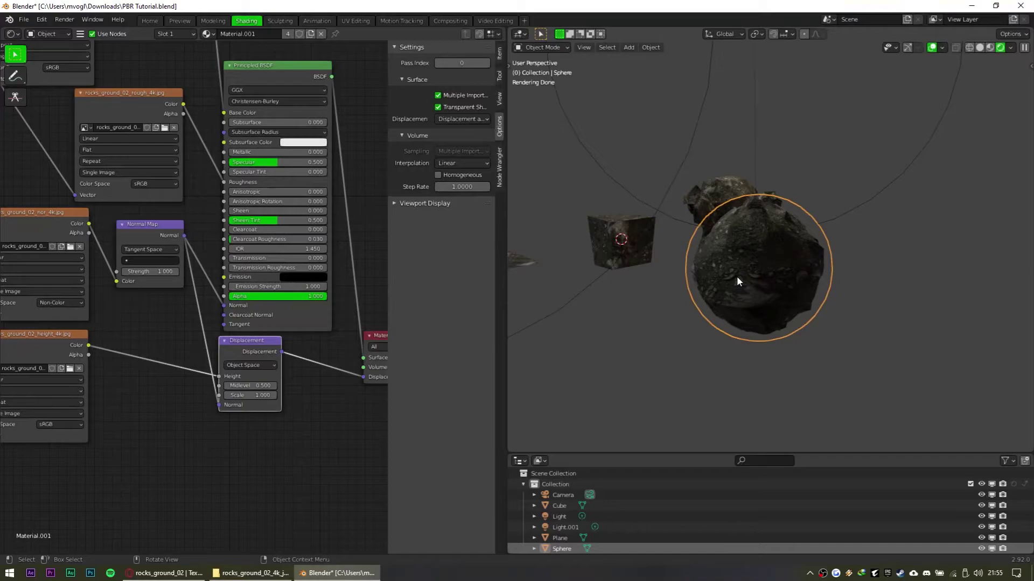
{"action": "key", "text": "KP_Decimal"}
{"action": "scroll", "coordinate": [930, 253], "scroll_direction": "down", "scroll_amount": 1}
{"action": "middle_click_drag", "start_coordinate": [930, 254], "coordinate": [983, 314]}
{"action": "scroll", "coordinate": [752, 302], "scroll_direction": "down", "scroll_amount": 2}
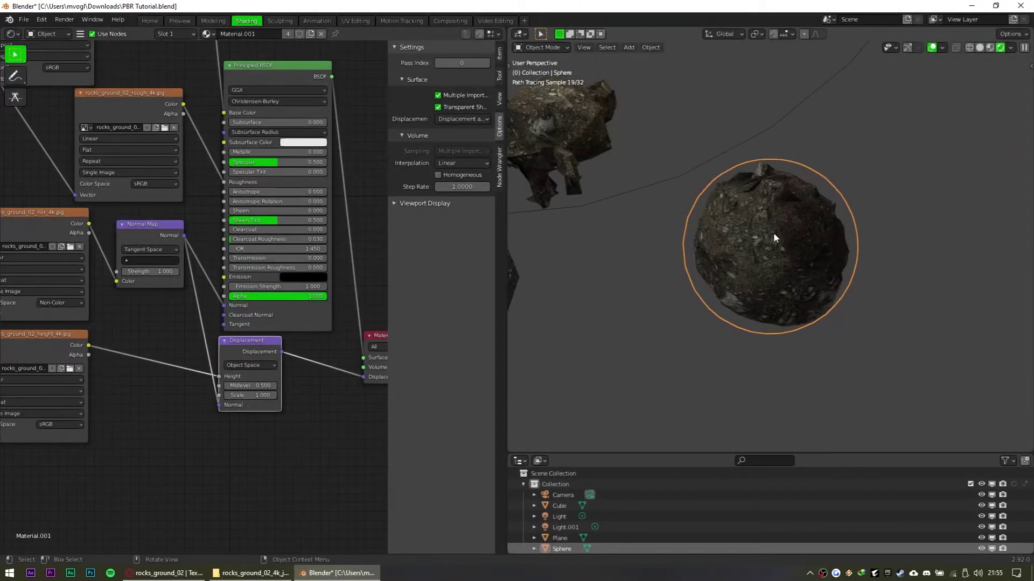
Examine the displacement on Suzanne and on the sphere from several angles
{"action": "left_click", "coordinate": [553, 137]}
{"action": "key", "text": "KP_Decimal"}
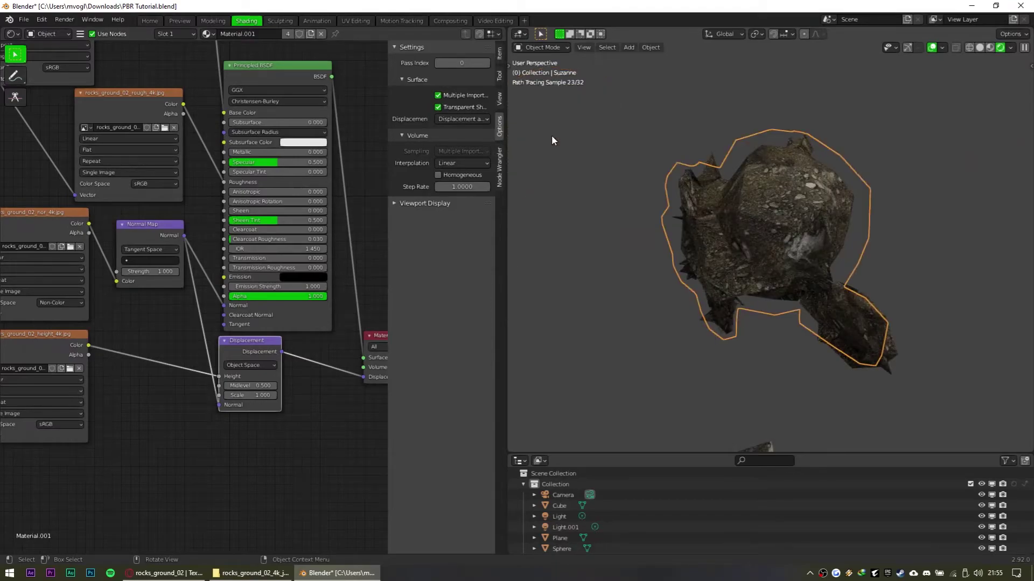
{"action": "scroll", "coordinate": [552, 136], "scroll_direction": "down", "scroll_amount": 5}
{"action": "left_click", "coordinate": [946, 320]}
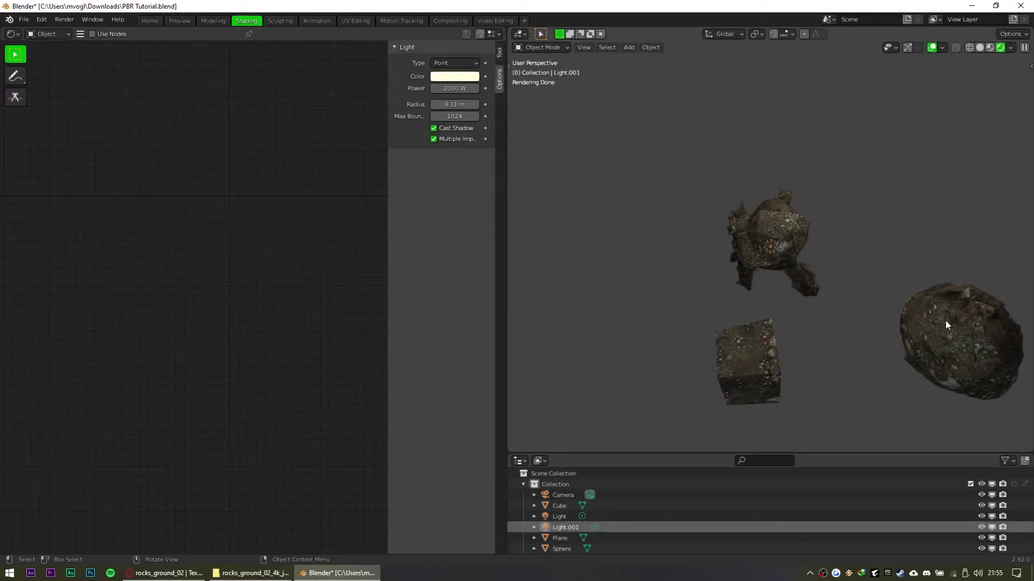
{"action": "key", "text": "KP_Decimal"}
{"action": "middle_click_drag", "start_coordinate": [757, 312], "coordinate": [915, 286]}
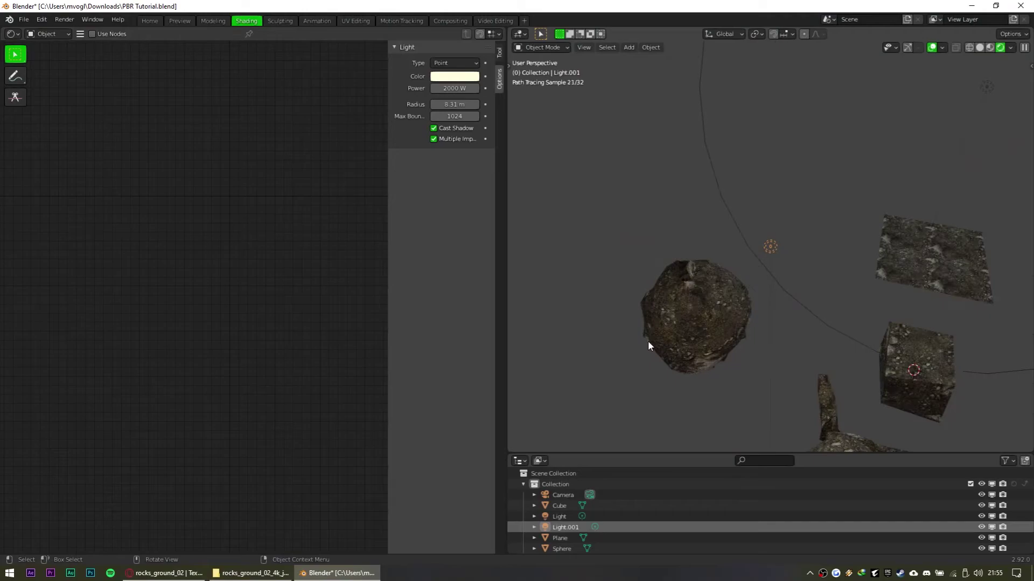
{"action": "left_click", "coordinate": [651, 342]}
{"action": "key", "text": "KP_Decimal"}
{"action": "middle_click_drag", "start_coordinate": [777, 218], "coordinate": [418, 138]}
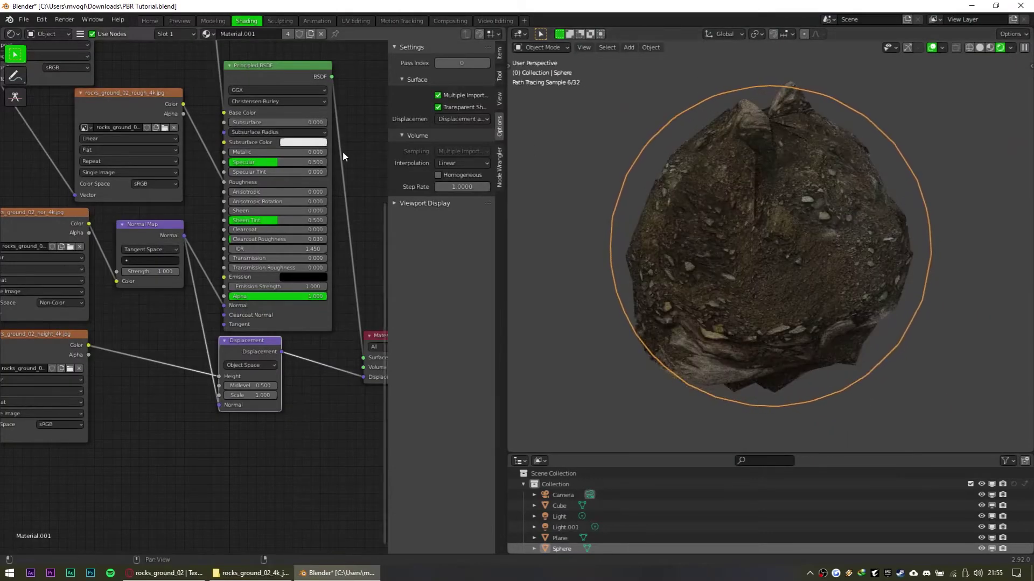
{"action": "middle_click_drag", "start_coordinate": [691, 372], "coordinate": [727, 327]}
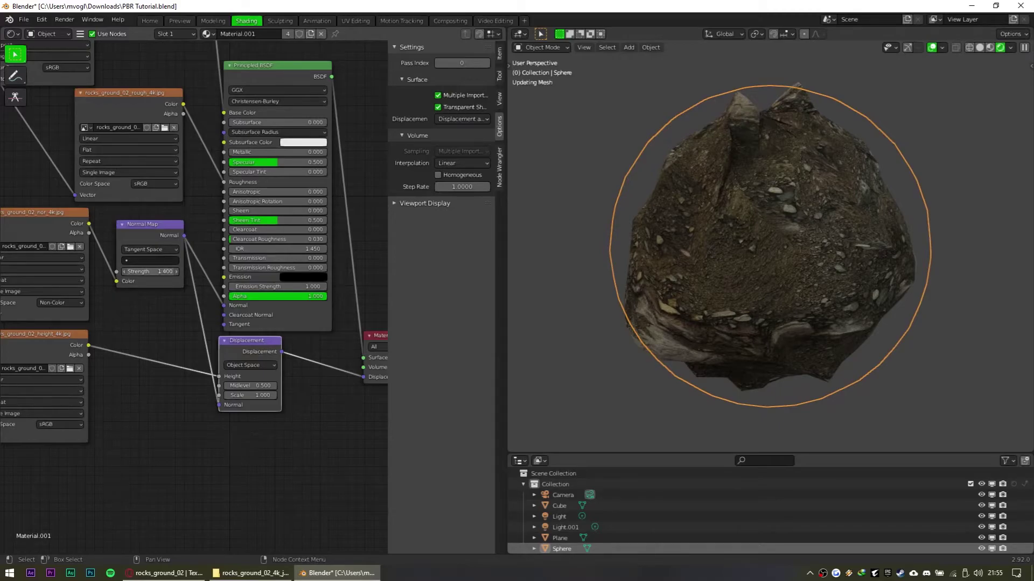
Try a Normal Map strength of 10, inspect its effect on the sphere, and undo the change
{"action": "left_click_drag", "start_coordinate": [150, 272], "coordinate": [301, 272]}
{"action": "middle_click_drag", "start_coordinate": [754, 226], "coordinate": [682, 188]}
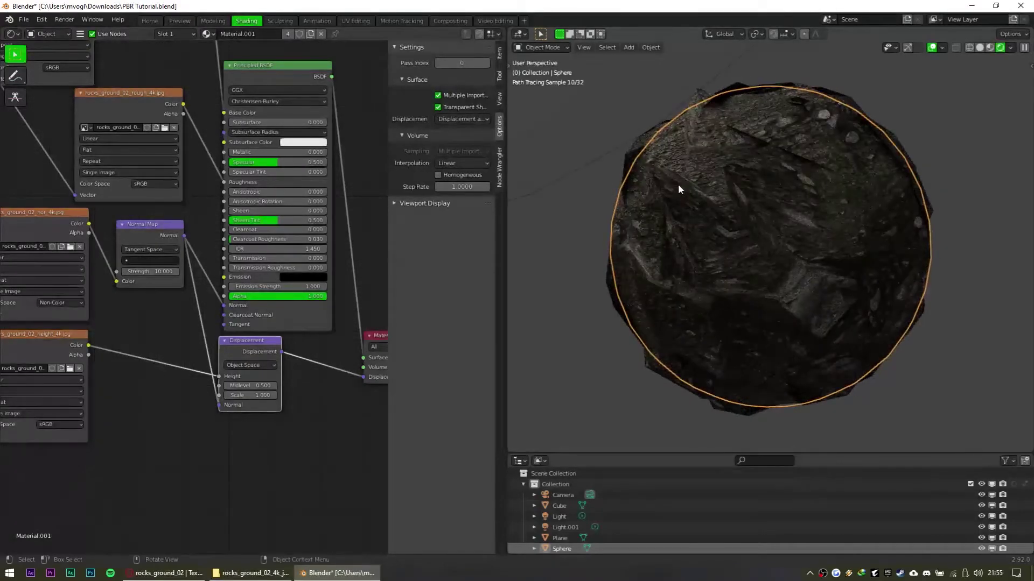
{"action": "scroll", "coordinate": [682, 184], "scroll_direction": "down", "scroll_amount": 4}
{"action": "middle_click_drag", "start_coordinate": [835, 222], "coordinate": [609, 315]}
{"action": "key", "text": "ctrl+z"}
{"action": "middle_click_drag", "start_coordinate": [599, 357], "coordinate": [641, 394], "text": "shift"}
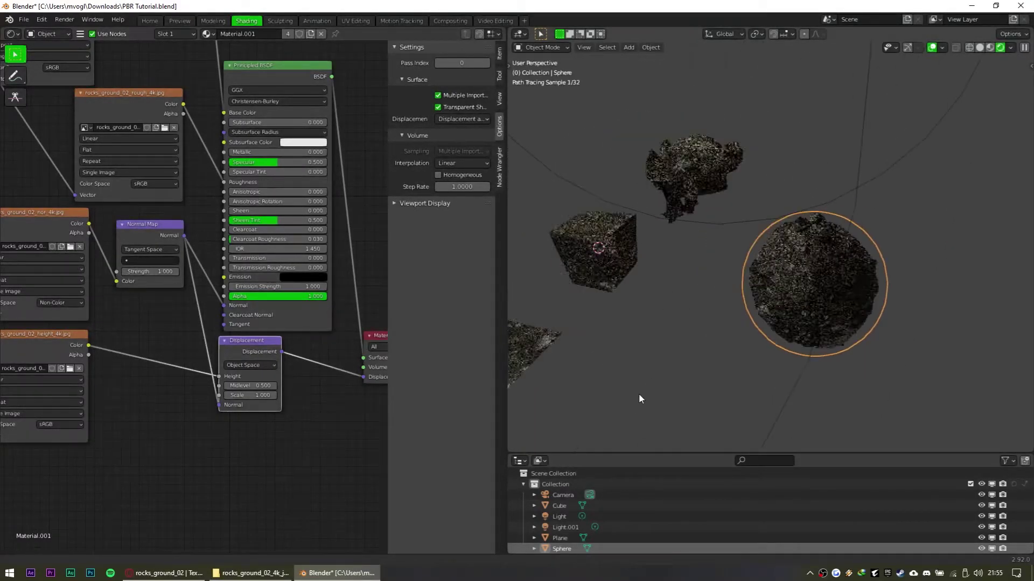
Set the Normal Map strength to 0 and check the effect on the sphere
{"action": "left_click_drag", "start_coordinate": [158, 272], "coordinate": [106, 272]}
{"action": "scroll", "coordinate": [911, 335], "scroll_direction": "up", "scroll_amount": 3}
{"action": "middle_click_drag", "start_coordinate": [910, 335], "coordinate": [891, 220]}
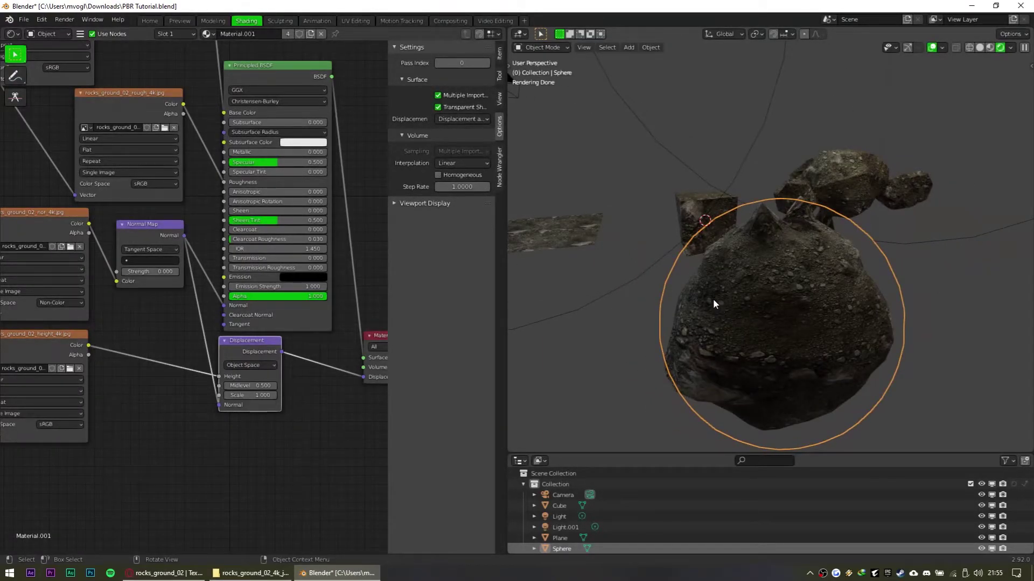
Select the cube, try moving one of its corner vertices in Edit Mode, cancel the move, and return to Object Mode
{"action": "left_click", "coordinate": [634, 250]}
{"action": "middle_click_drag", "start_coordinate": [634, 251], "coordinate": [676, 247]}
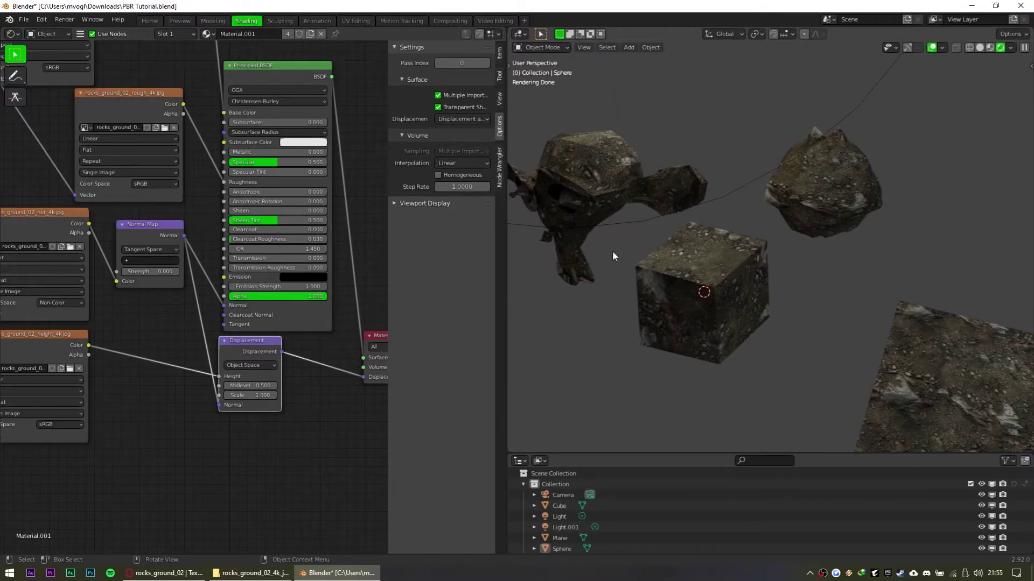
{"action": "left_click", "coordinate": [714, 254]}
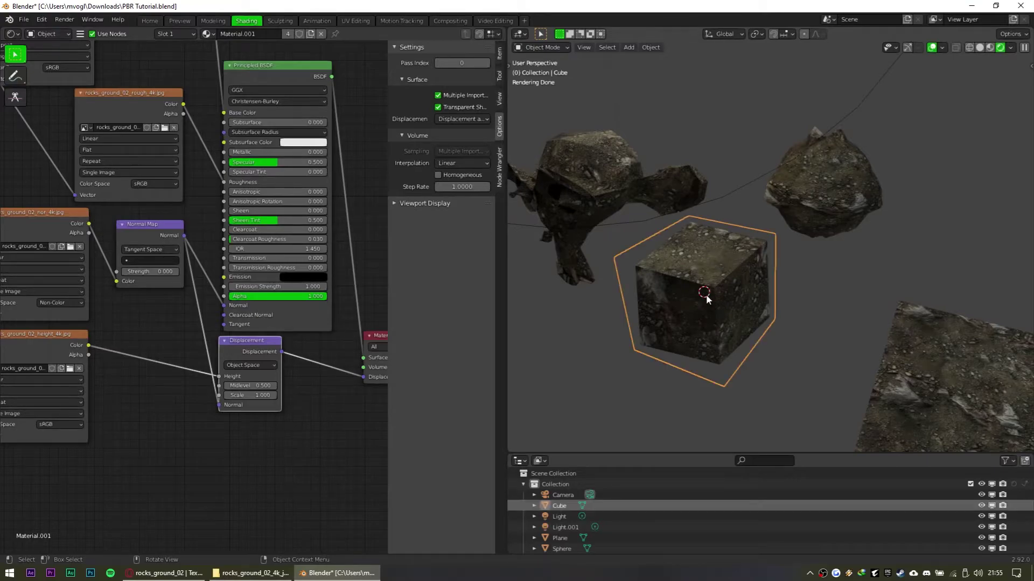
{"action": "key", "text": "Caps_Lock"}
{"action": "key", "text": "Tab"}
{"action": "key", "text": "1"}
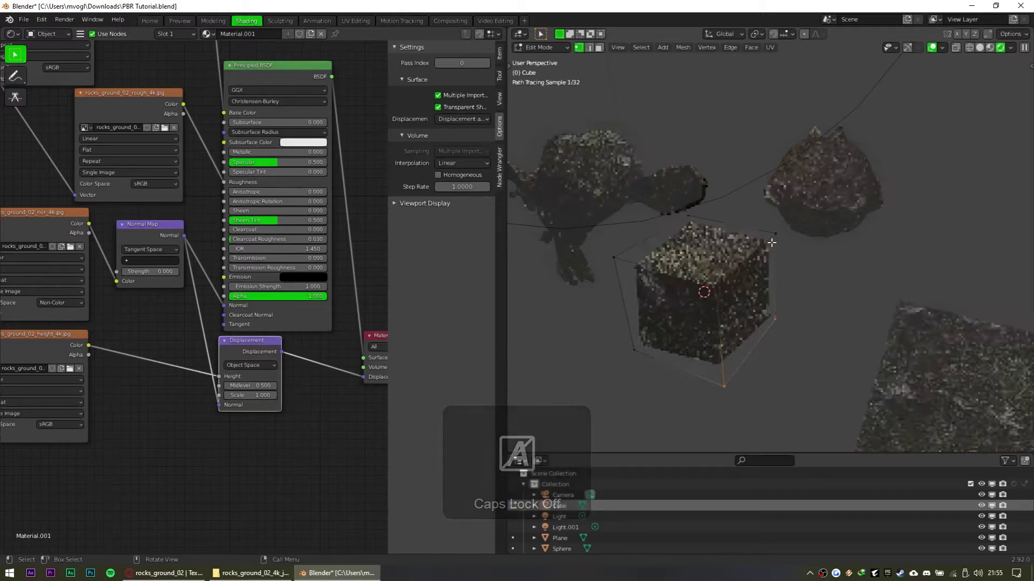
{"action": "left_click", "coordinate": [779, 235]}
{"action": "key", "text": "g"}
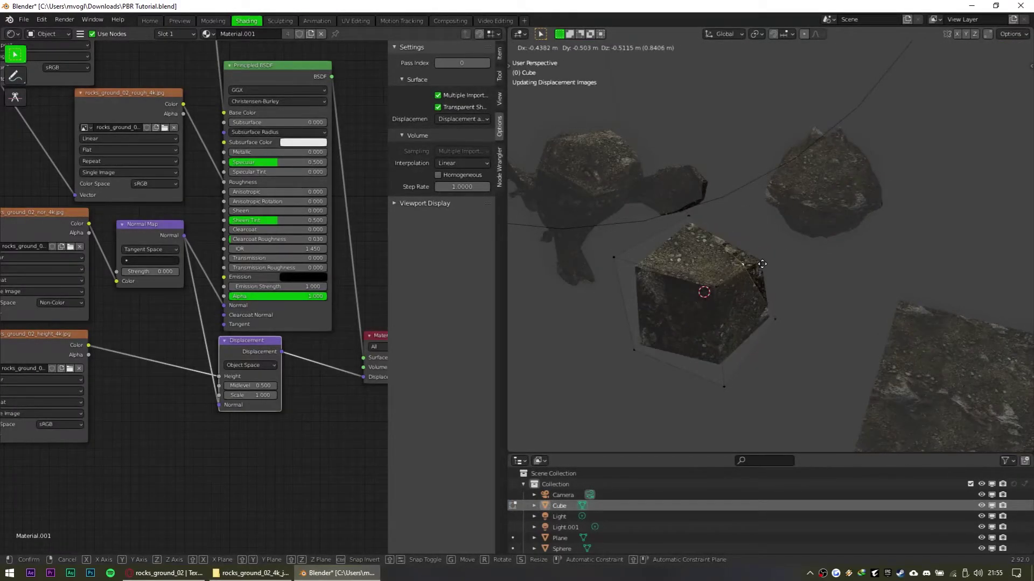
{"action": "right_click", "coordinate": [780, 236]}
{"action": "key", "text": "Tab"}
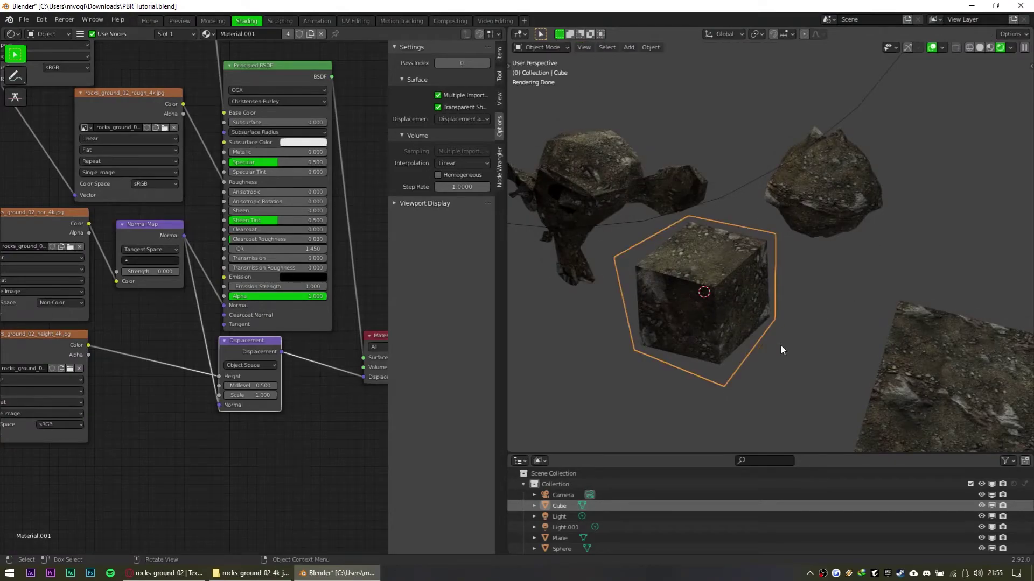
Select the plane and check its mesh briefly in Edit Mode, returning to Object Mode
{"action": "scroll", "coordinate": [742, 280], "scroll_direction": "down", "scroll_amount": 2}
{"action": "middle_click_drag", "start_coordinate": [742, 280], "coordinate": [680, 272], "text": "shift"}
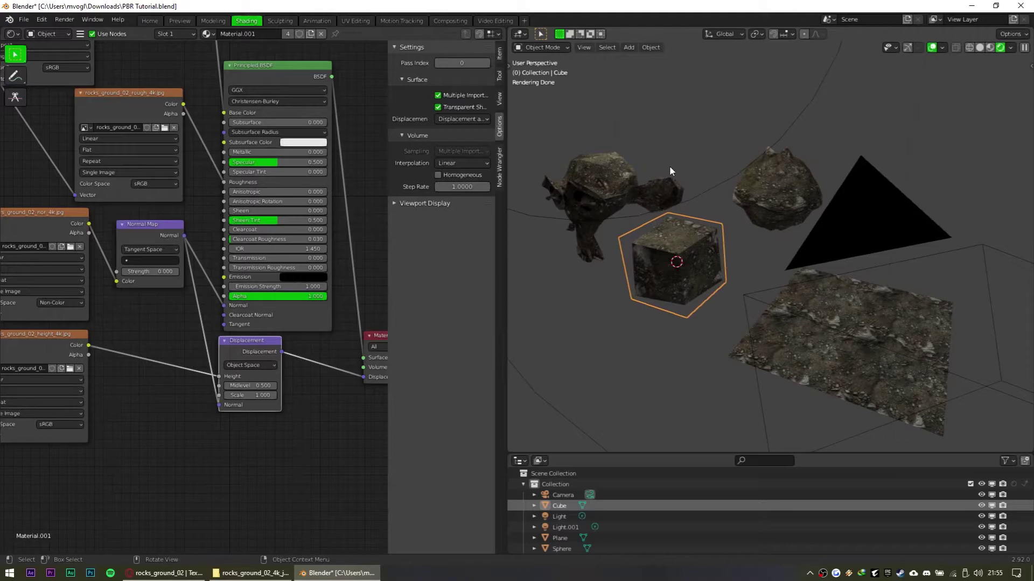
{"action": "mouse_move", "coordinate": [706, 189]}
{"action": "middle_mouse_down"}
{"action": "mouse_move", "coordinate": [738, 177]}
{"action": "mouse_move", "coordinate": [706, 173]}
{"action": "middle_mouse_up"}
{"action": "left_click", "coordinate": [807, 300]}
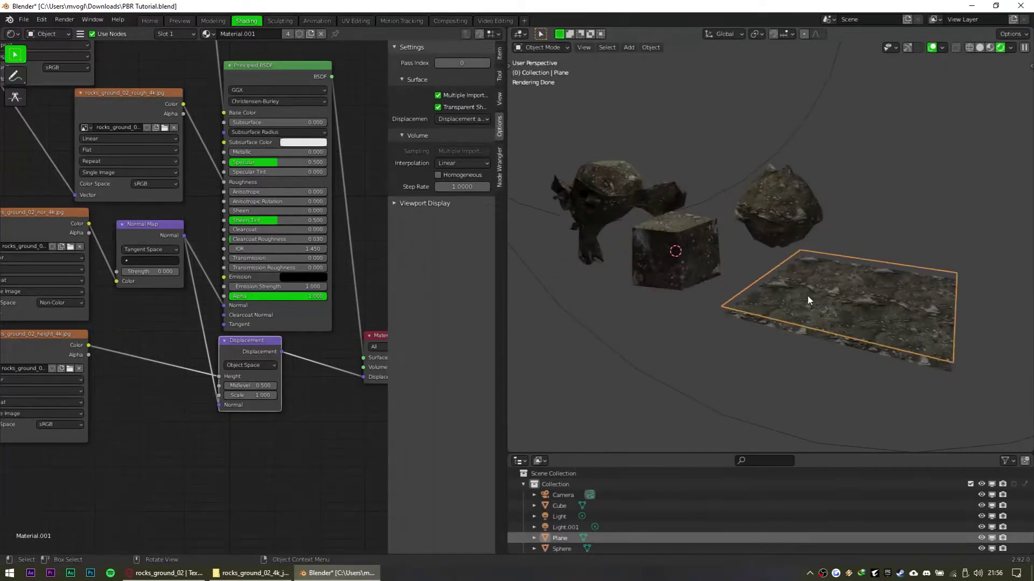
{"action": "key", "text": "Tab"}
{"action": "key", "text": "Tab"}
{"action": "middle_click_drag", "start_coordinate": [948, 224], "coordinate": [903, 210], "text": "shift"}
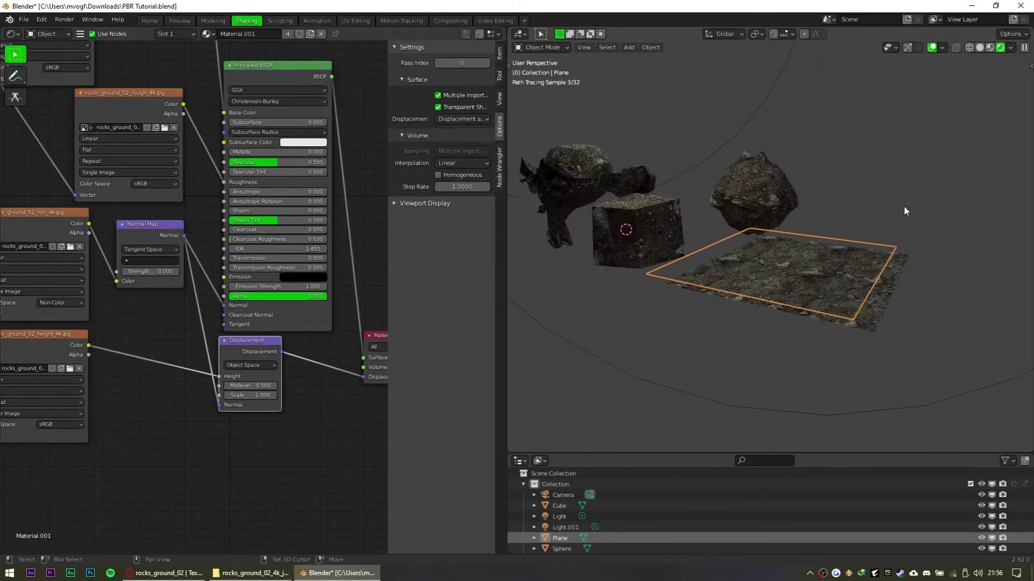
Return to the Home workspace, set the Cycles Feature Set to Experimental, and save the file
{"action": "left_click", "coordinate": [150, 22]}
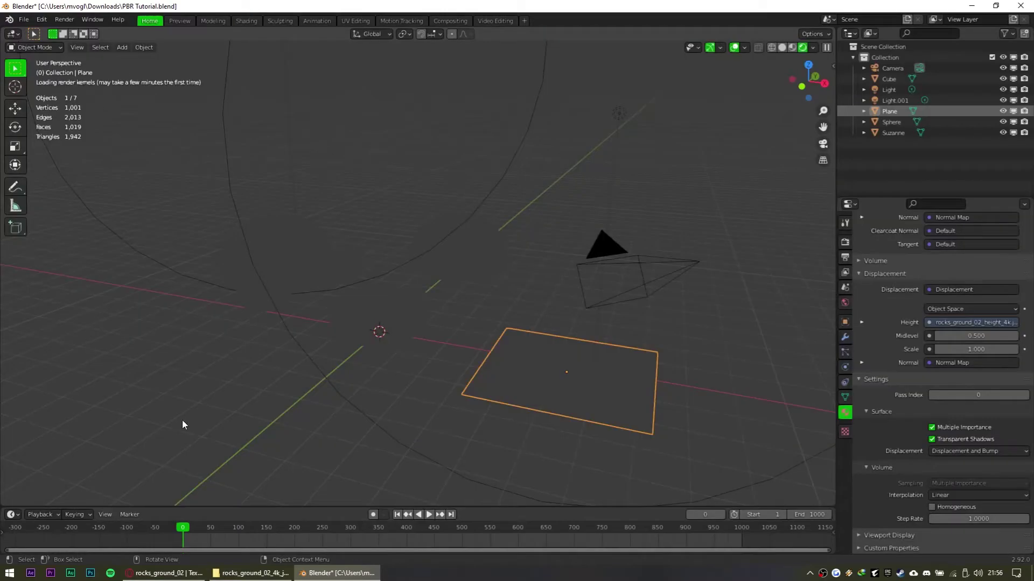
{"action": "left_click", "coordinate": [844, 243]}
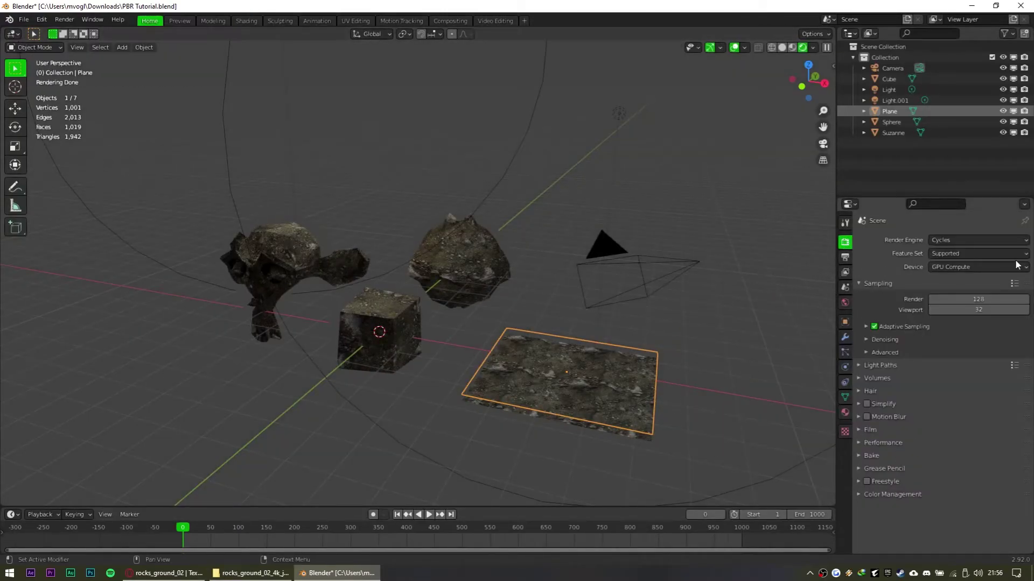
{"action": "left_click", "coordinate": [975, 253]}
{"action": "left_click", "coordinate": [977, 279]}
{"action": "middle_click_drag", "start_coordinate": [771, 449], "coordinate": [765, 430], "text": "shift"}
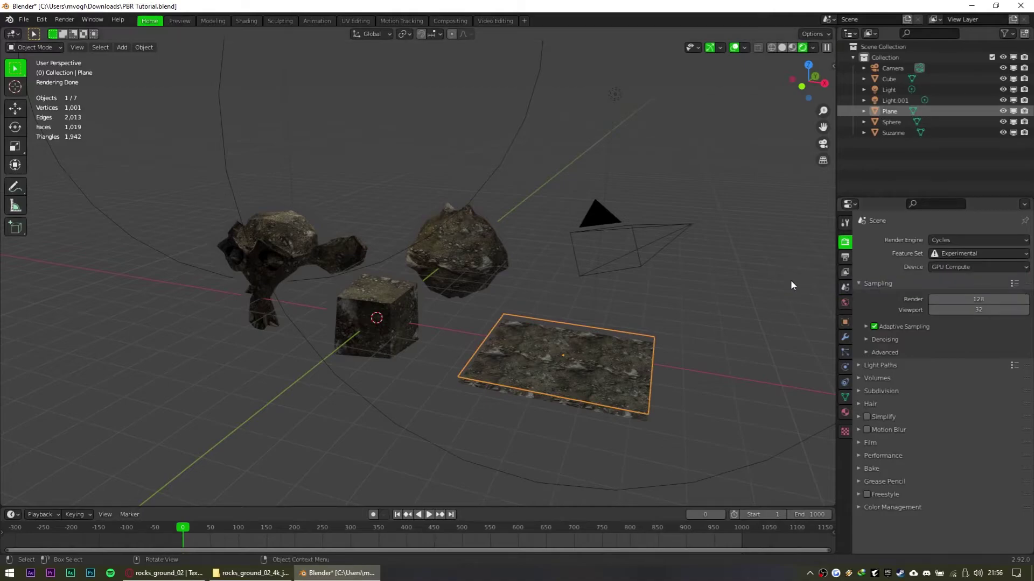
{"action": "key", "text": "ctrl+s"}
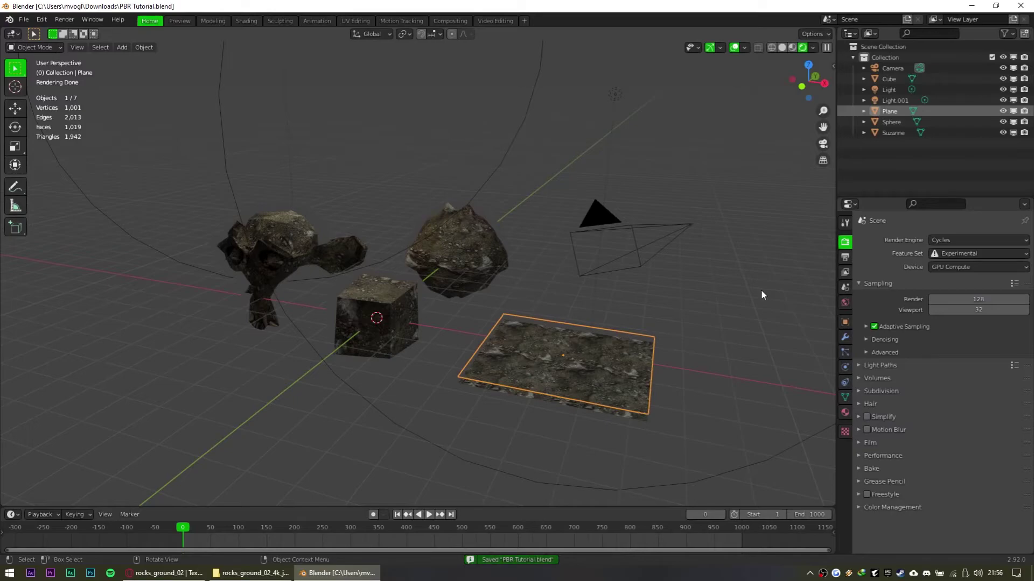
Add a Subdivision Surface modifier to the plane, set it to Simple, and enable Adaptive Subdivision
{"action": "left_click", "coordinate": [845, 338]}
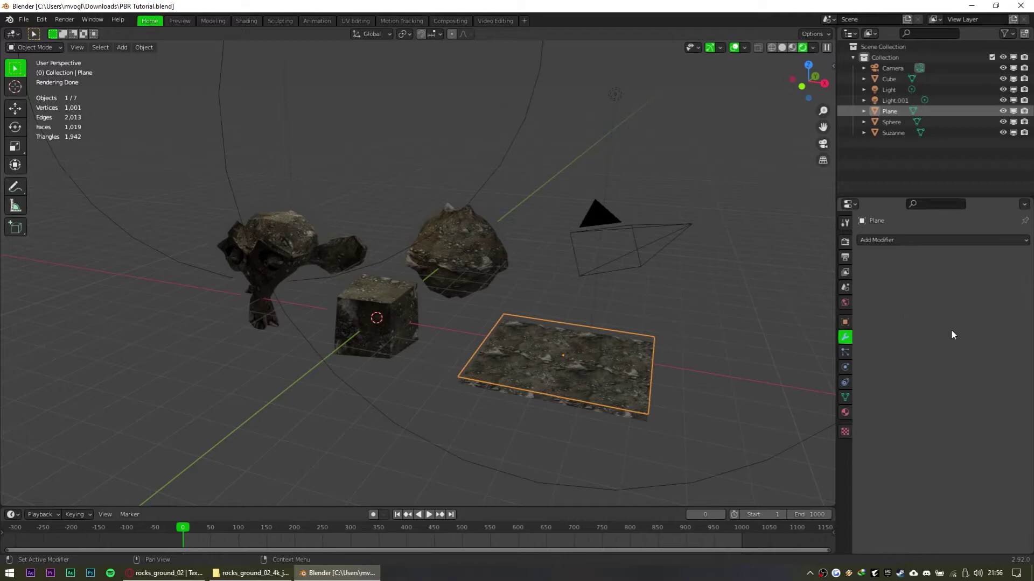
{"action": "left_click", "coordinate": [970, 239]}
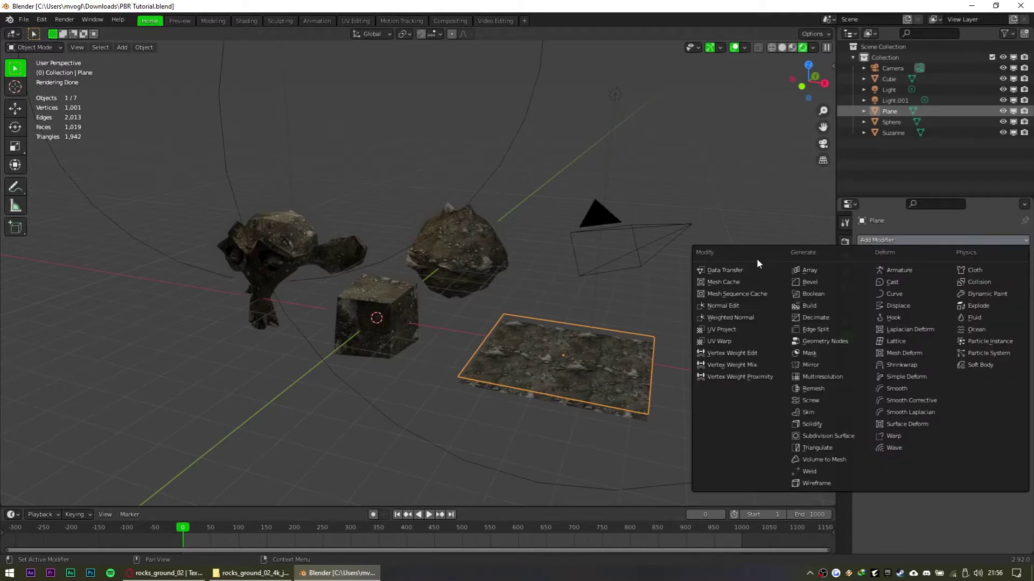
{"action": "left_click", "coordinate": [847, 436]}
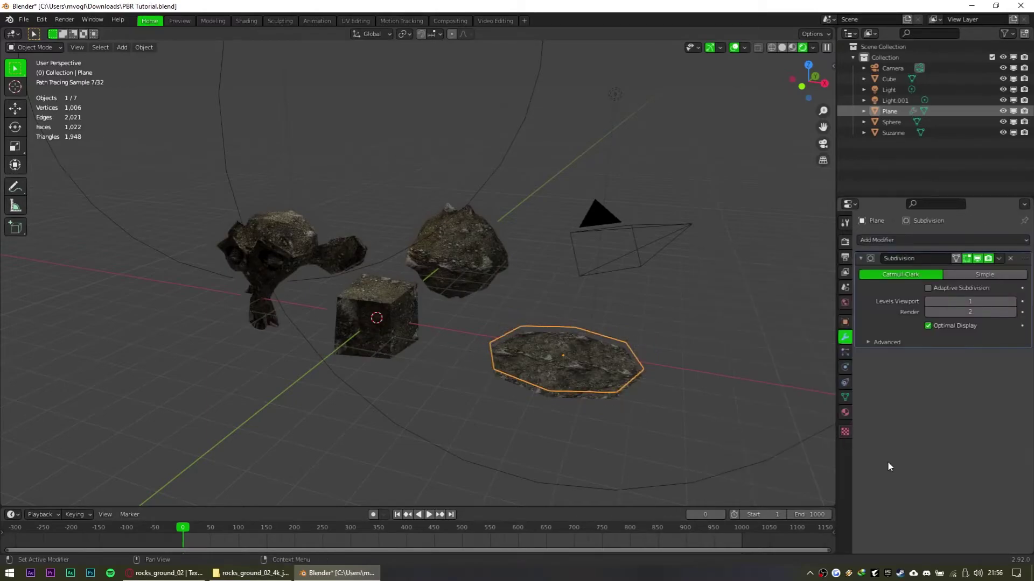
{"action": "left_click", "coordinate": [955, 274]}
{"action": "middle_click_drag", "start_coordinate": [725, 369], "coordinate": [713, 367]}
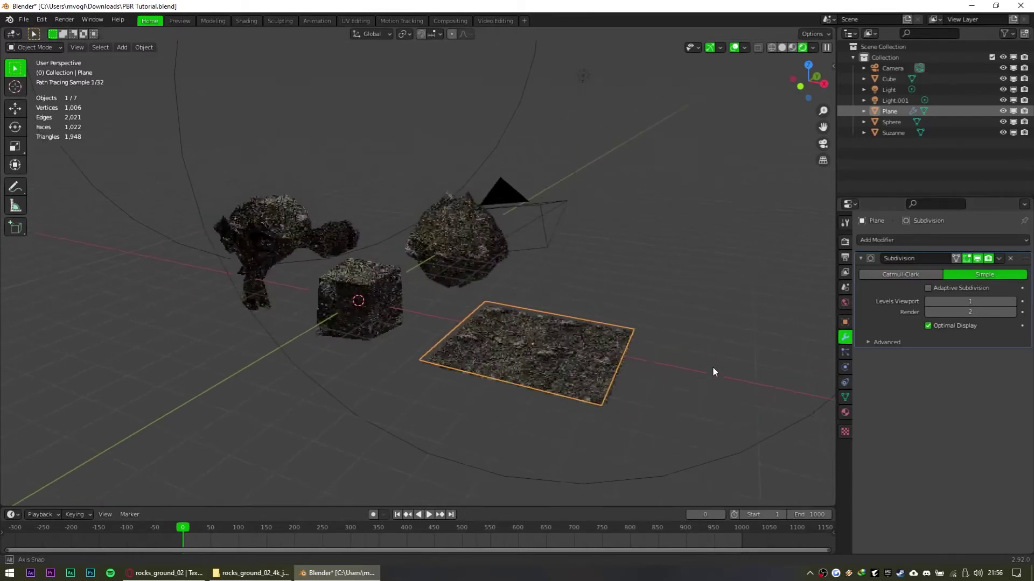
{"action": "left_click", "coordinate": [937, 290]}
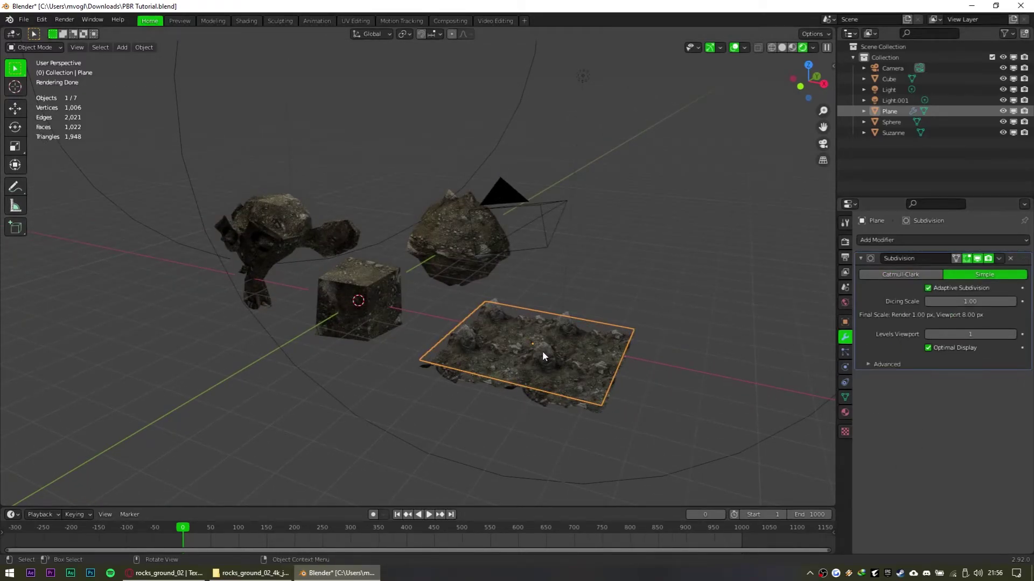
Review the render settings, the plane's material settings, and its Subdivision modifier
{"action": "left_click", "coordinate": [845, 242]}
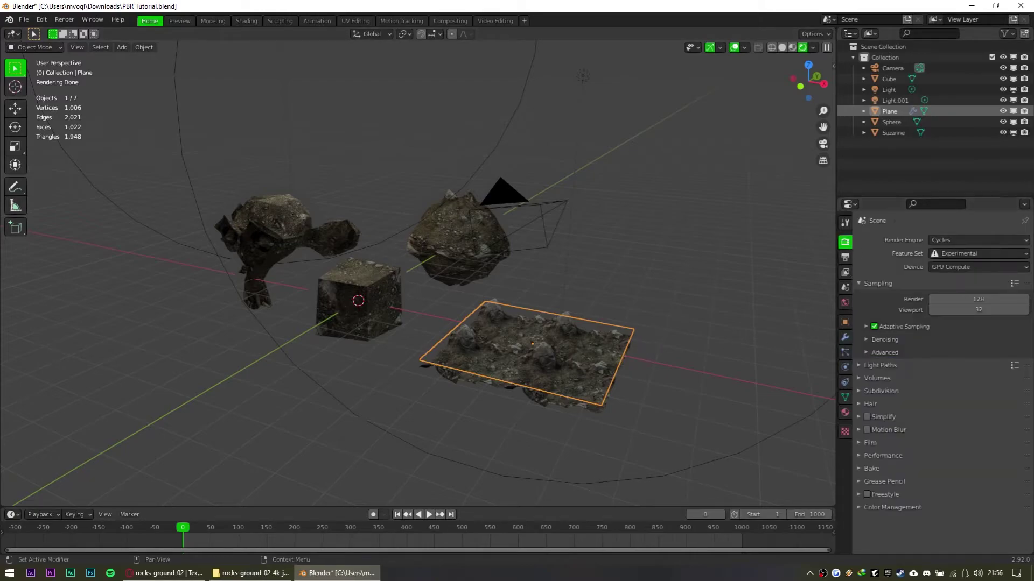
{"action": "left_click", "coordinate": [844, 412]}
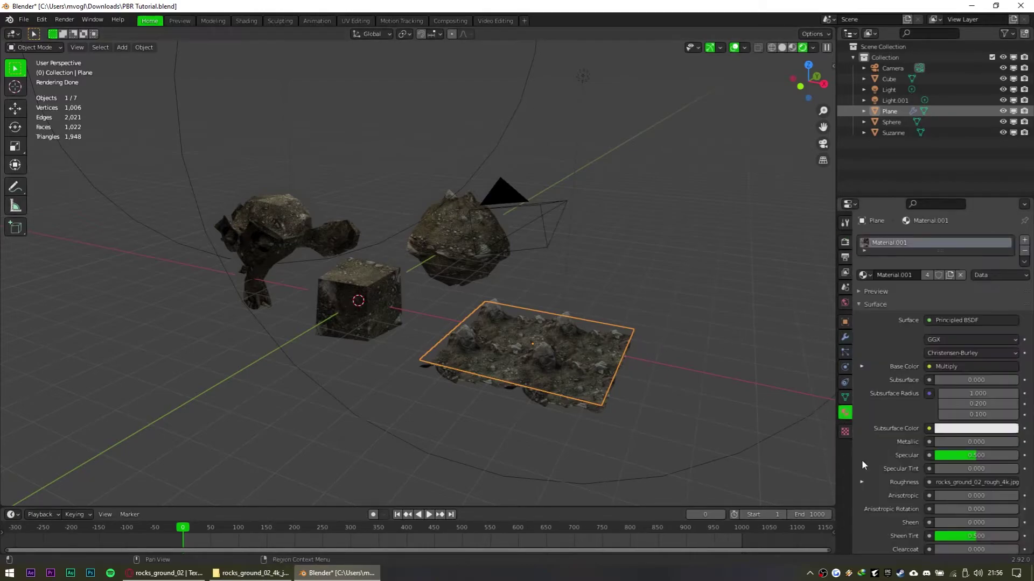
{"action": "left_click", "coordinate": [845, 337]}
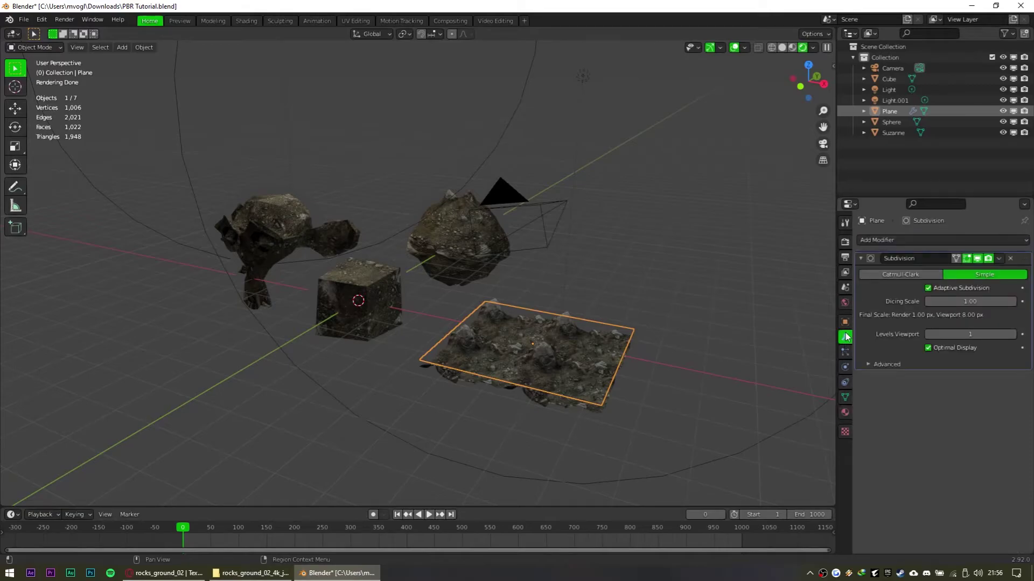
Examine the displaced rocks on the plane up close from several angles
{"action": "scroll", "coordinate": [648, 362], "scroll_direction": "up", "scroll_amount": 6}
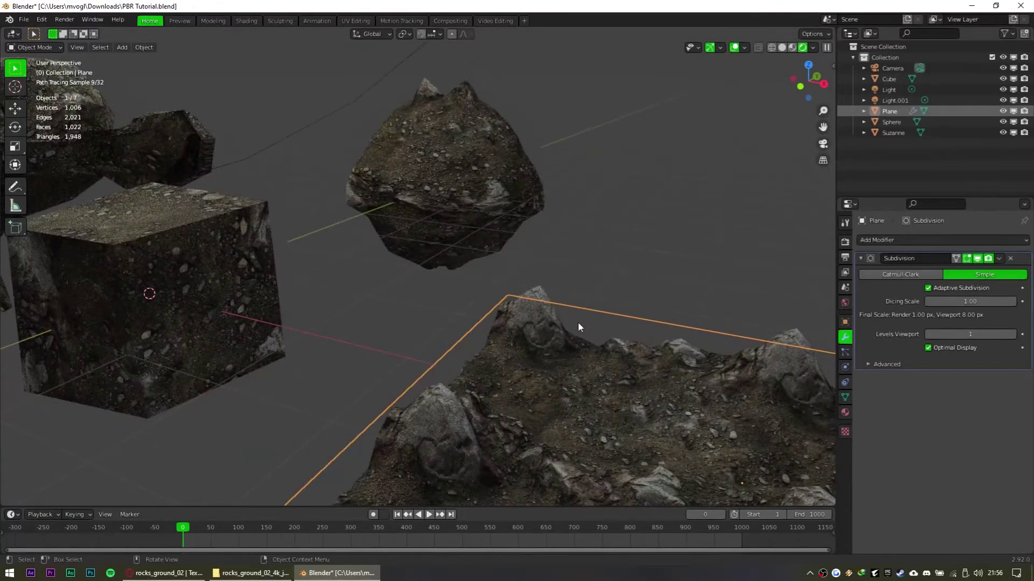
{"action": "scroll", "coordinate": [578, 324], "scroll_direction": "down", "scroll_amount": 4}
{"action": "middle_click_drag", "start_coordinate": [461, 273], "coordinate": [393, 380]}
{"action": "scroll", "coordinate": [465, 344], "scroll_direction": "up", "scroll_amount": 4}
{"action": "middle_click_drag", "start_coordinate": [443, 379], "coordinate": [328, 328]}
{"action": "scroll", "coordinate": [440, 350], "scroll_direction": "down", "scroll_amount": 3}
{"action": "middle_click_drag", "start_coordinate": [440, 355], "coordinate": [485, 390]}
{"action": "scroll", "coordinate": [486, 389], "scroll_direction": "down", "scroll_amount": 3}
View the rocks_ground_02 preview in the browser, return to Blender, and compare it with the displaced plane
{"action": "left_click", "coordinate": [163, 574]}
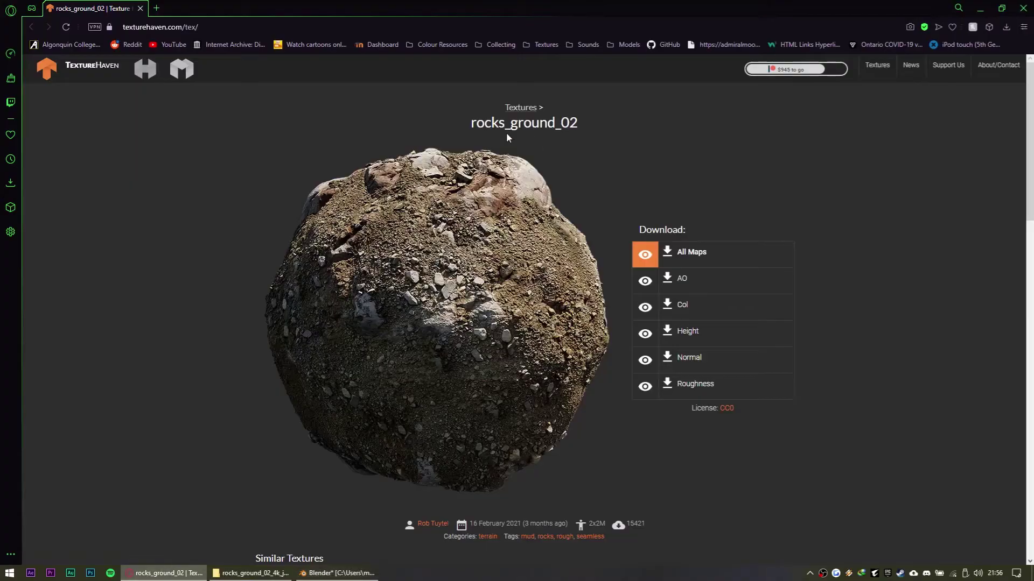
{"action": "left_click", "coordinate": [350, 572]}
{"action": "scroll", "coordinate": [540, 332], "scroll_direction": "up", "scroll_amount": 3}
{"action": "middle_click_drag", "start_coordinate": [540, 331], "coordinate": [549, 299]}
{"action": "middle_click_drag", "start_coordinate": [459, 312], "coordinate": [499, 347]}
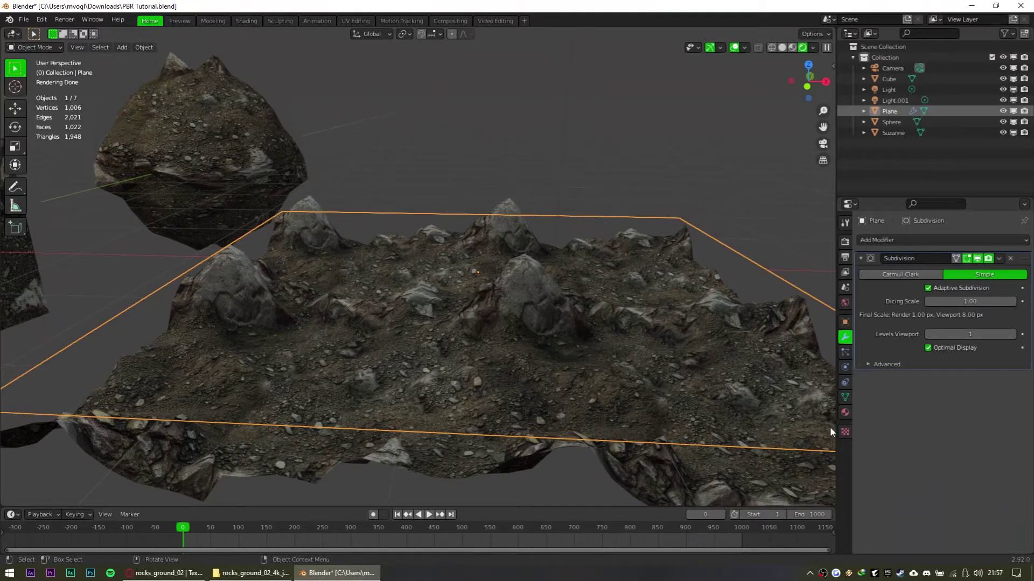
{"action": "mouse_move", "coordinate": [531, 374]}
{"action": "middle_mouse_down"}
{"action": "mouse_move", "coordinate": [492, 334]}
{"action": "mouse_move", "coordinate": [393, 342]}
{"action": "middle_mouse_up"}
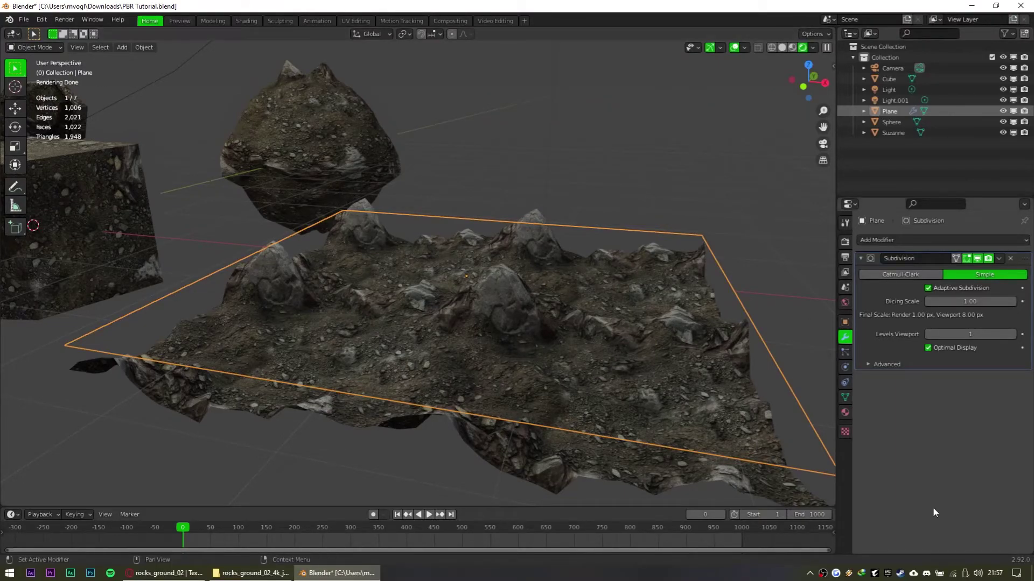
Set the plane's Subdivision Dicing Scale to 0.5 and check the finer displacement
{"action": "left_click", "coordinate": [990, 299]}
{"action": "type", "text": "0.5"}
{"action": "key", "text": "Return"}
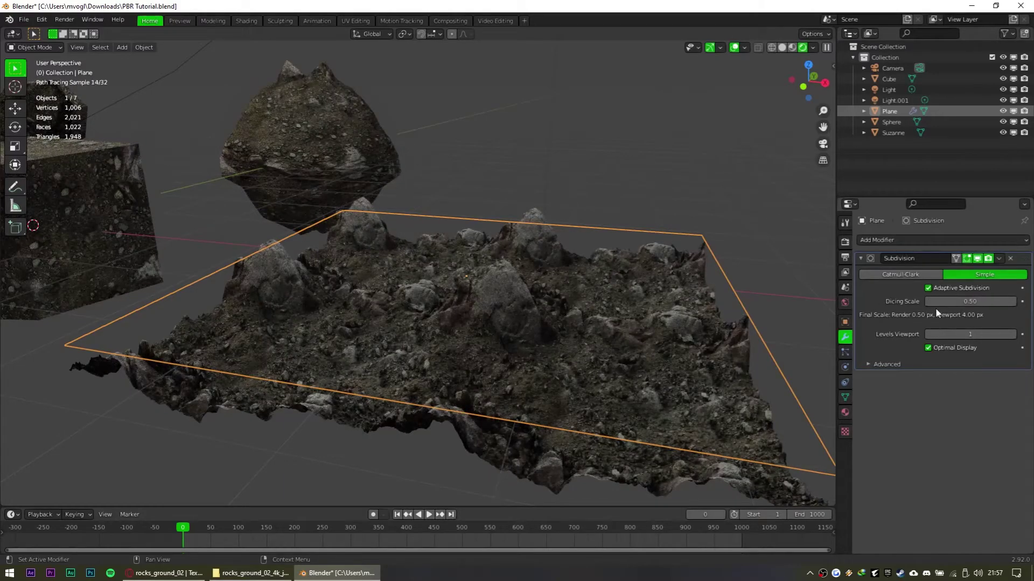
{"action": "scroll", "coordinate": [540, 345], "scroll_direction": "up", "scroll_amount": 1}
{"action": "middle_click_drag", "start_coordinate": [540, 345], "coordinate": [404, 354]}
{"action": "scroll", "coordinate": [603, 375], "scroll_direction": "down", "scroll_amount": 4}
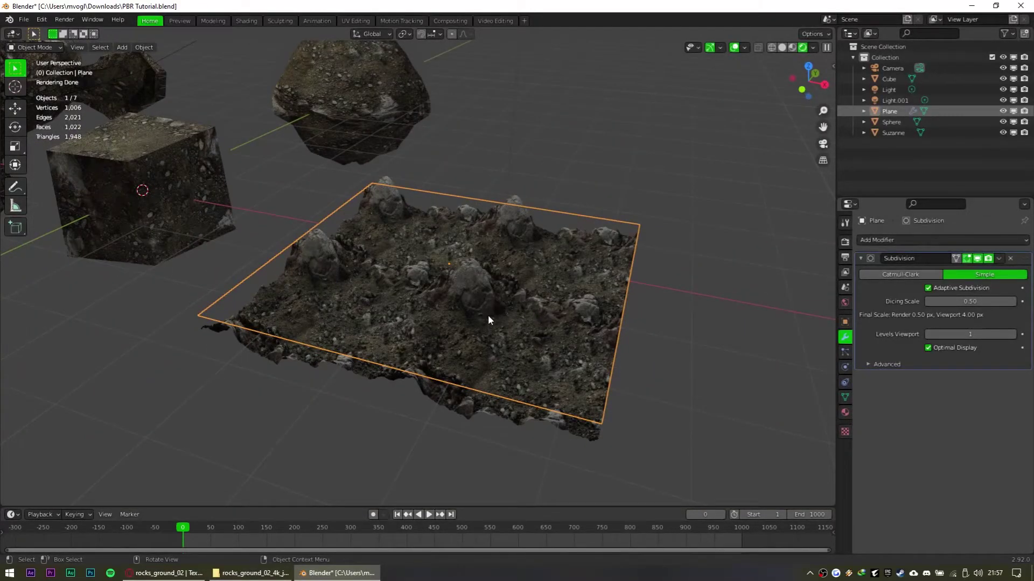
Deselect the plane and examine its fine displacement detail from afar and at ground level
{"action": "left_click", "coordinate": [655, 388]}
{"action": "scroll", "coordinate": [660, 375], "scroll_direction": "down", "scroll_amount": 6}
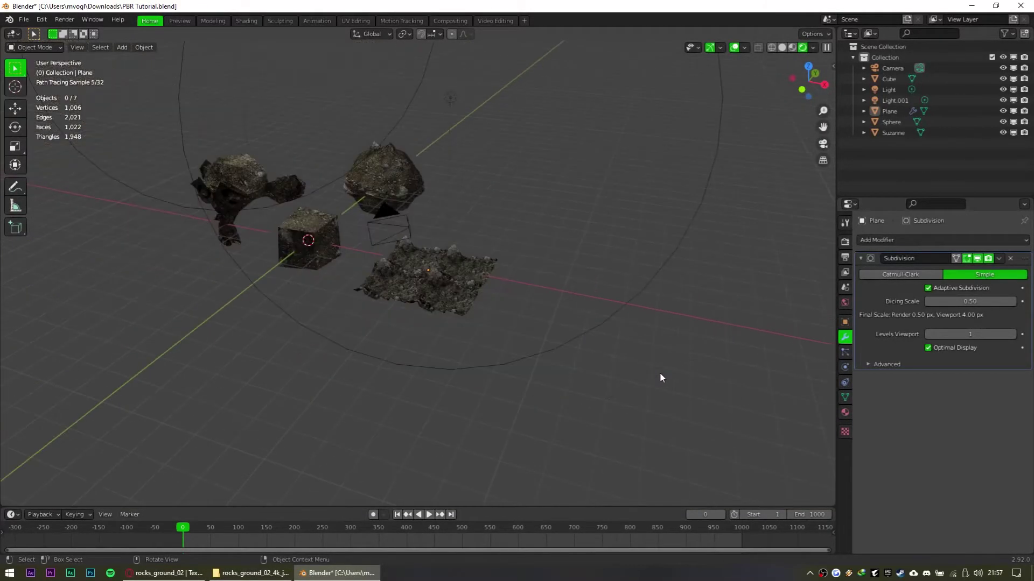
{"action": "scroll", "coordinate": [661, 373], "scroll_direction": "up", "scroll_amount": 7}
{"action": "scroll", "coordinate": [718, 374], "scroll_direction": "up", "scroll_amount": 2}
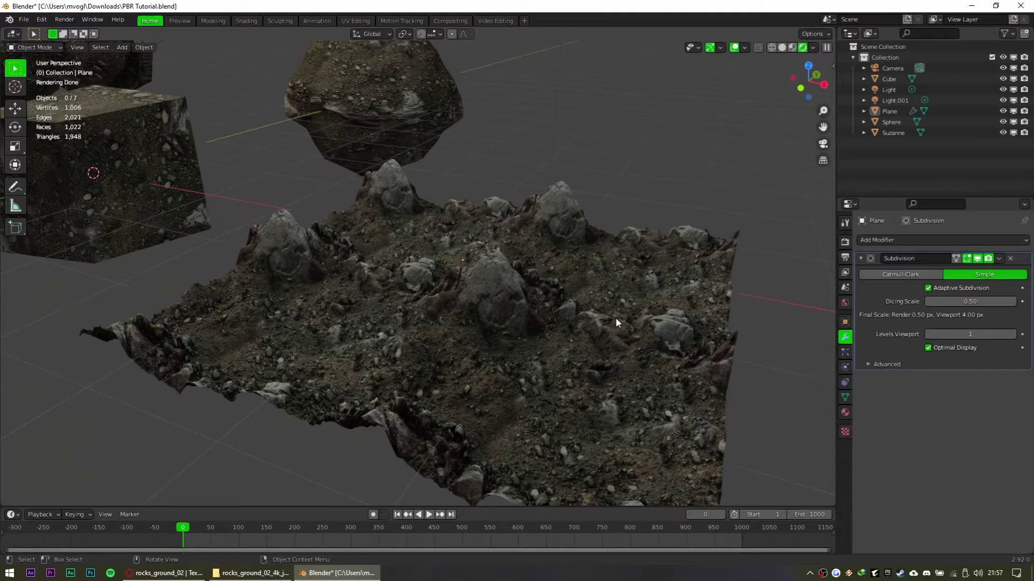
{"action": "middle_click_drag", "start_coordinate": [616, 324], "coordinate": [467, 335]}
{"action": "scroll", "coordinate": [583, 329], "scroll_direction": "up", "scroll_amount": 3}
{"action": "middle_click_drag", "start_coordinate": [583, 329], "coordinate": [596, 302], "text": "shift"}
{"action": "scroll", "coordinate": [583, 352], "scroll_direction": "up", "scroll_amount": 2}
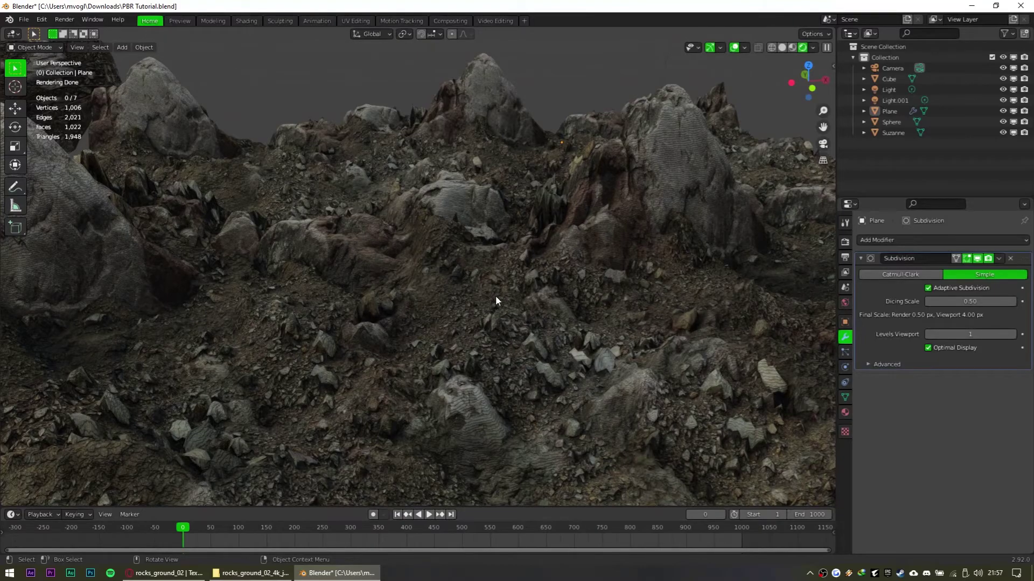
View the whole plane beside the other sample objects and select it again
{"action": "scroll", "coordinate": [537, 316], "scroll_direction": "down", "scroll_amount": 5}
{"action": "middle_click_drag", "start_coordinate": [614, 312], "coordinate": [566, 362]}
{"action": "scroll", "coordinate": [560, 370], "scroll_direction": "down", "scroll_amount": 1}
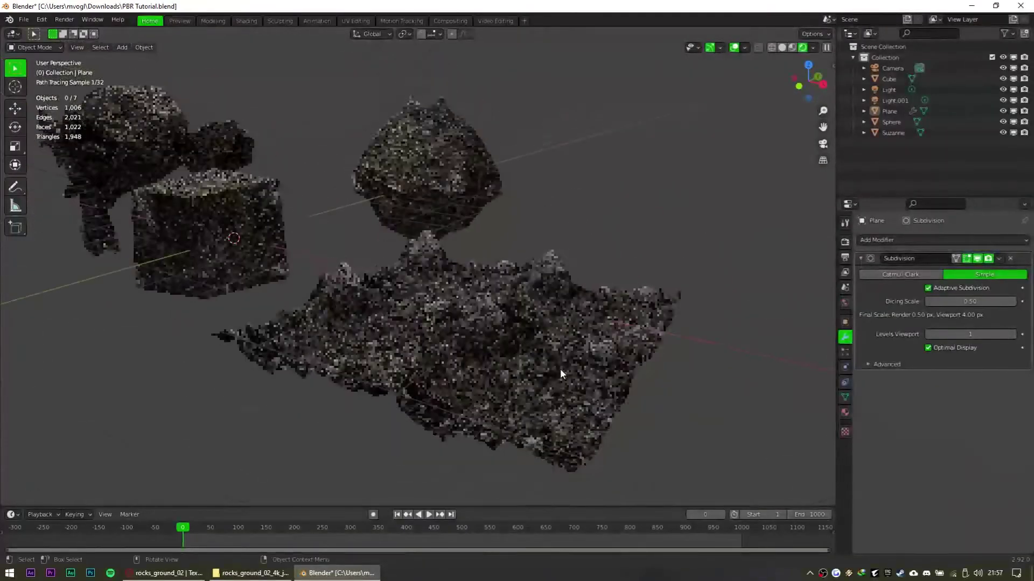
{"action": "scroll", "coordinate": [560, 369], "scroll_direction": "down", "scroll_amount": 1}
{"action": "left_click", "coordinate": [556, 382]}
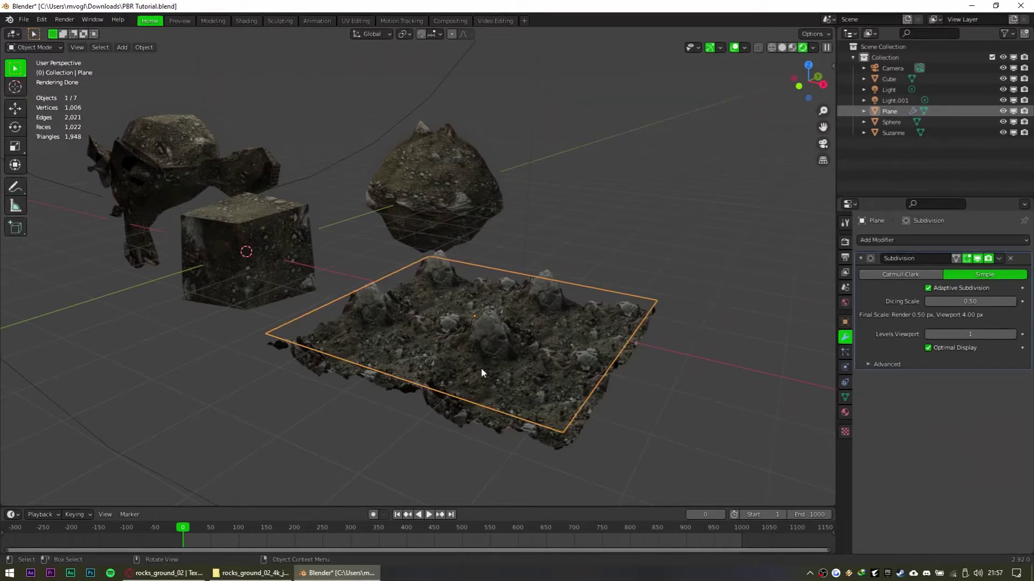
{"action": "middle_click_drag", "start_coordinate": [521, 398], "coordinate": [501, 378], "text": "shift"}
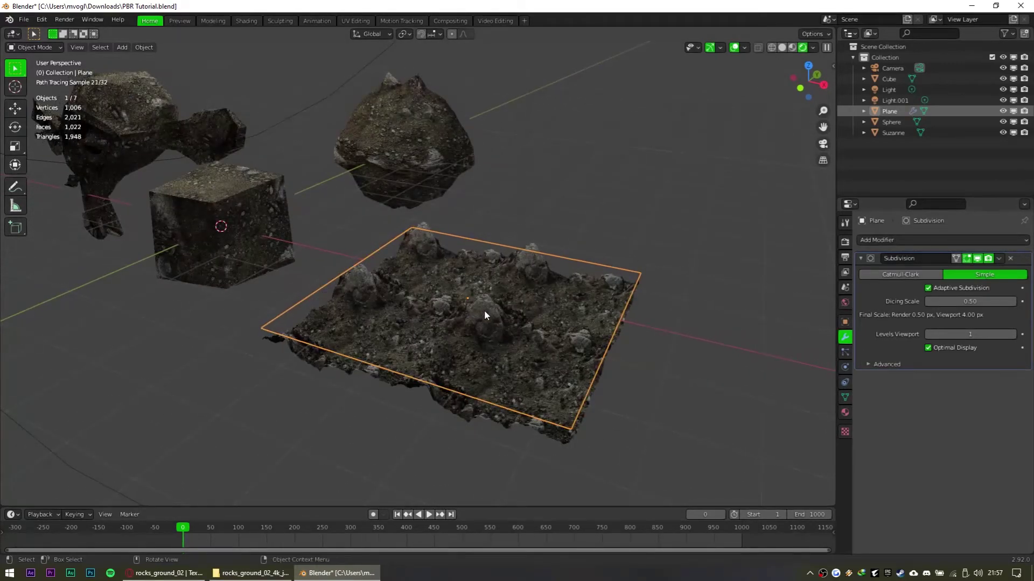
In the Shading workspace, set the Displacement node's Scale to 0.5
{"action": "left_click", "coordinate": [258, 23]}
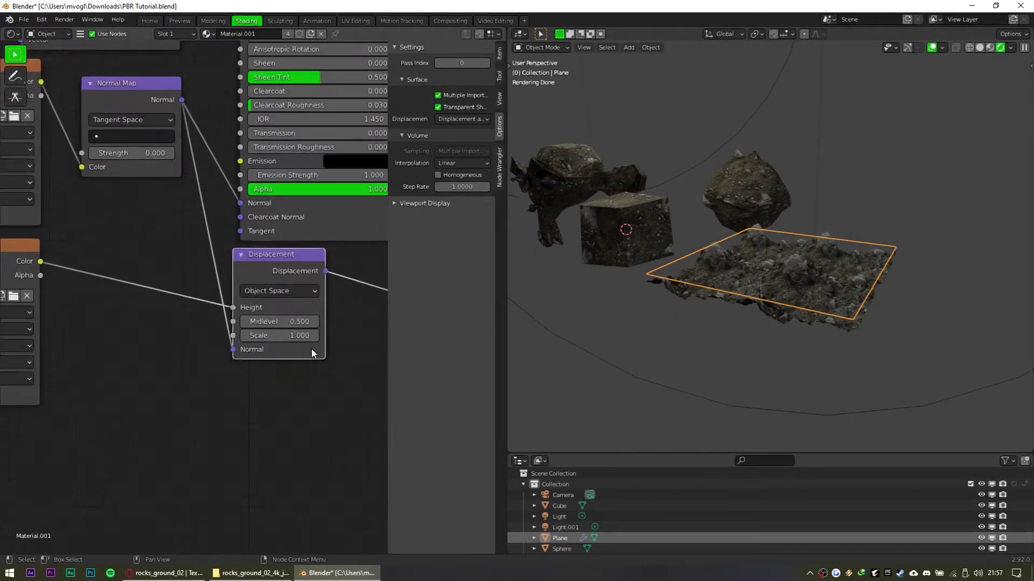
{"action": "scroll", "coordinate": [311, 353], "scroll_direction": "up", "scroll_amount": 1}
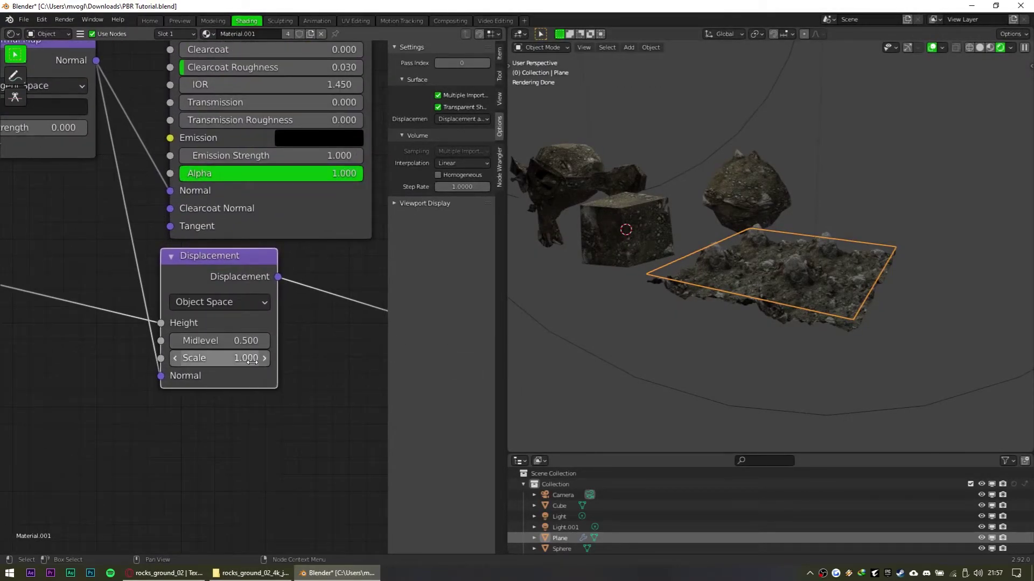
{"action": "mouse_move", "coordinate": [241, 358]}
{"action": "left_mouse_down"}
{"action": "mouse_move", "coordinate": [259, 359]}
{"action": "mouse_move", "coordinate": [242, 358]}
{"action": "left_mouse_up"}
{"action": "left_click", "coordinate": [241, 359]}
{"action": "type", "text": "0.5"}
{"action": "key", "text": "Return"}
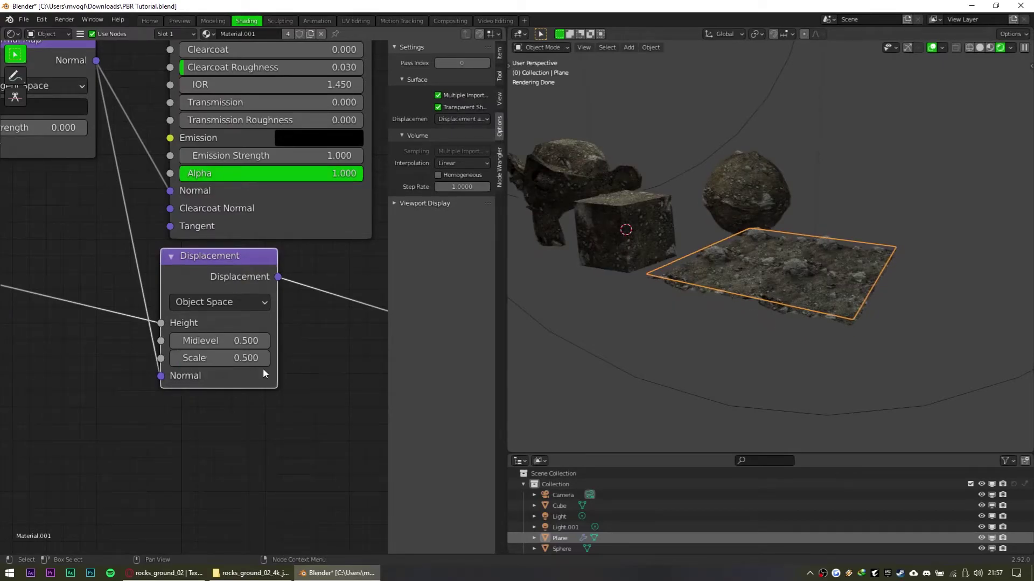
Examine the displaced plane up close at ground level and look at the Displacement node's space options
{"action": "scroll", "coordinate": [651, 351], "scroll_direction": "up", "scroll_amount": 5}
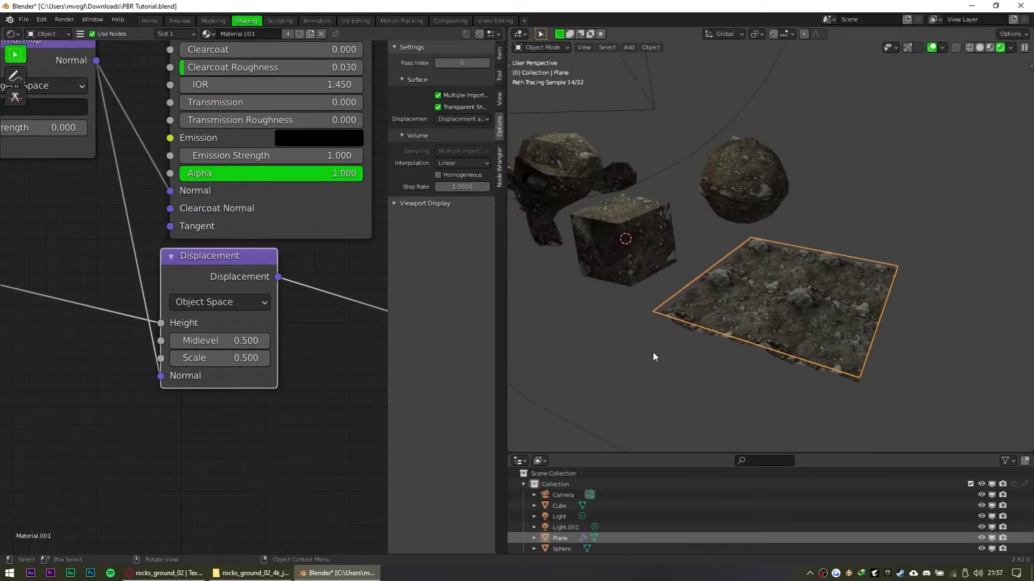
{"action": "scroll", "coordinate": [719, 369], "scroll_direction": "up", "scroll_amount": 3}
{"action": "middle_click_drag", "start_coordinate": [719, 370], "coordinate": [766, 337]}
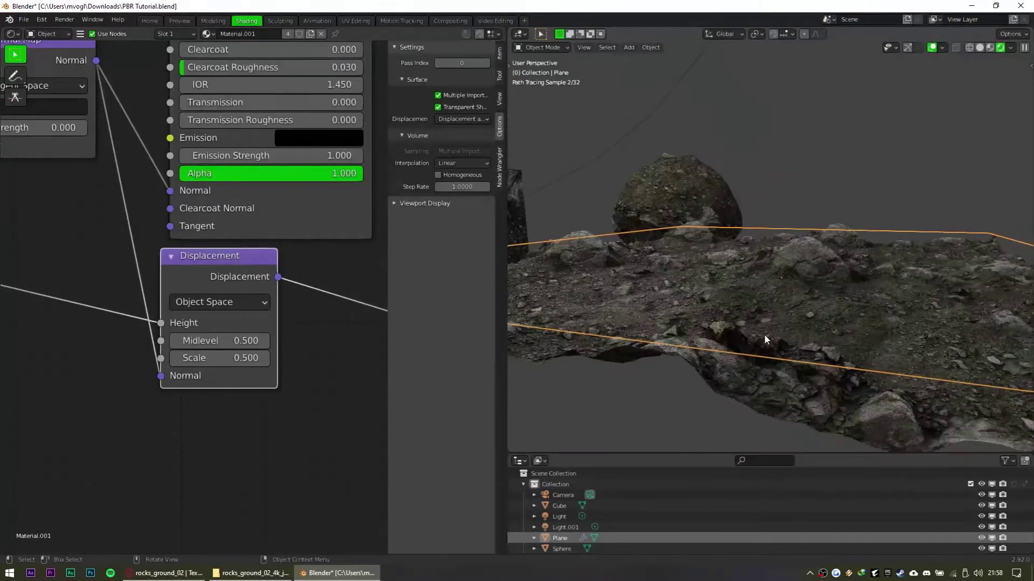
{"action": "left_click", "coordinate": [264, 305]}
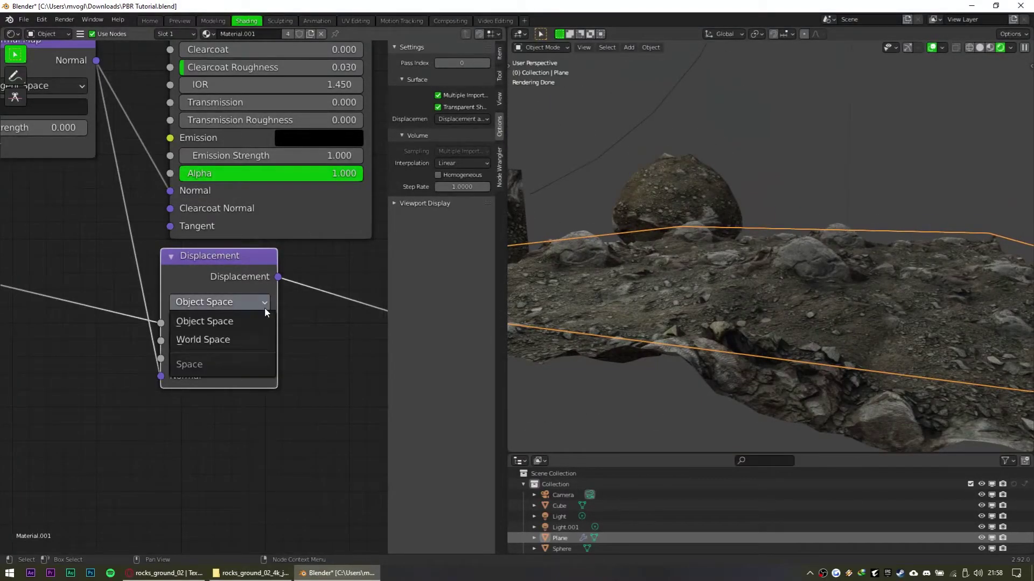
{"action": "left_click", "coordinate": [264, 308]}
Try a Scale of 7.5 on the Displacement node, and replace it with 0.7
{"action": "left_click", "coordinate": [248, 358]}
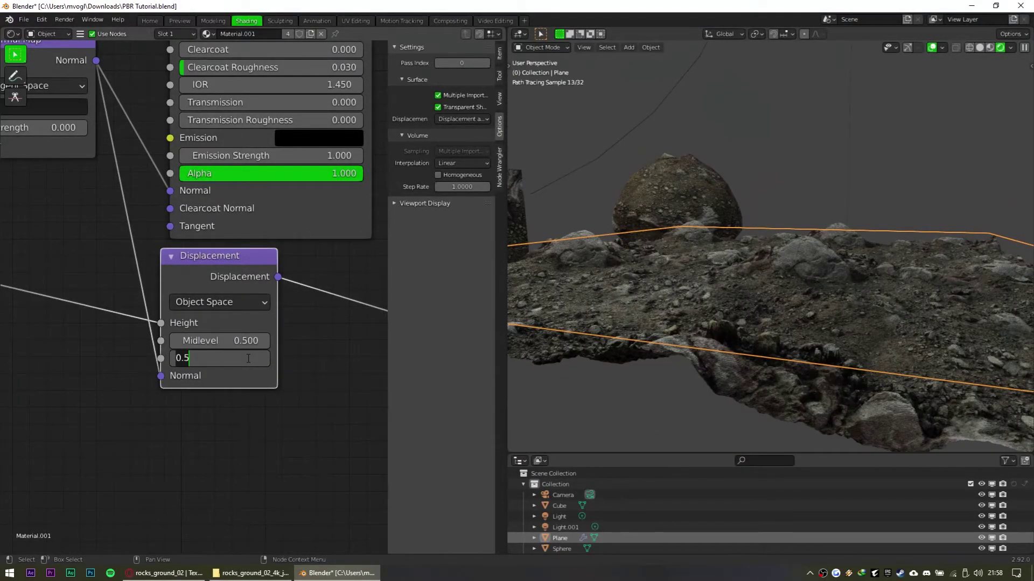
{"action": "type", "text": "7.5"}
{"action": "key", "text": "Return"}
{"action": "left_click", "coordinate": [248, 359]}
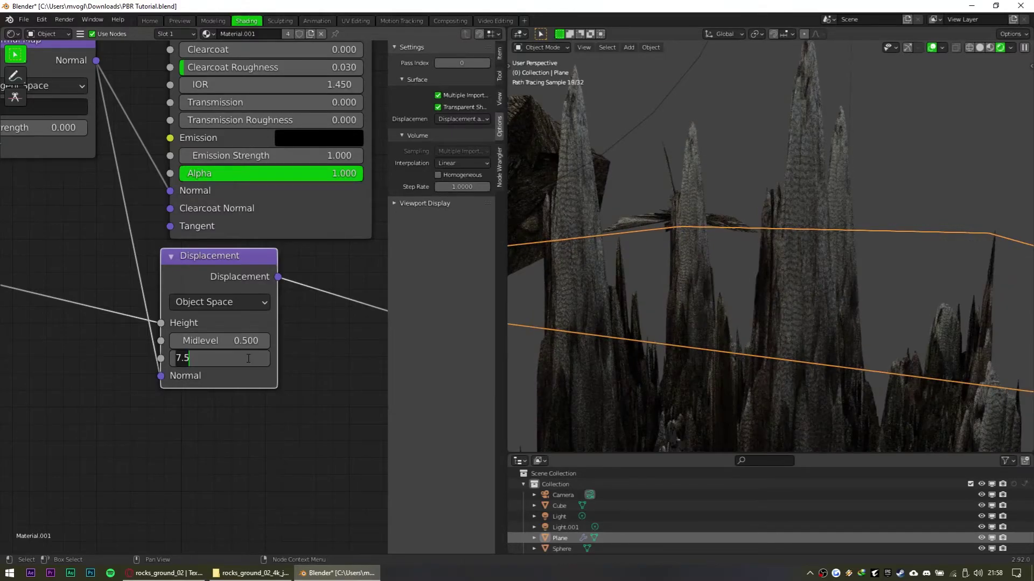
{"action": "type", "text": "0.7"}
{"action": "key", "text": "Return"}
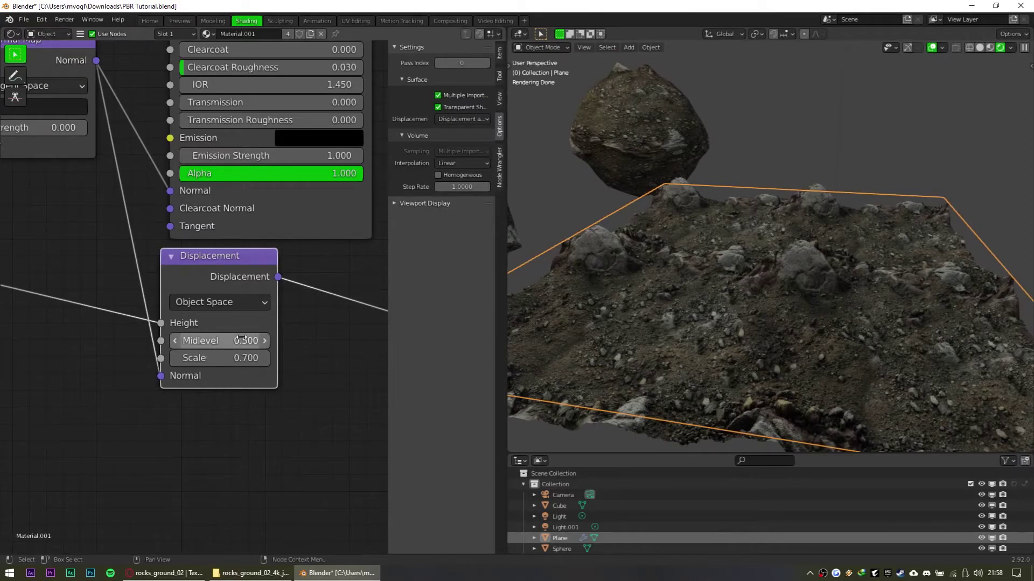
Try adjusting the Displacement node's Midlevel and undo the change
{"action": "mouse_move", "coordinate": [242, 335]}
{"action": "left_mouse_down"}
{"action": "mouse_move", "coordinate": [233, 335]}
{"action": "mouse_move", "coordinate": [255, 334]}
{"action": "left_mouse_up"}
{"action": "key", "text": "ctrl+z"}
{"action": "middle_click_drag", "start_coordinate": [723, 260], "coordinate": [738, 234]}
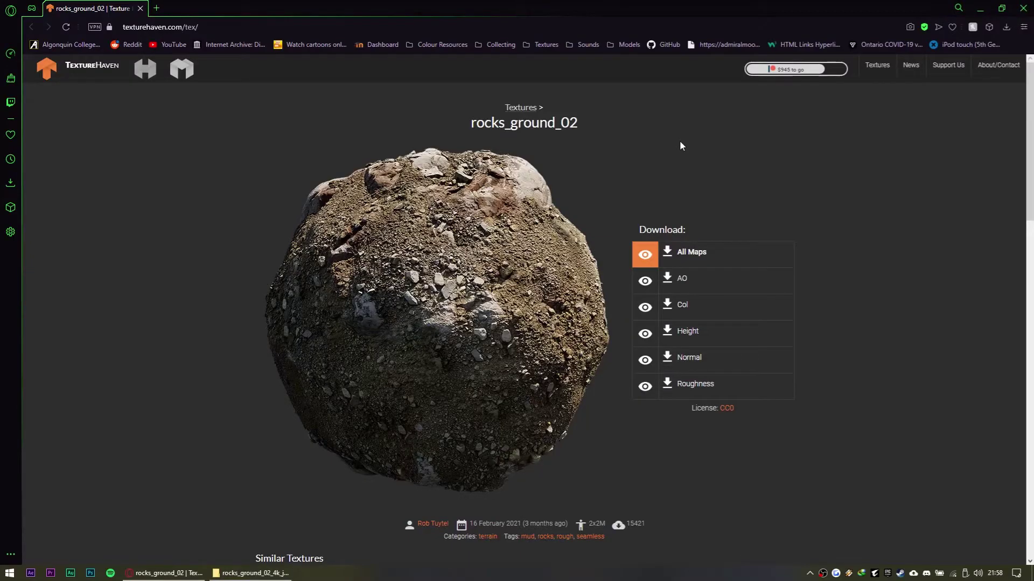
Switch to File Explorer, reopen PBR Tutorial.blend from the Downloads folder and show its scene in rendered shading
{"action": "key", "text": "super+d"}
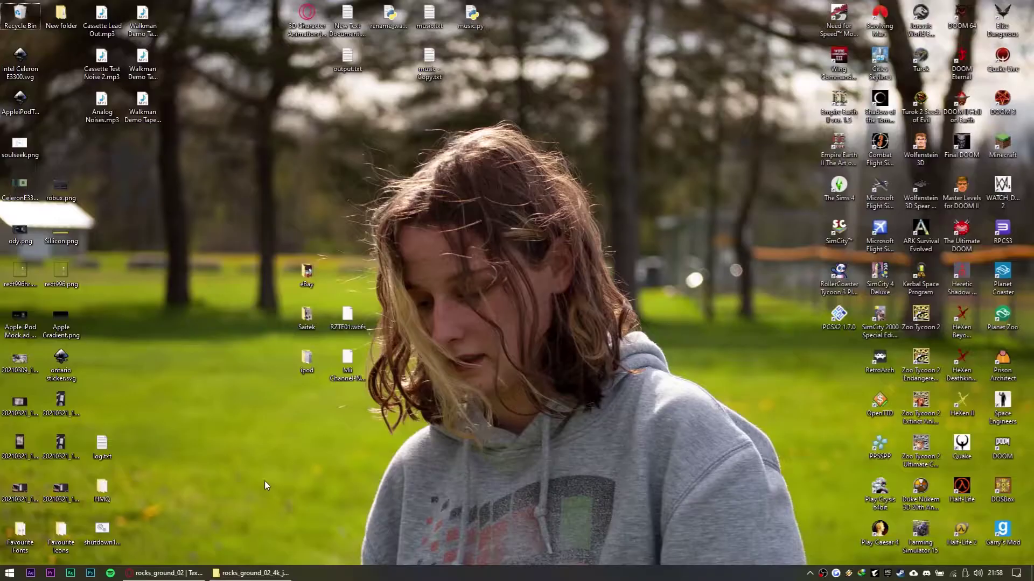
{"action": "left_click", "coordinate": [251, 573]}
{"action": "left_click_drag", "start_coordinate": [128, 241], "coordinate": [135, 131]}
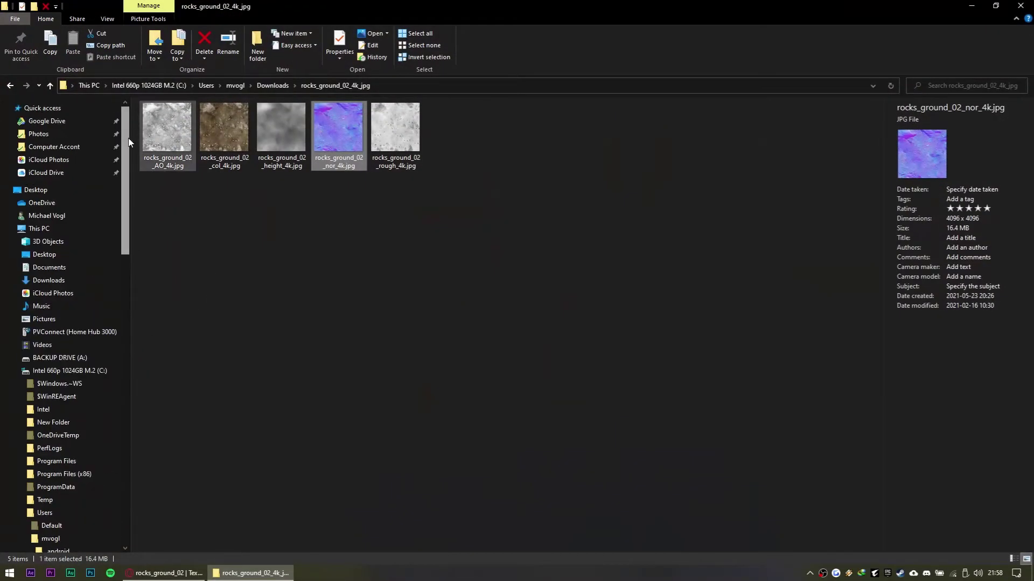
{"action": "left_click", "coordinate": [43, 109]}
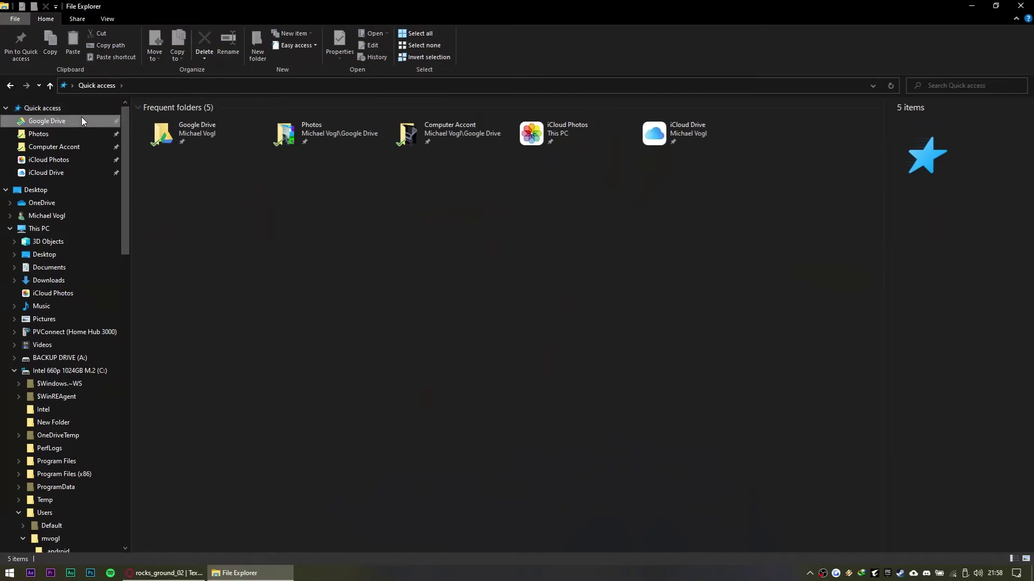
{"action": "left_click", "coordinate": [81, 118]}
{"action": "left_click", "coordinate": [9, 198]}
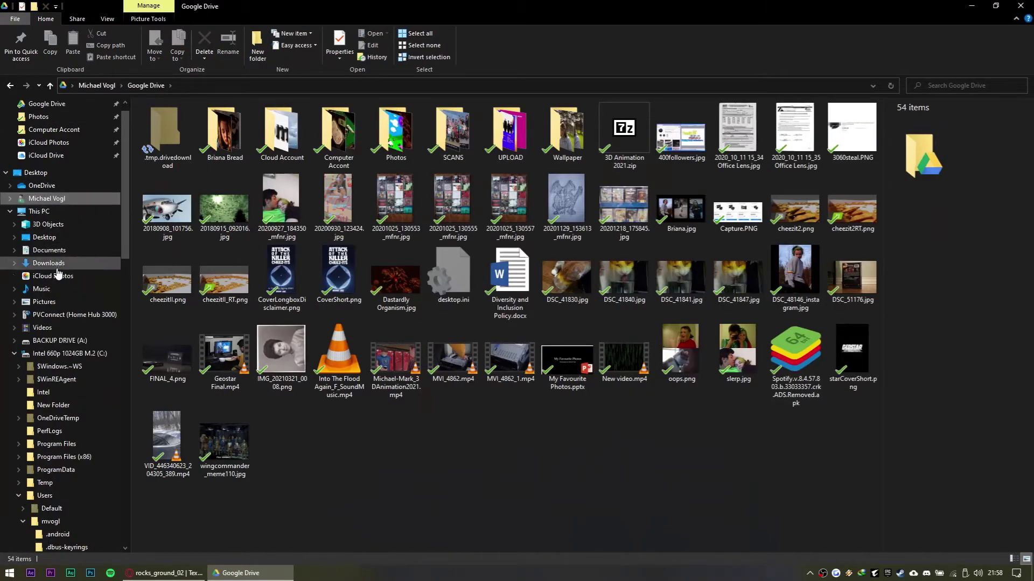
{"action": "left_click", "coordinate": [48, 263]}
{"action": "double_click", "coordinate": [182, 128]}
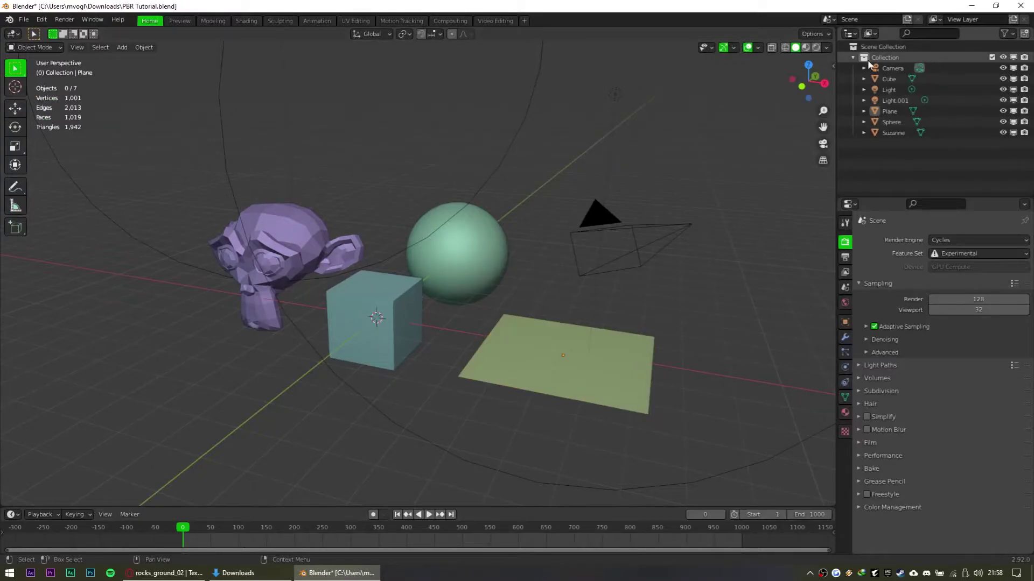
{"action": "left_click", "coordinate": [817, 48]}
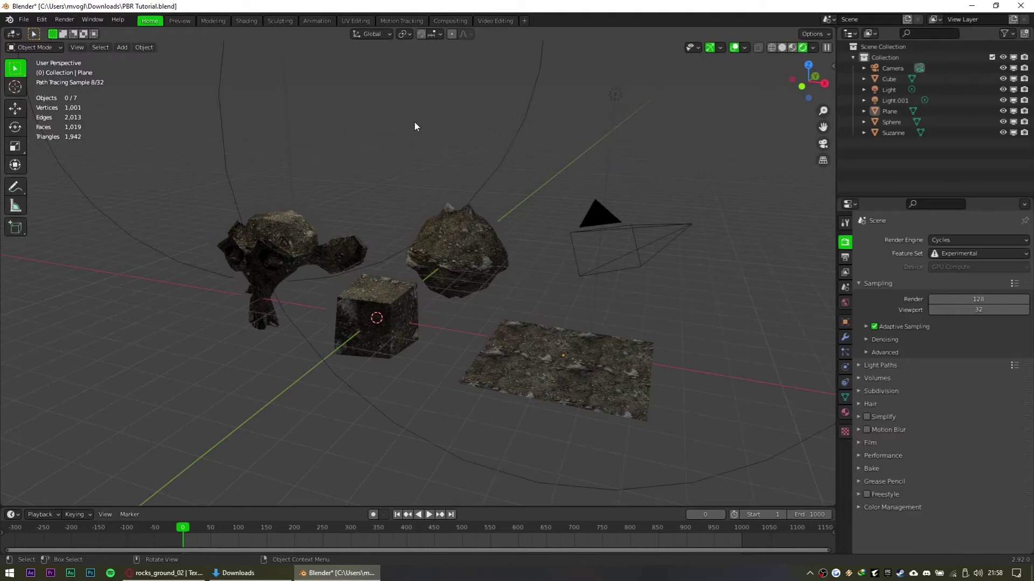
Recover the newest auto-saved version, PBR Tutorial_28976_autosave.blend
{"action": "left_click", "coordinate": [24, 20]}
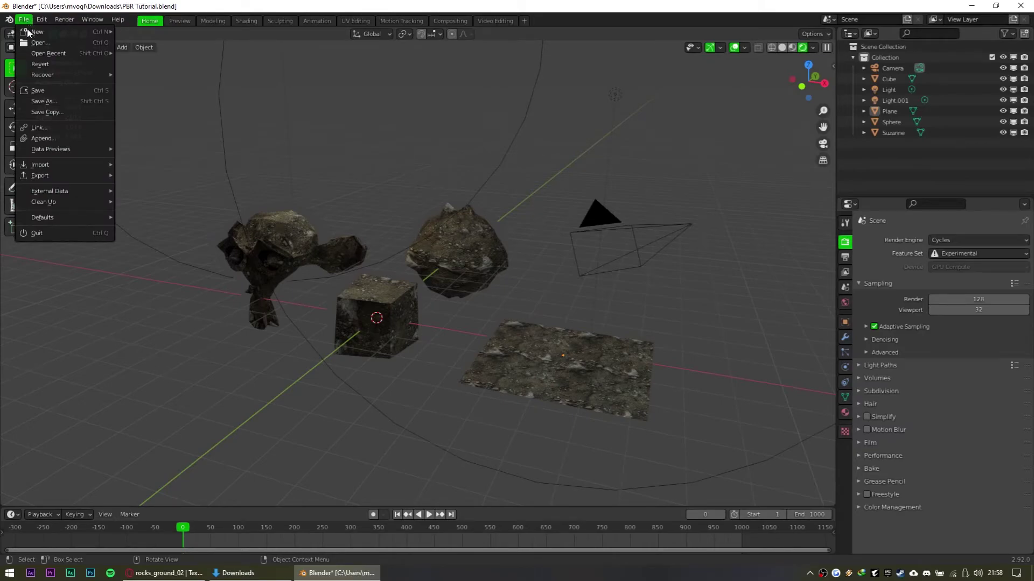
{"action": "mouse_move", "coordinate": [32, 76]}
{"action": "left_click", "coordinate": [139, 81]}
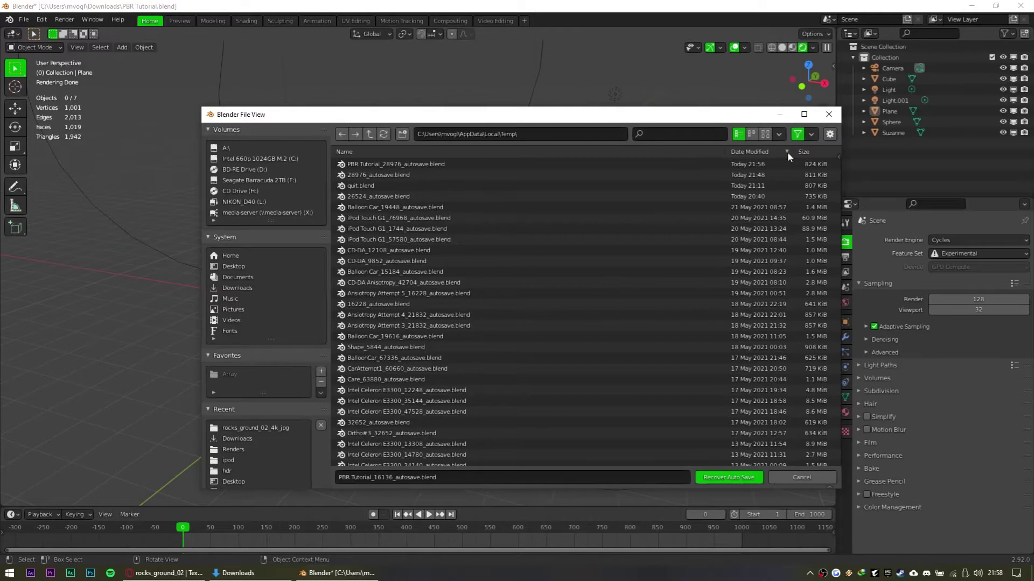
{"action": "left_click", "coordinate": [403, 164]}
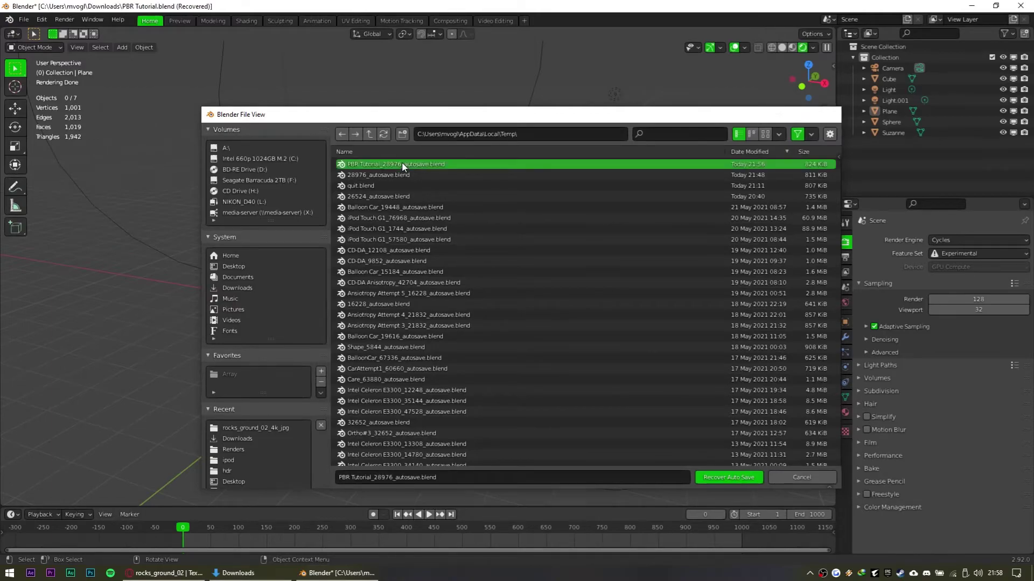
{"action": "double_click", "coordinate": [403, 166]}
Show the recovered scene in rendered shading and inspect the plane and the sample objects
{"action": "left_click", "coordinate": [816, 47]}
{"action": "middle_click_drag", "start_coordinate": [654, 236], "coordinate": [660, 142]}
{"action": "scroll", "coordinate": [682, 332], "scroll_direction": "up", "scroll_amount": 4}
{"action": "middle_click_drag", "start_coordinate": [681, 332], "coordinate": [639, 330]}
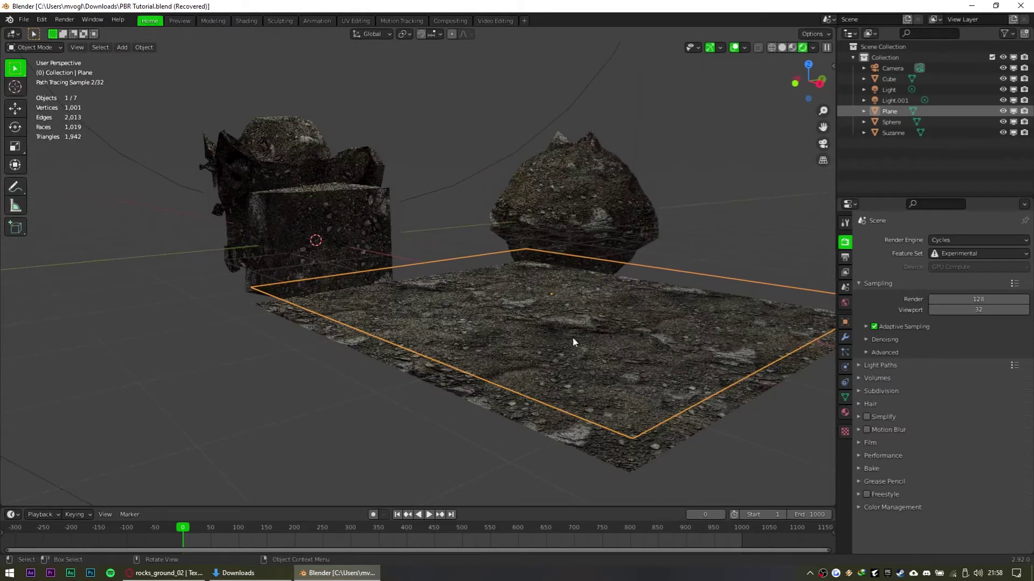
{"action": "scroll", "coordinate": [535, 231], "scroll_direction": "down", "scroll_amount": 3}
{"action": "middle_click_drag", "start_coordinate": [535, 232], "coordinate": [566, 261]}
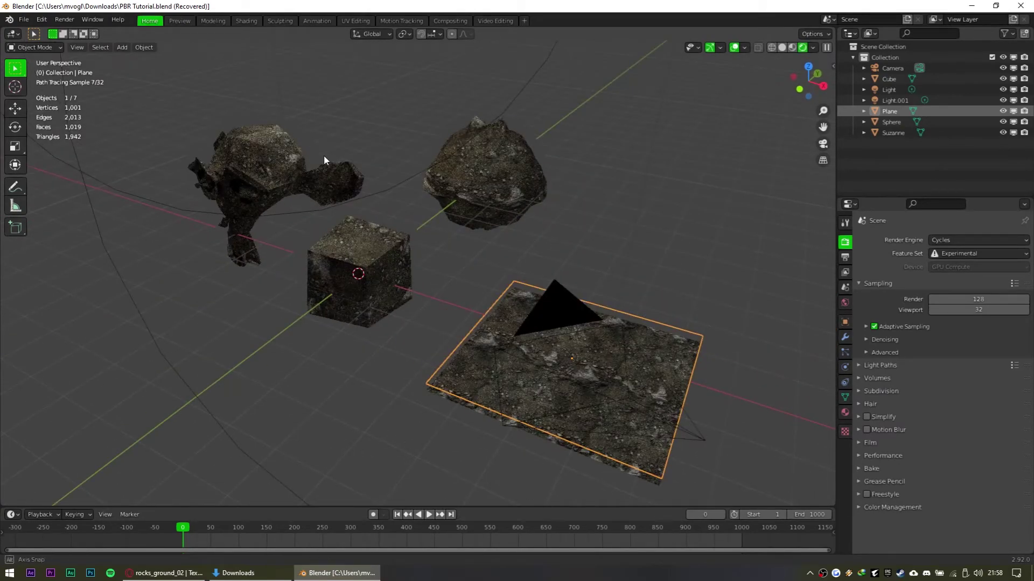
{"action": "middle_click_drag", "start_coordinate": [324, 155], "coordinate": [319, 155]}
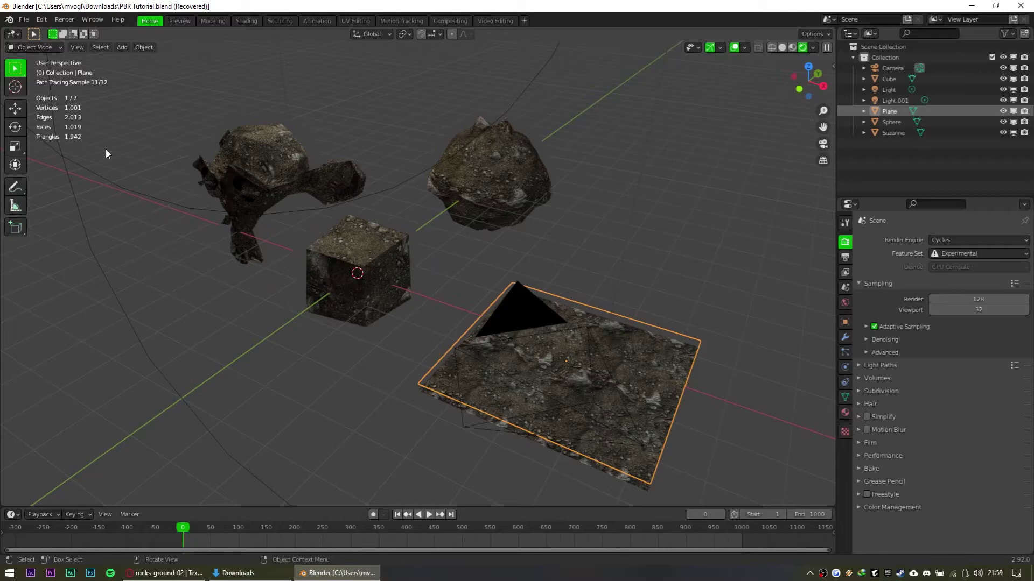
In the Save & Load preferences, keep Auto Save enabled and set its timer to 1 minute
{"action": "left_click", "coordinate": [41, 20]}
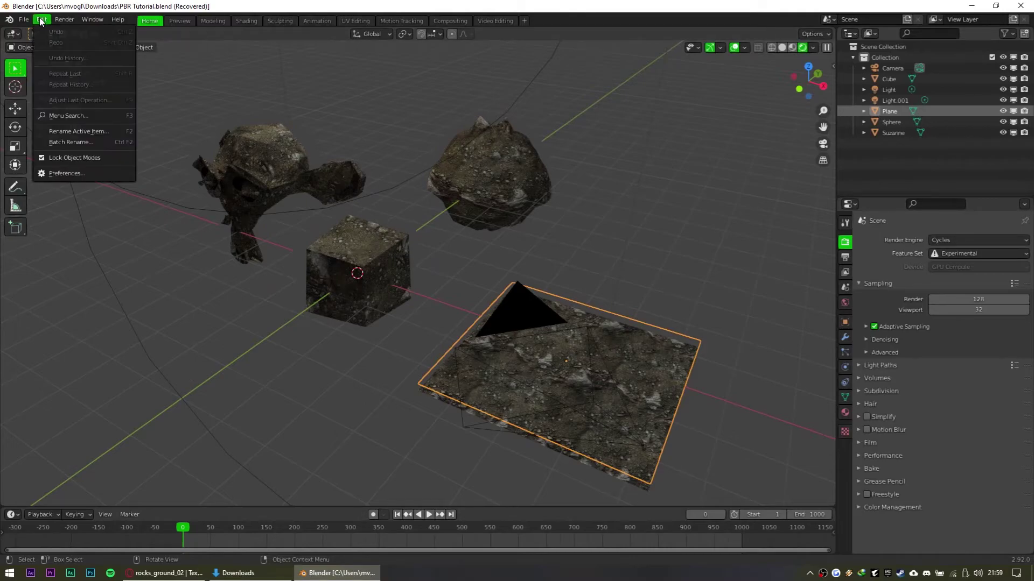
{"action": "left_click", "coordinate": [60, 170]}
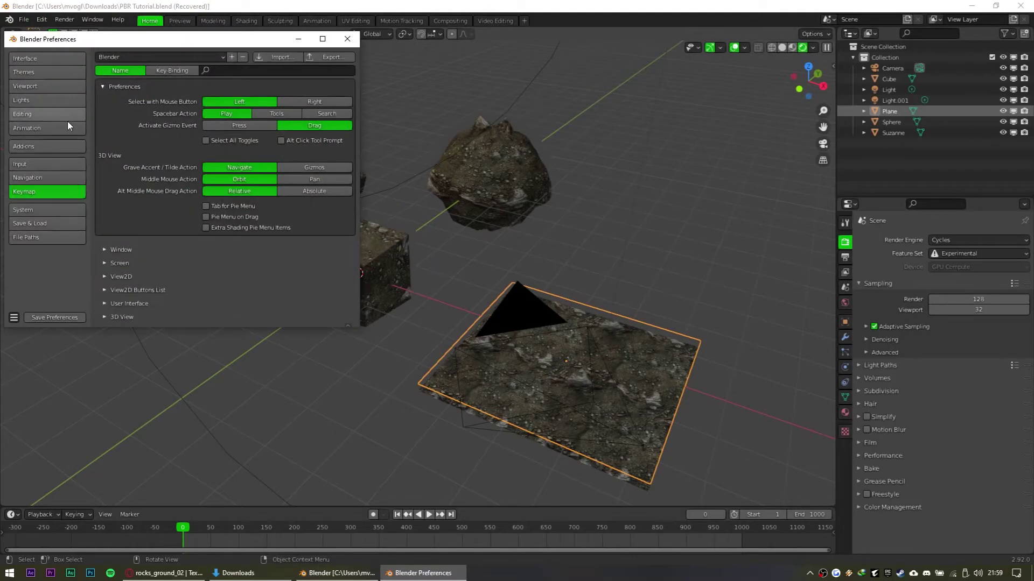
{"action": "left_click", "coordinate": [35, 59]}
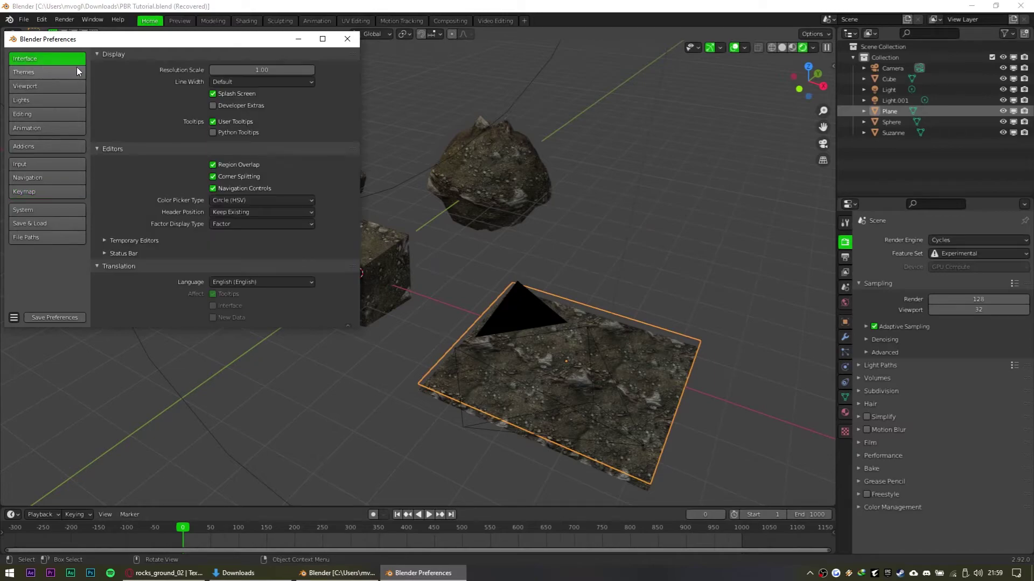
{"action": "left_click", "coordinate": [47, 78]}
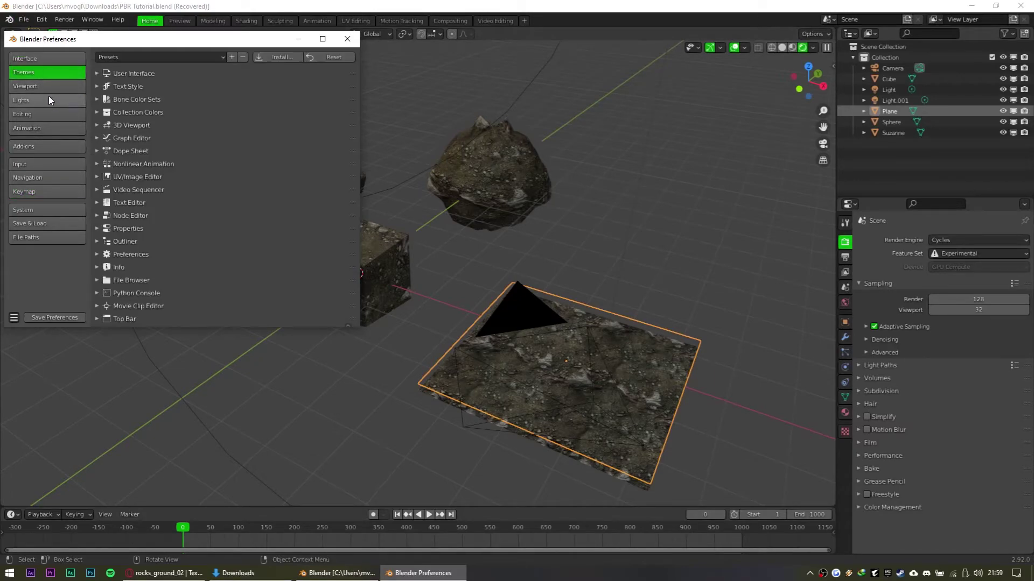
{"action": "left_click", "coordinate": [59, 210]}
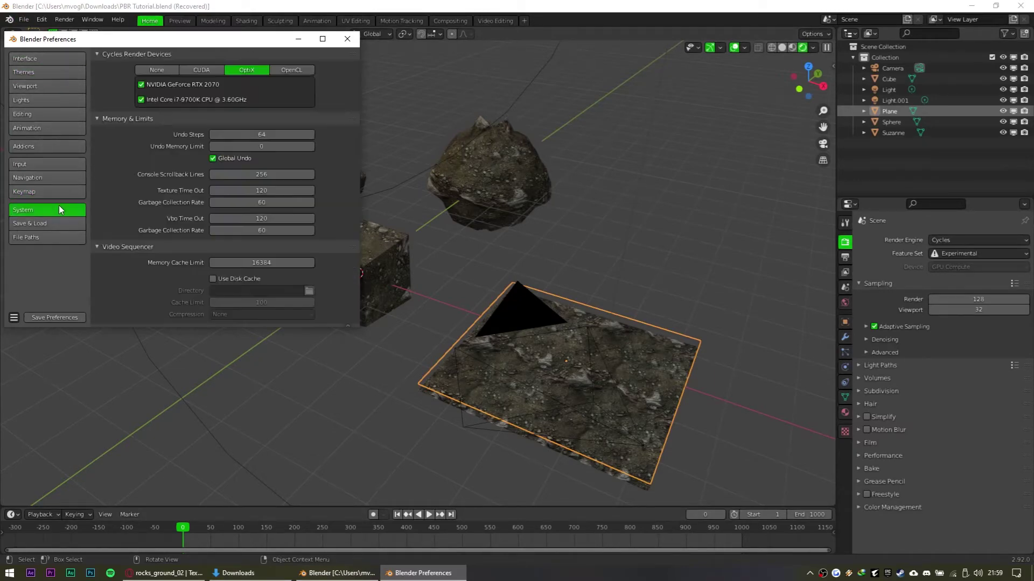
{"action": "scroll", "coordinate": [149, 224], "scroll_direction": "down", "scroll_amount": 1}
{"action": "left_click", "coordinate": [31, 223]}
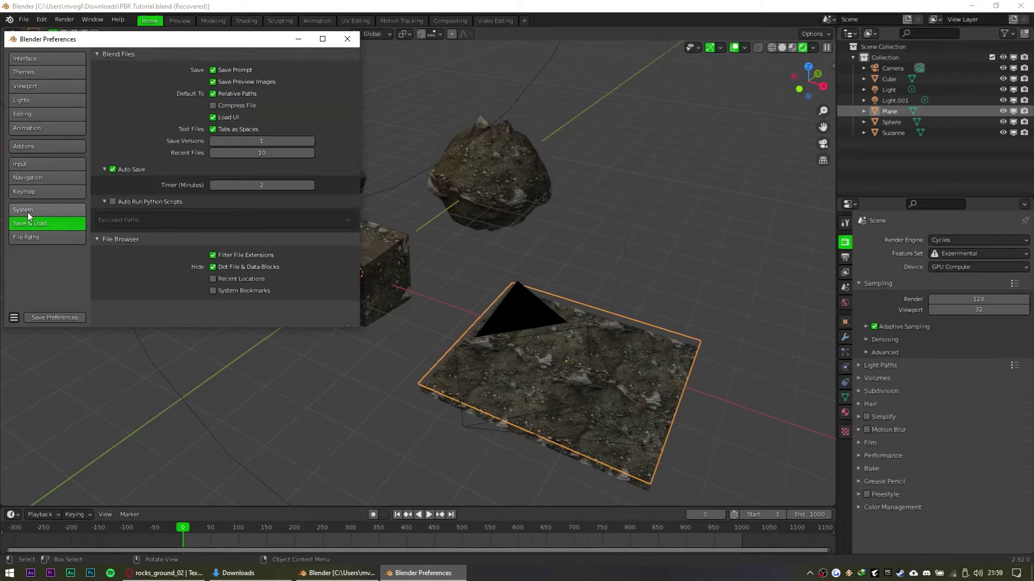
{"action": "left_click", "coordinate": [113, 169]}
{"action": "left_click", "coordinate": [114, 170]}
{"action": "left_click", "coordinate": [211, 185]}
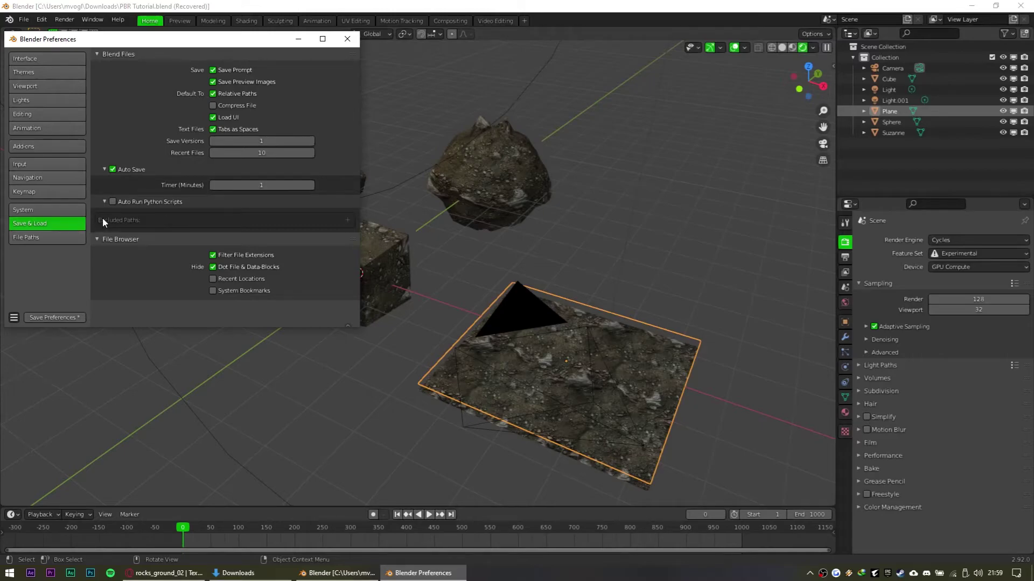
{"action": "left_click", "coordinate": [348, 39]}
Inspect the recovered plane up close and hide the node editor's sidebar in the Shading workspace
{"action": "middle_click_drag", "start_coordinate": [519, 262], "coordinate": [648, 304]}
{"action": "key", "text": "KP_Decimal"}
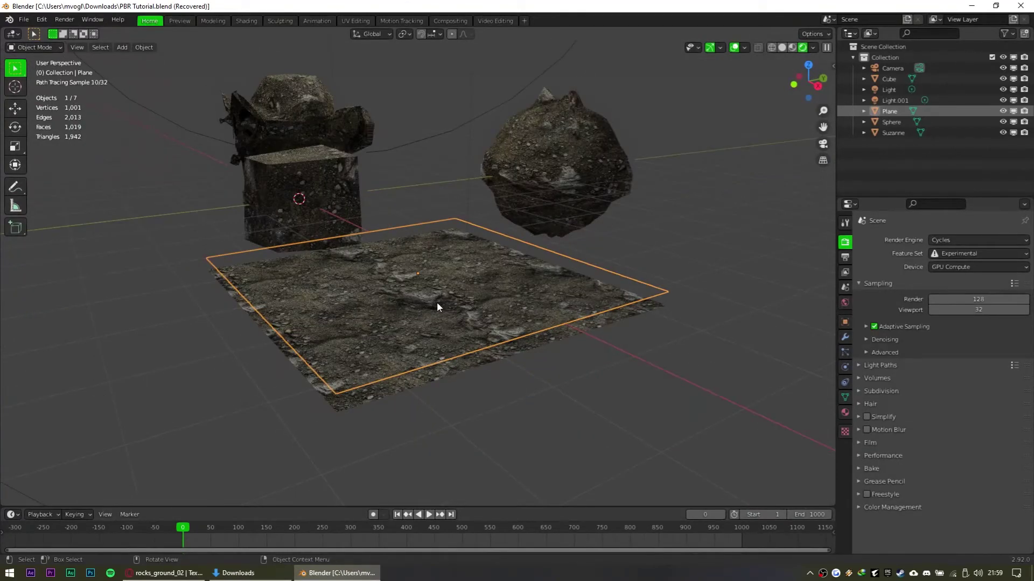
{"action": "middle_click_drag", "start_coordinate": [437, 307], "coordinate": [460, 322]}
{"action": "scroll", "coordinate": [461, 322], "scroll_direction": "up", "scroll_amount": 1}
{"action": "left_click", "coordinate": [245, 21]}
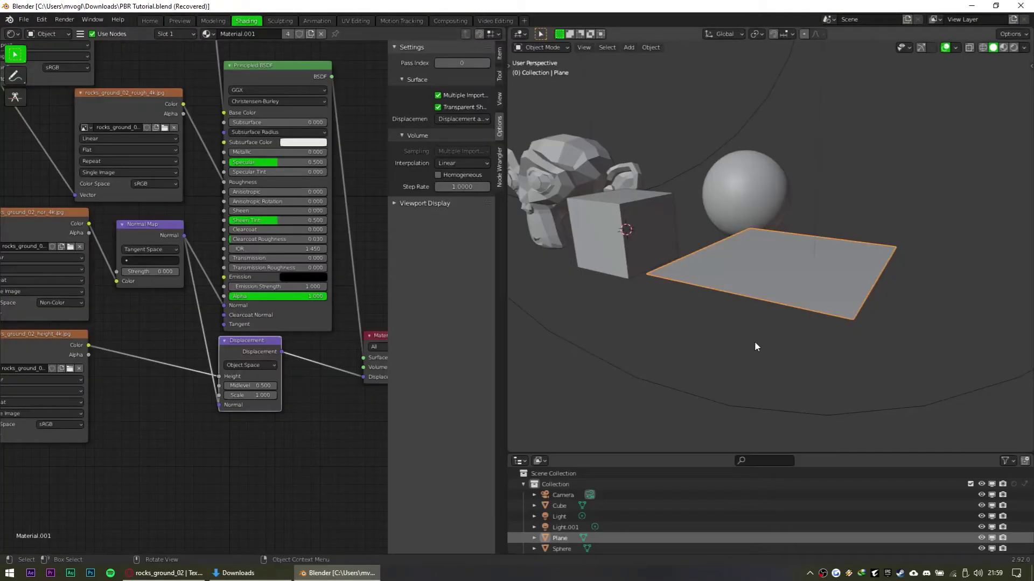
{"action": "key", "text": "n"}
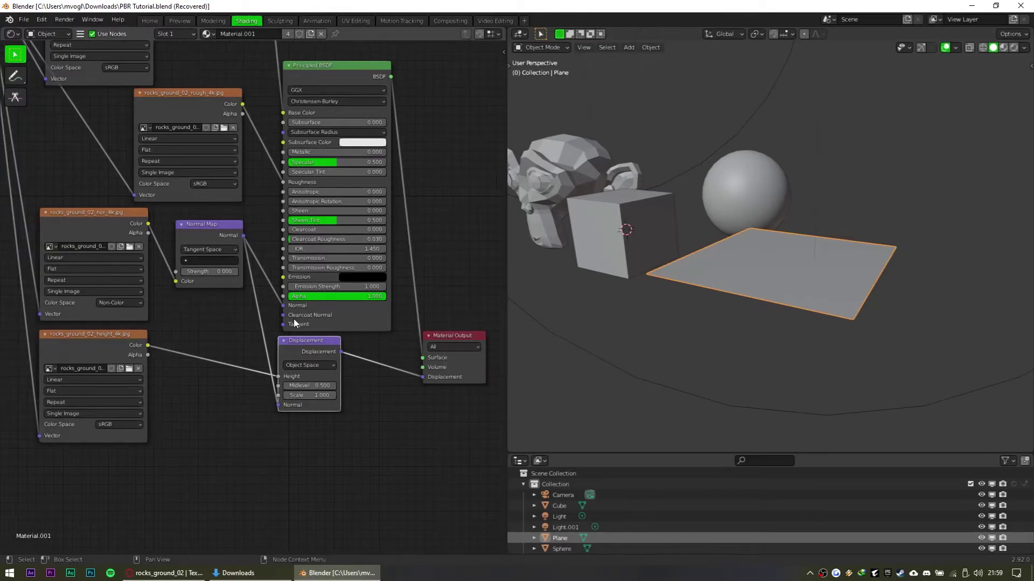
In the Home workspace, add a Subdivision Surface modifier to the plane with Adaptive Subdivision and the Simple type
{"action": "left_click", "coordinate": [147, 22]}
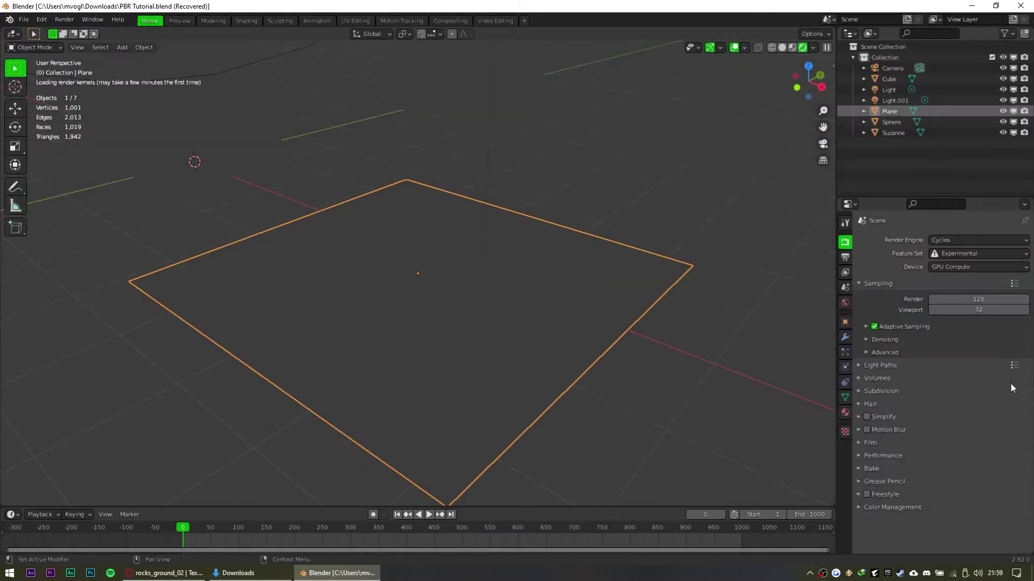
{"action": "left_click", "coordinate": [845, 338]}
{"action": "left_click", "coordinate": [936, 241]}
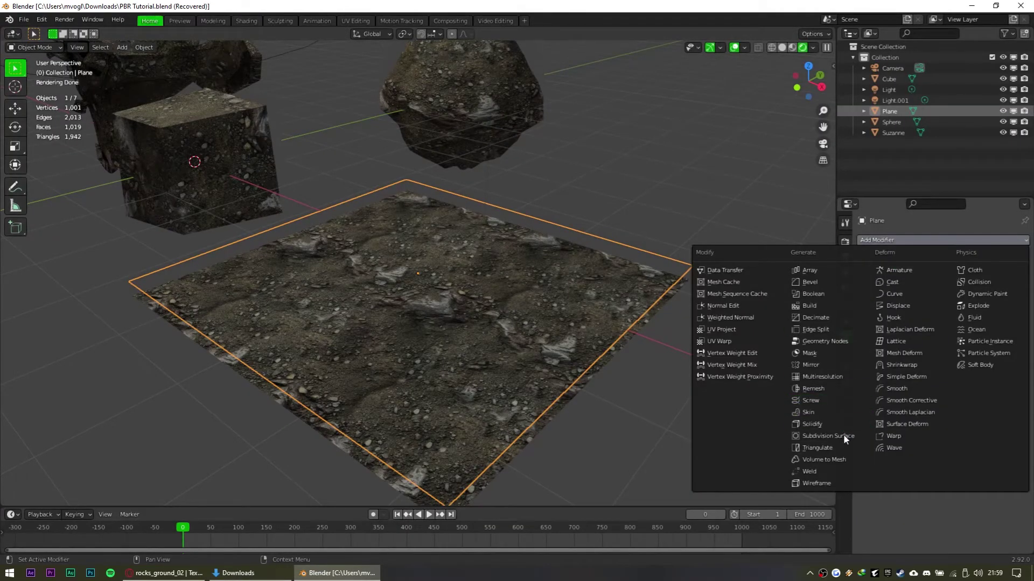
{"action": "left_click", "coordinate": [843, 436]}
{"action": "left_click", "coordinate": [965, 287]}
{"action": "left_click", "coordinate": [981, 275]}
{"action": "middle_click_drag", "start_coordinate": [608, 321], "coordinate": [620, 303]}
Show the Shading workspace's viewport in rendered shading and examine the plane's displacement
{"action": "left_click", "coordinate": [256, 23]}
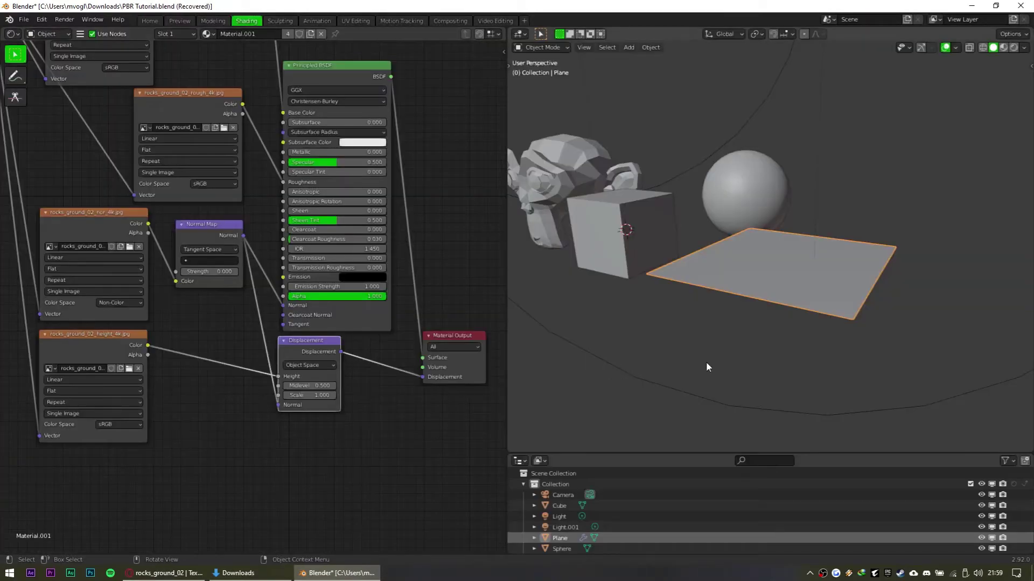
{"action": "scroll", "coordinate": [702, 367], "scroll_direction": "up", "scroll_amount": 4}
{"action": "left_click", "coordinate": [1013, 48]}
{"action": "middle_click_drag", "start_coordinate": [800, 264], "coordinate": [743, 279]}
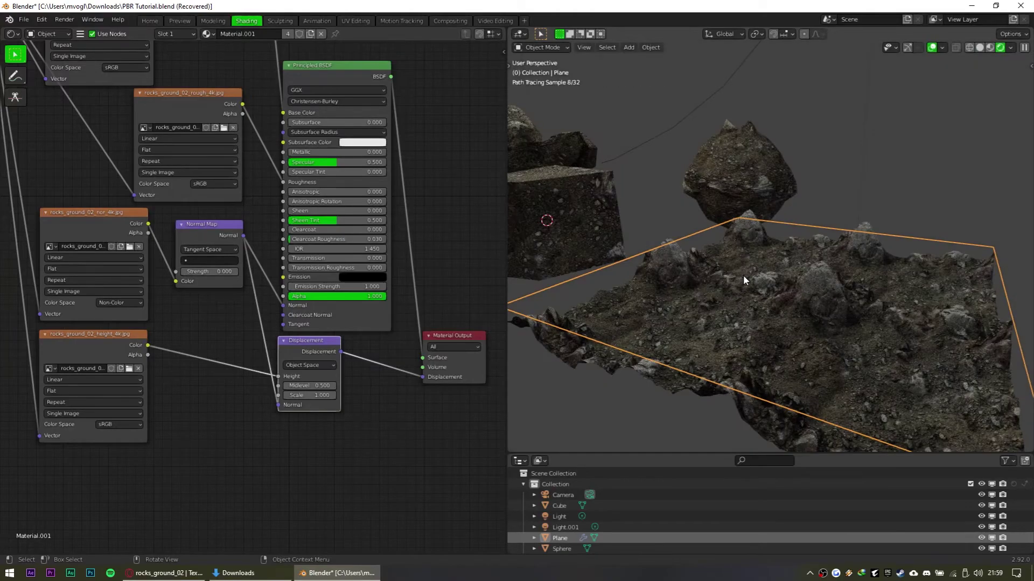
{"action": "scroll", "coordinate": [745, 280], "scroll_direction": "down", "scroll_amount": 3}
{"action": "middle_click_drag", "start_coordinate": [788, 350], "coordinate": [766, 349]}
{"action": "scroll", "coordinate": [766, 349], "scroll_direction": "up", "scroll_amount": 3}
Set the Displacement node's Scale to 0.7 and check the plane's relief from a low angle
{"action": "left_click", "coordinate": [284, 394]}
{"action": "type", "text": "0.7"}
{"action": "key", "text": "Return"}
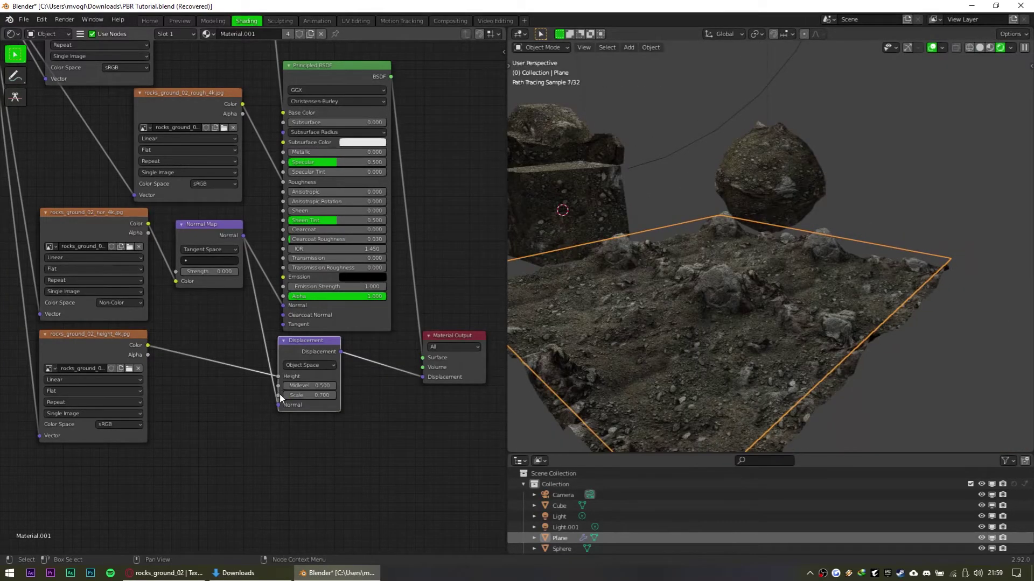
{"action": "middle_click_drag", "start_coordinate": [667, 312], "coordinate": [772, 303]}
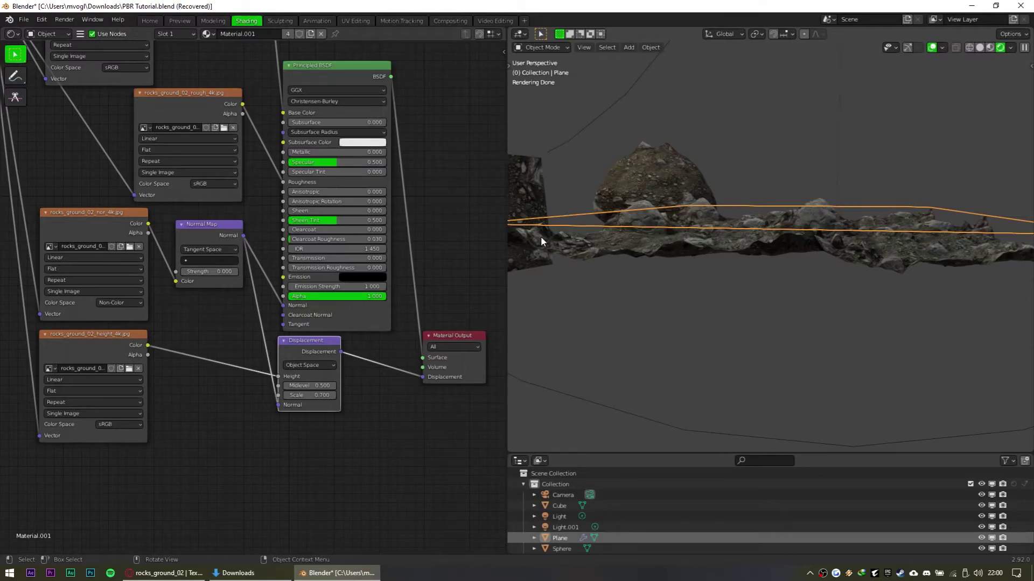
Try a Midlevel of 0 on the plane's Displacement node and check the relief from low angles
{"action": "middle_click_drag", "start_coordinate": [868, 238], "coordinate": [788, 297]}
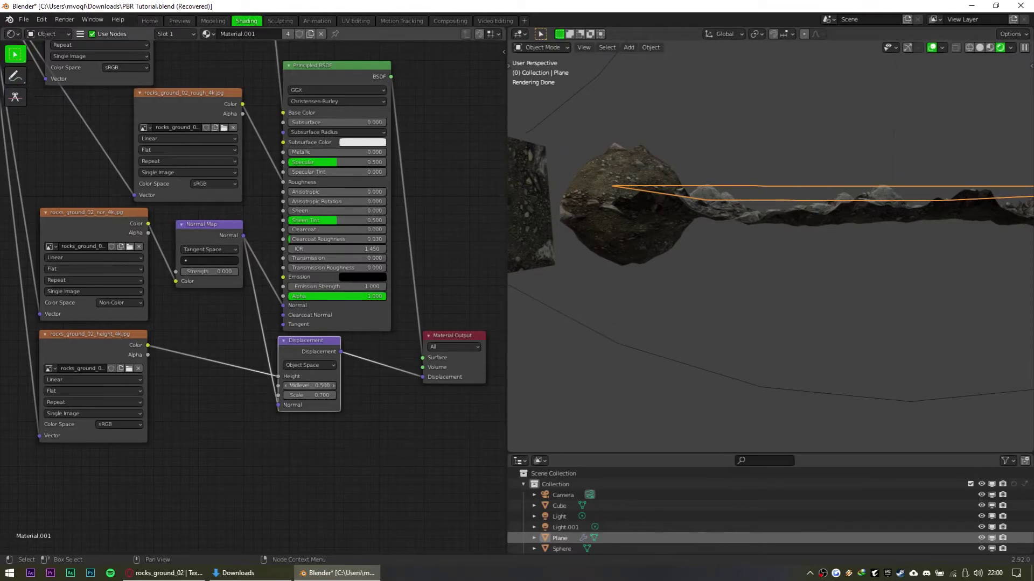
{"action": "left_click_drag", "start_coordinate": [310, 386], "coordinate": [281, 386]}
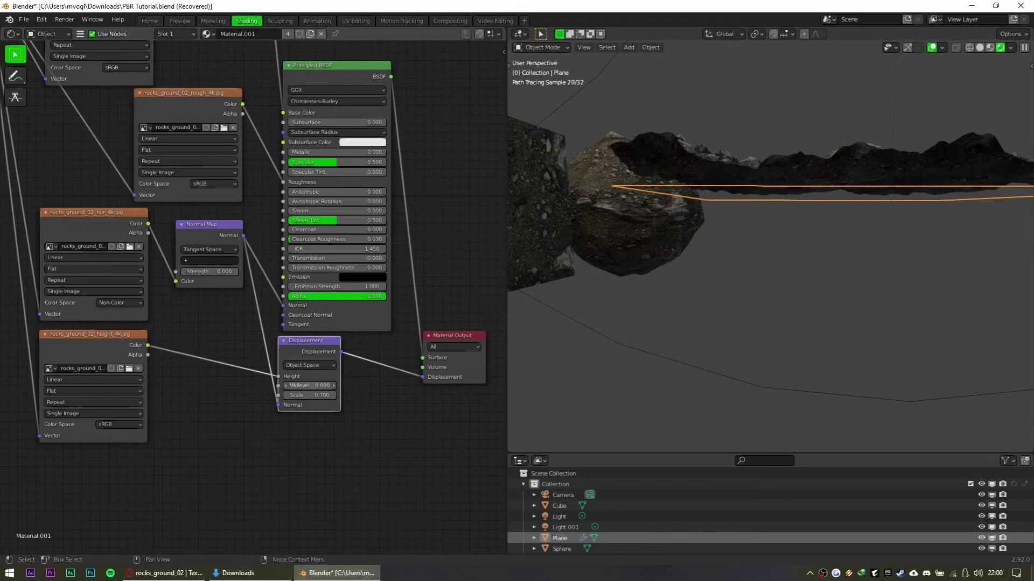
{"action": "mouse_move", "coordinate": [651, 289]}
{"action": "middle_mouse_down"}
{"action": "mouse_move", "coordinate": [655, 306]}
{"action": "mouse_move", "coordinate": [643, 300]}
{"action": "mouse_move", "coordinate": [666, 299]}
{"action": "middle_mouse_up"}
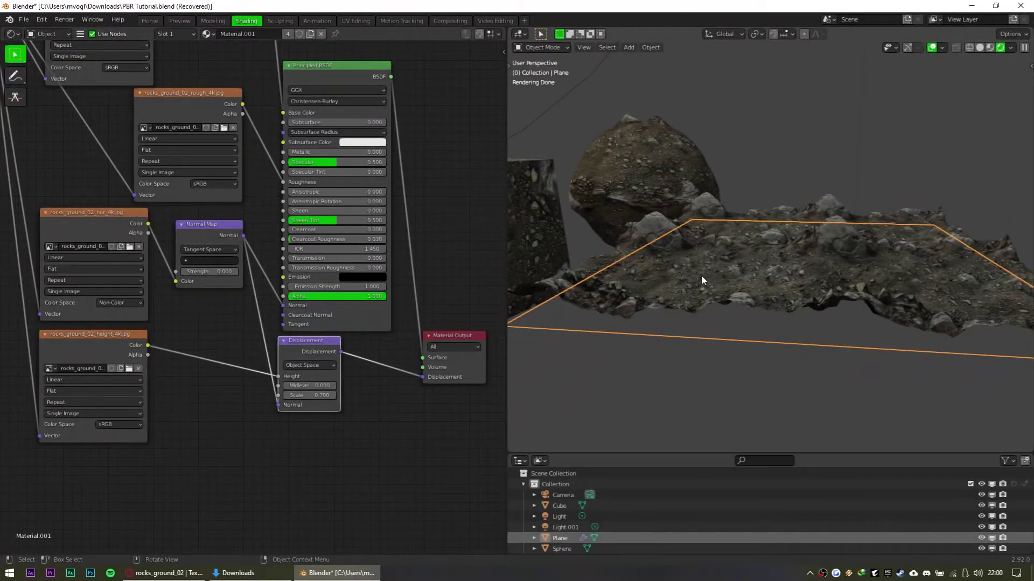
{"action": "middle_click_drag", "start_coordinate": [764, 276], "coordinate": [643, 215]}
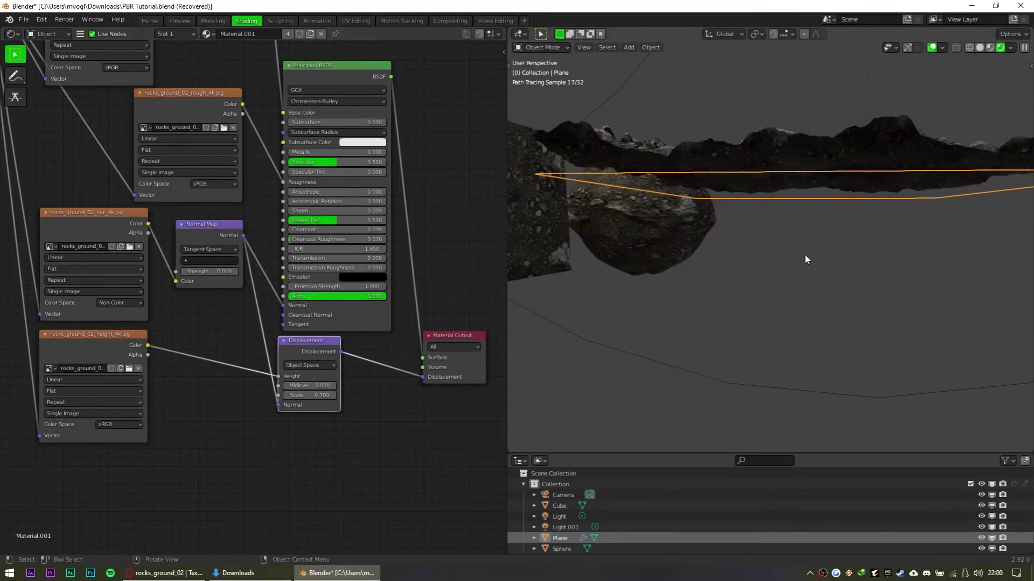
{"action": "middle_click_drag", "start_coordinate": [805, 255], "coordinate": [700, 331]}
Set the Displacement node's Midlevel back to 0.5
{"action": "scroll", "coordinate": [663, 334], "scroll_direction": "down", "scroll_amount": 3}
{"action": "left_click", "coordinate": [331, 385]}
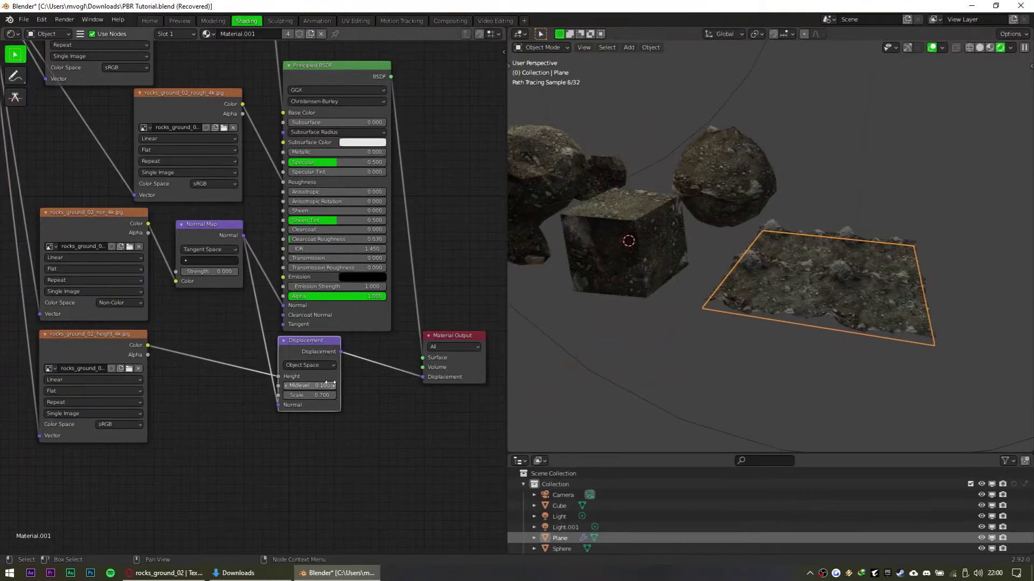
{"action": "left_click", "coordinate": [317, 386]}
{"action": "type", "text": "0.5"}
{"action": "key", "text": "Return"}
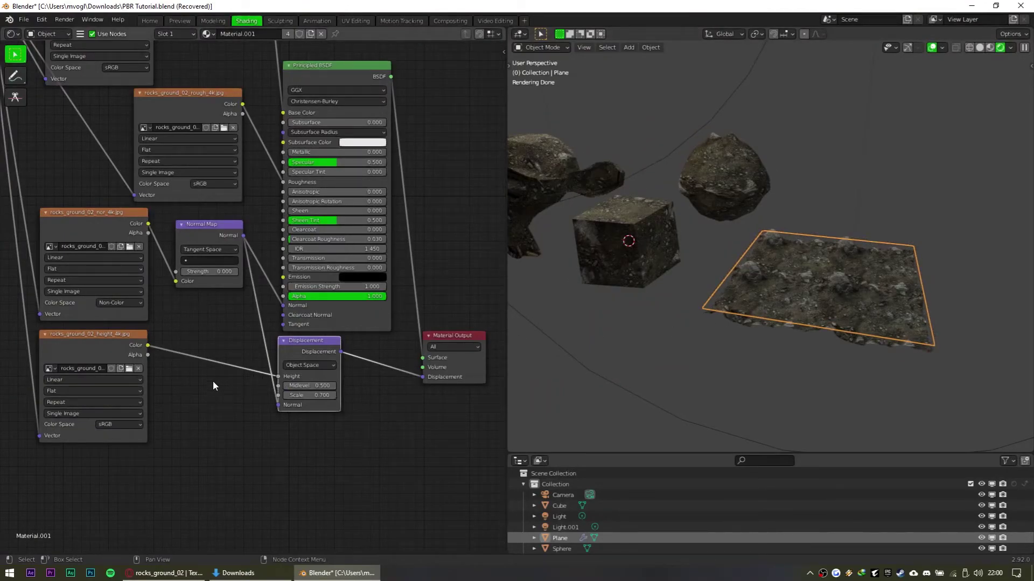
Rename the shared material in the node editor to Plane Dirt
{"action": "middle_click_drag", "start_coordinate": [213, 386], "coordinate": [268, 411]}
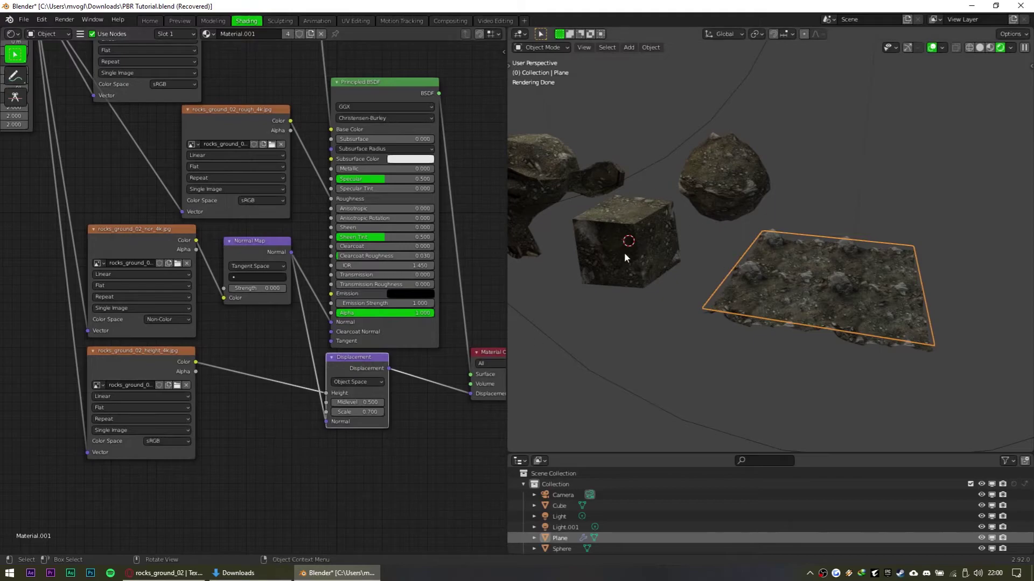
{"action": "middle_click_drag", "start_coordinate": [601, 285], "coordinate": [687, 306], "text": "shift"}
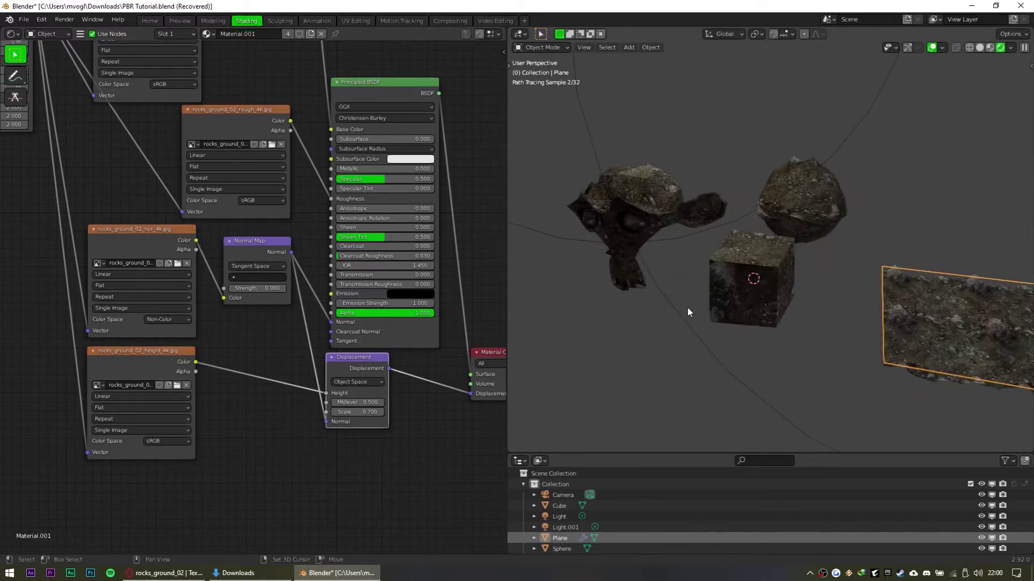
{"action": "middle_click_drag", "start_coordinate": [816, 218], "coordinate": [810, 245], "text": "shift"}
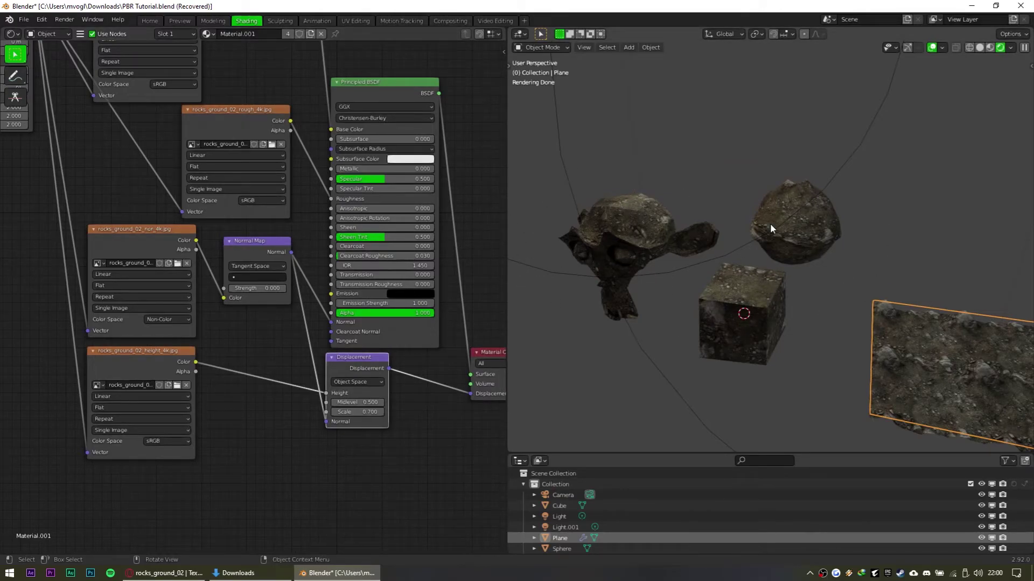
{"action": "middle_click_drag", "start_coordinate": [226, 76], "coordinate": [247, 105]}
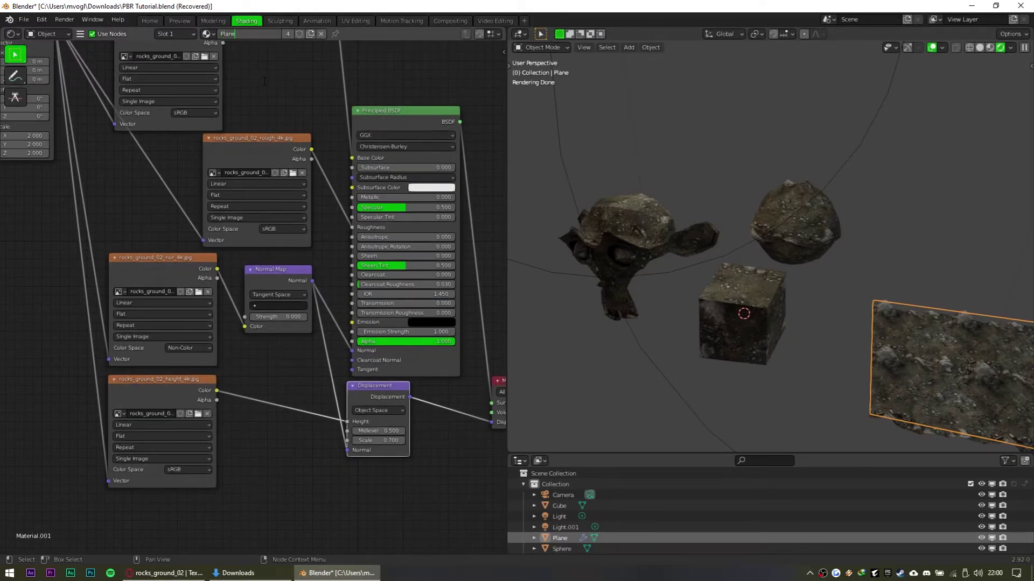
{"action": "type", "text": "t"}
{"action": "key", "text": "Return"}
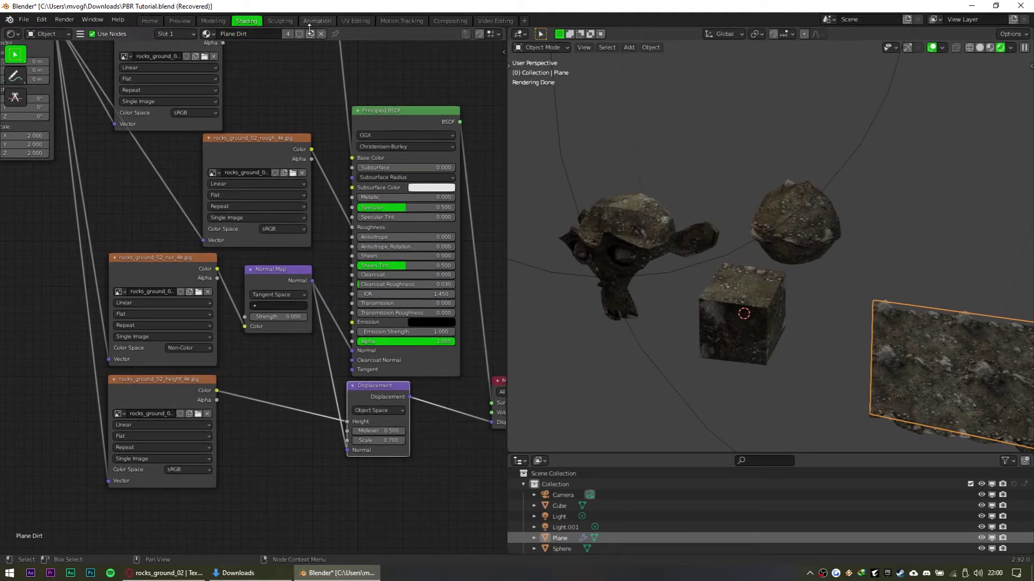
Give the plane its own copy of the Plane Dirt material and check the list of existing materials
{"action": "left_click", "coordinate": [310, 34]}
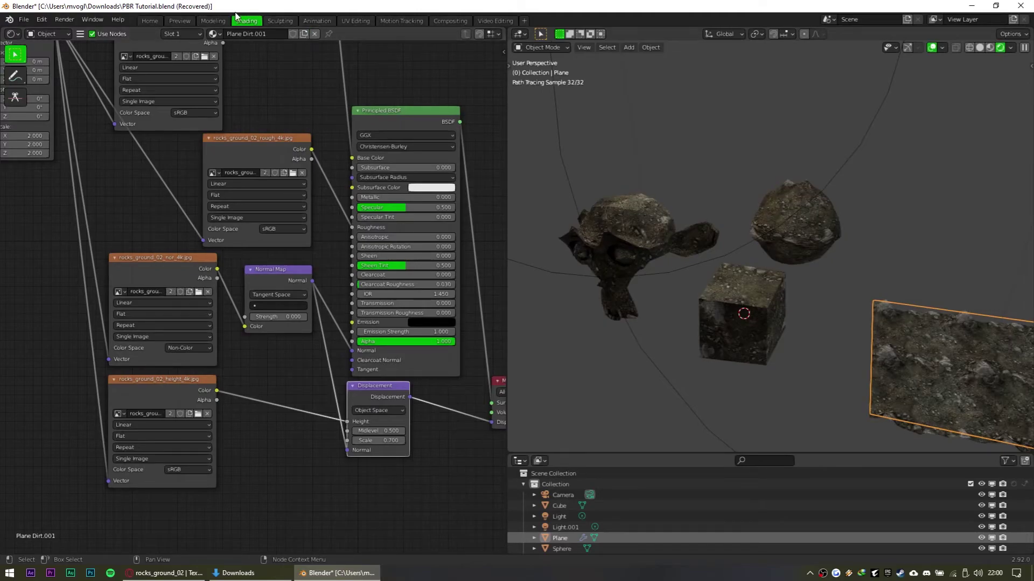
{"action": "left_click", "coordinate": [214, 34]}
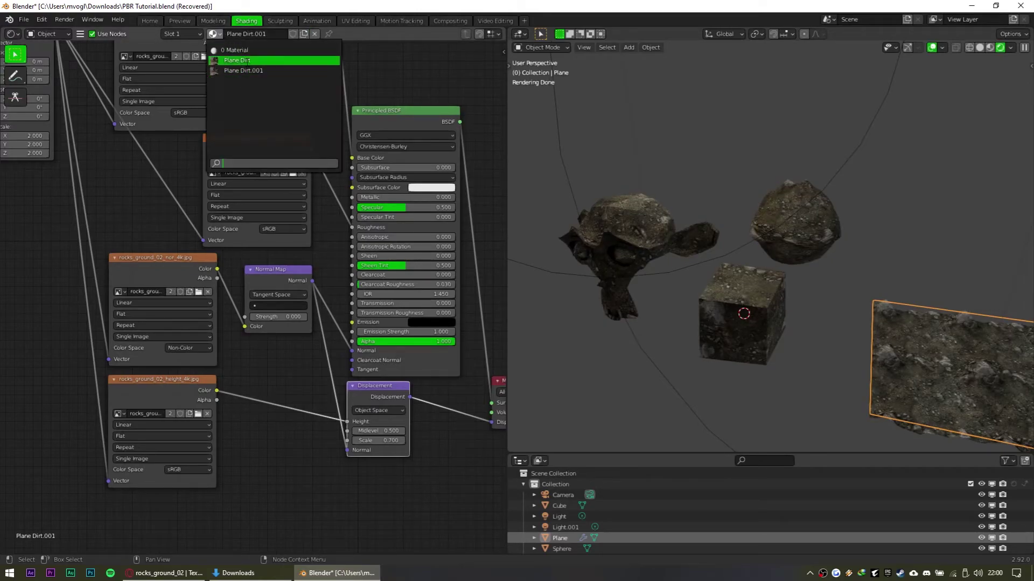
{"action": "left_click", "coordinate": [276, 31]}
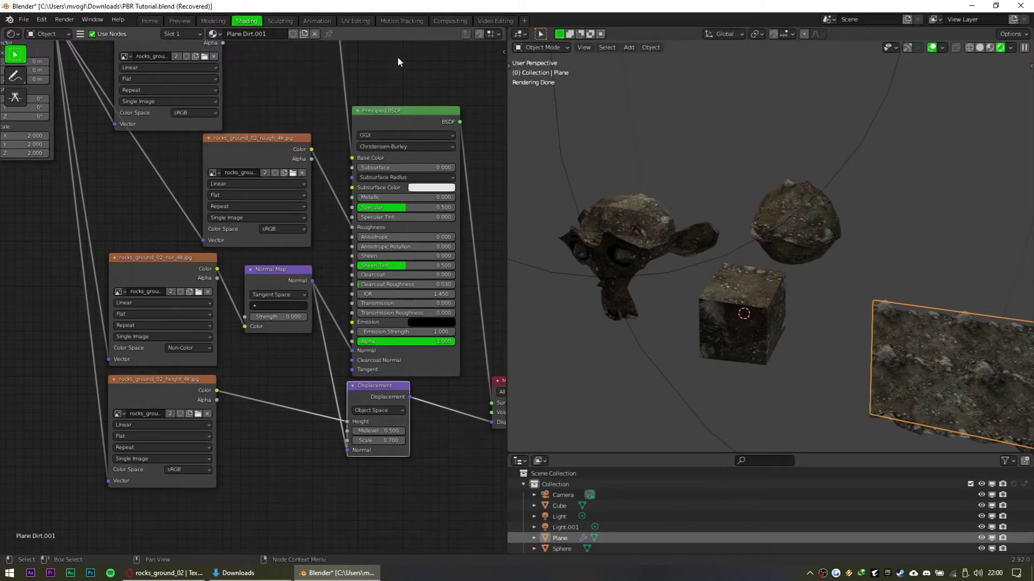
Select the cube and rename its material to Cube Dirt
{"action": "left_click", "coordinate": [827, 241]}
{"action": "left_click", "coordinate": [773, 289]}
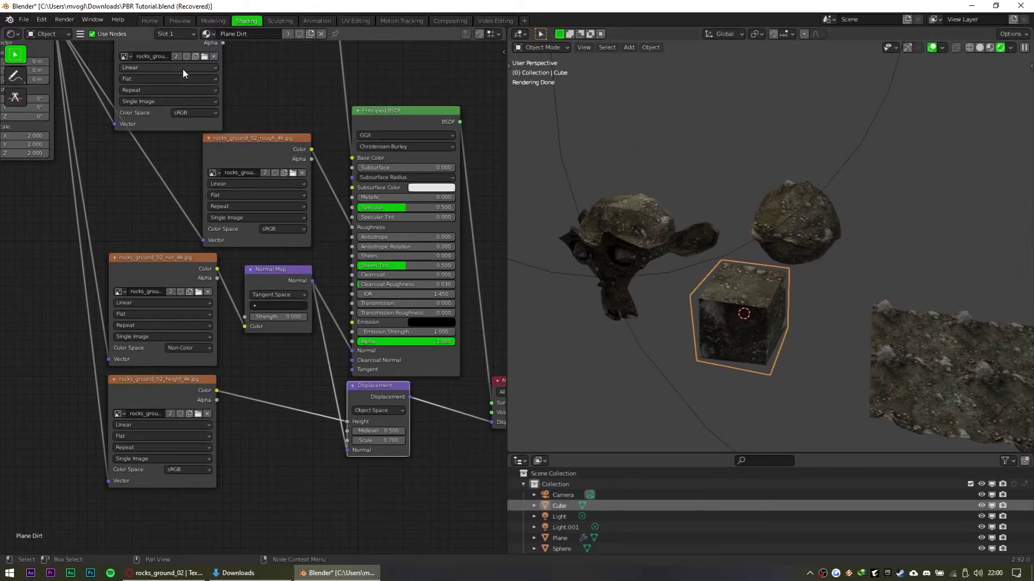
{"action": "type", "text": "Cube Dirt"}
{"action": "key", "text": "Return"}
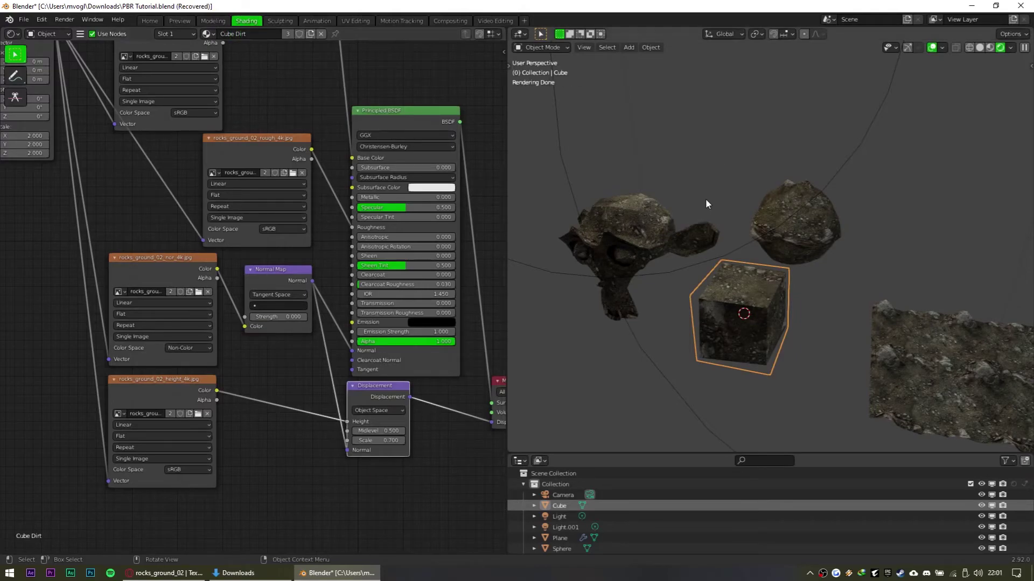
Select the sphere, monkey head, plane and cube in turn to check which material each uses, ending on the cube
{"action": "scroll", "coordinate": [681, 242], "scroll_direction": "up", "scroll_amount": 1}
{"action": "middle_click_drag", "start_coordinate": [673, 256], "coordinate": [668, 212], "text": "shift"}
{"action": "left_click", "coordinate": [778, 197]}
{"action": "left_click", "coordinate": [619, 222]}
{"action": "left_click", "coordinate": [749, 283]}
{"action": "left_click", "coordinate": [813, 207]}
{"action": "left_click", "coordinate": [1006, 348]}
{"action": "left_click", "coordinate": [765, 285]}
{"action": "left_click", "coordinate": [815, 184]}
{"action": "left_click", "coordinate": [646, 178]}
{"action": "left_click", "coordinate": [697, 301]}
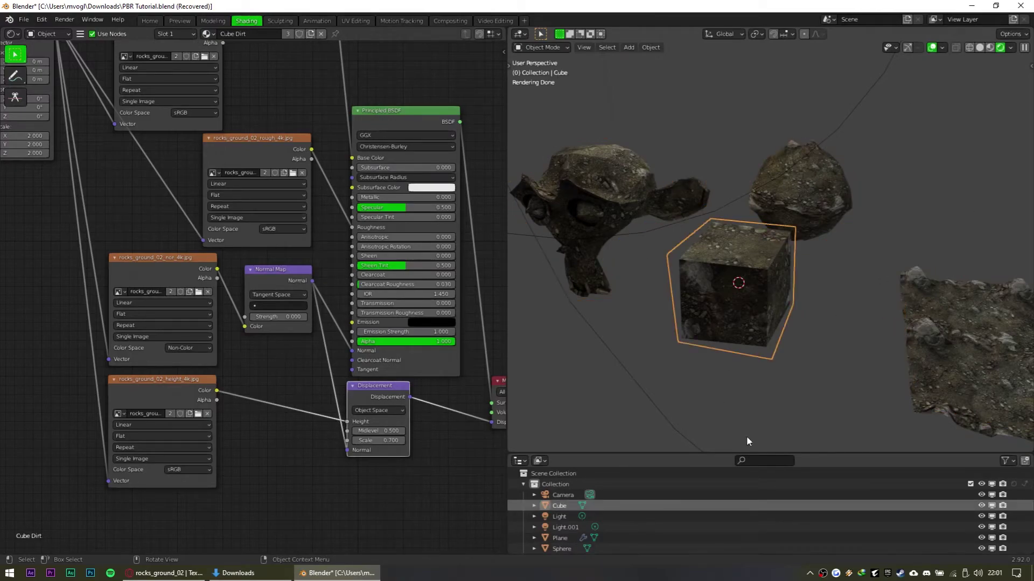
In the Home workspace, add a Subdivision Surface modifier to the cube with the Simple type and Adaptive Subdivision
{"action": "key", "text": "KP_Decimal"}
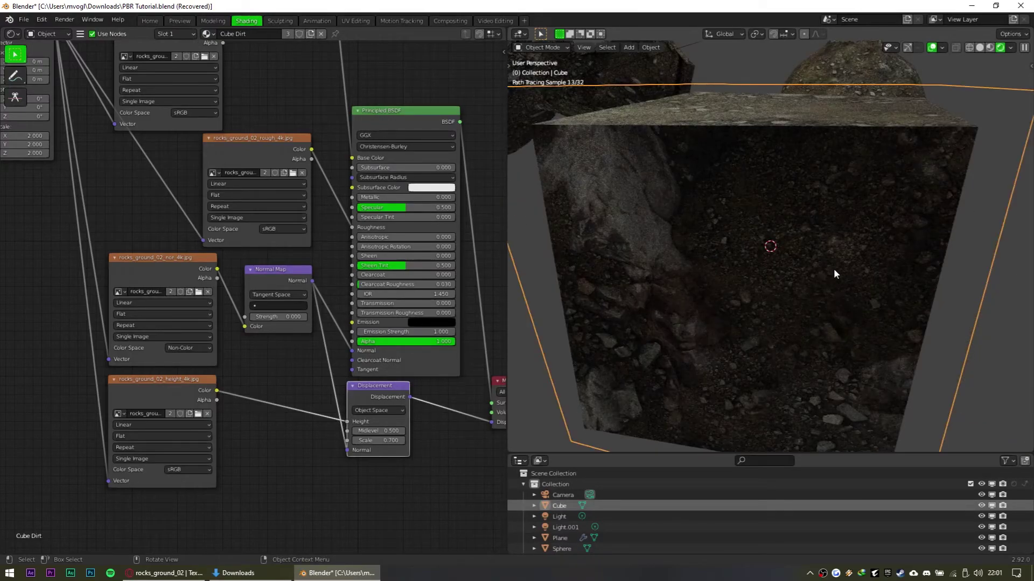
{"action": "scroll", "coordinate": [835, 273], "scroll_direction": "down", "scroll_amount": 3}
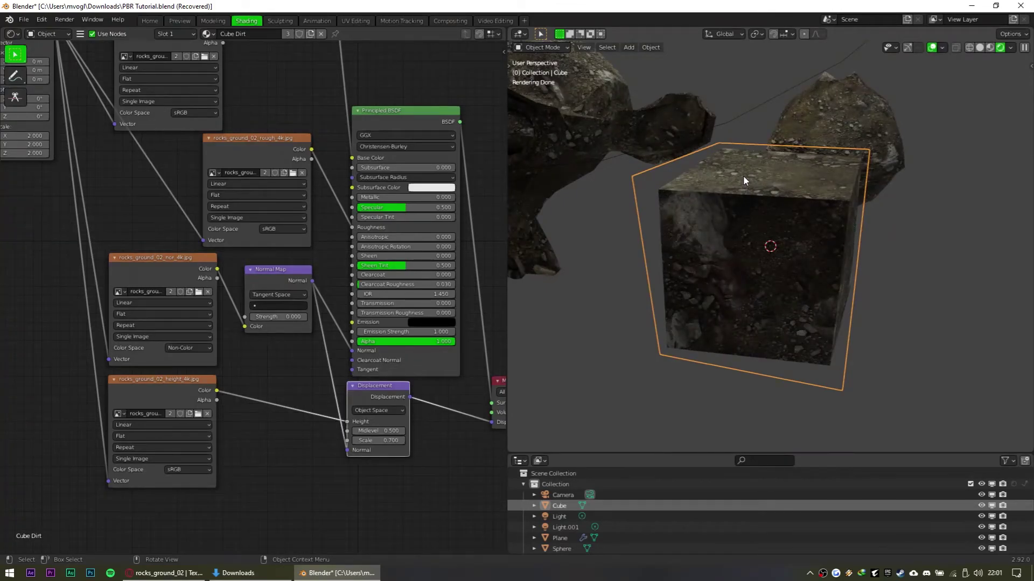
{"action": "middle_click_drag", "start_coordinate": [868, 302], "coordinate": [850, 331]}
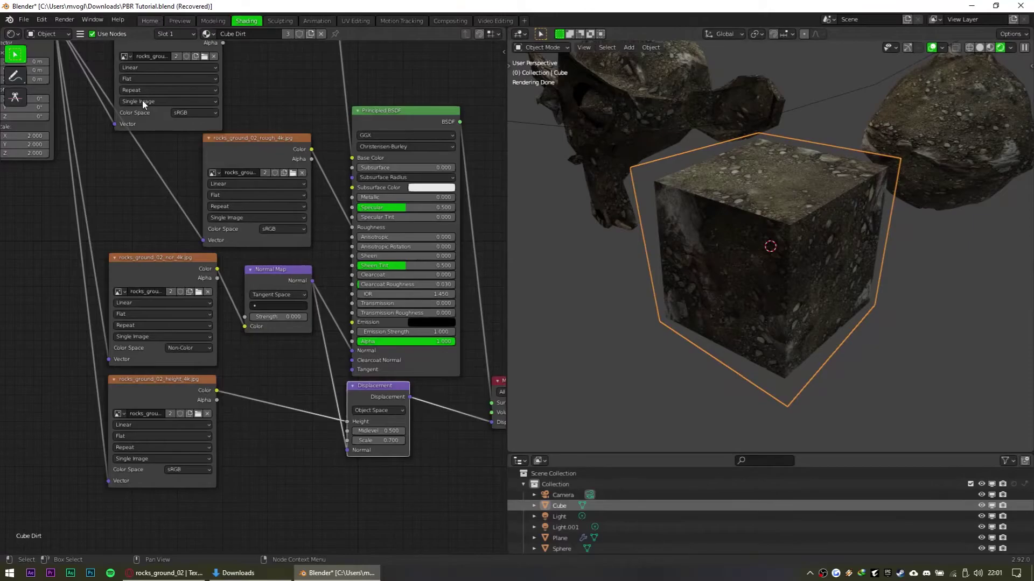
{"action": "left_click", "coordinate": [150, 21]}
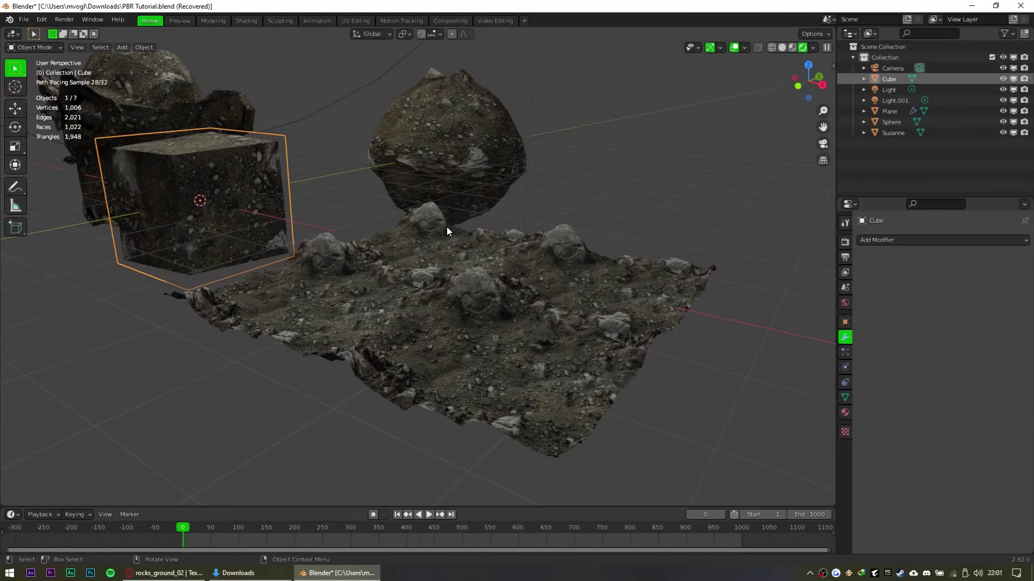
{"action": "key", "text": "KP_Decimal"}
{"action": "scroll", "coordinate": [444, 242], "scroll_direction": "down", "scroll_amount": 3}
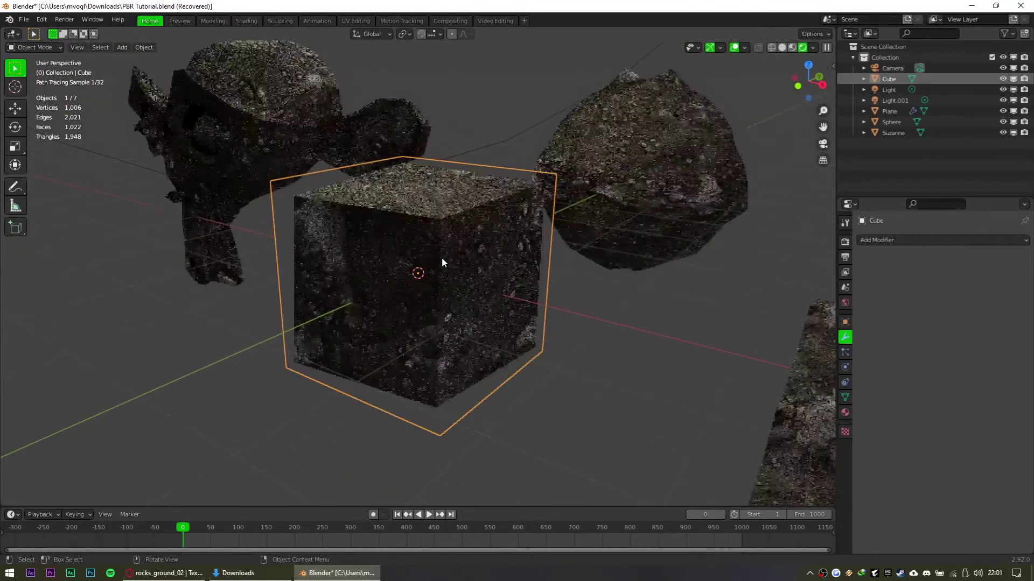
{"action": "left_click", "coordinate": [922, 240]}
{"action": "left_click", "coordinate": [824, 444]}
{"action": "left_click", "coordinate": [964, 274]}
{"action": "left_click", "coordinate": [927, 288]}
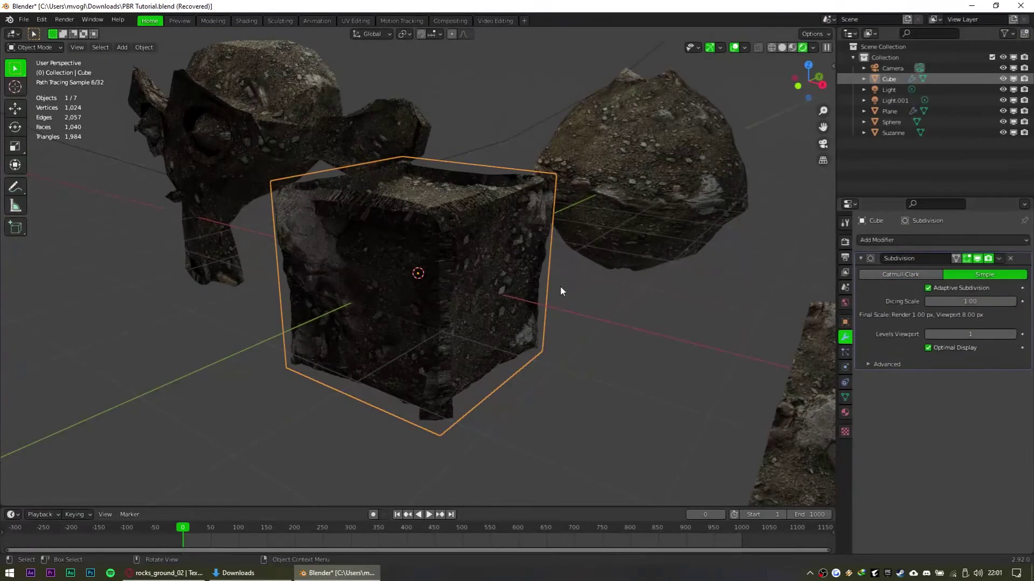
Set the Dicing Scale of the cube's Subdivision modifier to 0.5
{"action": "middle_click_drag", "start_coordinate": [558, 291], "coordinate": [590, 311], "text": "shift"}
{"action": "left_click", "coordinate": [957, 305]}
{"action": "type", "text": "0.5"}
{"action": "key", "text": "Return"}
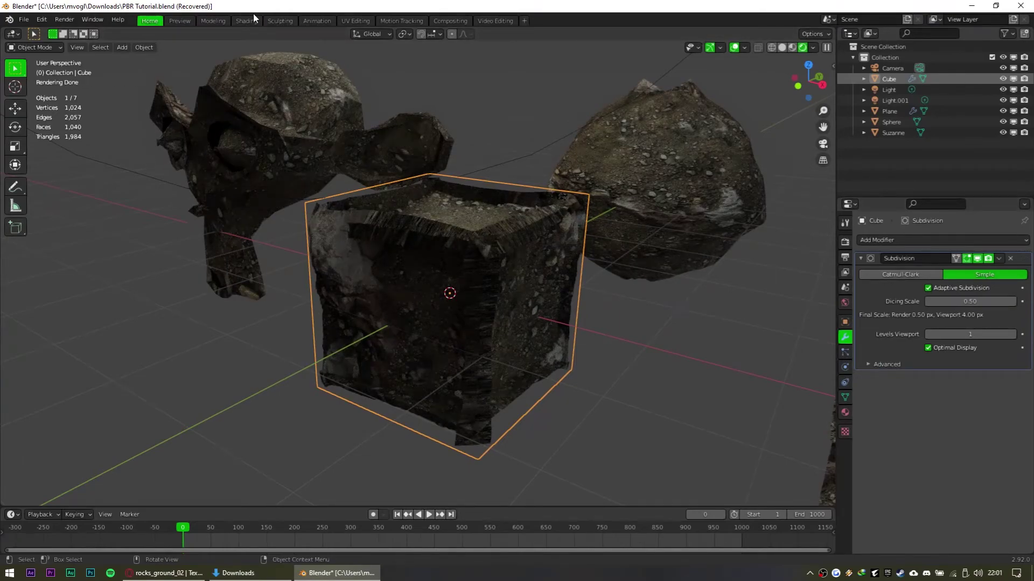
In the Shading workspace, set the Cube Dirt Displacement node's Midlevel to 0.2 and inspect the cube from several sides
{"action": "left_click", "coordinate": [251, 21]}
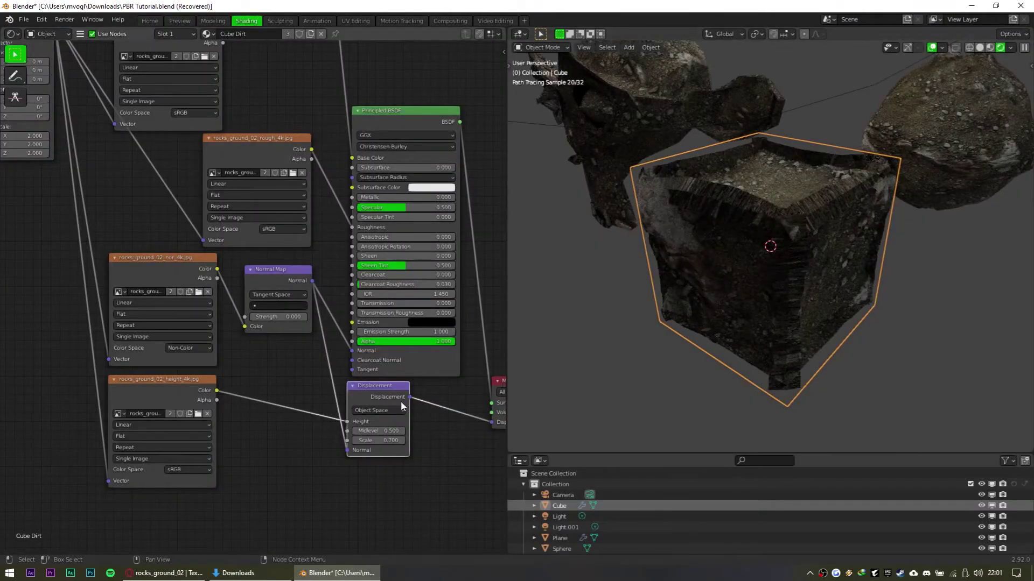
{"action": "scroll", "coordinate": [392, 414], "scroll_direction": "up", "scroll_amount": 1}
{"action": "middle_click_drag", "start_coordinate": [390, 430], "coordinate": [319, 374]}
{"action": "scroll", "coordinate": [376, 434], "scroll_direction": "up", "scroll_amount": 6}
{"action": "left_click_drag", "start_coordinate": [358, 423], "coordinate": [349, 422]}
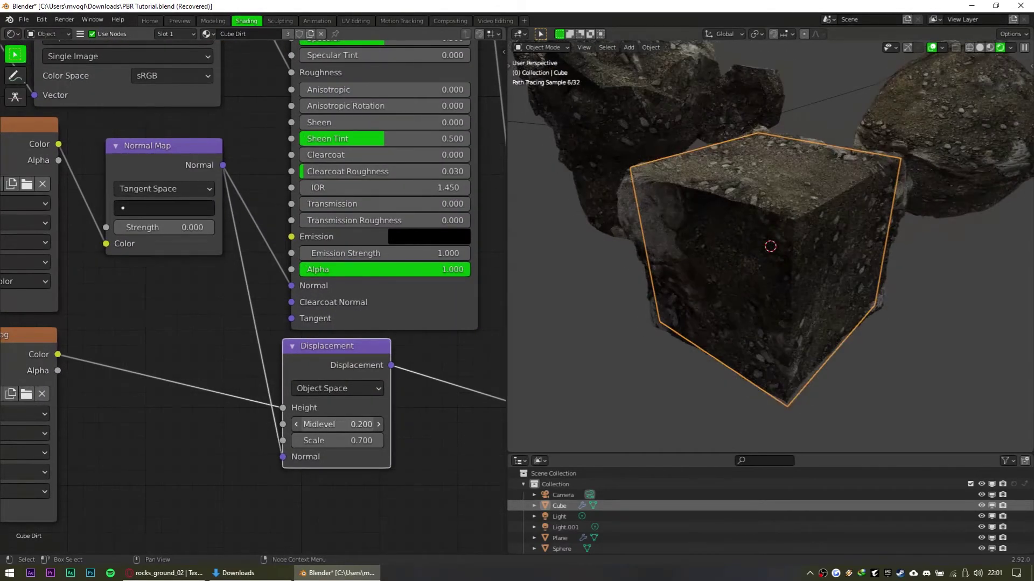
{"action": "mouse_move", "coordinate": [843, 321]}
{"action": "middle_mouse_down"}
{"action": "mouse_move", "coordinate": [836, 334]}
{"action": "mouse_move", "coordinate": [978, 353]}
{"action": "mouse_move", "coordinate": [968, 330]}
{"action": "mouse_move", "coordinate": [951, 331]}
{"action": "mouse_move", "coordinate": [958, 309]}
{"action": "middle_mouse_up"}
{"action": "mouse_move", "coordinate": [731, 279]}
{"action": "middle_mouse_down"}
{"action": "mouse_move", "coordinate": [770, 345]}
{"action": "mouse_move", "coordinate": [874, 287]}
{"action": "mouse_move", "coordinate": [774, 263]}
{"action": "mouse_move", "coordinate": [684, 259]}
{"action": "middle_mouse_up"}
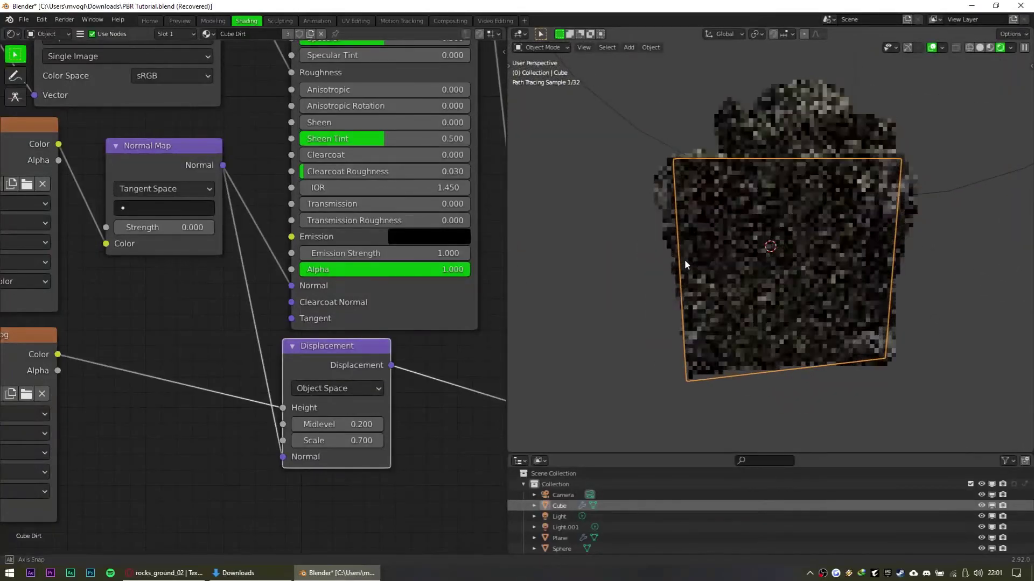
{"action": "middle_click_drag", "start_coordinate": [786, 334], "coordinate": [869, 304]}
Examine the sphere's displaced surface, including its mesh topology and poles in Edit Mode
{"action": "middle_click_drag", "start_coordinate": [889, 220], "coordinate": [727, 301], "text": "shift"}
{"action": "scroll", "coordinate": [788, 330], "scroll_direction": "down", "scroll_amount": 4}
{"action": "left_click", "coordinate": [793, 357]}
{"action": "middle_click_drag", "start_coordinate": [793, 356], "coordinate": [795, 227]}
{"action": "left_click", "coordinate": [926, 238]}
{"action": "key", "text": "KP_Decimal"}
{"action": "scroll", "coordinate": [926, 237], "scroll_direction": "down", "scroll_amount": 2}
{"action": "key", "text": "Tab"}
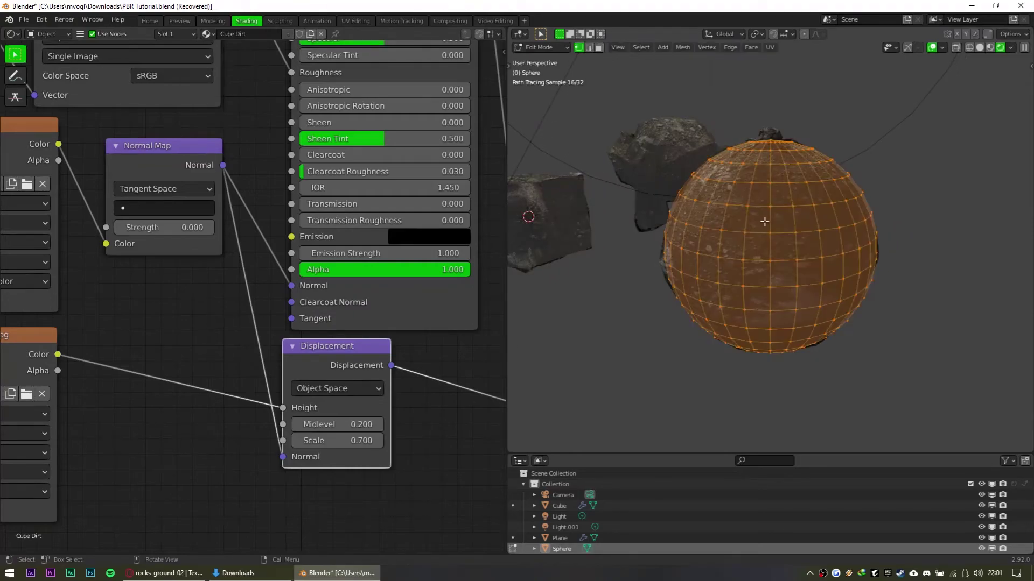
{"action": "middle_click_drag", "start_coordinate": [646, 236], "coordinate": [655, 145]}
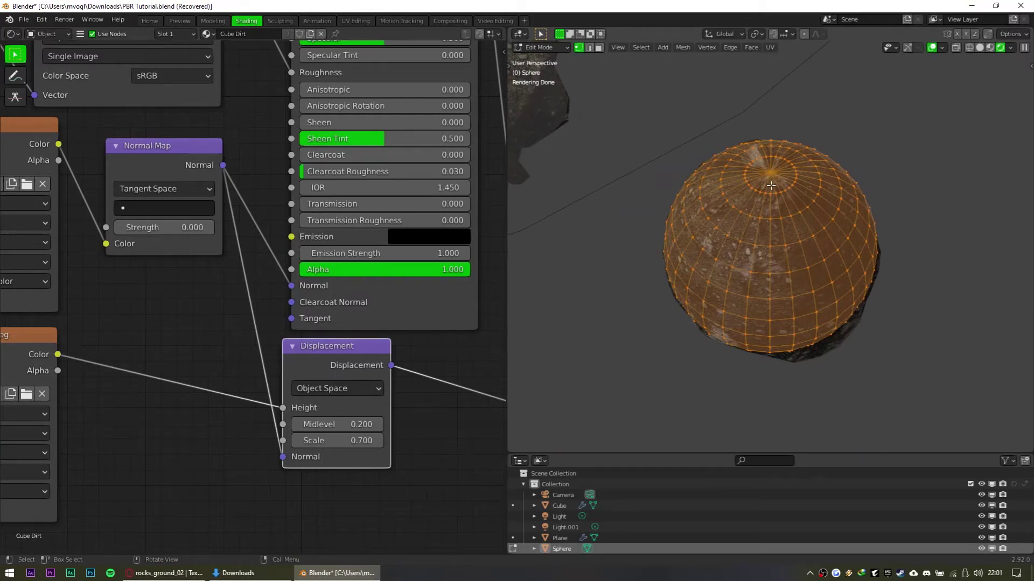
{"action": "key", "text": "Tab"}
{"action": "mouse_move", "coordinate": [779, 115]}
{"action": "middle_mouse_down"}
{"action": "mouse_move", "coordinate": [790, 137]}
{"action": "mouse_move", "coordinate": [787, 103]}
{"action": "mouse_move", "coordinate": [767, 313]}
{"action": "mouse_move", "coordinate": [775, 227]}
{"action": "mouse_move", "coordinate": [780, 257]}
{"action": "mouse_move", "coordinate": [755, 294]}
{"action": "middle_mouse_up"}
{"action": "mouse_move", "coordinate": [869, 269]}
{"action": "middle_mouse_down"}
{"action": "mouse_move", "coordinate": [825, 283]}
{"action": "mouse_move", "coordinate": [722, 282]}
{"action": "mouse_move", "coordinate": [773, 295]}
{"action": "mouse_move", "coordinate": [772, 273]}
{"action": "middle_mouse_up"}
{"action": "scroll", "coordinate": [759, 289], "scroll_direction": "down", "scroll_amount": 2}
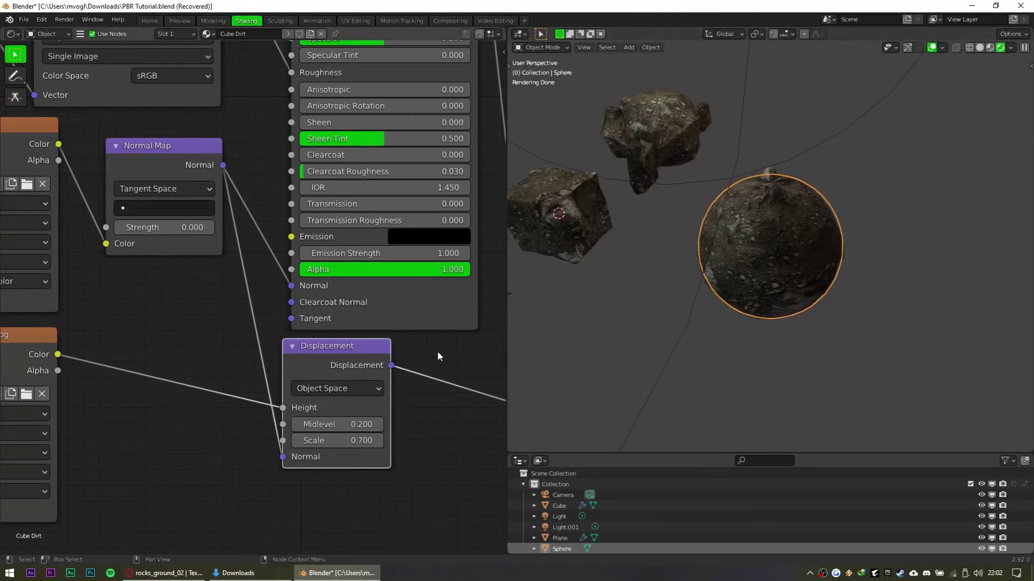
Try feeding the Mapping node's Vector from the Object texture coordinates and examine the sphere up close
{"action": "middle_click_drag", "start_coordinate": [424, 352], "coordinate": [370, 283]}
{"action": "middle_click_drag", "start_coordinate": [265, 70], "coordinate": [505, 241]}
{"action": "scroll", "coordinate": [52, 190], "scroll_direction": "down", "scroll_amount": 3}
{"action": "middle_click_drag", "start_coordinate": [53, 191], "coordinate": [312, 316]}
{"action": "middle_click_drag", "start_coordinate": [338, 194], "coordinate": [422, 296]}
{"action": "middle_click_drag", "start_coordinate": [299, 138], "coordinate": [310, 239]}
{"action": "scroll", "coordinate": [393, 314], "scroll_direction": "up", "scroll_amount": 1}
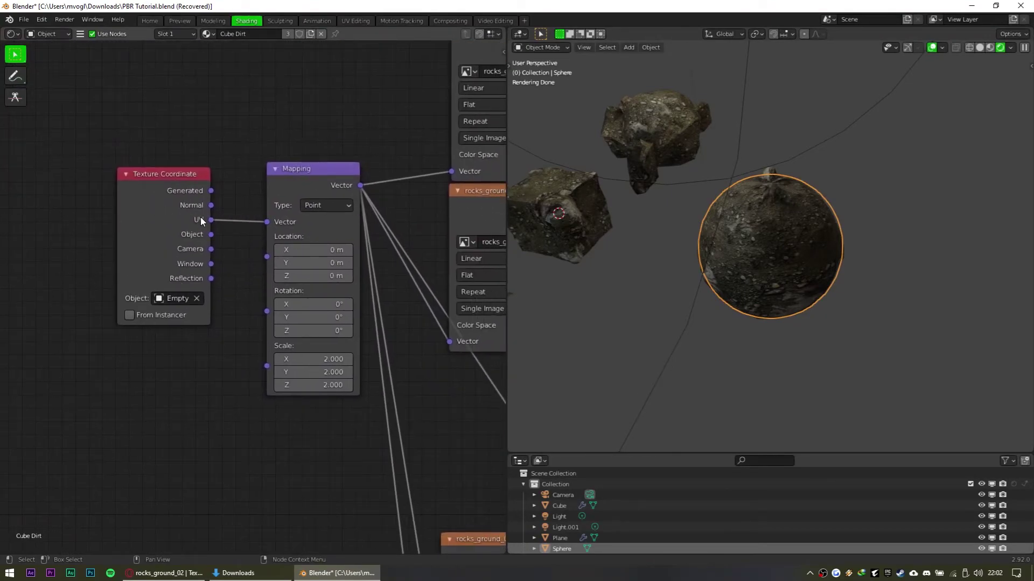
{"action": "left_click_drag", "start_coordinate": [211, 236], "coordinate": [264, 221]}
{"action": "middle_click_drag", "start_coordinate": [810, 287], "coordinate": [718, 295]}
{"action": "scroll", "coordinate": [718, 296], "scroll_direction": "up", "scroll_amount": 5}
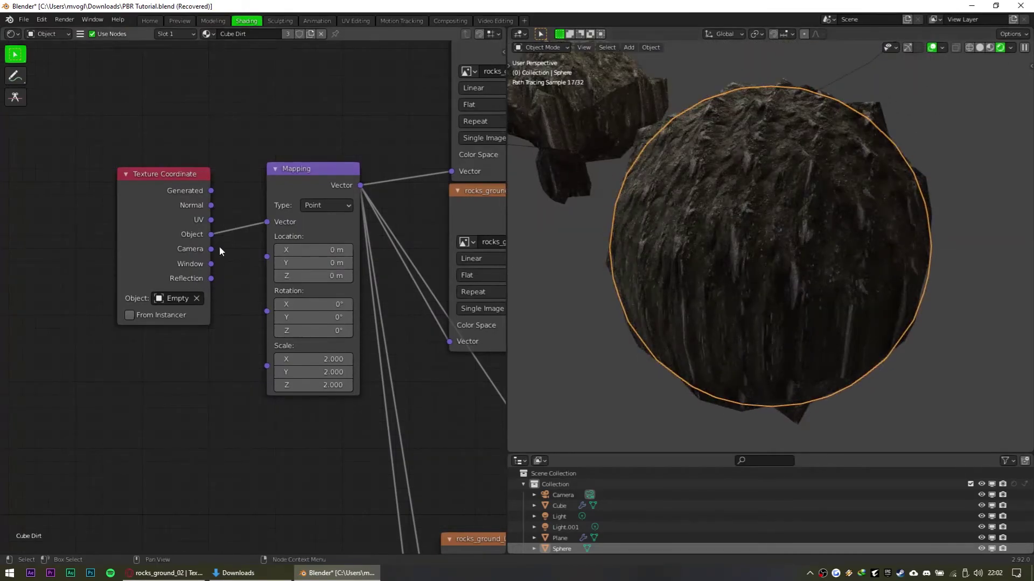
Try the Generated and Normal texture coordinates as the Mapping node's Vector input
{"action": "left_click_drag", "start_coordinate": [211, 191], "coordinate": [264, 221]}
{"action": "scroll", "coordinate": [762, 295], "scroll_direction": "down", "scroll_amount": 2}
{"action": "middle_click_drag", "start_coordinate": [762, 295], "coordinate": [759, 270]}
{"action": "left_click", "coordinate": [215, 210]}
{"action": "left_click_drag", "start_coordinate": [212, 205], "coordinate": [279, 222]}
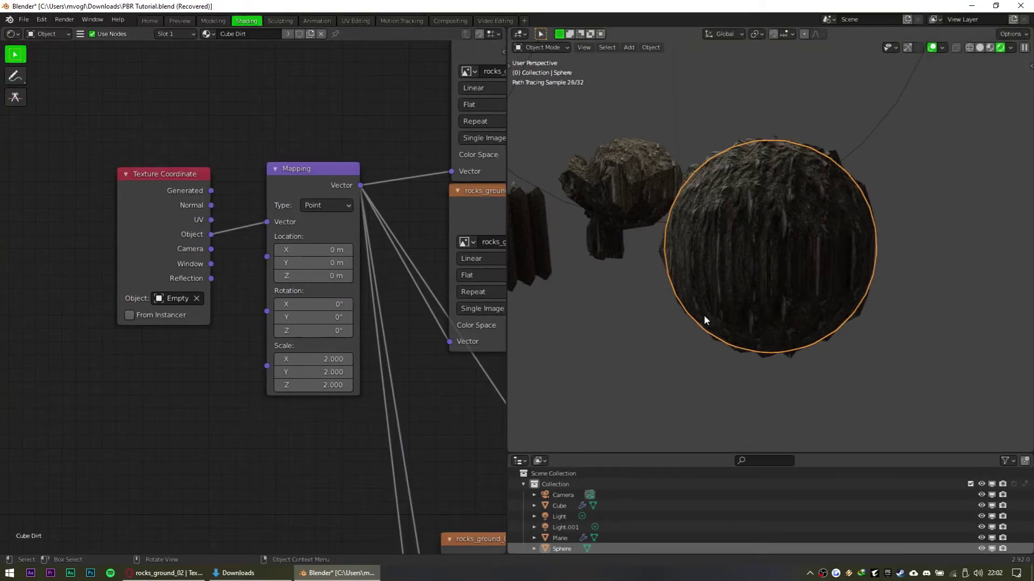
Try a Mapping scale of 1 on X, Y and Z and check the texture on the sphere
{"action": "left_click", "coordinate": [324, 362]}
{"action": "type", "text": "1"}
{"action": "key", "text": "Tab"}
{"action": "type", "text": "1"}
{"action": "key", "text": "Tab"}
{"action": "type", "text": "1"}
{"action": "key", "text": "Return"}
{"action": "middle_click_drag", "start_coordinate": [837, 289], "coordinate": [762, 276]}
Undo the last Mapping change and reconnect the UV texture coordinates to the Mapping node's Vector
{"action": "key", "text": "ctrl+z"}
{"action": "left_click_drag", "start_coordinate": [210, 221], "coordinate": [267, 221]}
{"action": "scroll", "coordinate": [294, 274], "scroll_direction": "down", "scroll_amount": 4}
{"action": "middle_click_drag", "start_coordinate": [307, 315], "coordinate": [341, 115]}
{"action": "middle_click_drag", "start_coordinate": [429, 359], "coordinate": [430, 317]}
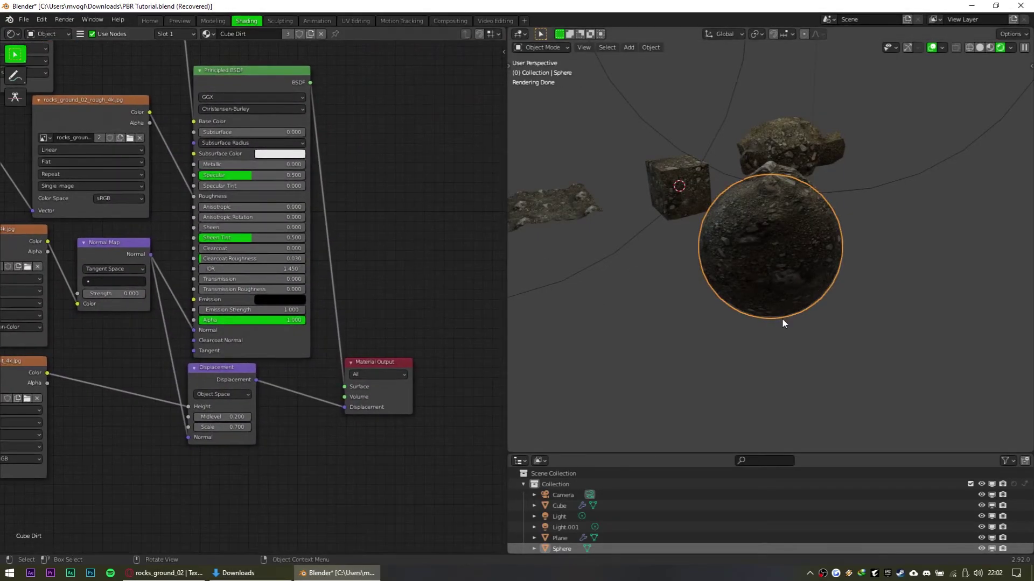
Give the monkey head its own single-user copy of the Cube Dirt material and rename it Monkey Dirt
{"action": "left_click", "coordinate": [669, 306]}
{"action": "left_click", "coordinate": [805, 146]}
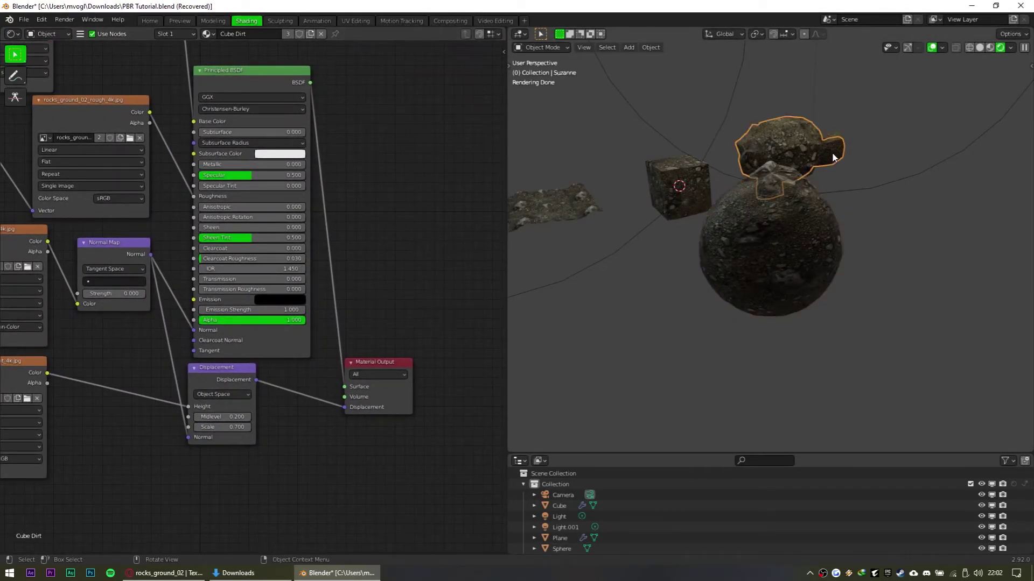
{"action": "key", "text": "KP_Decimal"}
{"action": "middle_click_drag", "start_coordinate": [724, 213], "coordinate": [940, 234]}
{"action": "right_click", "coordinate": [797, 210]}
{"action": "left_click", "coordinate": [779, 210]}
{"action": "right_click", "coordinate": [778, 196]}
{"action": "left_click", "coordinate": [780, 202]}
{"action": "middle_click_drag", "start_coordinate": [944, 343], "coordinate": [937, 334]}
{"action": "middle_click_drag", "start_coordinate": [342, 268], "coordinate": [441, 194]}
{"action": "scroll", "coordinate": [351, 380], "scroll_direction": "up", "scroll_amount": 6}
{"action": "left_click", "coordinate": [311, 34]}
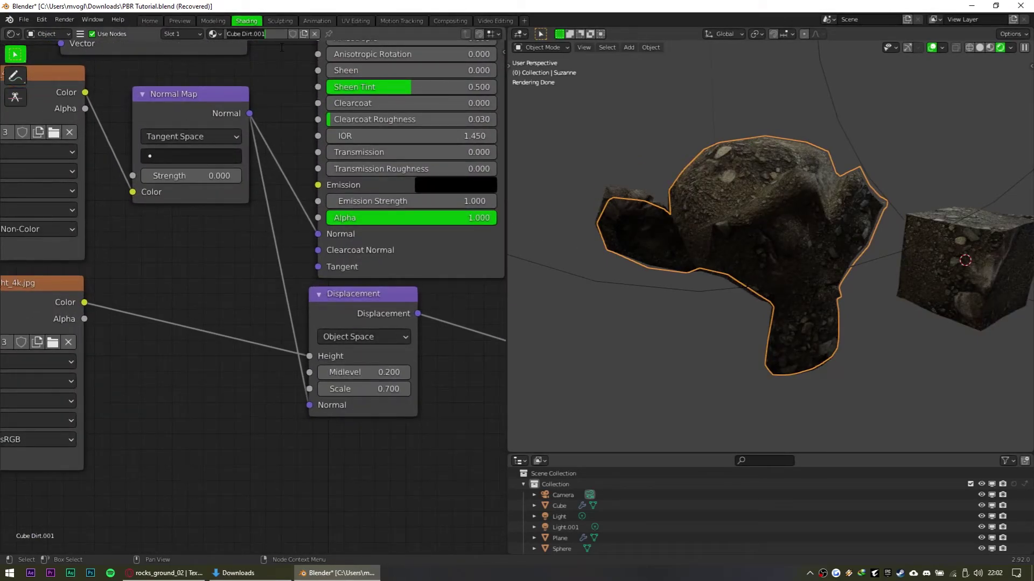
{"action": "type", "text": "Monkey Dirt"}
{"action": "key", "text": "Return"}
Try a Displacement Scale of 1.4 on the monkey head's material and settle on 1.1
{"action": "left_click", "coordinate": [405, 388]}
{"action": "left_click", "coordinate": [404, 389]}
{"action": "left_click", "coordinate": [405, 389]}
{"action": "left_click", "coordinate": [404, 389]}
{"action": "left_click", "coordinate": [405, 388]}
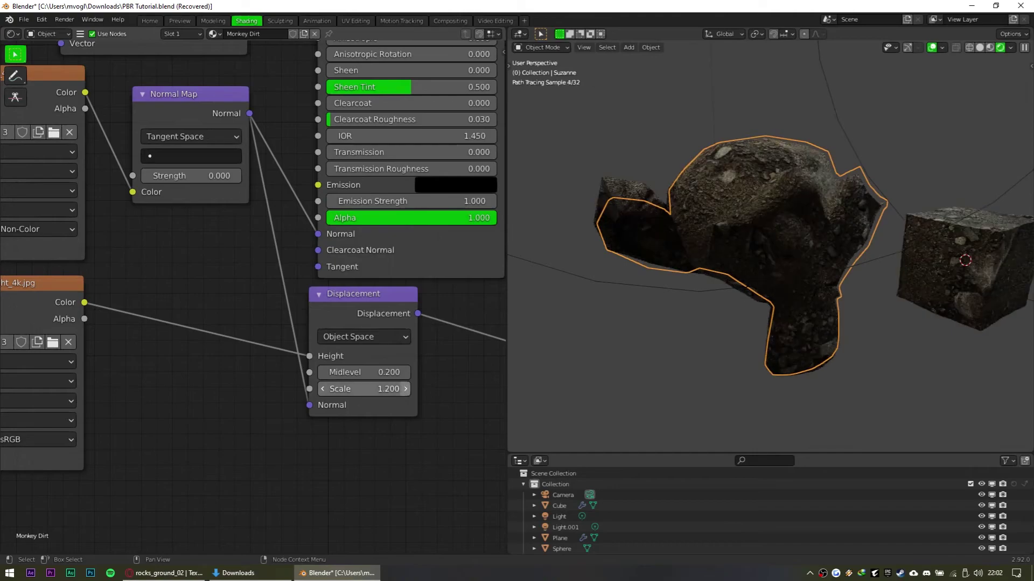
{"action": "left_click", "coordinate": [404, 388]}
{"action": "left_click", "coordinate": [404, 389]}
{"action": "middle_click_drag", "start_coordinate": [868, 339], "coordinate": [888, 325]}
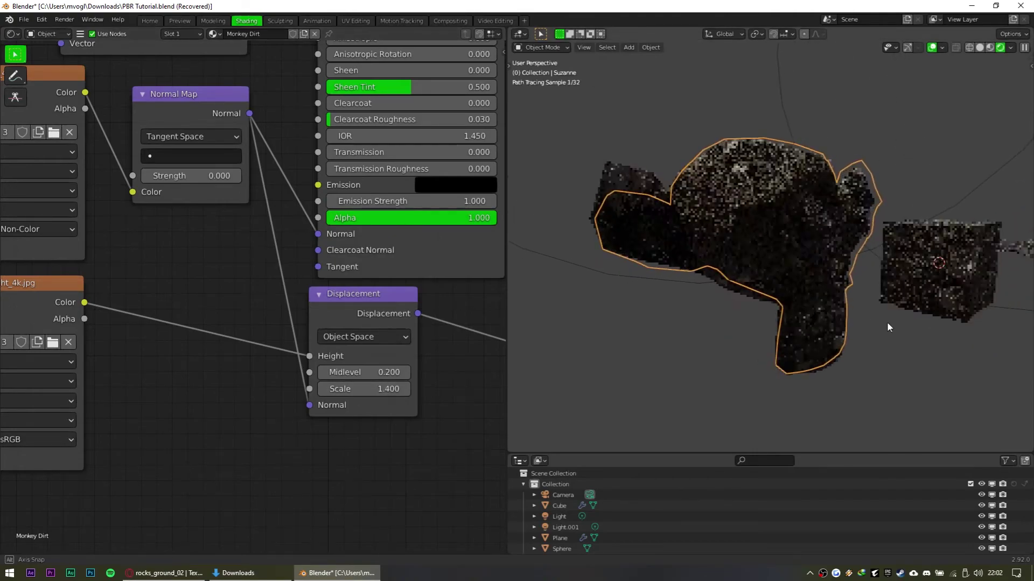
{"action": "left_click", "coordinate": [322, 389]}
{"action": "left_click", "coordinate": [322, 389]}
{"action": "left_click", "coordinate": [322, 389]}
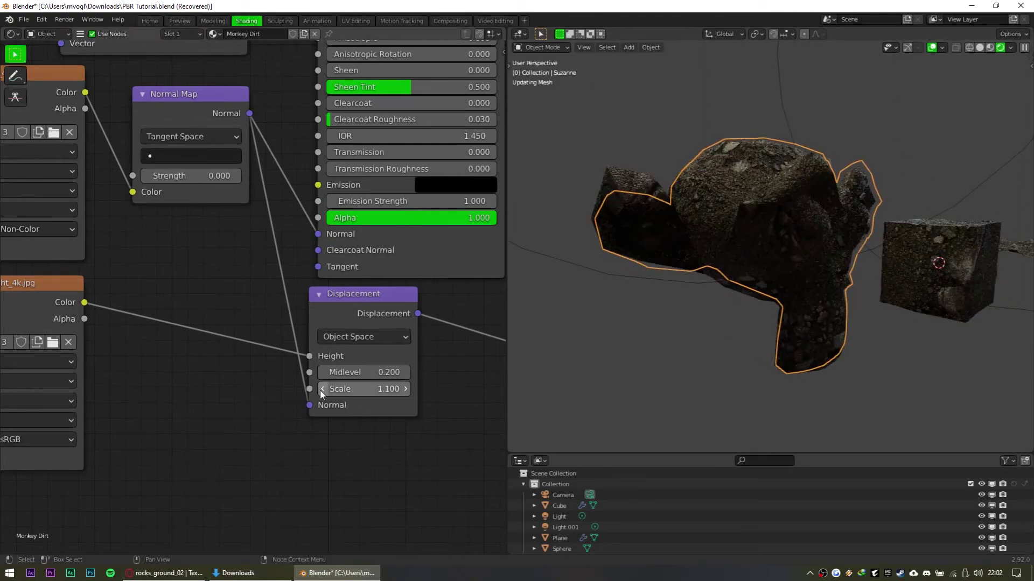
Add a Simple Subdivision Surface modifier to the monkey head with Adaptive Subdivision enabled and a Dicing Scale of 0.5
{"action": "left_click", "coordinate": [150, 20]}
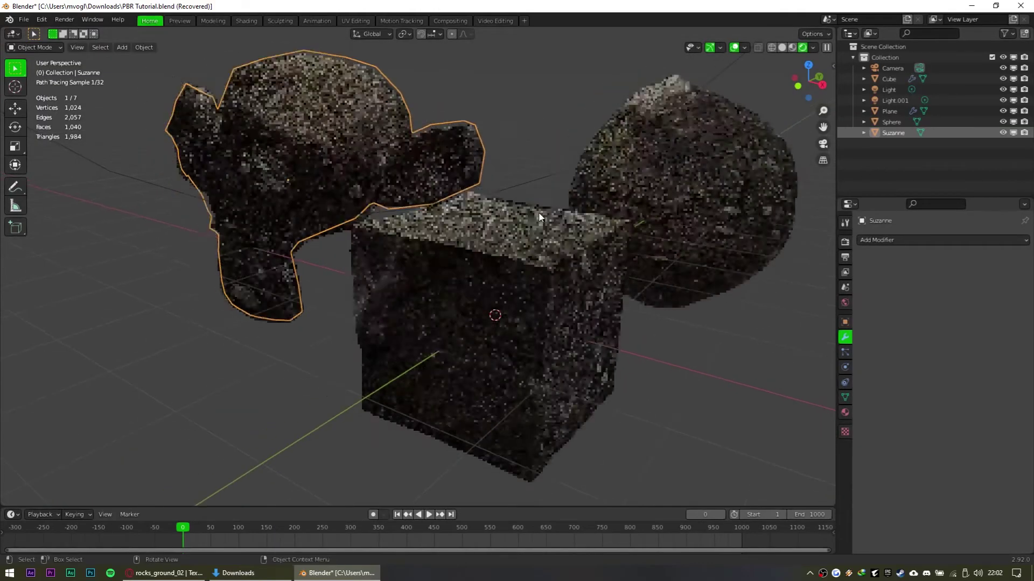
{"action": "middle_click_drag", "start_coordinate": [539, 217], "coordinate": [531, 245]}
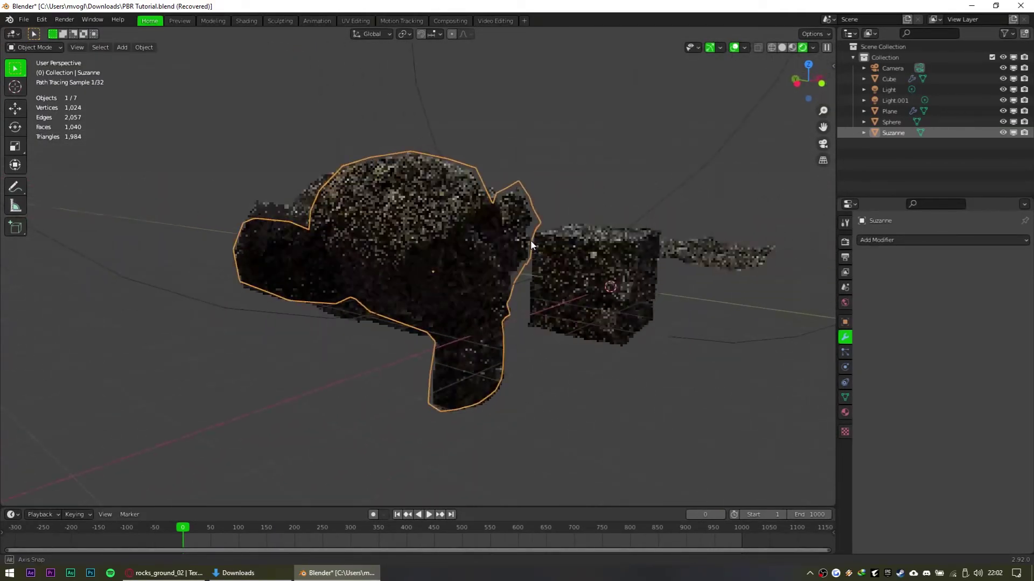
{"action": "left_click", "coordinate": [878, 241]}
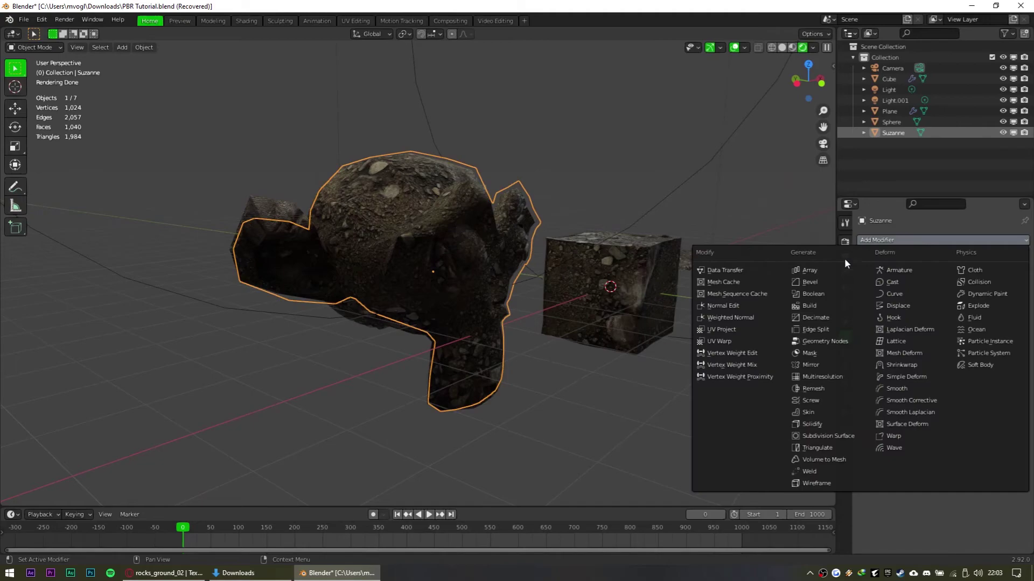
{"action": "left_click", "coordinate": [829, 436]}
{"action": "left_click", "coordinate": [970, 274]}
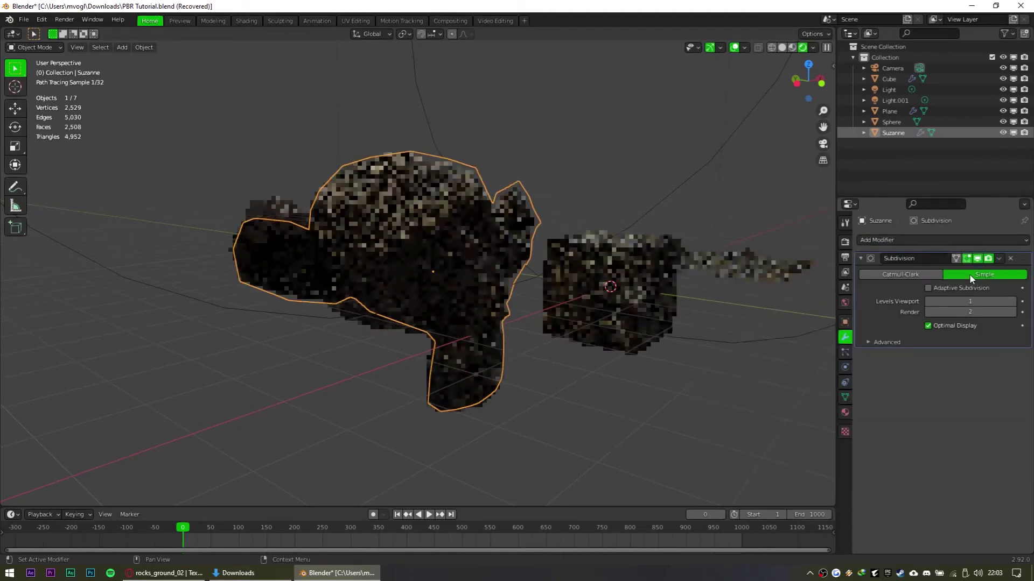
{"action": "left_click", "coordinate": [954, 288]}
{"action": "left_click", "coordinate": [979, 303]}
{"action": "type", "text": "0.5"}
{"action": "key", "text": "Return"}
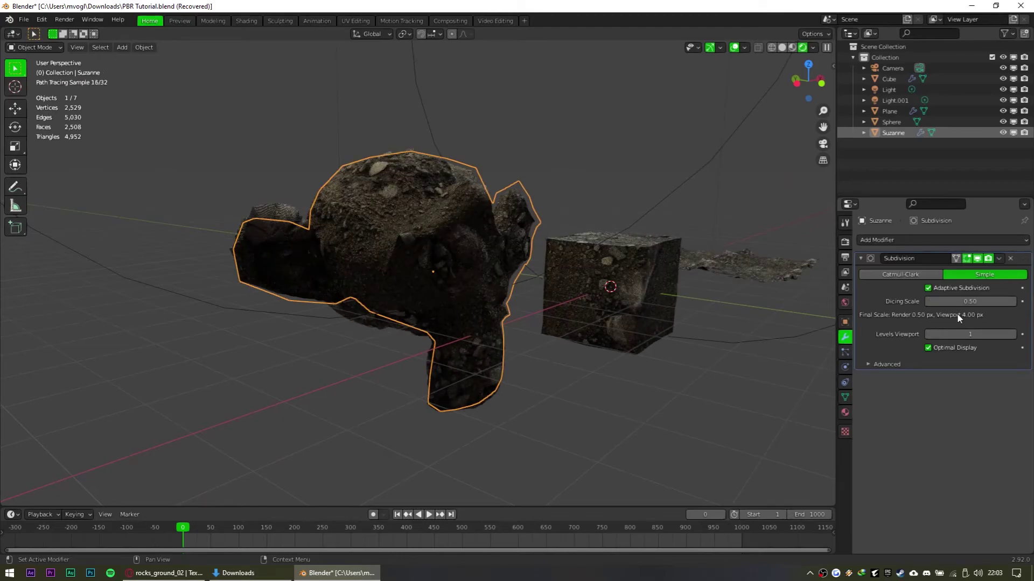
Start a test render of the scene and close the render window
{"action": "middle_click_drag", "start_coordinate": [629, 436], "coordinate": [597, 425]}
{"action": "left_click", "coordinate": [598, 425]}
{"action": "middle_click_drag", "start_coordinate": [584, 366], "coordinate": [655, 428]}
{"action": "key", "text": "F12"}
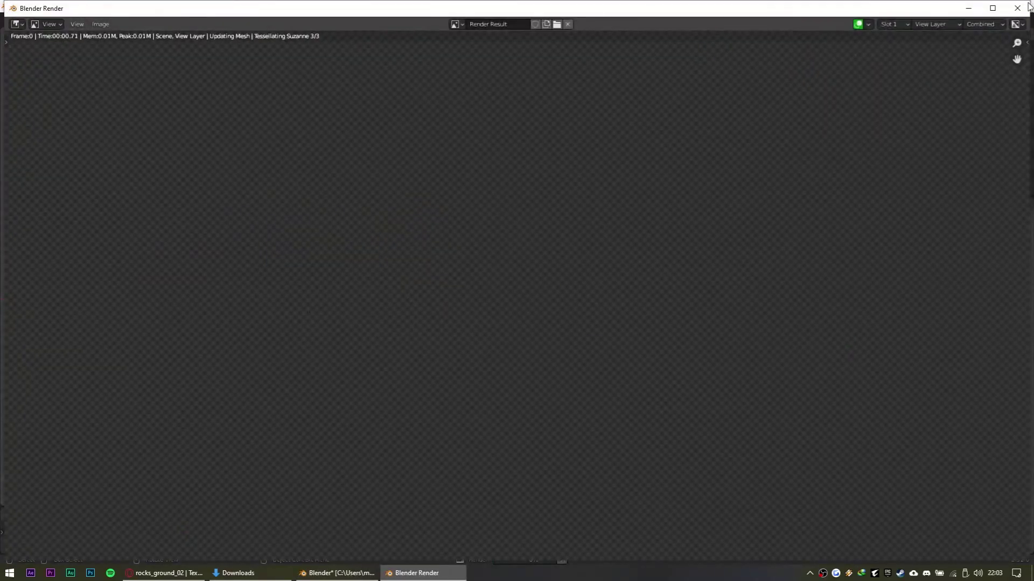
{"action": "left_click", "coordinate": [1017, 8]}
{"action": "mouse_move", "coordinate": [443, 346]}
{"action": "middle_mouse_down"}
{"action": "mouse_move", "coordinate": [496, 313]}
{"action": "mouse_move", "coordinate": [525, 341]}
{"action": "mouse_move", "coordinate": [452, 353]}
{"action": "middle_mouse_up"}
{"action": "scroll", "coordinate": [497, 313], "scroll_direction": "up", "scroll_amount": 4}
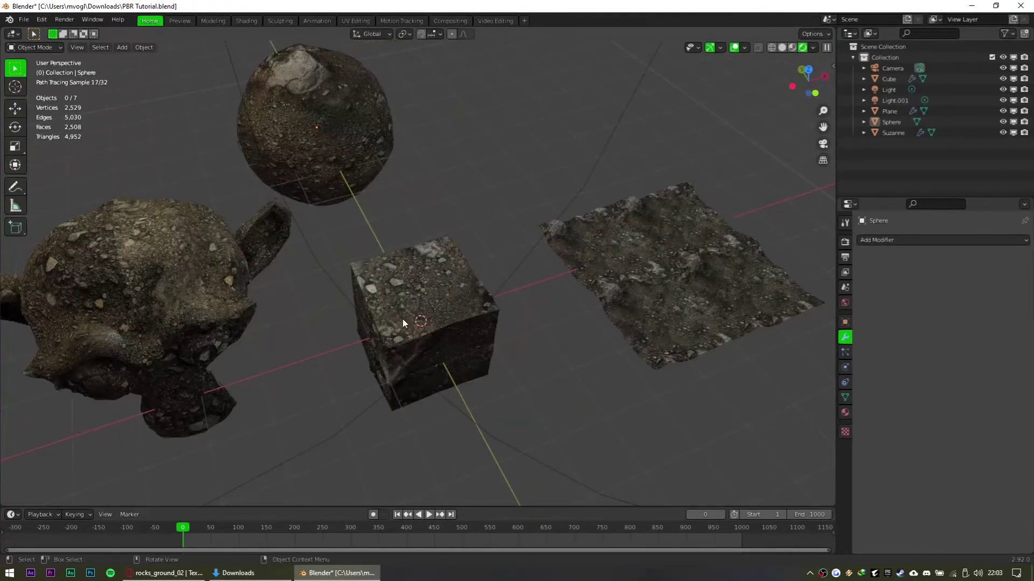
Examine the sphere's mesh layout at its pole and compare its displacement with the other objects
{"action": "left_click", "coordinate": [345, 190]}
{"action": "middle_click_drag", "start_coordinate": [311, 141], "coordinate": [285, 123]}
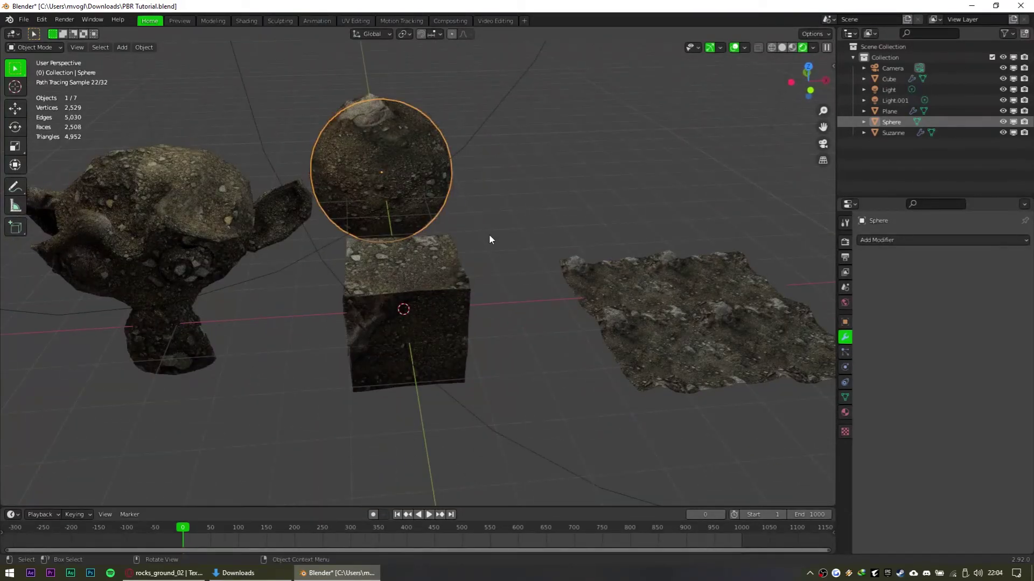
{"action": "middle_click_drag", "start_coordinate": [553, 283], "coordinate": [645, 288]}
{"action": "key", "text": "Tab"}
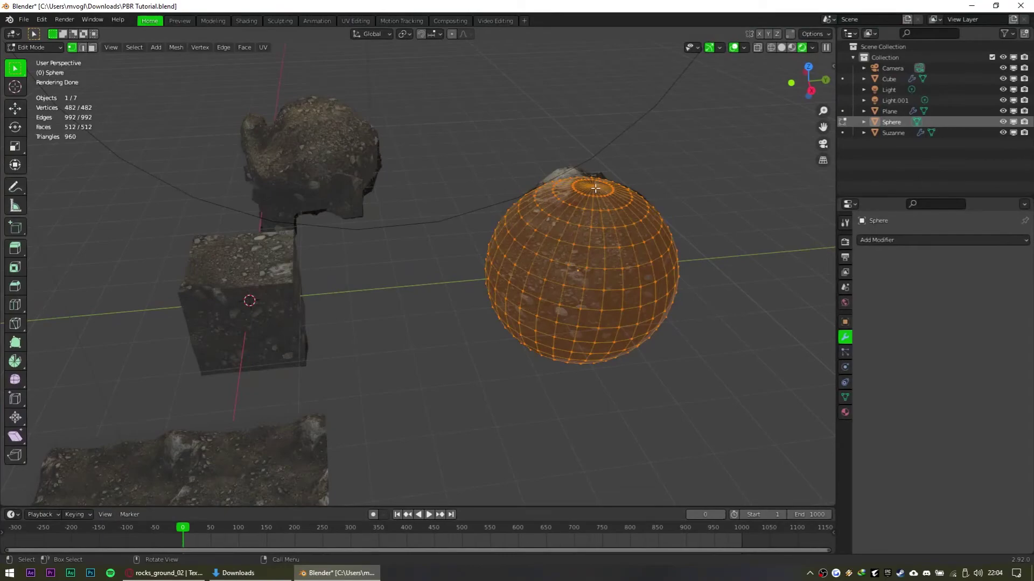
{"action": "key", "text": "Tab"}
{"action": "middle_click_drag", "start_coordinate": [636, 215], "coordinate": [363, 247]}
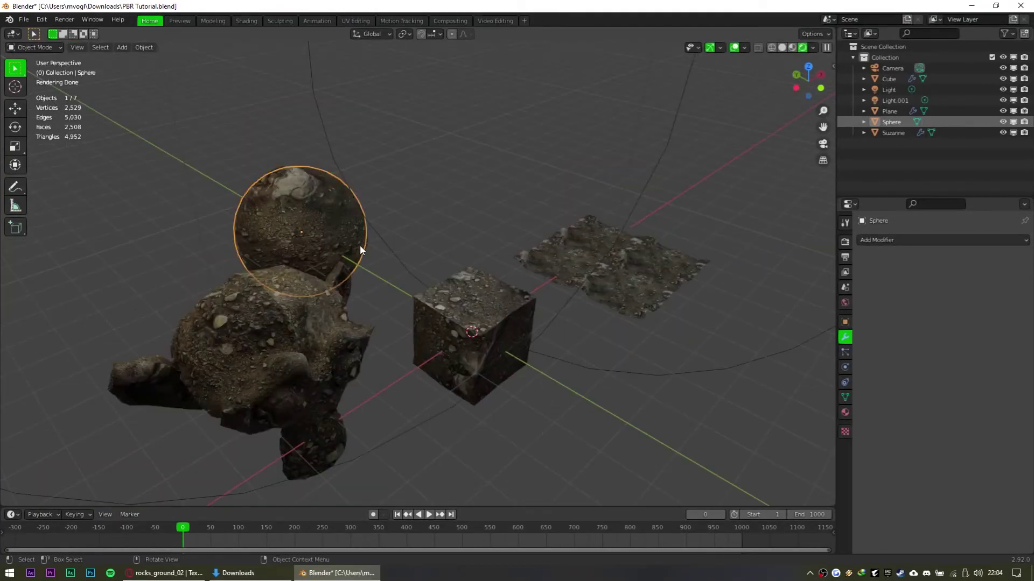
{"action": "middle_click_drag", "start_coordinate": [360, 244], "coordinate": [444, 260]}
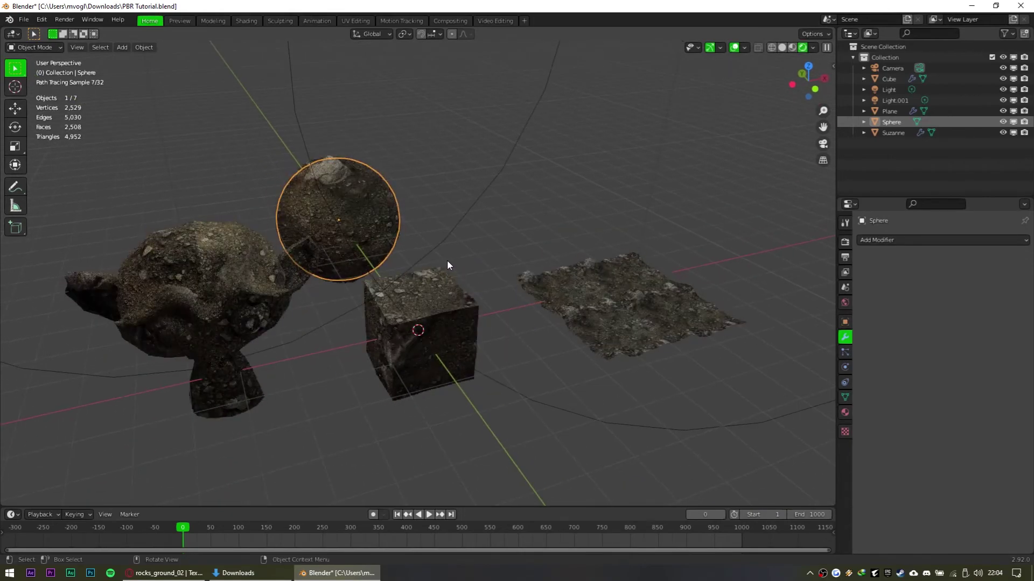
{"action": "middle_click_drag", "start_coordinate": [410, 258], "coordinate": [532, 231]}
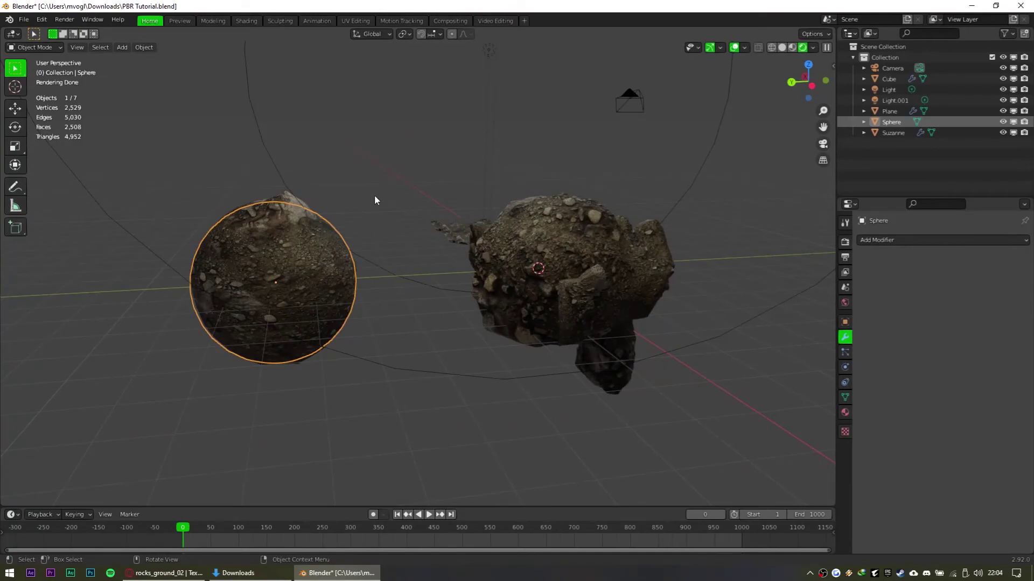
{"action": "middle_click_drag", "start_coordinate": [631, 328], "coordinate": [392, 348]}
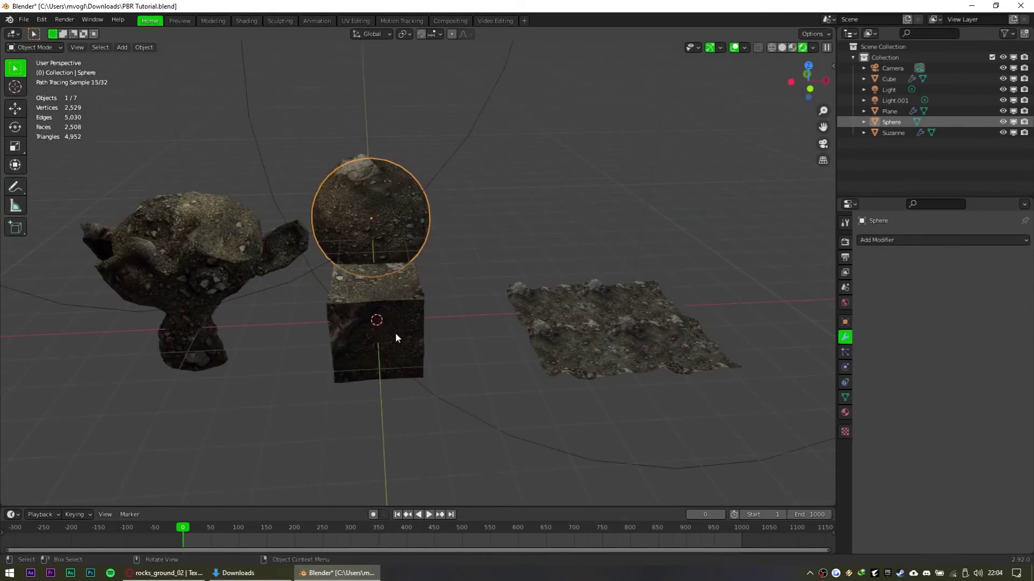
{"action": "left_click", "coordinate": [347, 377]}
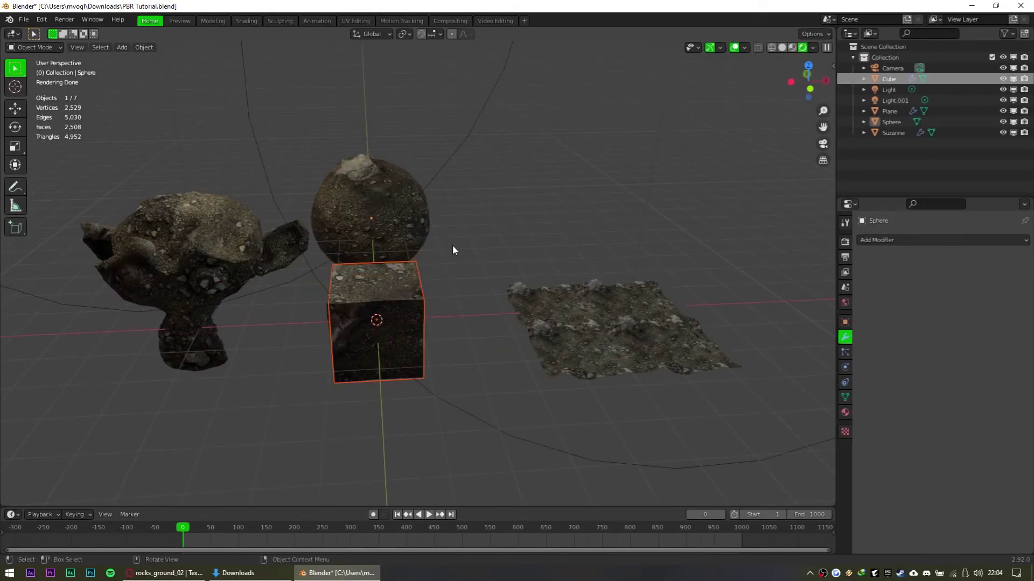
{"action": "key", "text": "KP_Decimal"}
{"action": "scroll", "coordinate": [404, 283], "scroll_direction": "down", "scroll_amount": 4}
{"action": "middle_click_drag", "start_coordinate": [404, 283], "coordinate": [415, 281]}
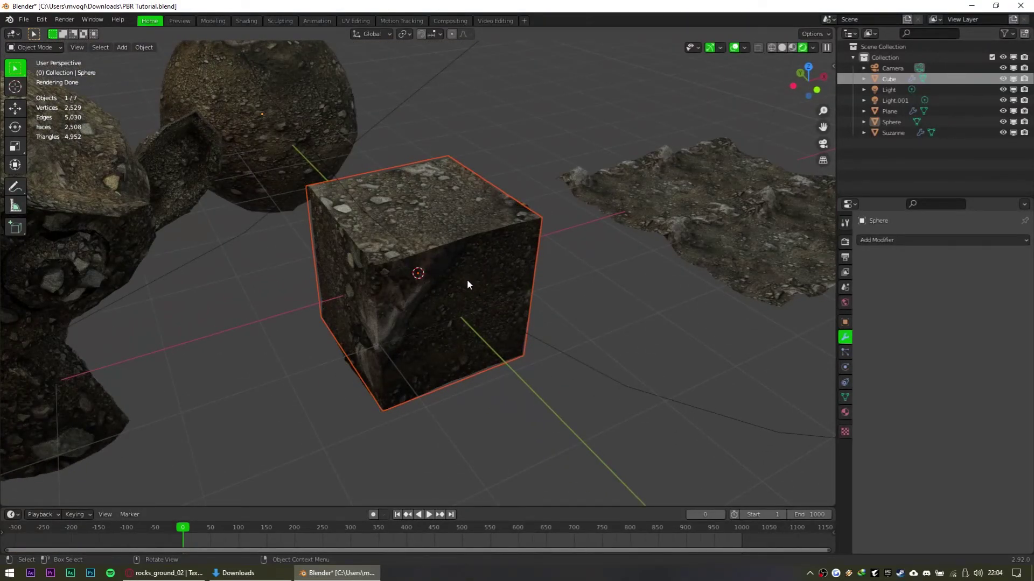
{"action": "key", "text": "Tab"}
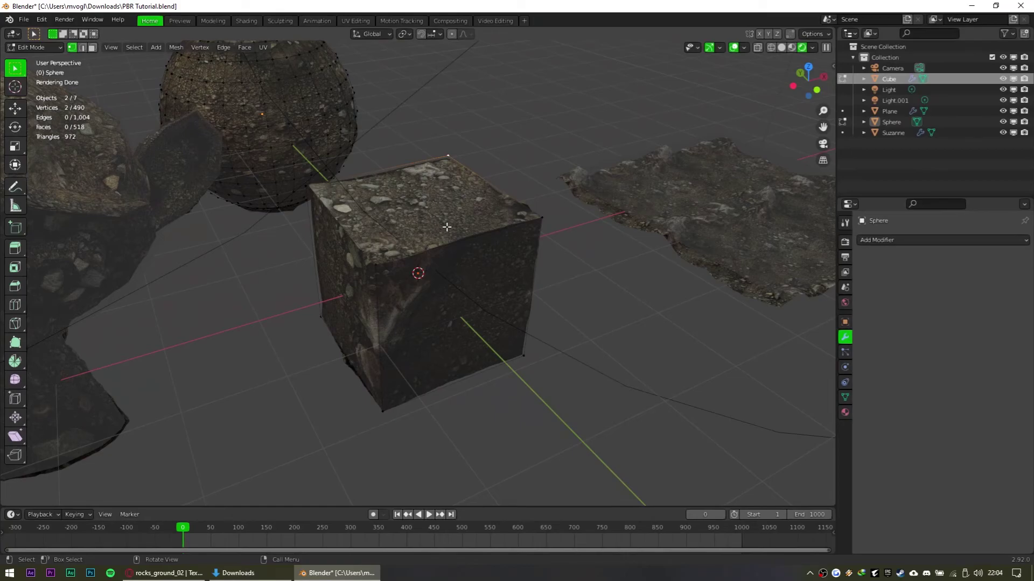
{"action": "key", "text": "a"}
{"action": "key", "text": "Tab"}
Subdivide the cube's entire mesh three times with one cut each and return to Object Mode
{"action": "scroll", "coordinate": [447, 226], "scroll_direction": "down", "scroll_amount": 3}
{"action": "left_click", "coordinate": [403, 278]}
{"action": "left_click", "coordinate": [405, 280]}
{"action": "key", "text": "Tab"}
{"action": "scroll", "coordinate": [435, 267], "scroll_direction": "up", "scroll_amount": 2}
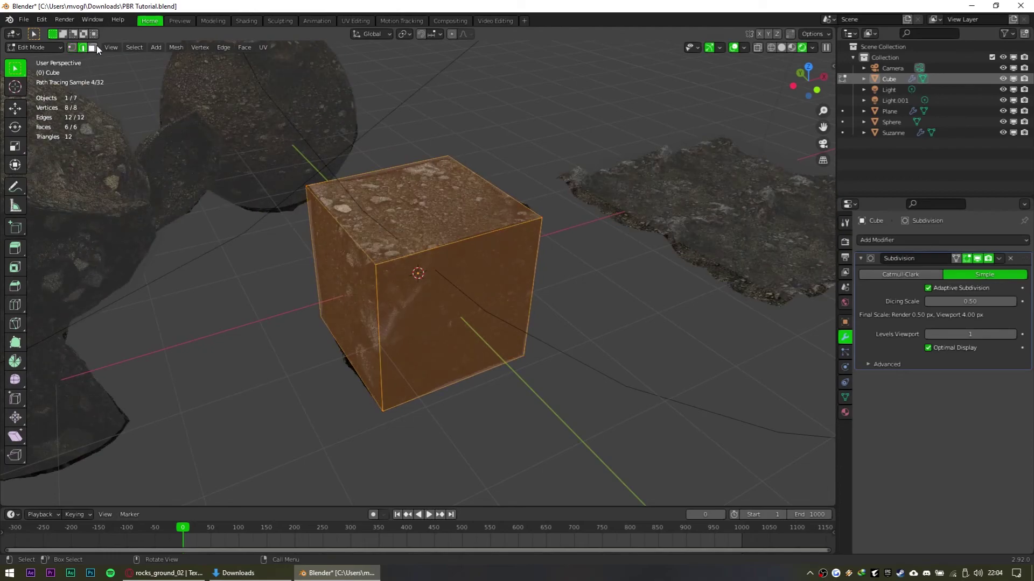
{"action": "key", "text": "alt+a"}
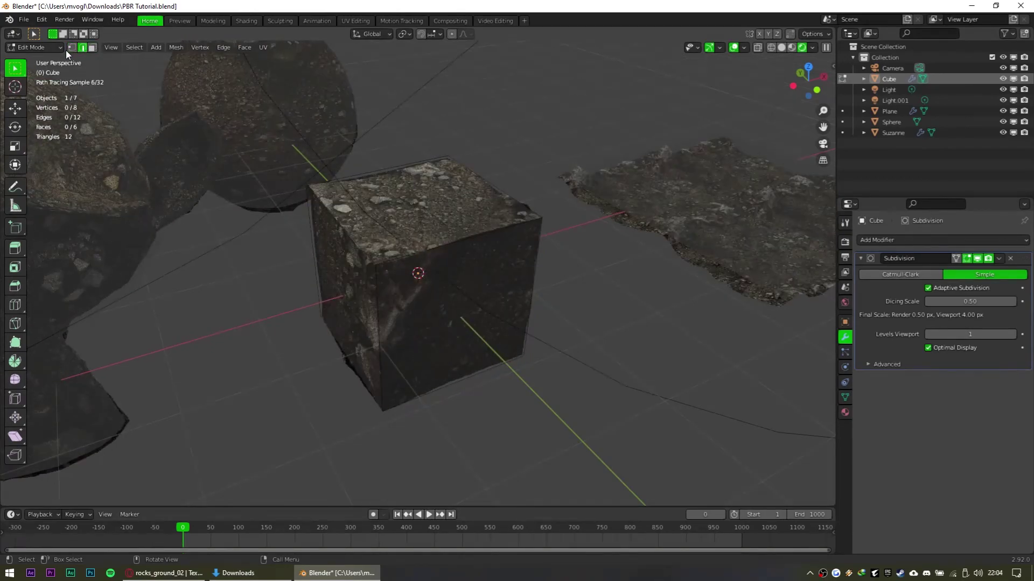
{"action": "left_click", "coordinate": [75, 48]}
{"action": "key", "text": "a"}
{"action": "right_click", "coordinate": [467, 222]}
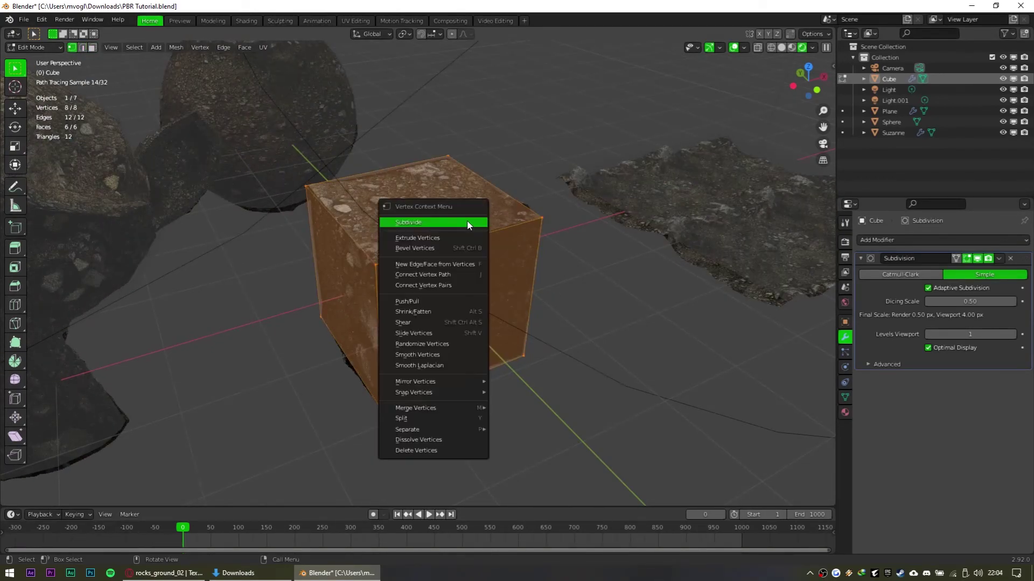
{"action": "left_click", "coordinate": [482, 224]}
{"action": "right_click", "coordinate": [472, 257]}
{"action": "left_click", "coordinate": [470, 255]}
{"action": "right_click", "coordinate": [470, 255]}
{"action": "left_click", "coordinate": [469, 256]}
{"action": "mouse_move", "coordinate": [518, 300]}
{"action": "middle_mouse_down"}
{"action": "mouse_move", "coordinate": [438, 215]}
{"action": "mouse_move", "coordinate": [517, 300]}
{"action": "middle_mouse_up"}
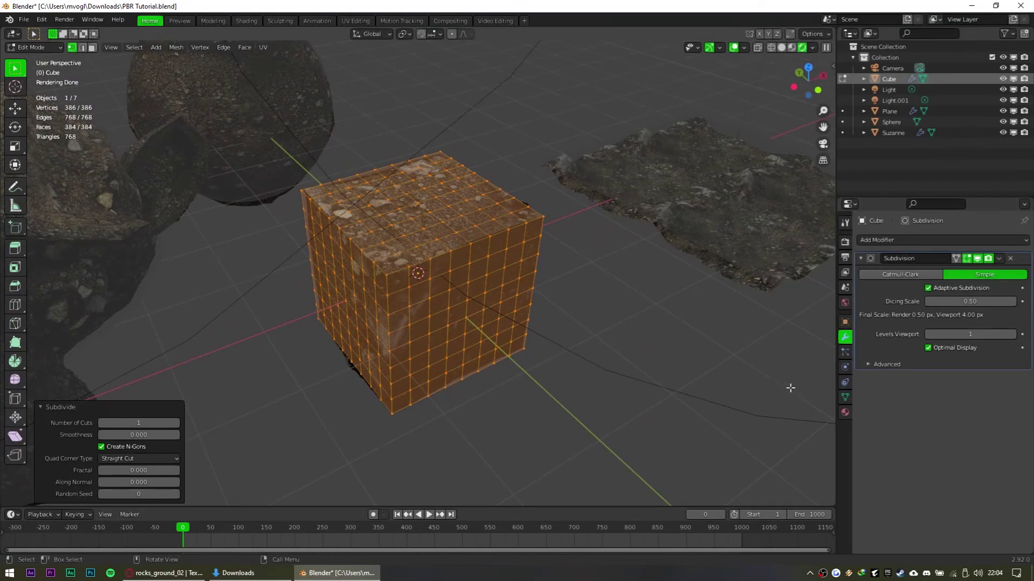
{"action": "key", "text": "Tab"}
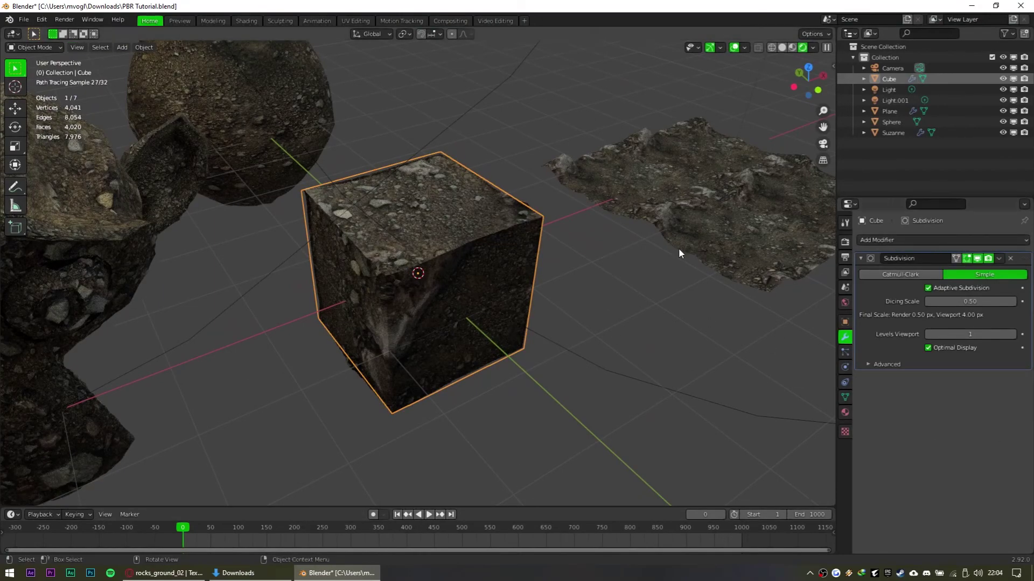
Add a Cast modifier with Sphere shape to the cube, place it above the Subdivision modifier and set its Factor to 1
{"action": "left_click", "coordinate": [873, 240]}
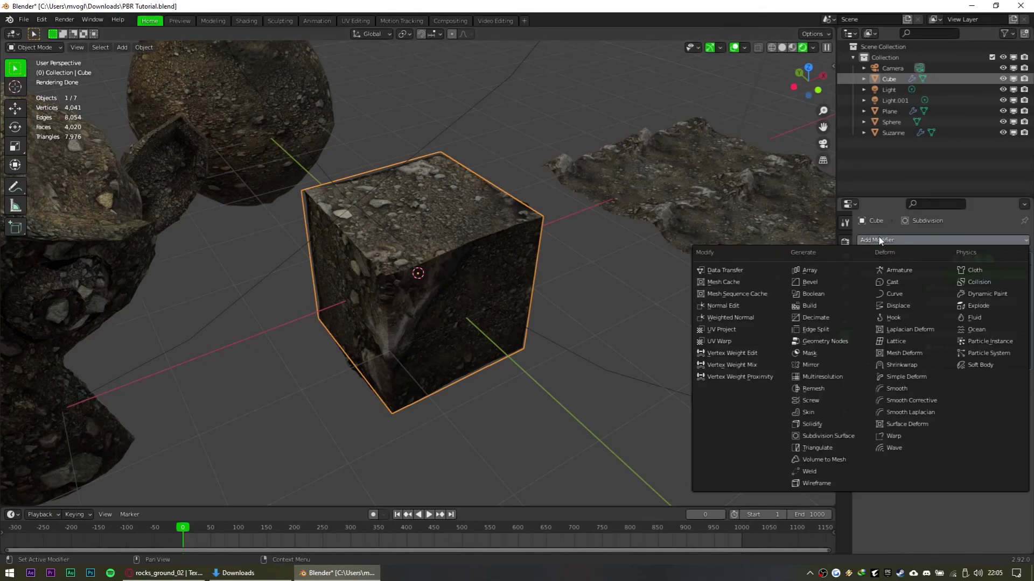
{"action": "left_click", "coordinate": [931, 240]}
{"action": "left_click", "coordinate": [922, 241]}
{"action": "left_click", "coordinate": [905, 280]}
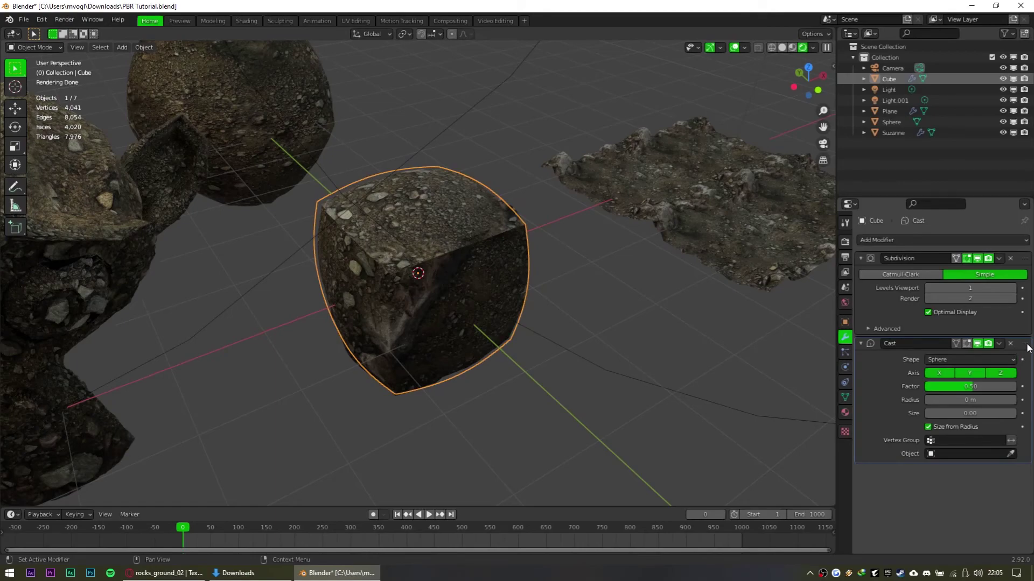
{"action": "left_click_drag", "start_coordinate": [1025, 344], "coordinate": [1011, 240]}
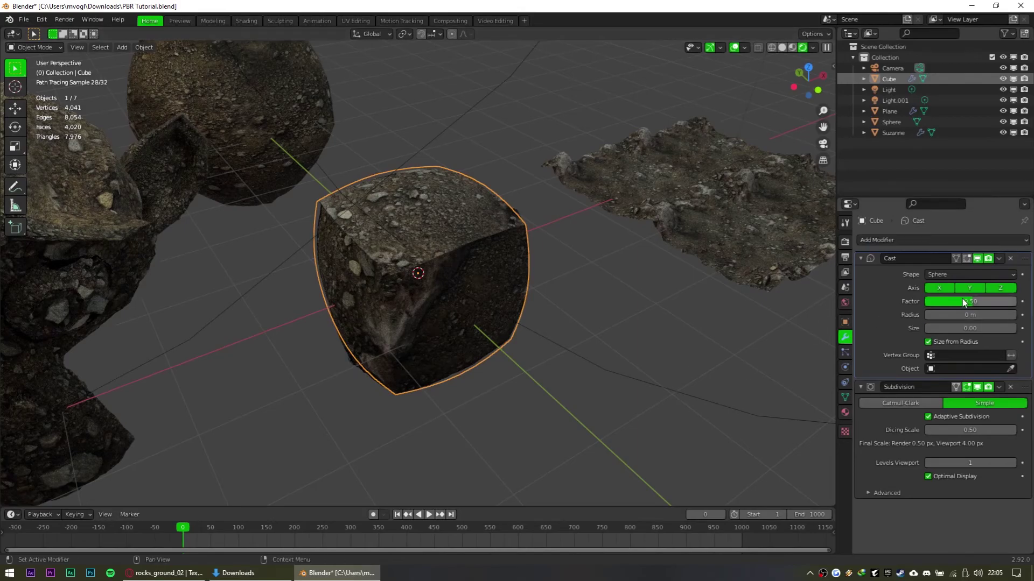
{"action": "key", "text": "Return"}
Inspect the rounded cube from several sides and apply its Cast modifier
{"action": "middle_click_drag", "start_coordinate": [694, 349], "coordinate": [401, 328]}
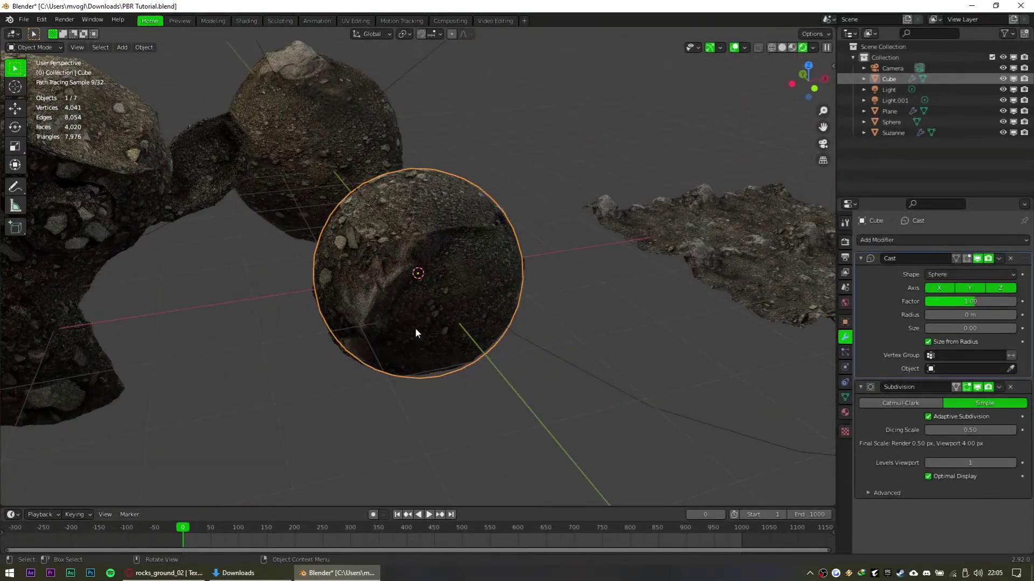
{"action": "scroll", "coordinate": [526, 274], "scroll_direction": "up", "scroll_amount": 2}
{"action": "middle_click_drag", "start_coordinate": [526, 275], "coordinate": [331, 224]}
{"action": "middle_click_drag", "start_coordinate": [609, 234], "coordinate": [544, 254]}
{"action": "scroll", "coordinate": [626, 304], "scroll_direction": "down", "scroll_amount": 3}
{"action": "middle_click_drag", "start_coordinate": [626, 304], "coordinate": [592, 326]}
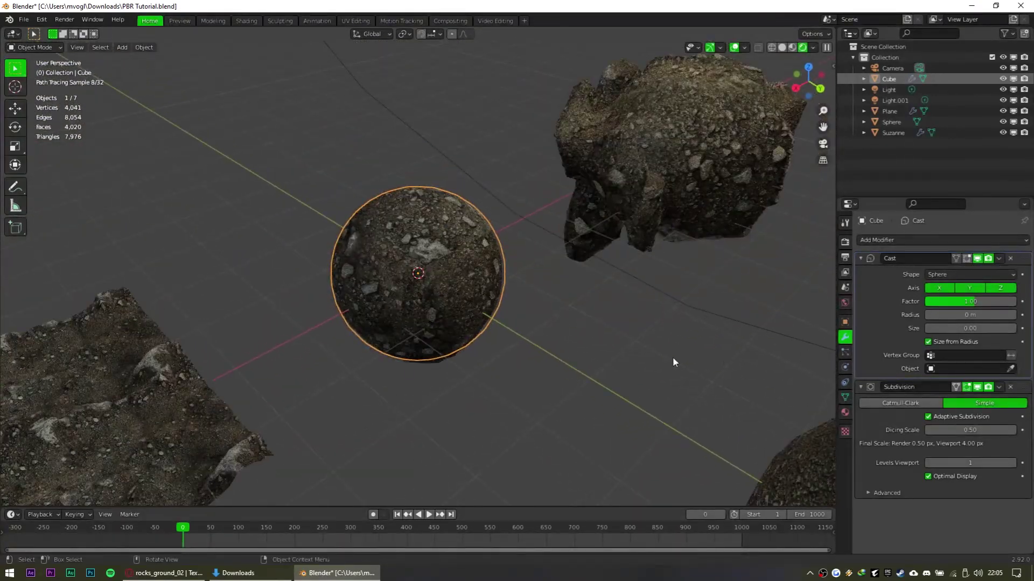
{"action": "left_click", "coordinate": [997, 259]}
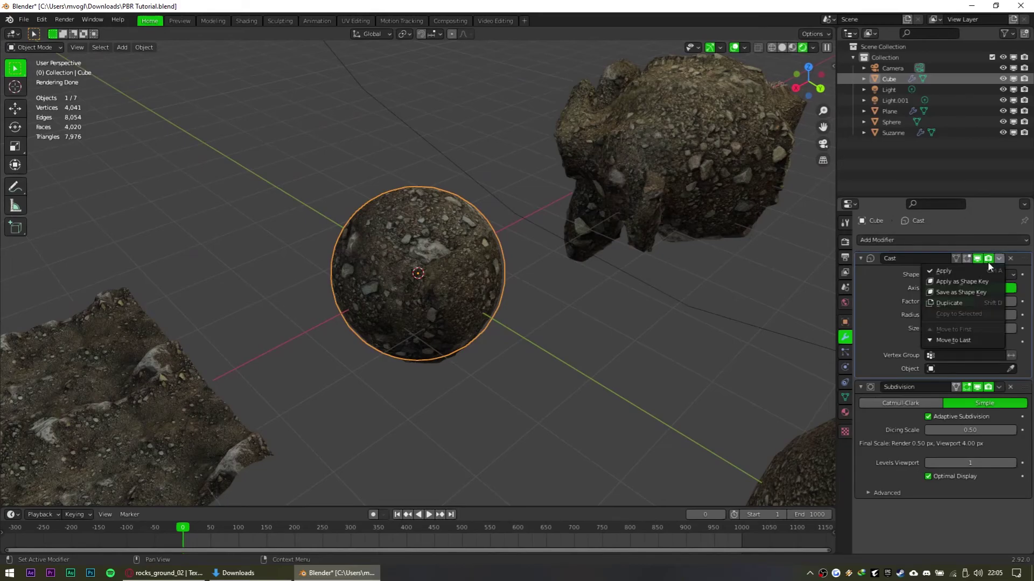
{"action": "left_click", "coordinate": [941, 272]}
{"action": "scroll", "coordinate": [555, 350], "scroll_direction": "up", "scroll_amount": 2}
{"action": "middle_click_drag", "start_coordinate": [554, 350], "coordinate": [638, 329]}
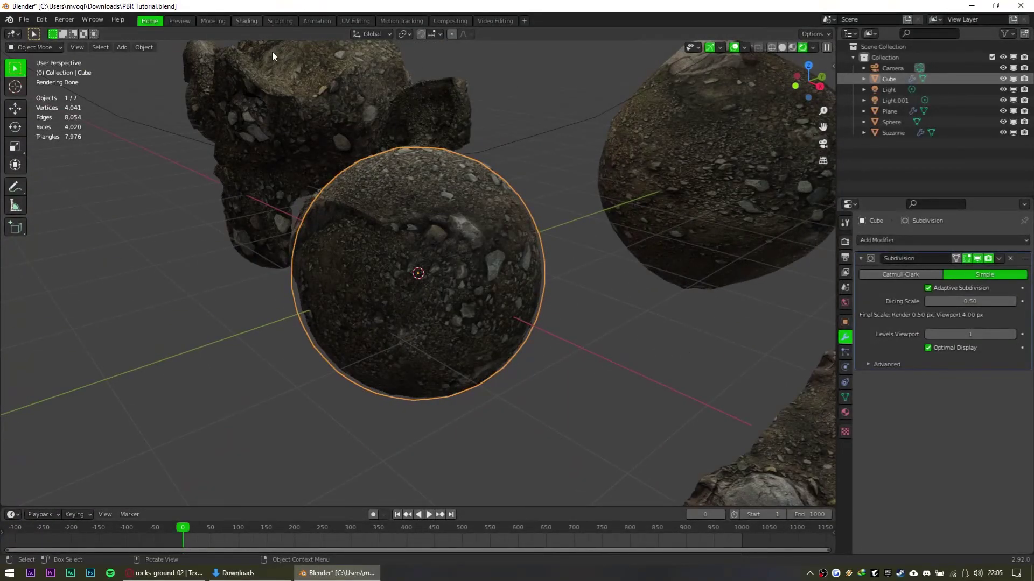
Switch to the Shading workspace and examine the rounded cube with its Cube Dirt material up close
{"action": "left_click", "coordinate": [247, 20]}
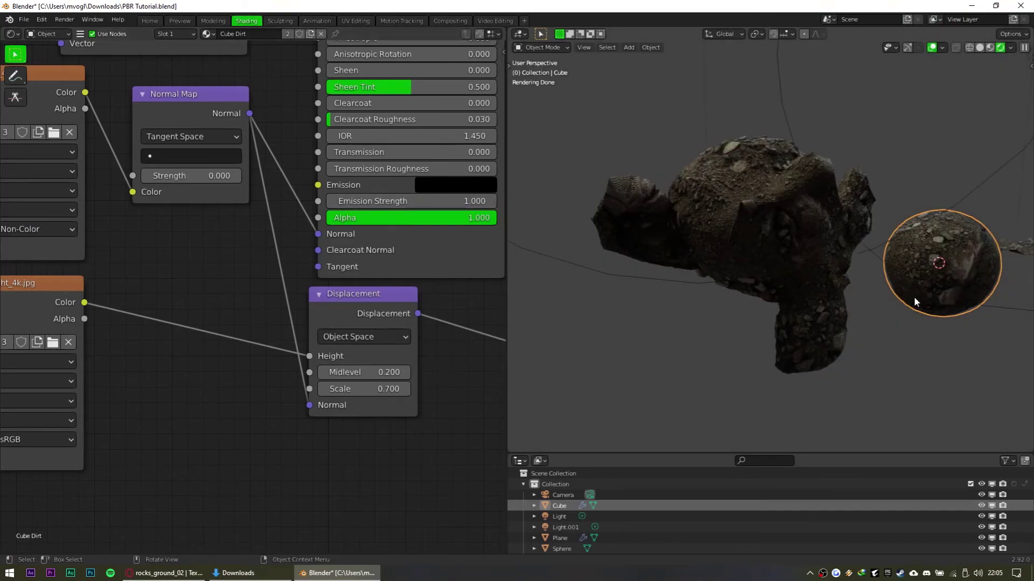
{"action": "key", "text": "KP_Decimal"}
{"action": "mouse_move", "coordinate": [747, 130]}
{"action": "middle_mouse_down"}
{"action": "mouse_move", "coordinate": [608, 130]}
{"action": "mouse_move", "coordinate": [541, 258]}
{"action": "mouse_move", "coordinate": [657, 231]}
{"action": "mouse_move", "coordinate": [758, 303]}
{"action": "middle_mouse_up"}
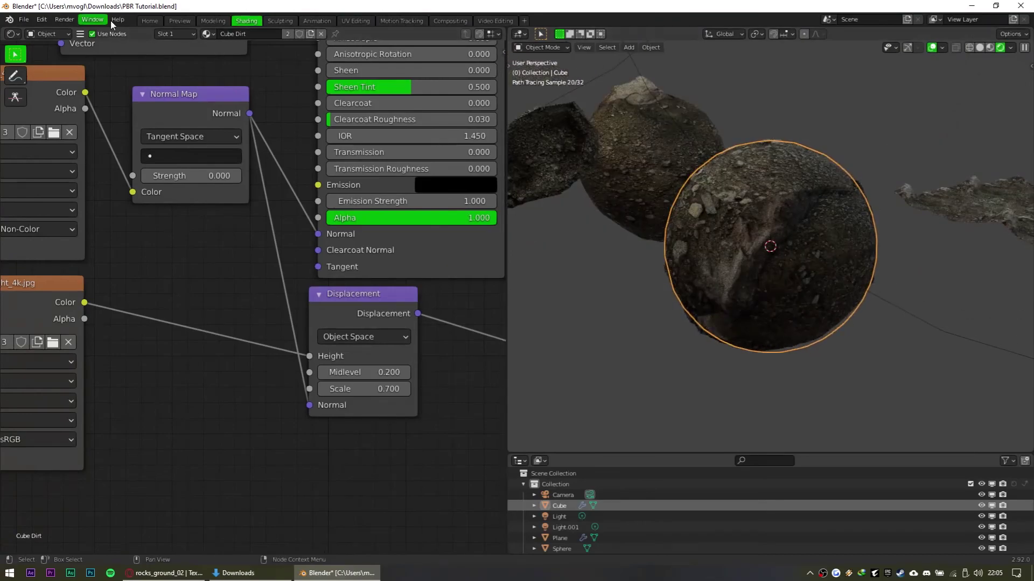
Make the rounded cube's Cube Dirt material a separate copy and rename it Sphere Dirt
{"action": "left_click", "coordinate": [310, 34]}
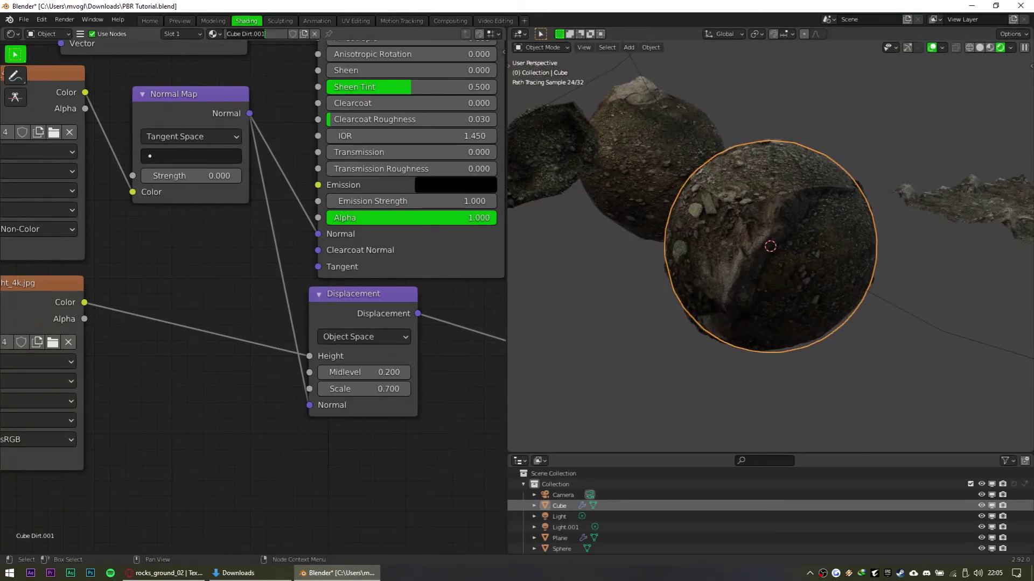
{"action": "left_click", "coordinate": [263, 35]}
{"action": "type", "text": "Sphere Dirt"}
{"action": "key", "text": "Return"}
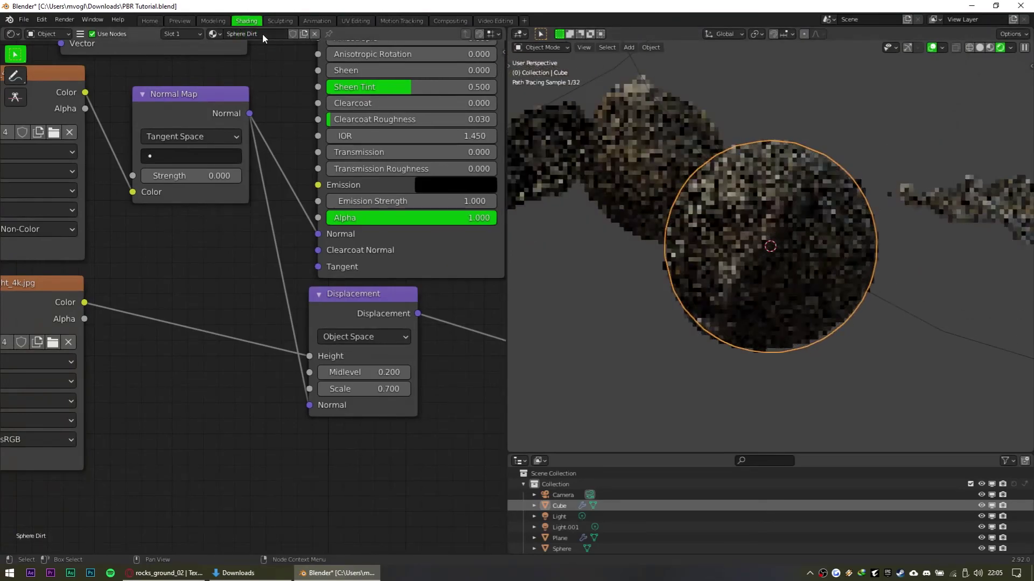
Set the Displacement node's Scale to 1.100 in the Sphere Dirt material
{"action": "mouse_move", "coordinate": [378, 373]}
{"action": "left_mouse_down"}
{"action": "mouse_move", "coordinate": [463, 373]}
{"action": "mouse_move", "coordinate": [379, 374]}
{"action": "left_mouse_up"}
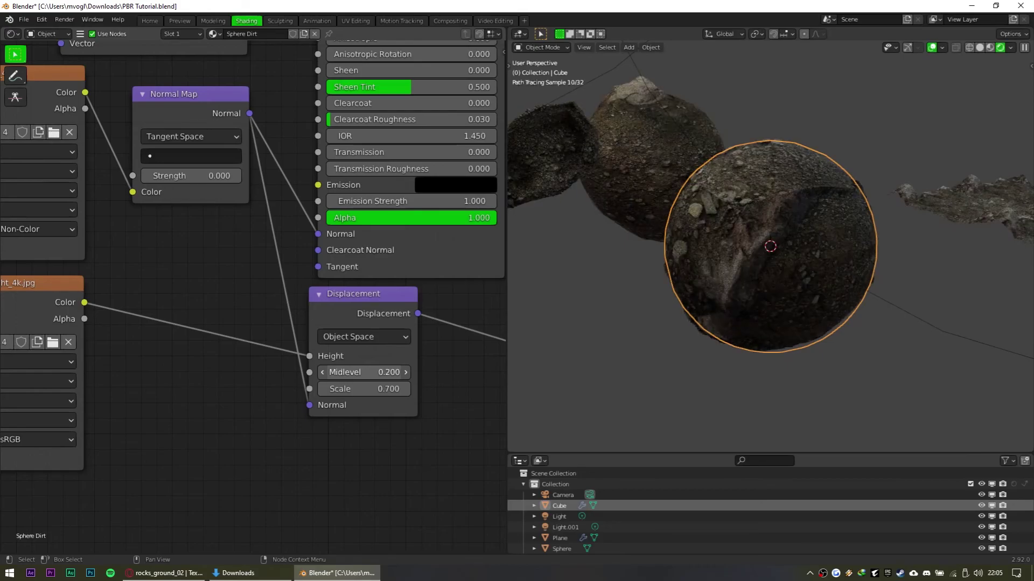
{"action": "left_click", "coordinate": [406, 390]}
{"action": "left_click", "coordinate": [406, 390]}
{"action": "left_click", "coordinate": [406, 390]}
{"action": "left_click", "coordinate": [406, 389]}
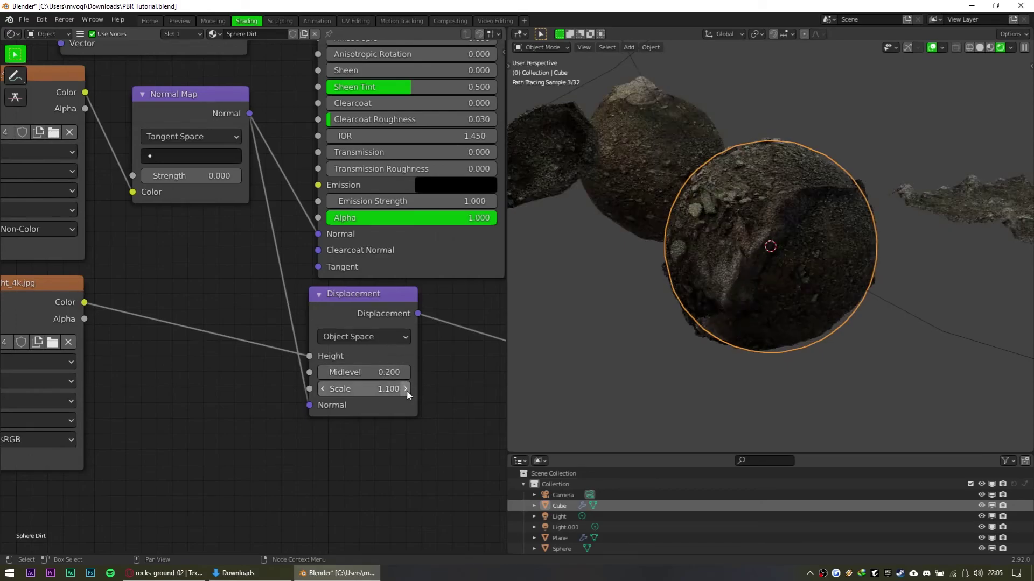
Inspect the displaced rounded cube from several sides and compare it with the UV sphere, toggling Edit Mode on both to refresh their displacement
{"action": "left_click", "coordinate": [959, 344]}
{"action": "middle_click_drag", "start_coordinate": [932, 347], "coordinate": [789, 303]}
{"action": "left_click", "coordinate": [874, 340]}
{"action": "middle_click_drag", "start_coordinate": [875, 276], "coordinate": [737, 272]}
{"action": "scroll", "coordinate": [853, 267], "scroll_direction": "down", "scroll_amount": 5}
{"action": "left_click", "coordinate": [637, 247]}
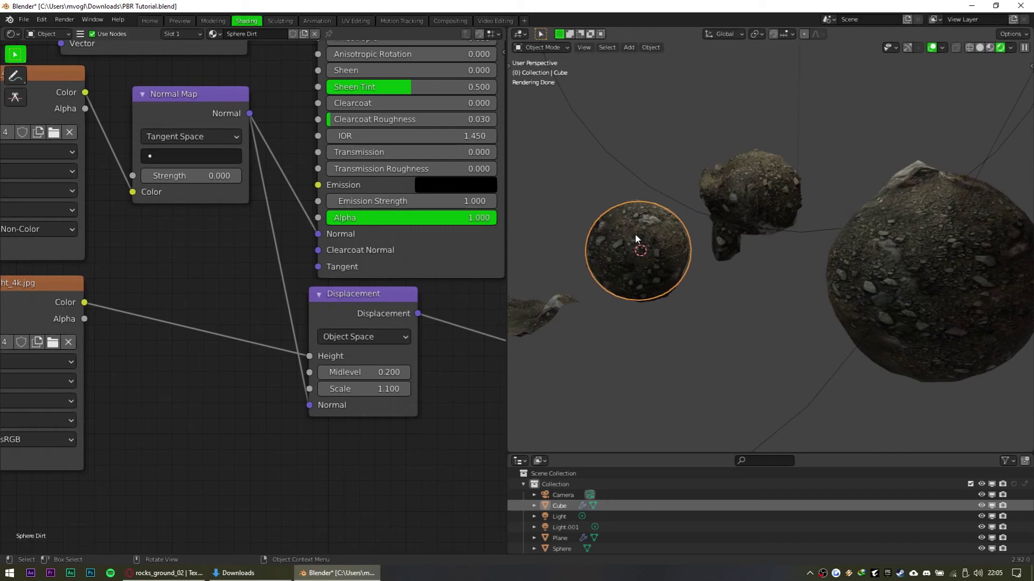
{"action": "middle_click_drag", "start_coordinate": [733, 239], "coordinate": [747, 259]}
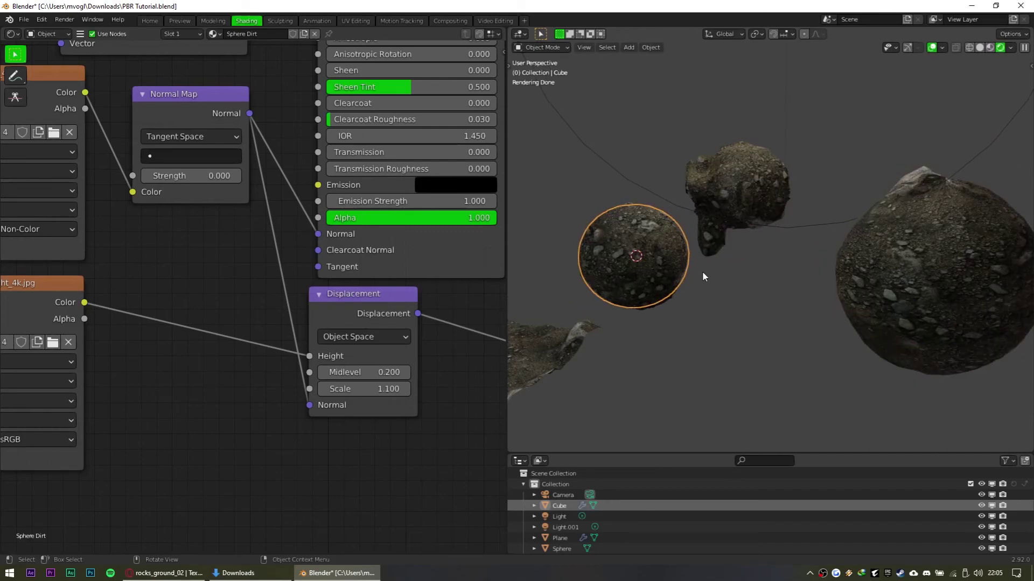
{"action": "key", "text": "Tab"}
{"action": "key", "text": "Tab"}
{"action": "left_click", "coordinate": [878, 305]}
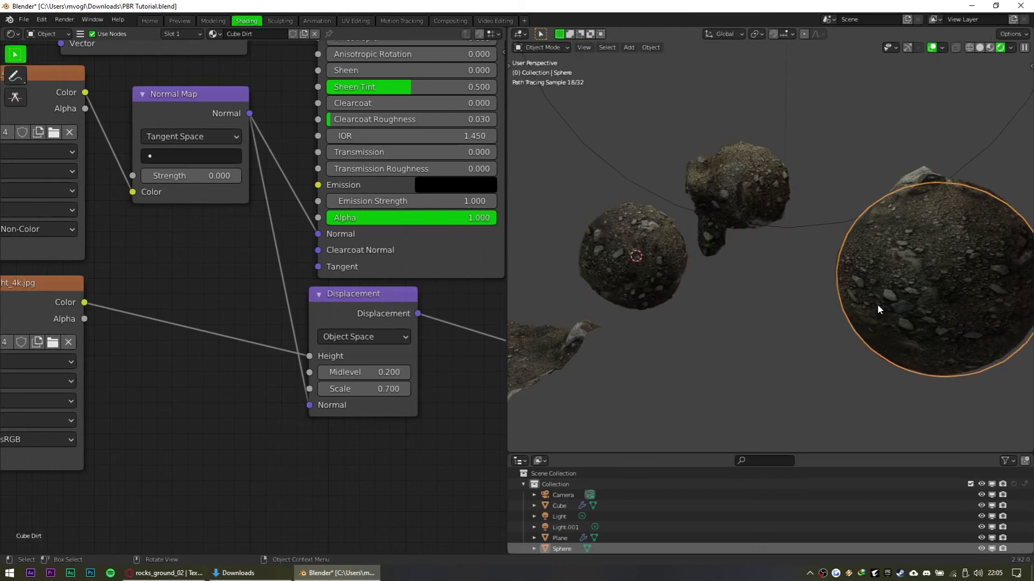
{"action": "key", "text": "Tab"}
{"action": "key", "text": "Tab"}
{"action": "left_click", "coordinate": [667, 253]}
{"action": "middle_click_drag", "start_coordinate": [621, 267], "coordinate": [817, 344]}
{"action": "scroll", "coordinate": [816, 309], "scroll_direction": "up", "scroll_amount": 3}
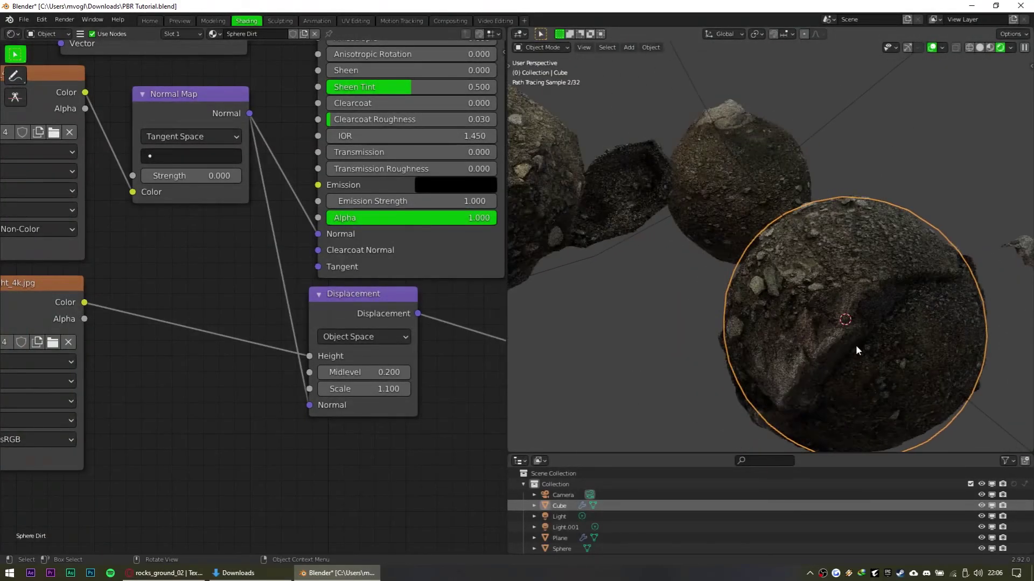
{"action": "middle_click_drag", "start_coordinate": [888, 321], "coordinate": [833, 345], "text": "shift"}
{"action": "scroll", "coordinate": [175, 221], "scroll_direction": "down", "scroll_amount": 1}
Try the Generated, Normal and Object texture coordinates as the Mapping node's Vector input and check each on the rounded cube
{"action": "middle_click_drag", "start_coordinate": [175, 222], "coordinate": [628, 464]}
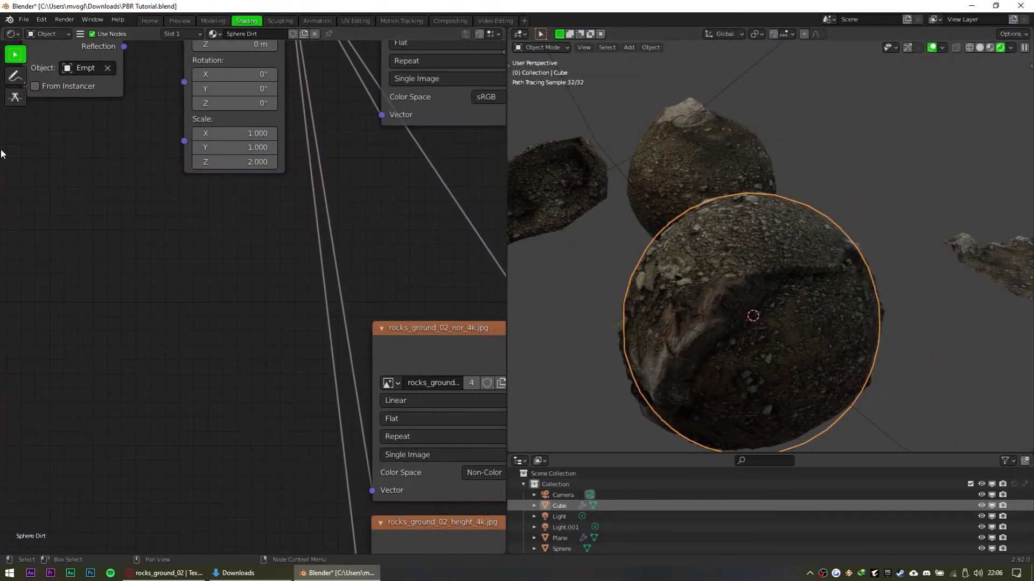
{"action": "middle_click_drag", "start_coordinate": [22, 154], "coordinate": [128, 358]}
{"action": "left_click_drag", "start_coordinate": [230, 151], "coordinate": [291, 184]}
{"action": "mouse_move", "coordinate": [619, 253]}
{"action": "middle_mouse_down"}
{"action": "mouse_move", "coordinate": [644, 265]}
{"action": "mouse_move", "coordinate": [638, 290]}
{"action": "middle_mouse_up"}
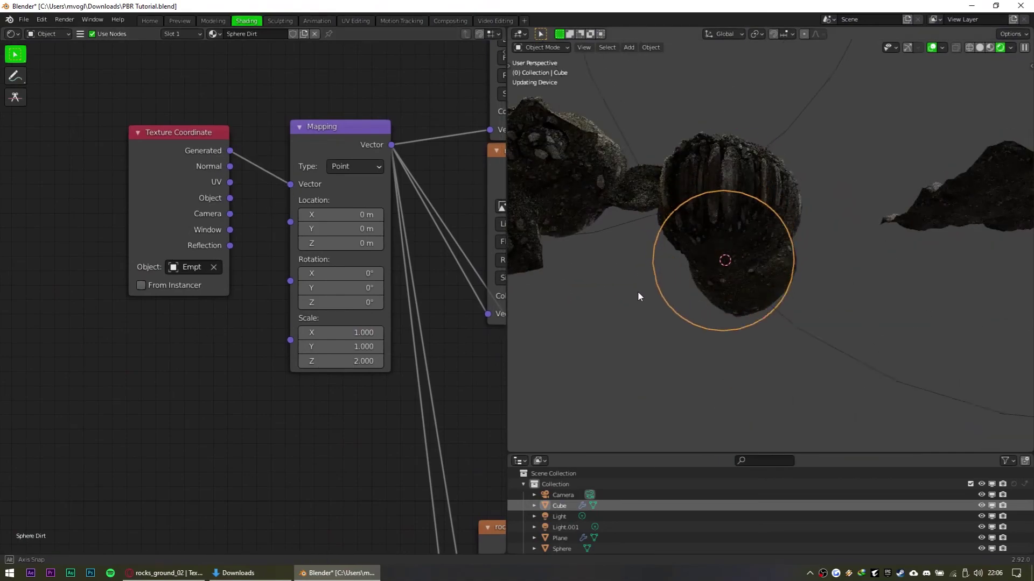
{"action": "left_click_drag", "start_coordinate": [230, 166], "coordinate": [290, 185]}
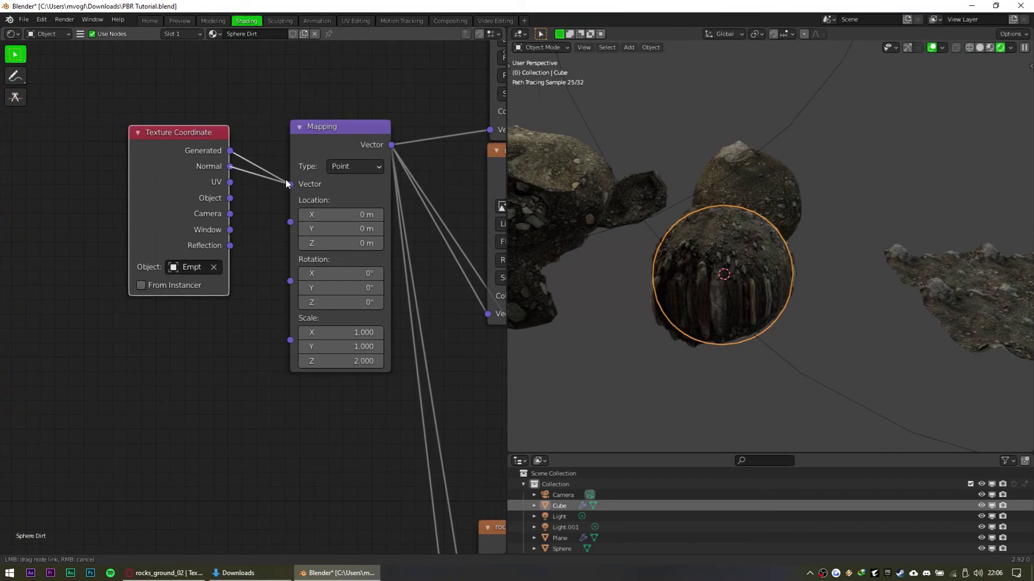
{"action": "left_click_drag", "start_coordinate": [230, 198], "coordinate": [291, 184]}
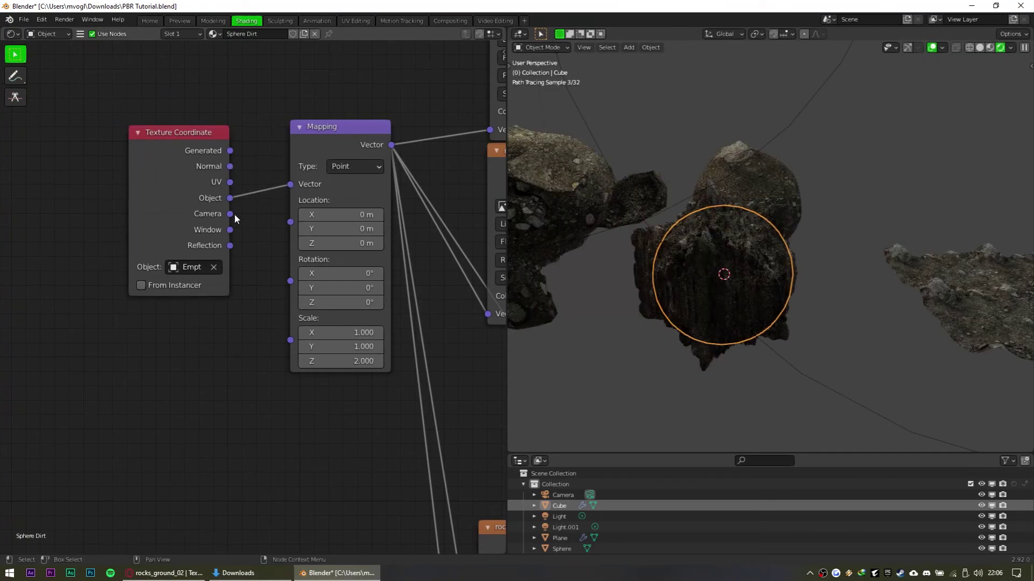
{"action": "middle_click_drag", "start_coordinate": [698, 293], "coordinate": [622, 293]}
{"action": "middle_click_drag", "start_coordinate": [856, 256], "coordinate": [715, 300]}
Connect the UV texture coordinate to the Mapping node's Vector input and set the mapping's Z scale to 1
{"action": "left_click_drag", "start_coordinate": [229, 182], "coordinate": [290, 185]}
{"action": "left_click", "coordinate": [341, 362]}
{"action": "type", "text": "1"}
{"action": "key", "text": "Return"}
Test the Generated and Object coordinates with the uniform mapping scale, reconnect the UV output and view the result
{"action": "left_click_drag", "start_coordinate": [231, 166], "coordinate": [296, 183]}
{"action": "middle_click_drag", "start_coordinate": [664, 350], "coordinate": [835, 350]}
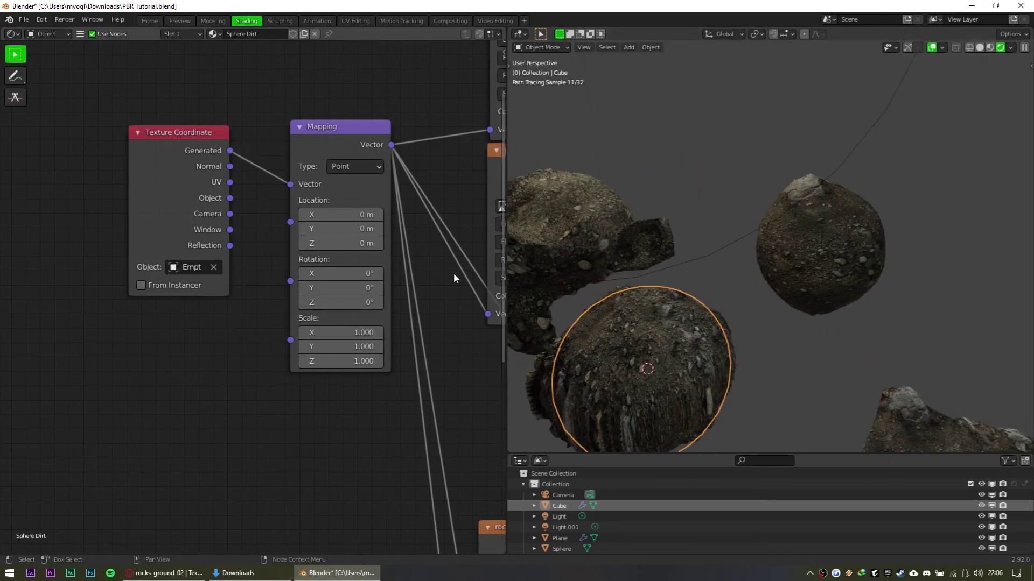
{"action": "left_click_drag", "start_coordinate": [230, 198], "coordinate": [318, 186]}
{"action": "left_click_drag", "start_coordinate": [230, 183], "coordinate": [299, 188]}
{"action": "middle_click_drag", "start_coordinate": [797, 301], "coordinate": [727, 315]}
{"action": "left_click", "coordinate": [822, 323]}
{"action": "middle_click_drag", "start_coordinate": [822, 323], "coordinate": [757, 358]}
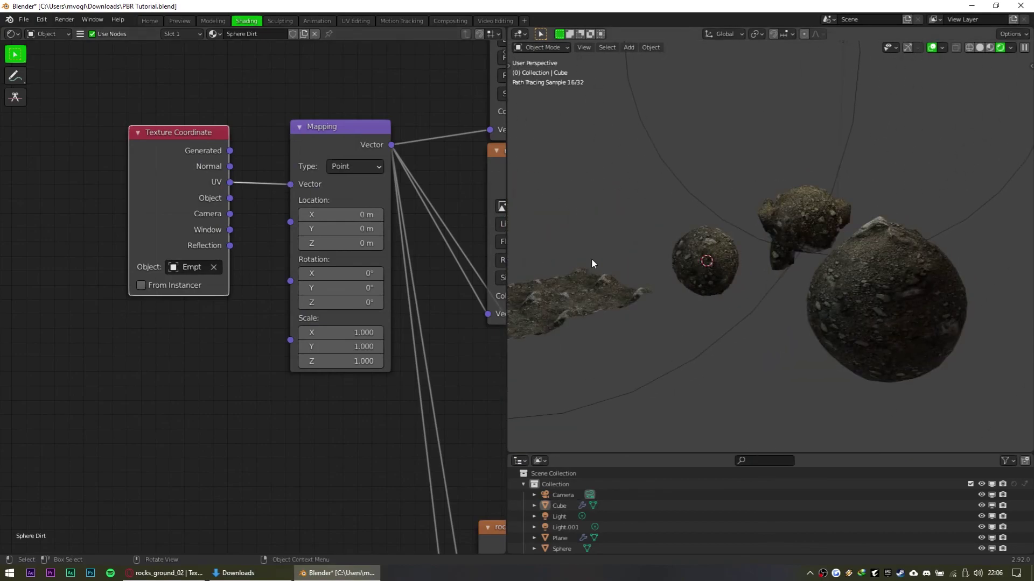
Scale up the rounded cube and toggle Edit Mode to refresh its displacement
{"action": "left_click", "coordinate": [693, 231]}
{"action": "key", "text": "s"}
{"action": "left_click", "coordinate": [1017, 300]}
{"action": "key", "text": "Tab"}
{"action": "key", "text": "Tab"}
Compare the enlarged rounded cube with the UV sphere, and frame the UV sphere to examine its surface up close
{"action": "left_click", "coordinate": [730, 373]}
{"action": "middle_click_drag", "start_coordinate": [729, 373], "coordinate": [772, 366]}
{"action": "middle_click_drag", "start_coordinate": [648, 277], "coordinate": [649, 242]}
{"action": "scroll", "coordinate": [760, 261], "scroll_direction": "up", "scroll_amount": 2}
{"action": "middle_click_drag", "start_coordinate": [760, 262], "coordinate": [727, 241], "text": "shift"}
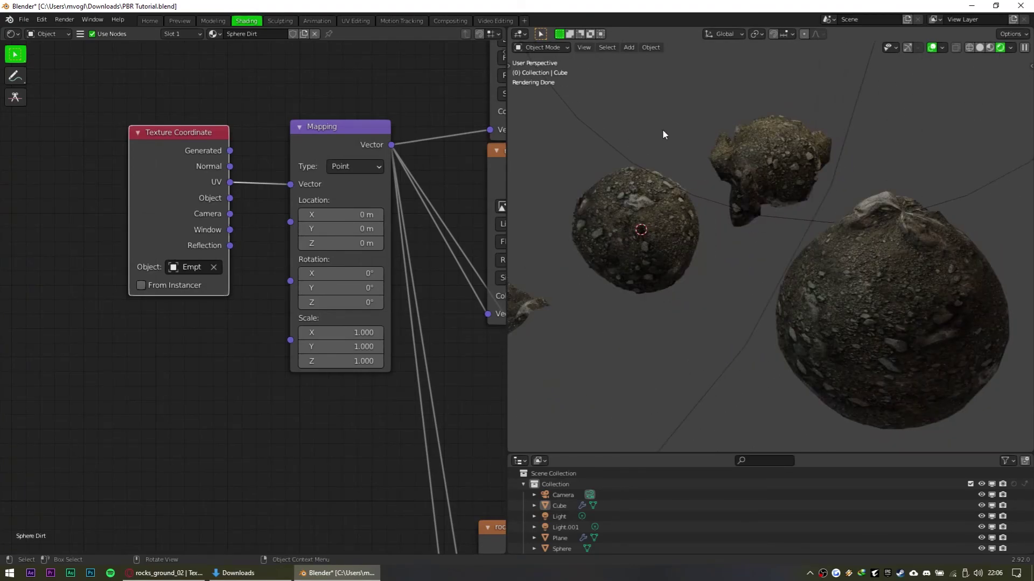
{"action": "left_click", "coordinate": [963, 312]}
{"action": "mouse_move", "coordinate": [962, 312]}
{"action": "middle_mouse_down"}
{"action": "mouse_move", "coordinate": [928, 256]}
{"action": "mouse_move", "coordinate": [970, 344]}
{"action": "mouse_move", "coordinate": [913, 284]}
{"action": "middle_mouse_up"}
{"action": "key", "text": "KP_Decimal"}
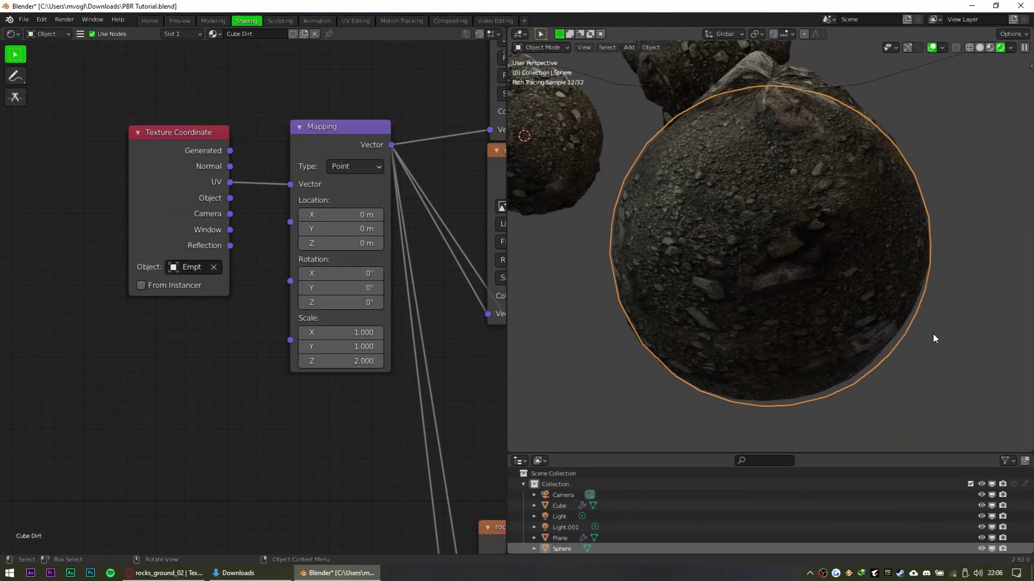
{"action": "scroll", "coordinate": [845, 330], "scroll_direction": "down", "scroll_amount": 1}
{"action": "left_click", "coordinate": [909, 427]}
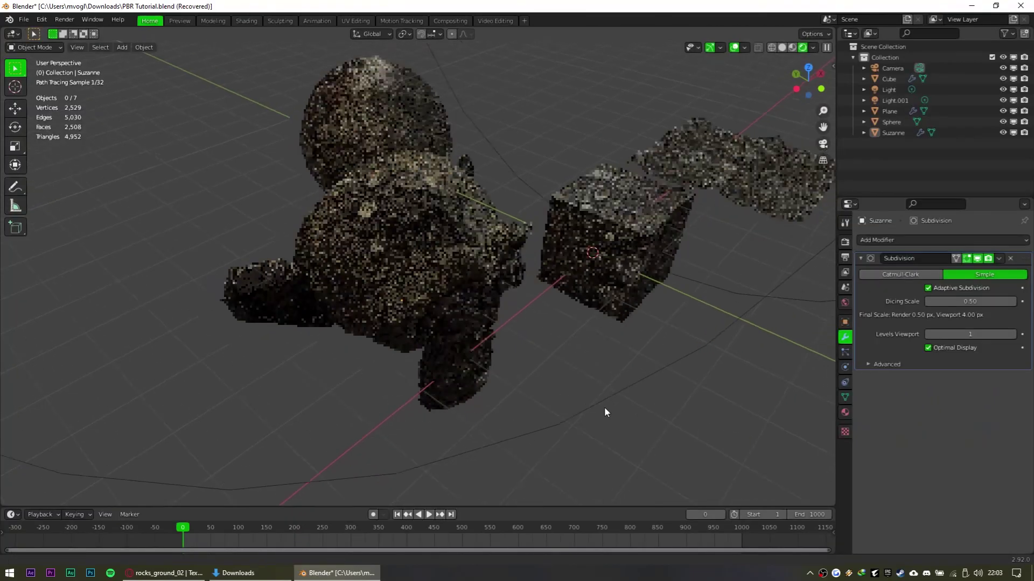
{"action": "mouse_move", "coordinate": [604, 406]}
{"action": "middle_mouse_down"}
{"action": "mouse_move", "coordinate": [713, 367]}
{"action": "mouse_move", "coordinate": [583, 370]}
{"action": "mouse_move", "coordinate": [572, 269]}
{"action": "mouse_move", "coordinate": [567, 295]}
{"action": "mouse_move", "coordinate": [531, 342]}
{"action": "mouse_move", "coordinate": [542, 333]}
{"action": "mouse_move", "coordinate": [543, 351]}
{"action": "mouse_move", "coordinate": [600, 362]}
{"action": "mouse_move", "coordinate": [542, 351]}
{"action": "middle_mouse_up"}
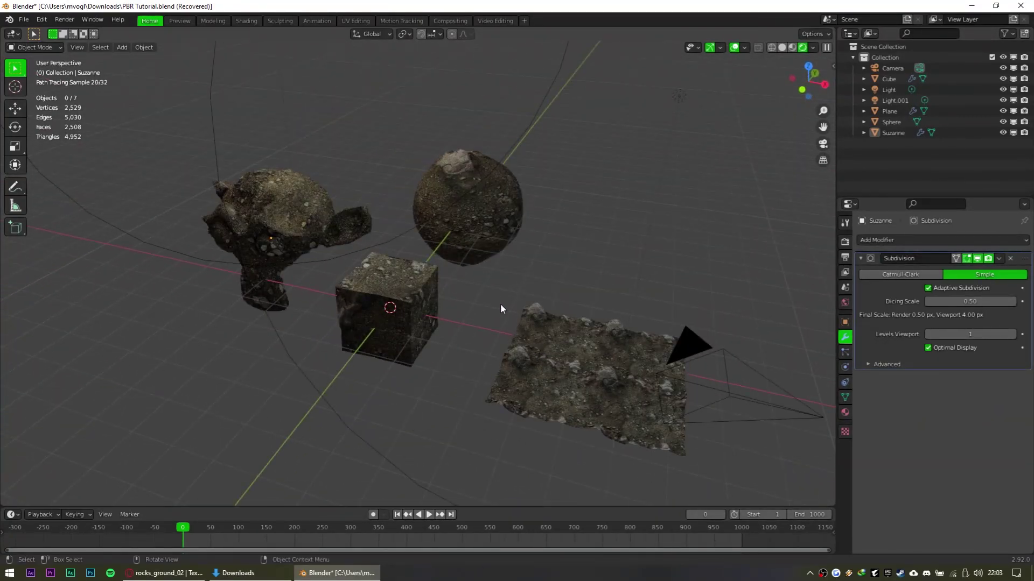